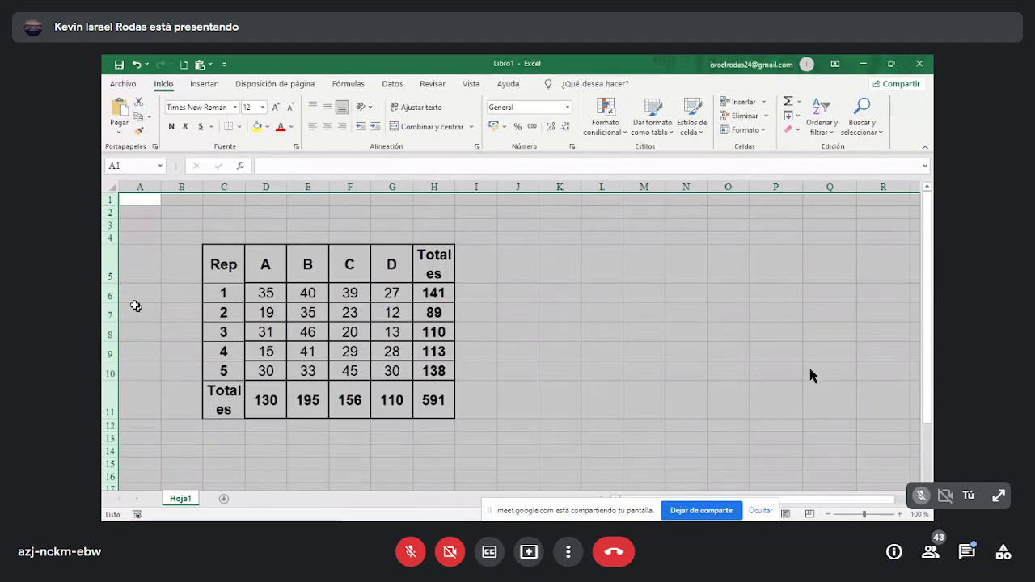
# Step: Set the height of all selected worksheet rows to 18
pyautogui.rightClick(114, 275)
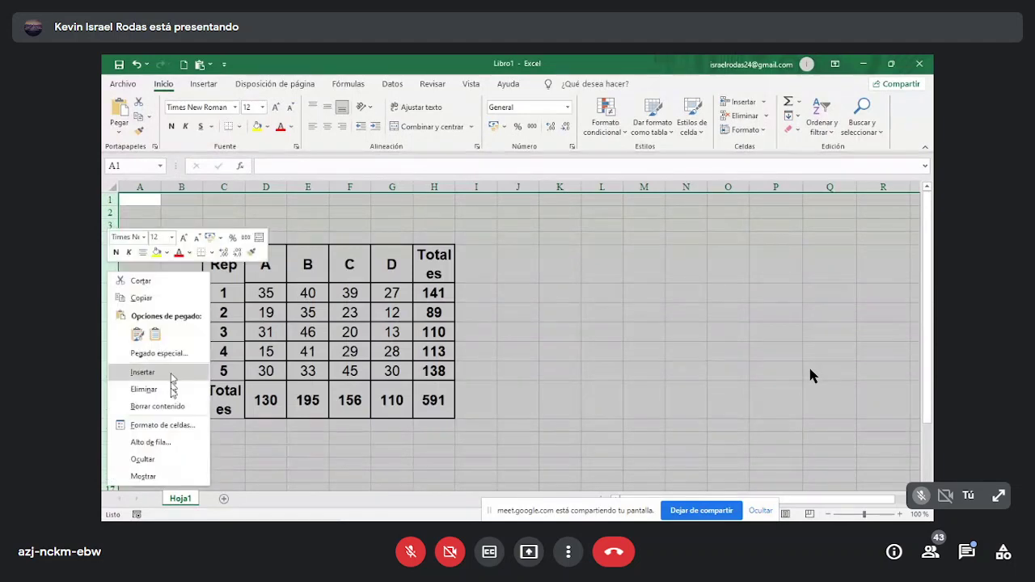
pyautogui.click(152, 442)
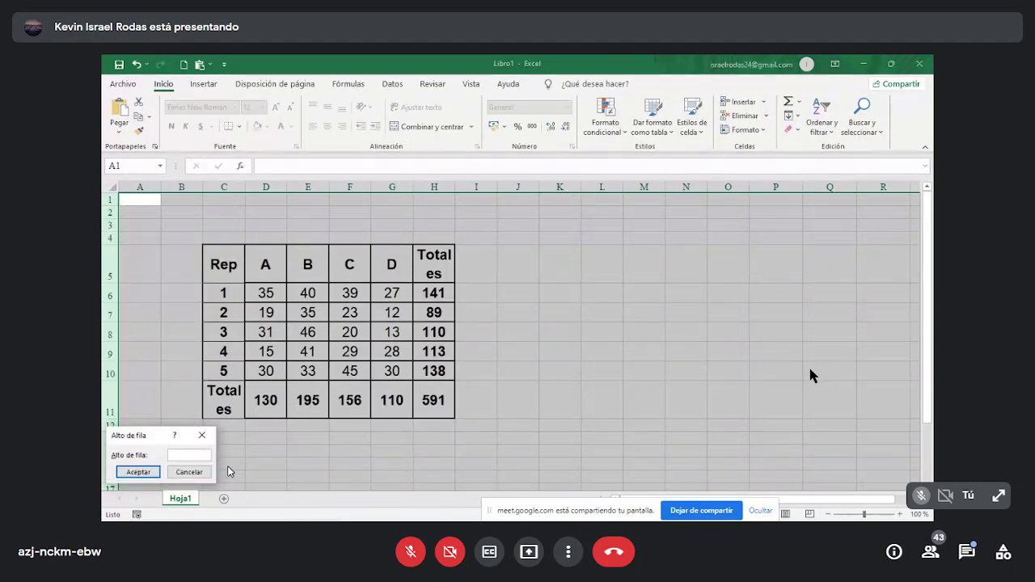
pyautogui.write('18')
pyautogui.press('Return')
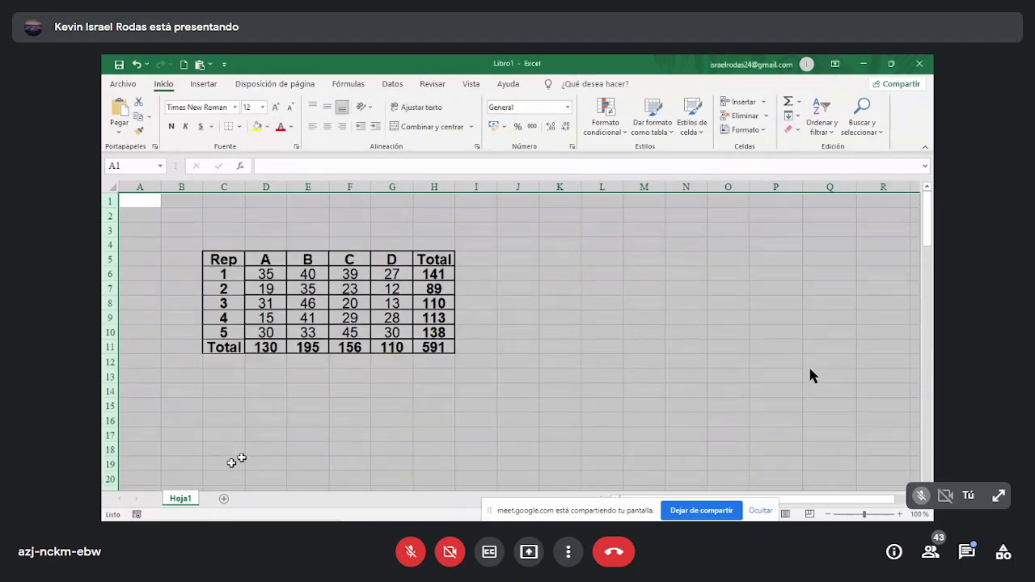
pyautogui.click(476, 419)
# Step: Remove the bold formatting from the table C5:H11 and apply all borders to its cells
pyautogui.click(202, 247)
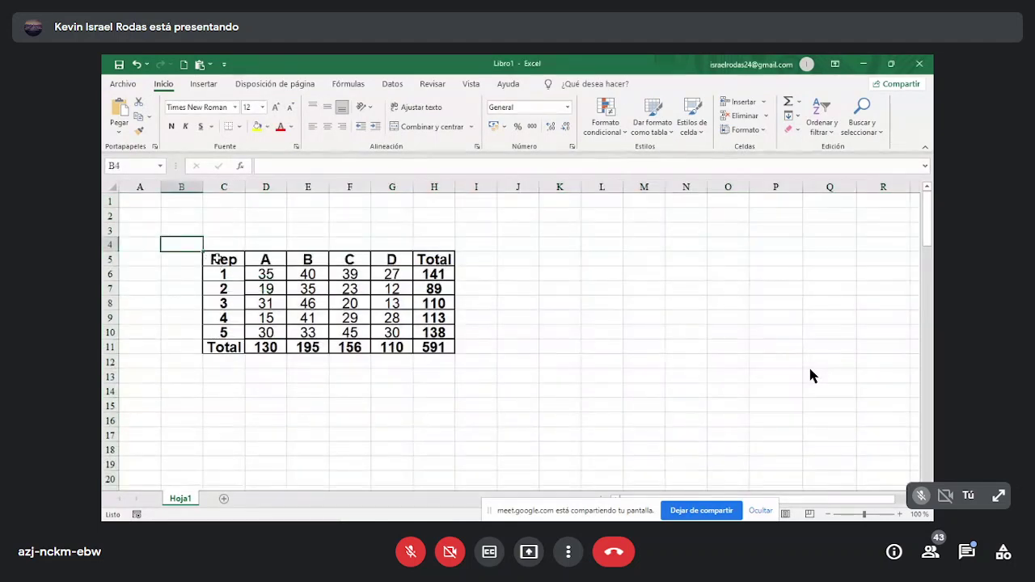
pyautogui.moveTo(208, 257); pyautogui.dragTo(441, 343)
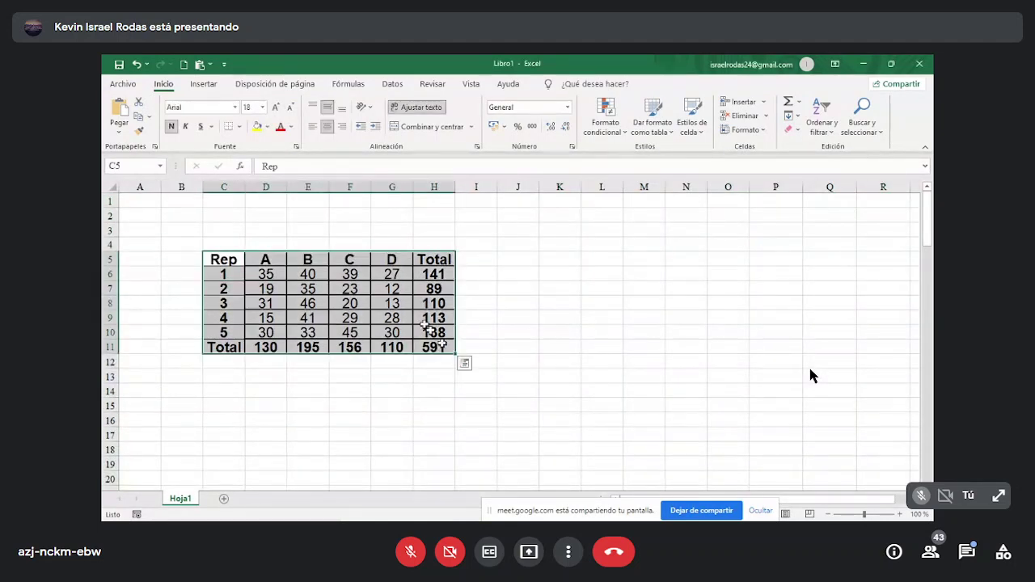
pyautogui.click(171, 127)
pyautogui.click(239, 127)
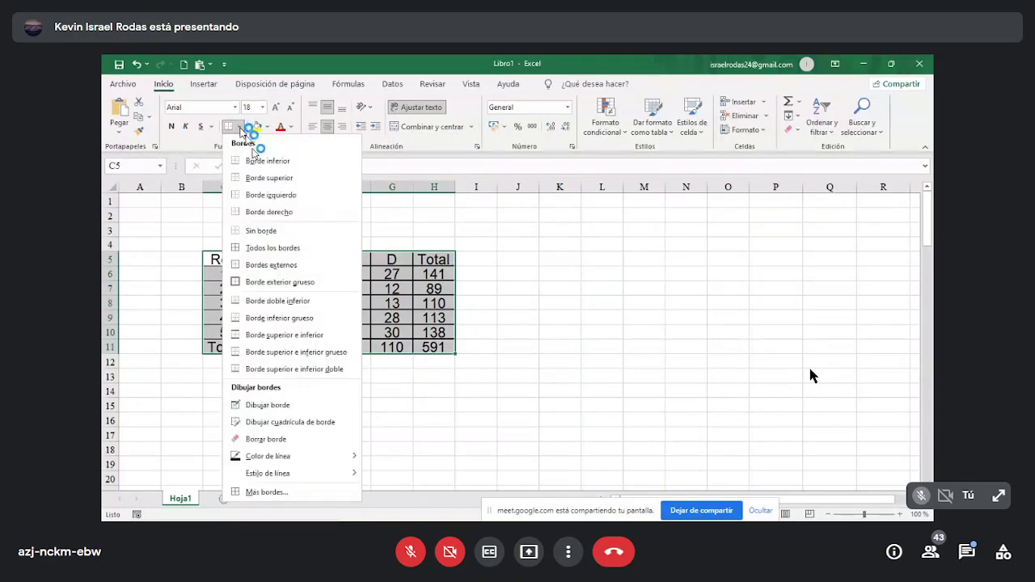
pyautogui.click(261, 247)
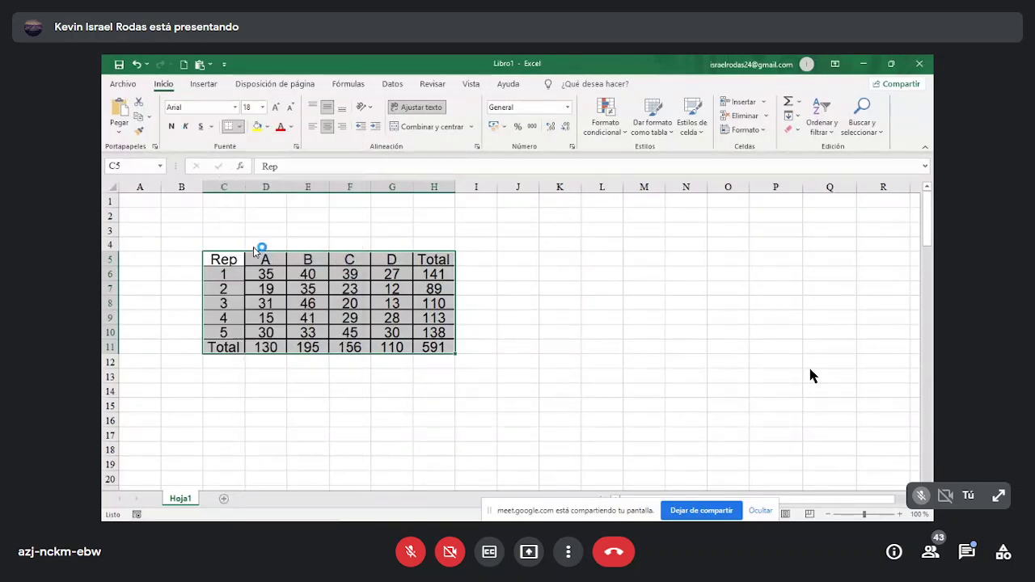
pyautogui.click(223, 391)
pyautogui.click(223, 377)
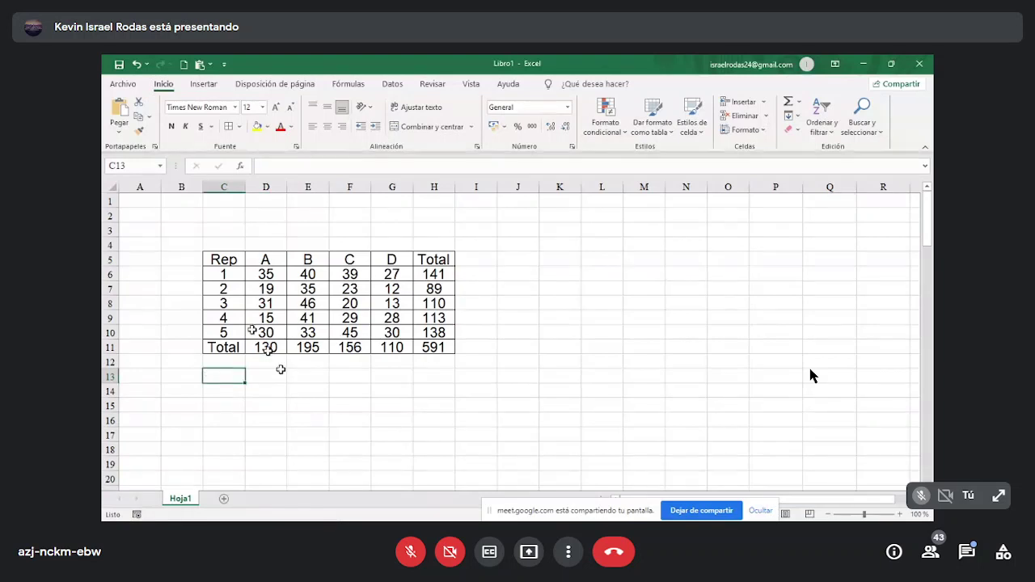
# Step: Change the font of columns A through X to Calibri Light, size 14
pyautogui.moveTo(139, 186); pyautogui.dragTo(808, 182)
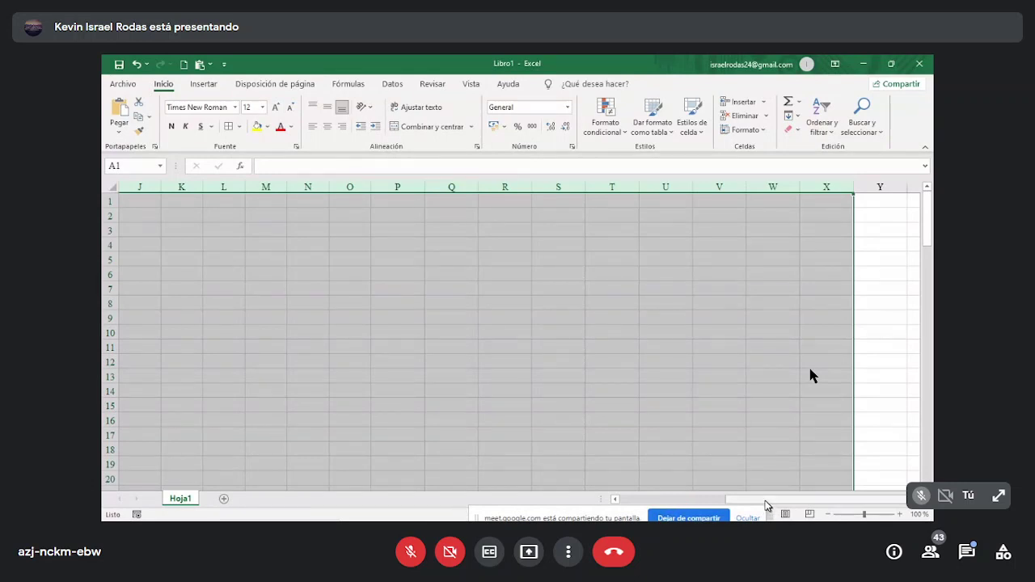
pyautogui.moveTo(772, 499); pyautogui.dragTo(628, 503)
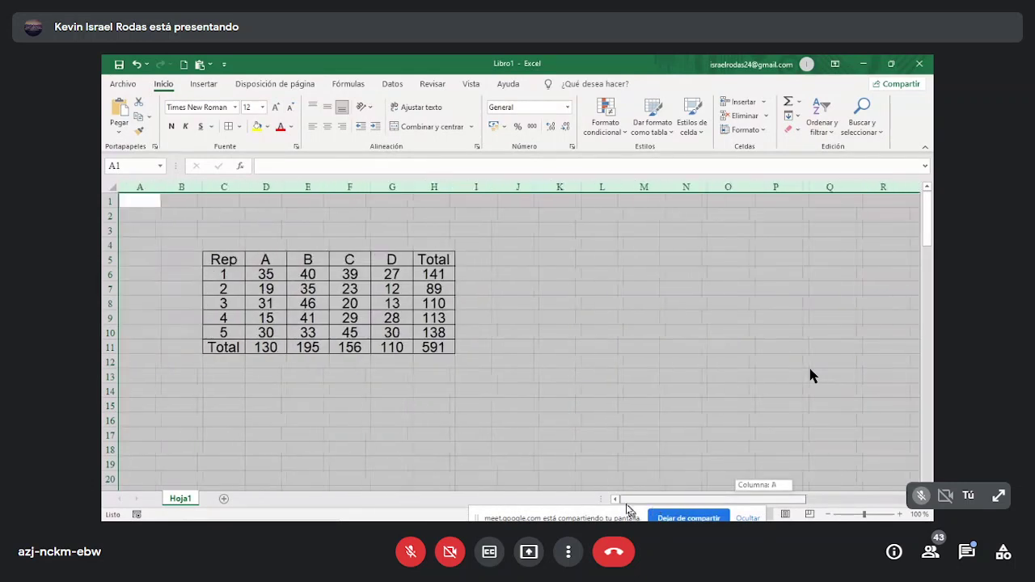
pyautogui.click(234, 106)
pyautogui.scroll(10, 267, 242)
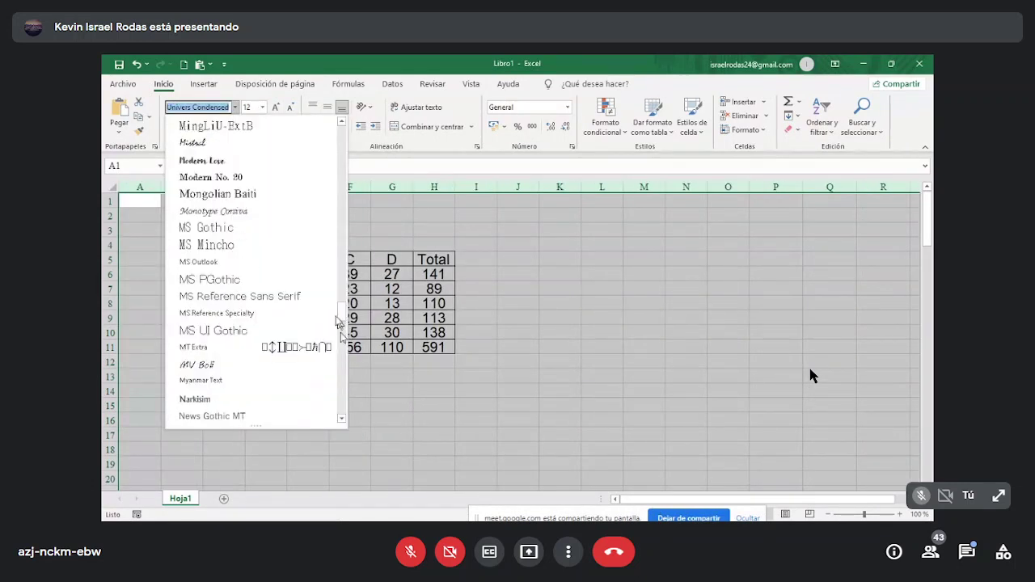
pyautogui.moveTo(339, 316); pyautogui.dragTo(331, 127)
pyautogui.click(206, 138)
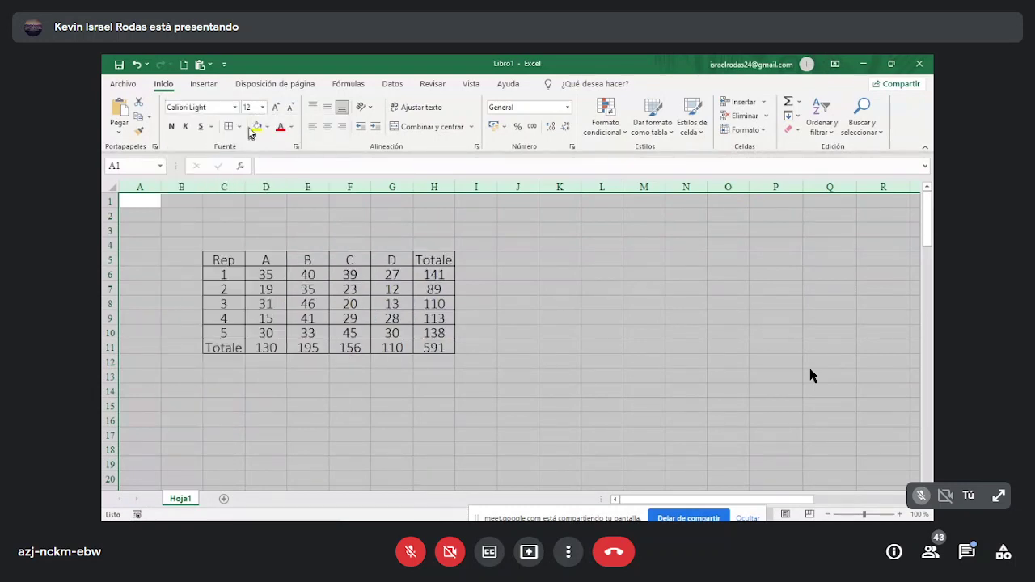
pyautogui.click(262, 107)
pyautogui.click(253, 192)
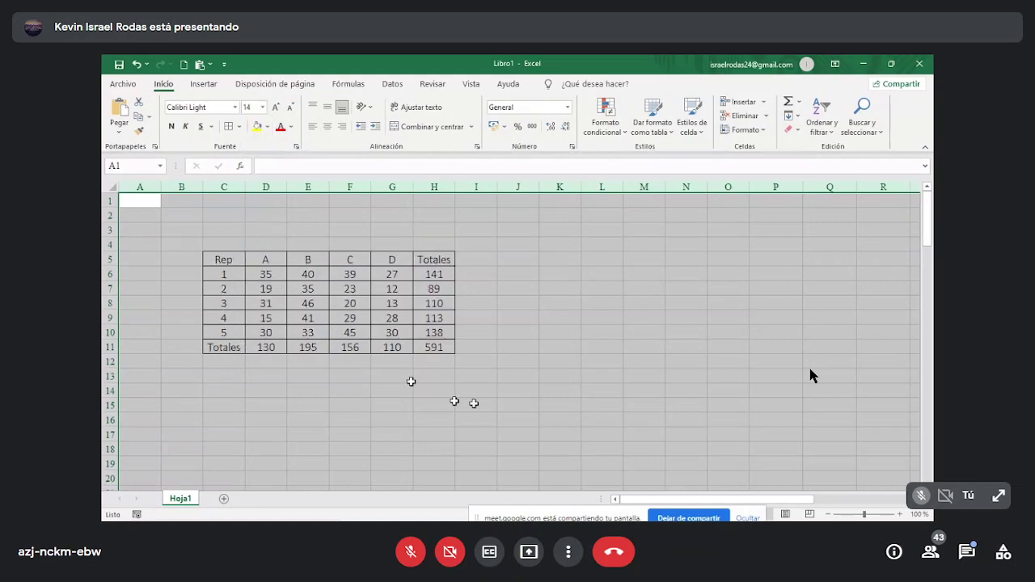
pyautogui.click(307, 321)
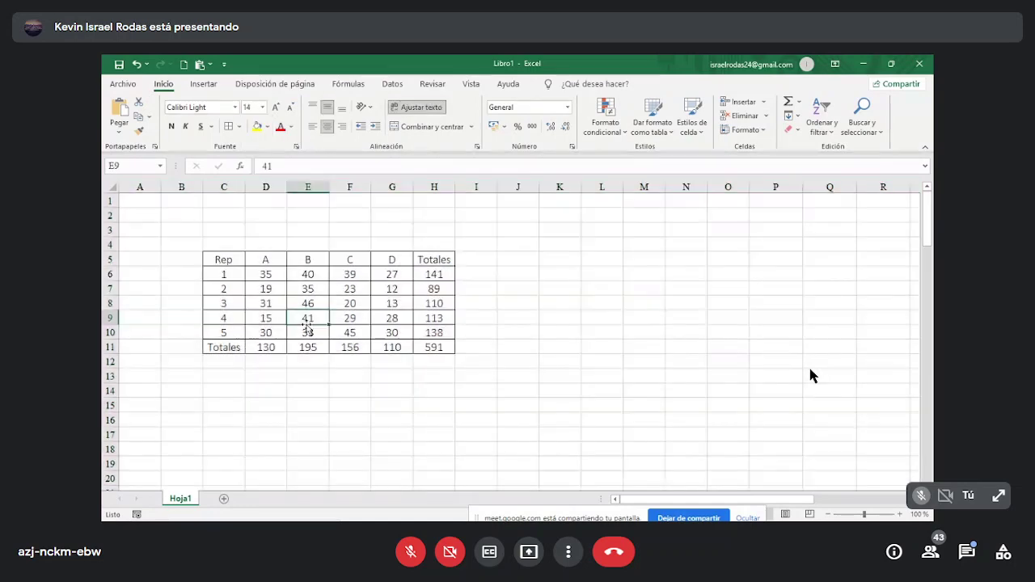
pyautogui.scroll(1, 307, 347)
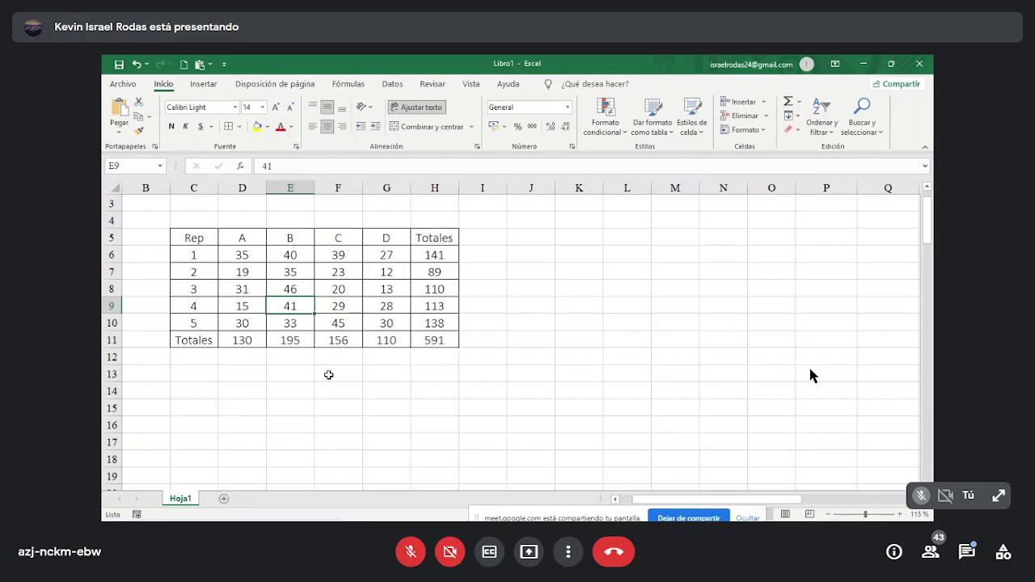
pyautogui.click(257, 390)
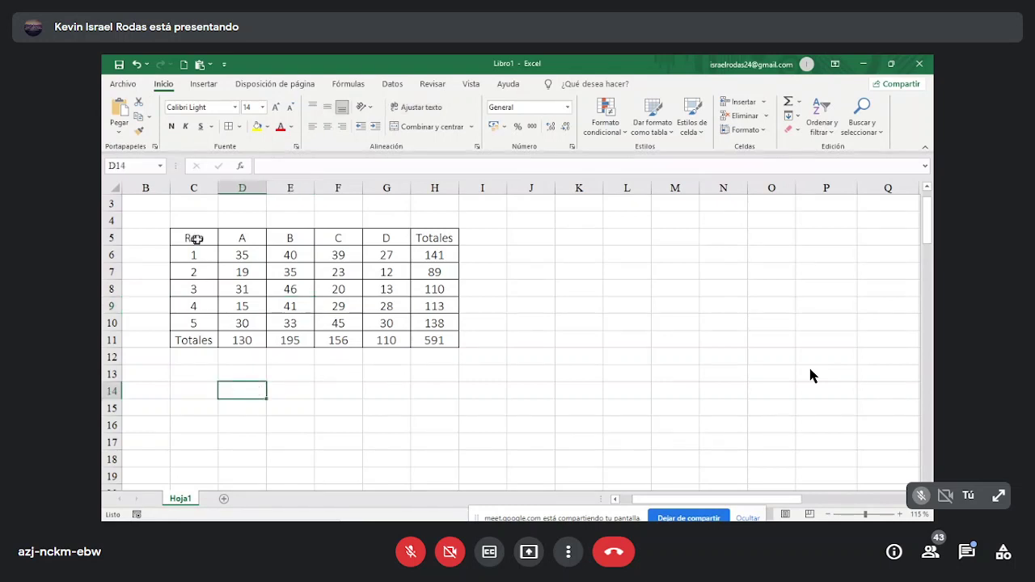
pyautogui.moveTo(243, 238); pyautogui.dragTo(370, 240)
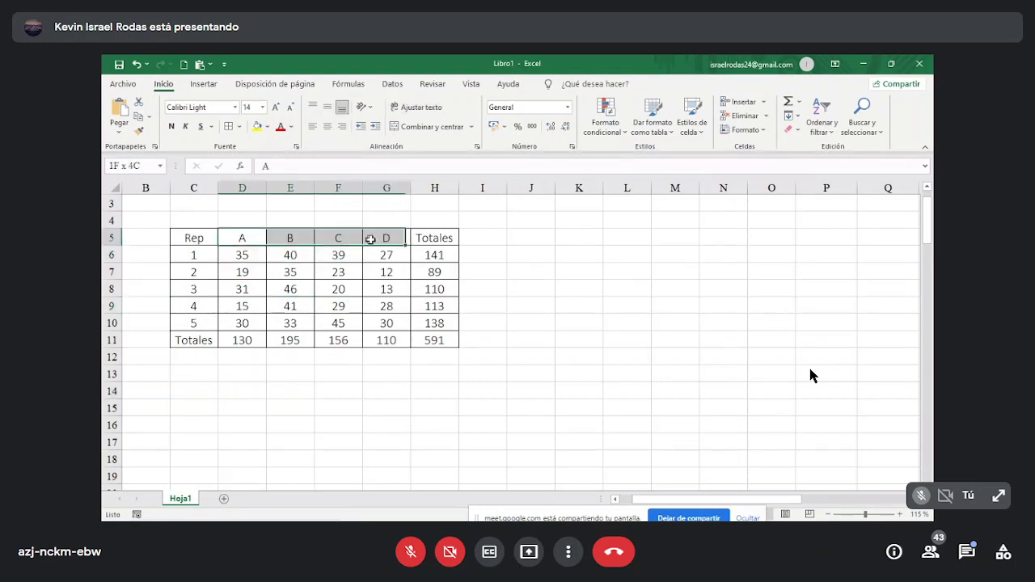
pyautogui.click(386, 356)
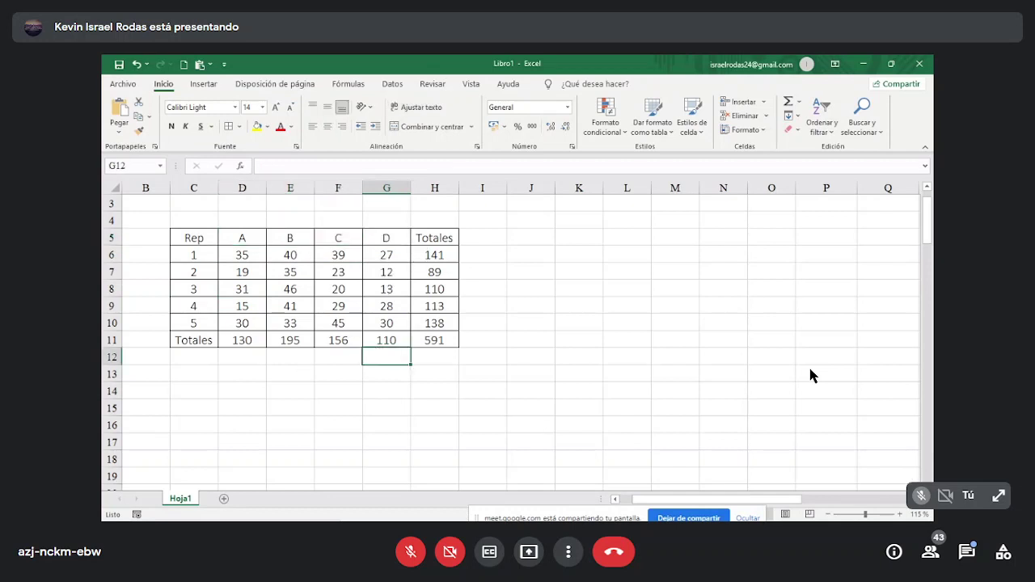
pyautogui.click(242, 392)
# Step: Enter the label "Promedios" in cell D12, below the totals row
pyautogui.click(240, 359)
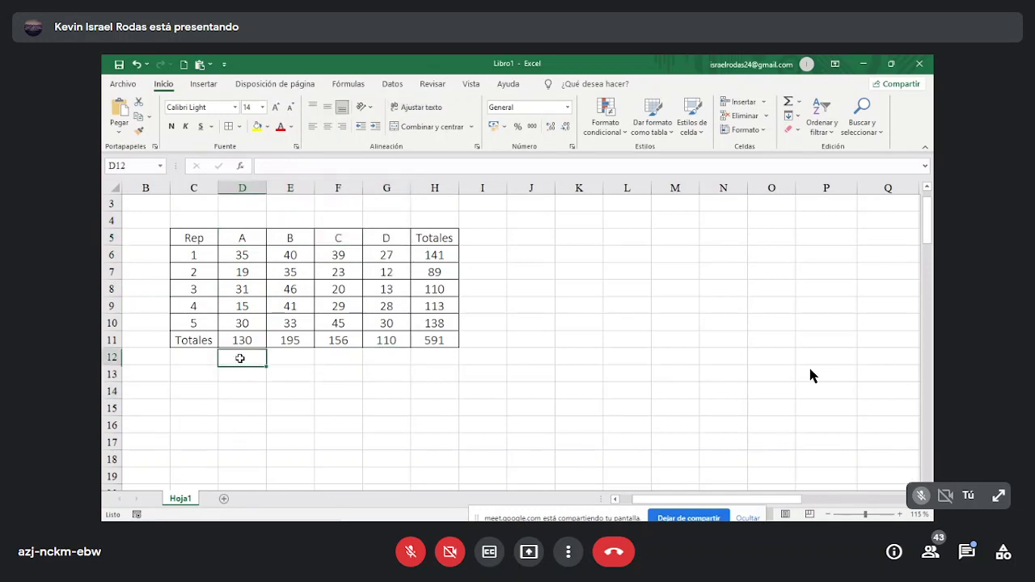
pyautogui.write('P')
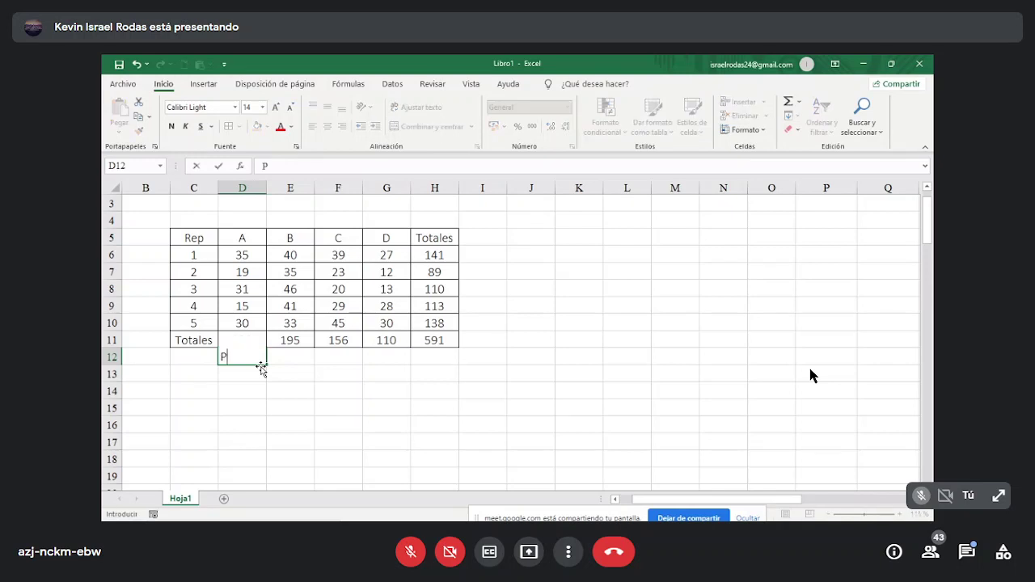
pyautogui.write('romedios')
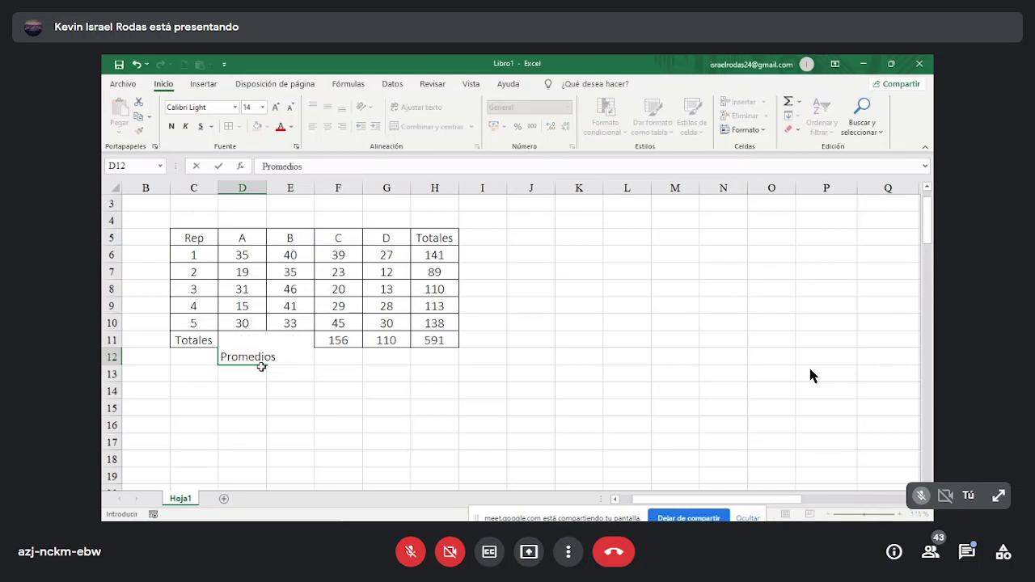
pyautogui.click(317, 455)
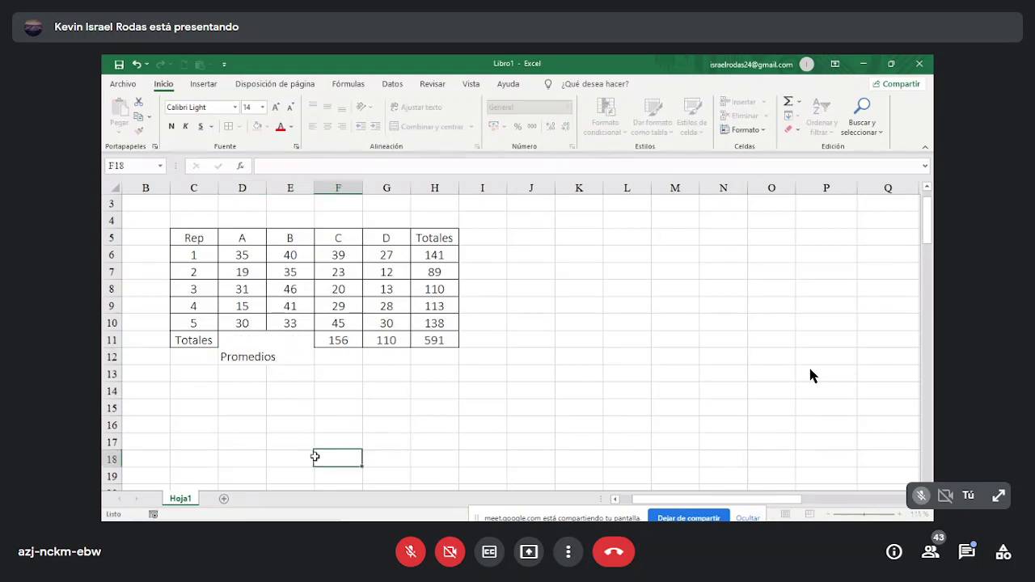
pyautogui.click(241, 363)
pyautogui.hotkey('ctrl', 'z')
pyautogui.hotkey('ctrl', 'z')
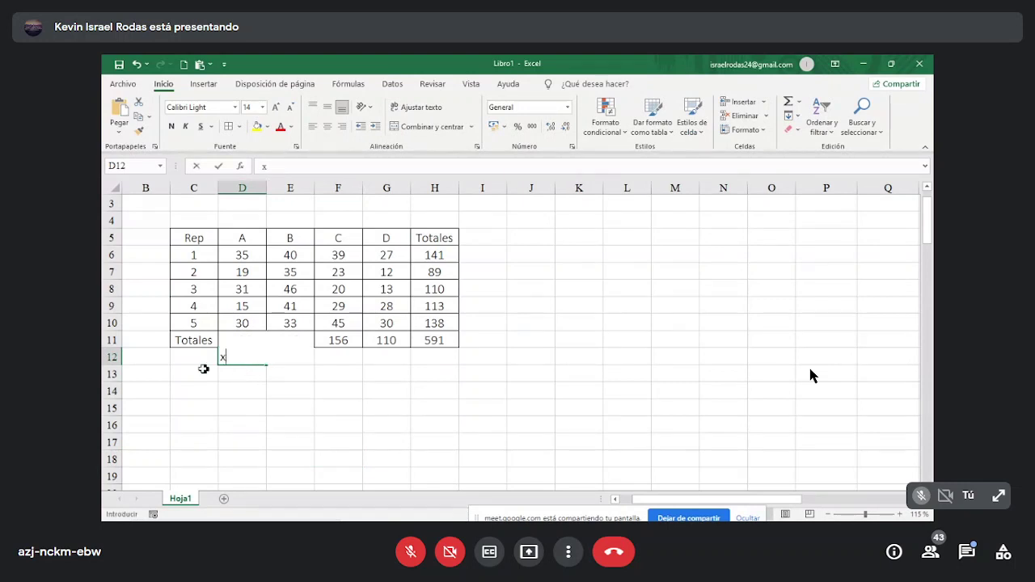
pyautogui.write('x')
pyautogui.click(148, 64)
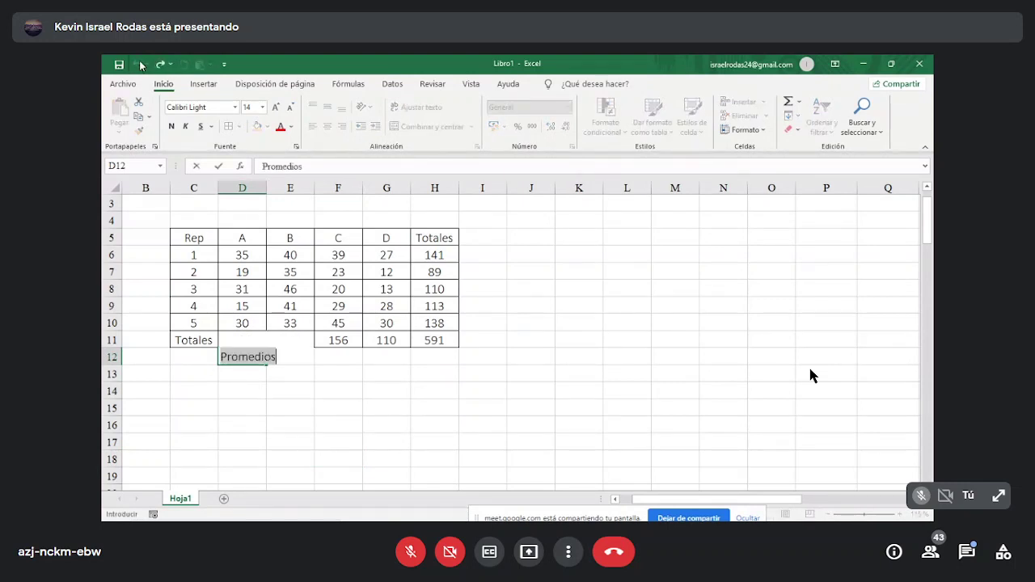
pyautogui.click(277, 435)
# Step: Move the "Promedios" label from D12 to C12, directly below "Totales"
pyautogui.click(233, 357)
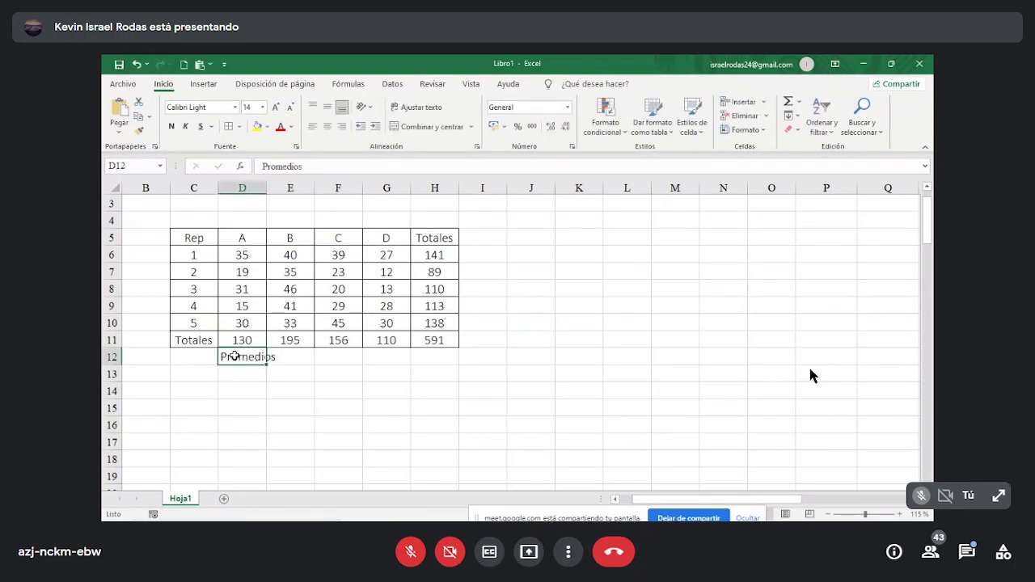
pyautogui.hotkey('ctrl', 'c')
pyautogui.click(185, 357)
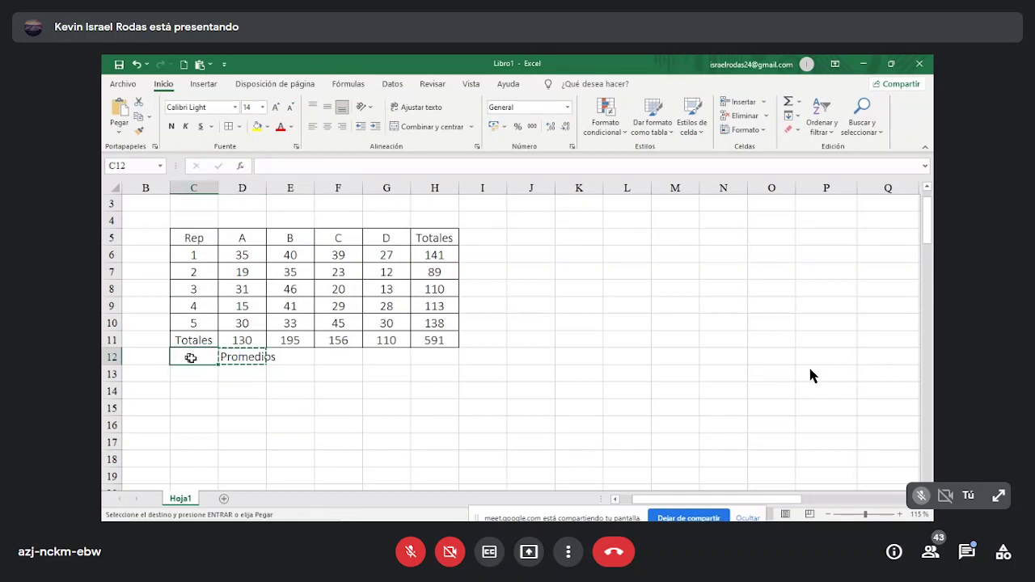
pyautogui.press('Return')
# Step: Calculate the average of treatment A's five repetitions (D6:D10) in cell D12 with the PROMEDIO function
pyautogui.click(238, 362)
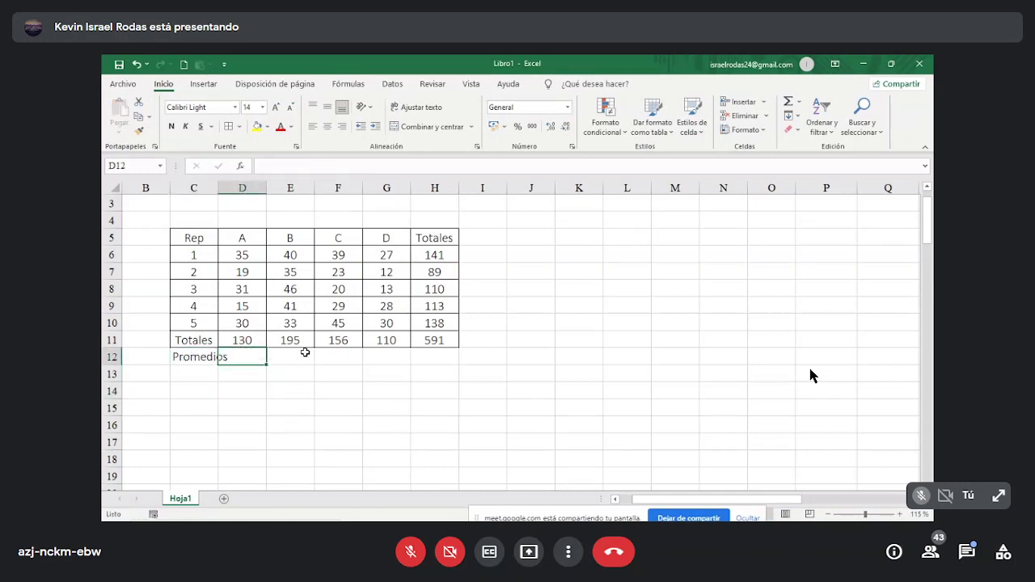
pyautogui.click(798, 103)
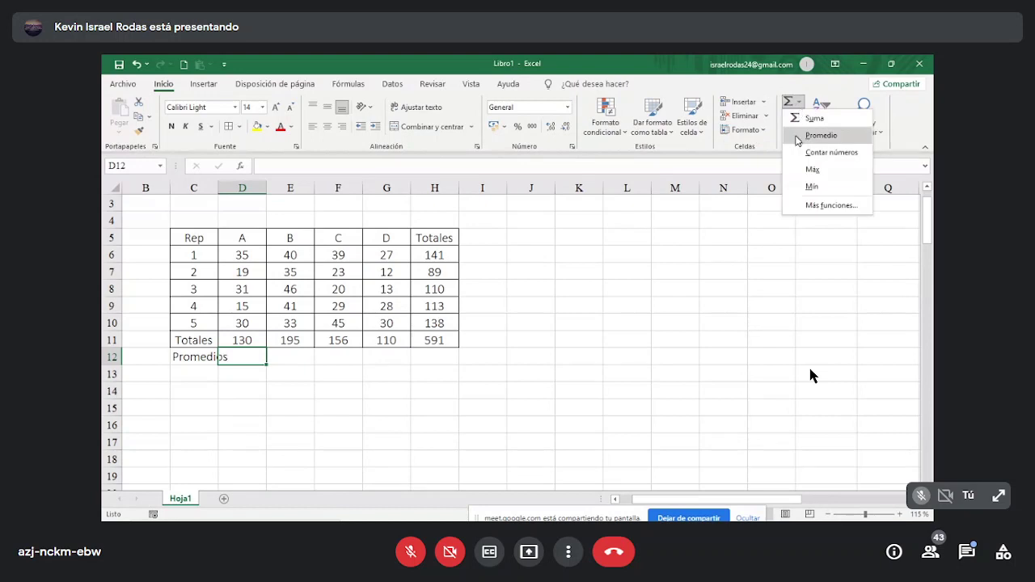
pyautogui.click(798, 137)
pyautogui.moveTo(234, 257); pyautogui.dragTo(226, 324)
pyautogui.press('Return')
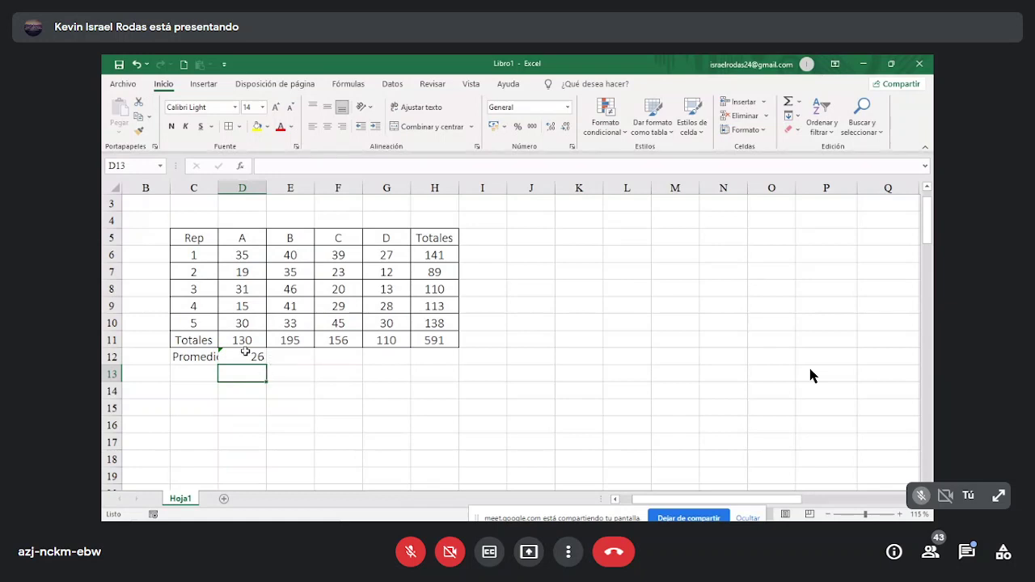
# Step: Fill the average formula from D12 across to G12 for treatments B, C and D
pyautogui.click(245, 352)
pyautogui.moveTo(265, 364); pyautogui.dragTo(408, 368)
pyautogui.moveTo(291, 391); pyautogui.dragTo(338, 391)
pyautogui.click(435, 407)
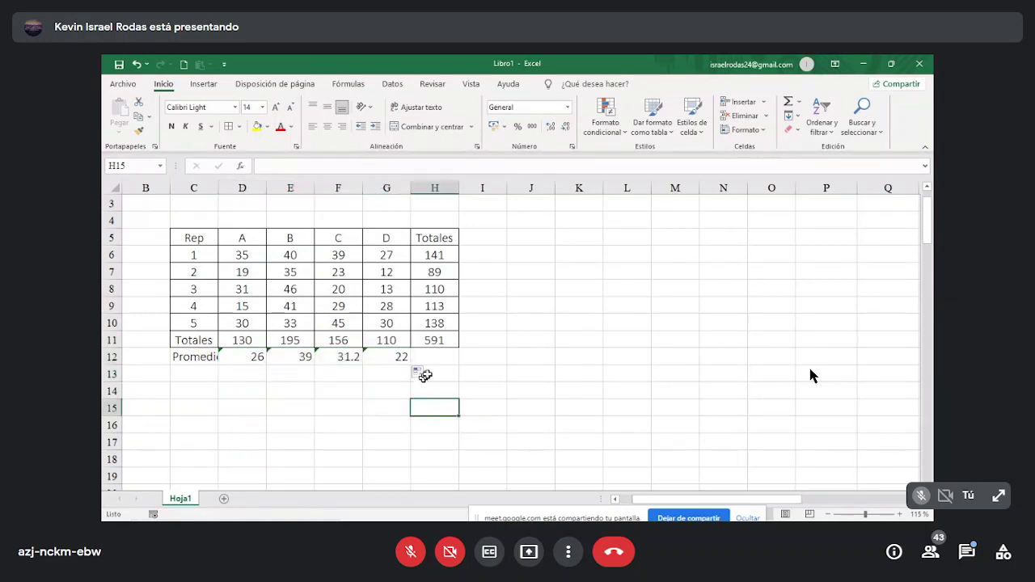
# Step: Calculate the overall mean of the treatment averages in cell H12 with =PROMEDIO(D12:G12)
pyautogui.click(436, 357)
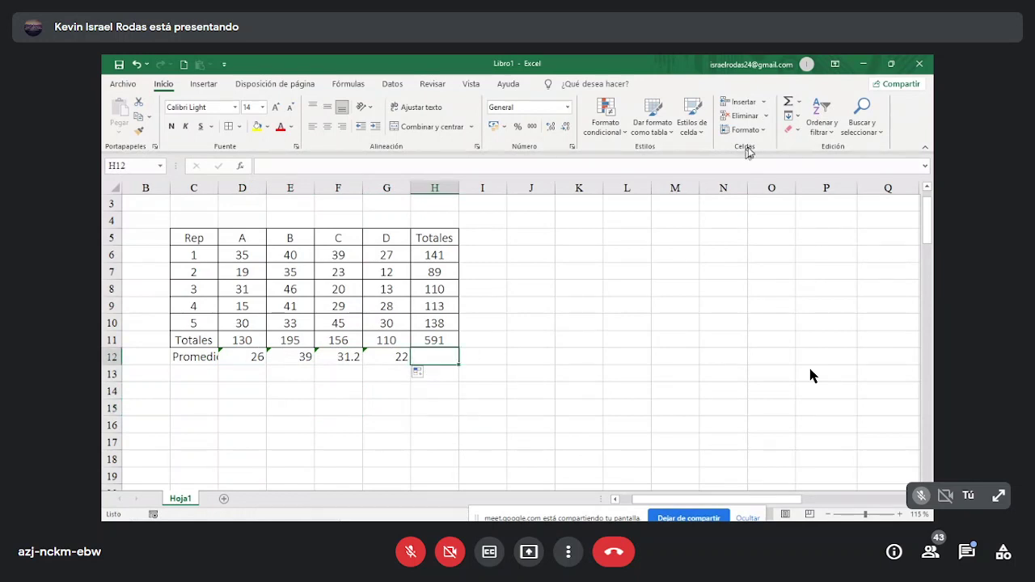
pyautogui.click(798, 102)
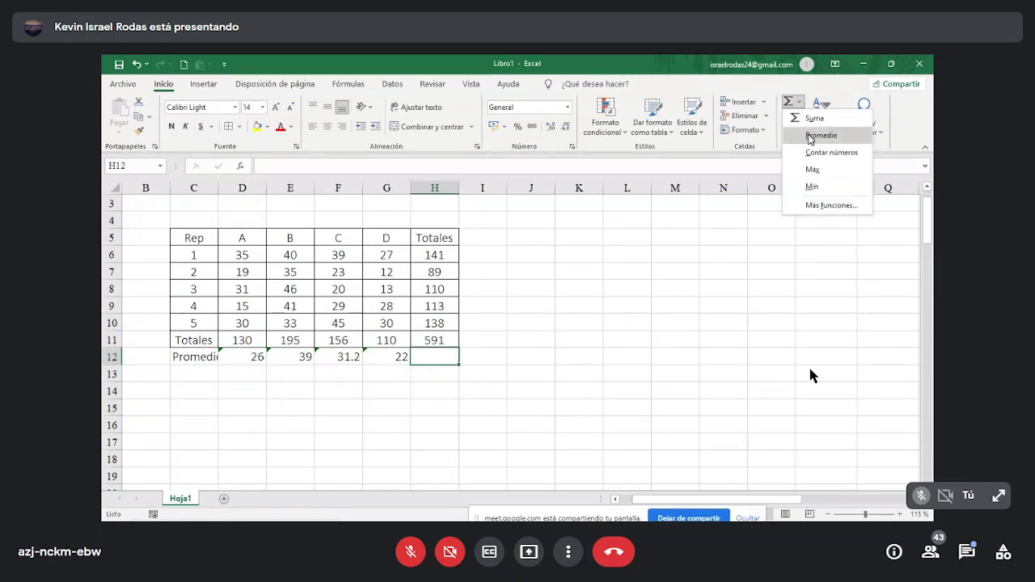
pyautogui.click(808, 137)
pyautogui.moveTo(228, 362); pyautogui.dragTo(387, 363)
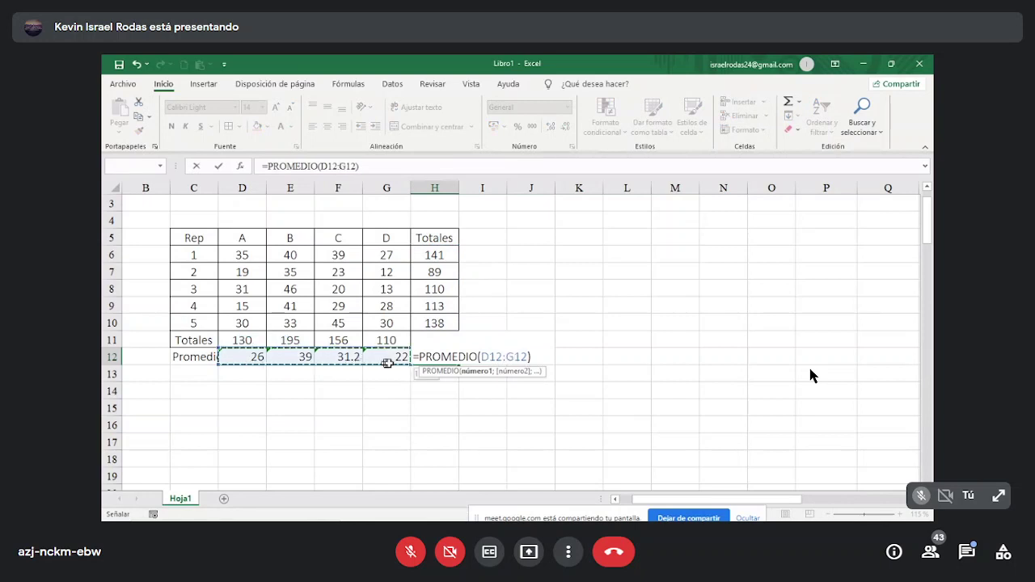
pyautogui.press('Return')
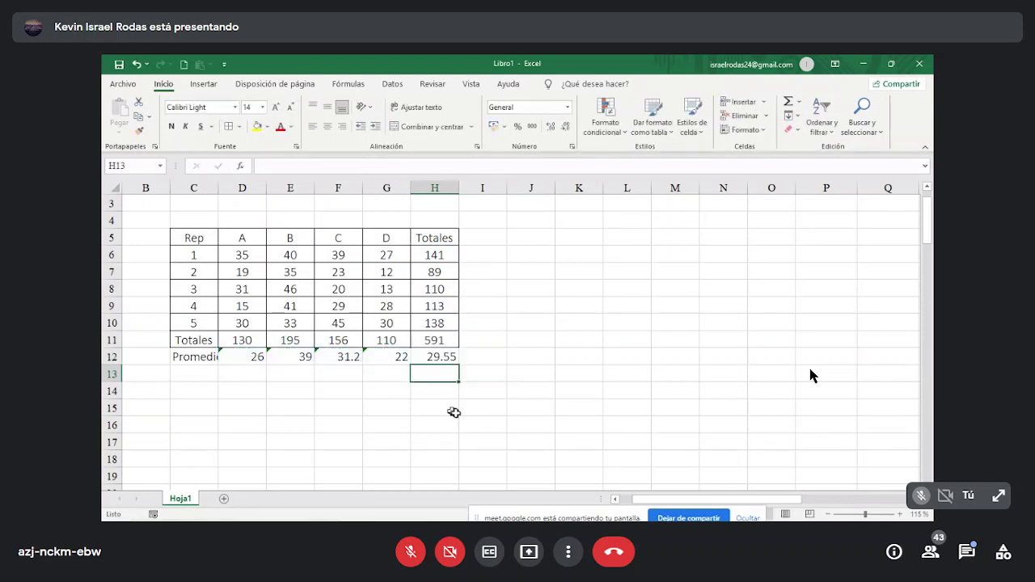
pyautogui.moveTo(453, 412); pyautogui.dragTo(451, 422)
pyautogui.click(430, 357)
pyautogui.scroll(-2, 395, 410)
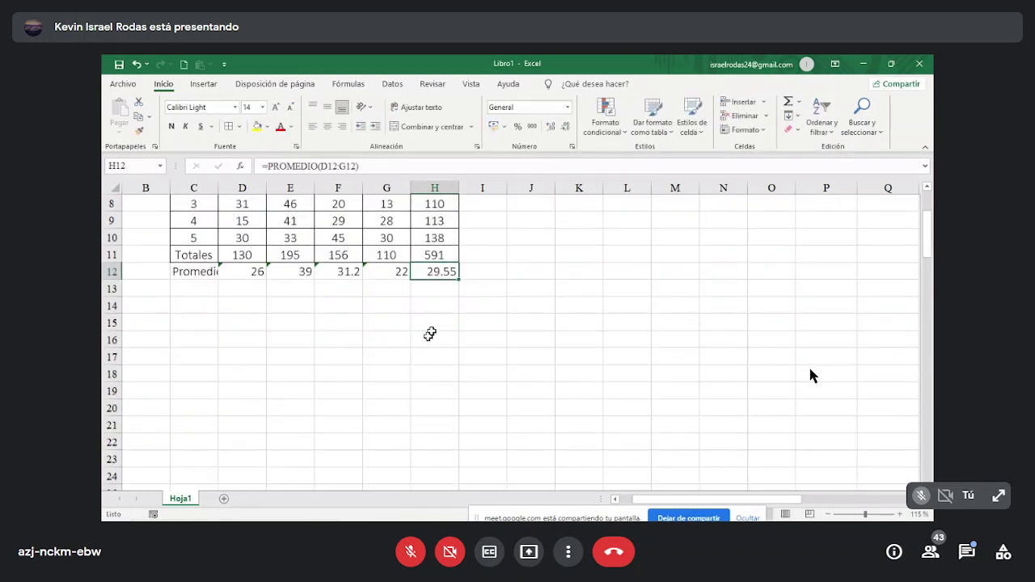
# Step: Make the overall mean in cell H12 bold
pyautogui.click(171, 127)
pyautogui.click(303, 345)
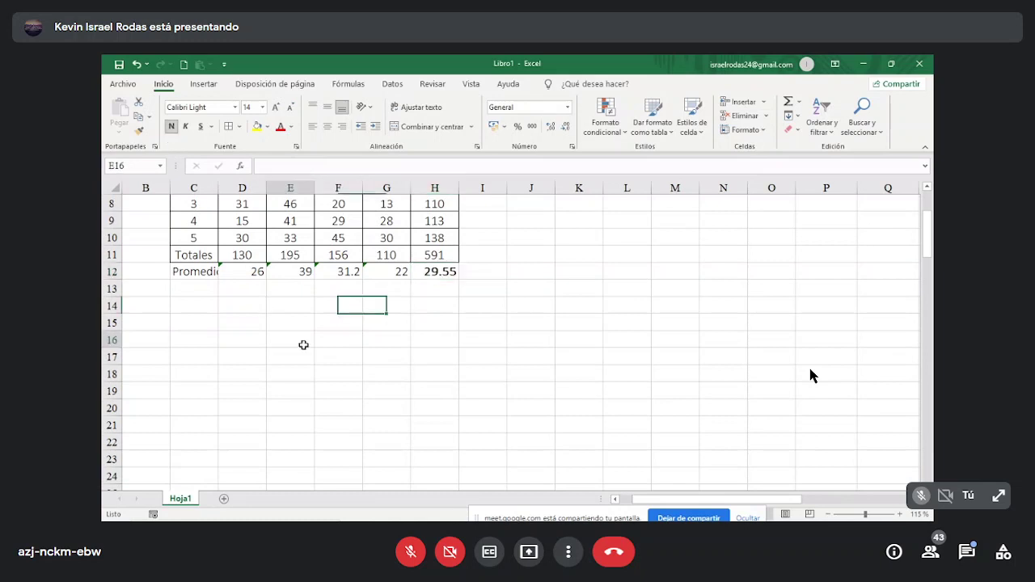
# Step: Start an analysis of variance table below the data with "F.V" in C15 and "Trat(Raciones)" in C16
pyautogui.click(183, 327)
pyautogui.scroll(2, 194, 339)
pyautogui.scroll(-1, 218, 356)
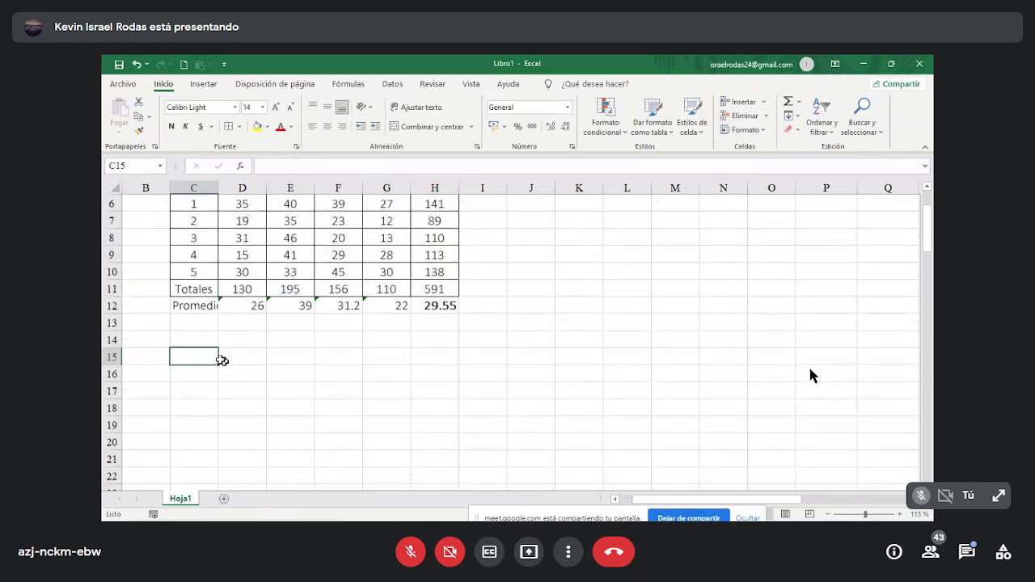
pyautogui.click(203, 341)
pyautogui.scroll(2, 209, 350)
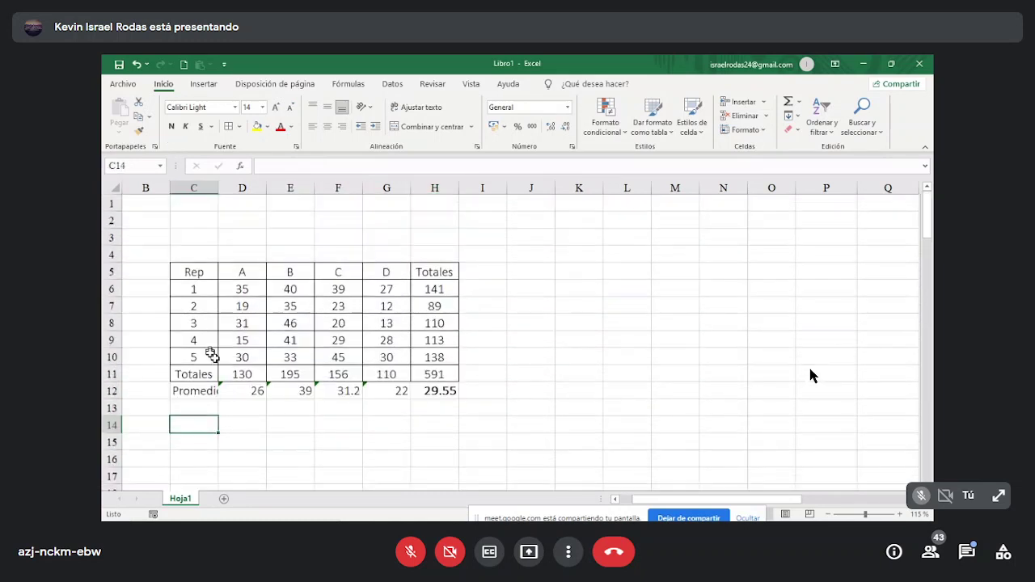
pyautogui.click(195, 446)
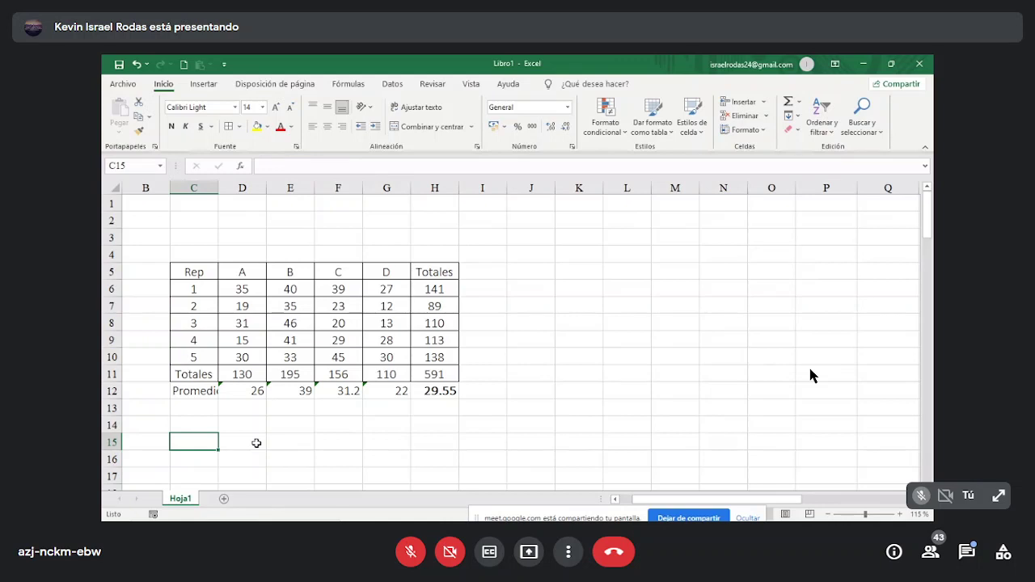
pyautogui.write('F')
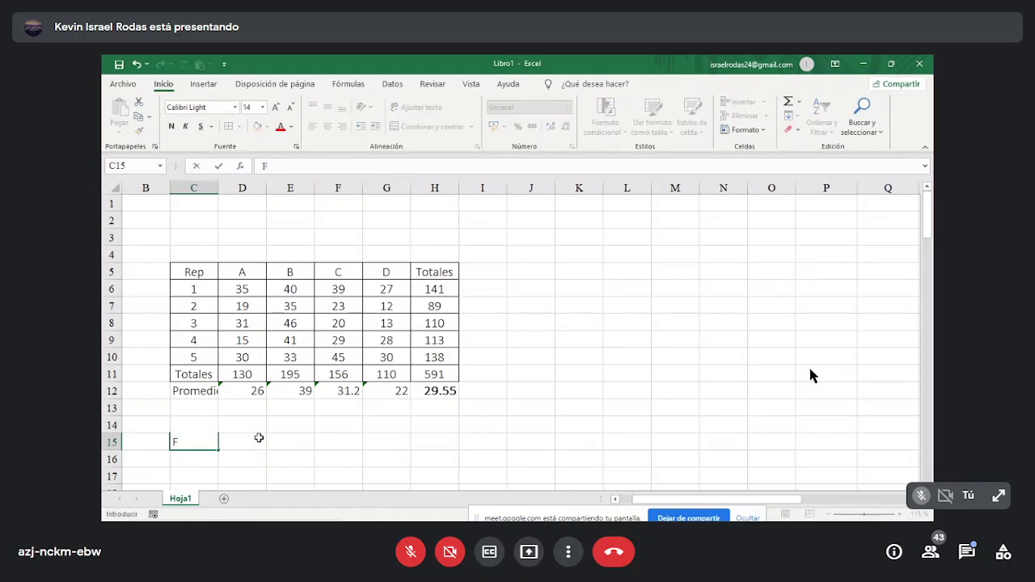
pyautogui.write('.V')
pyautogui.press('Return')
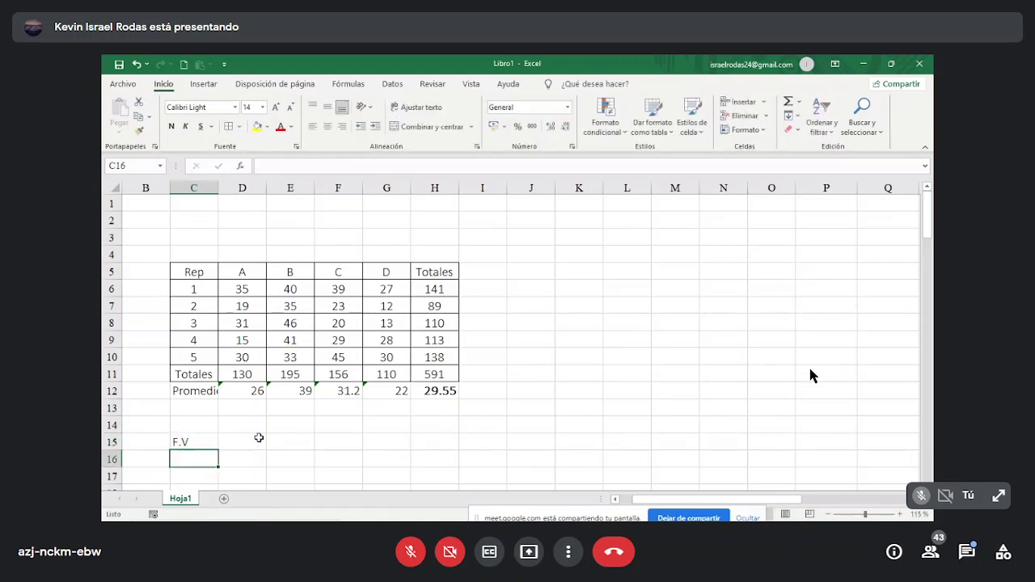
pyautogui.write('Tra')
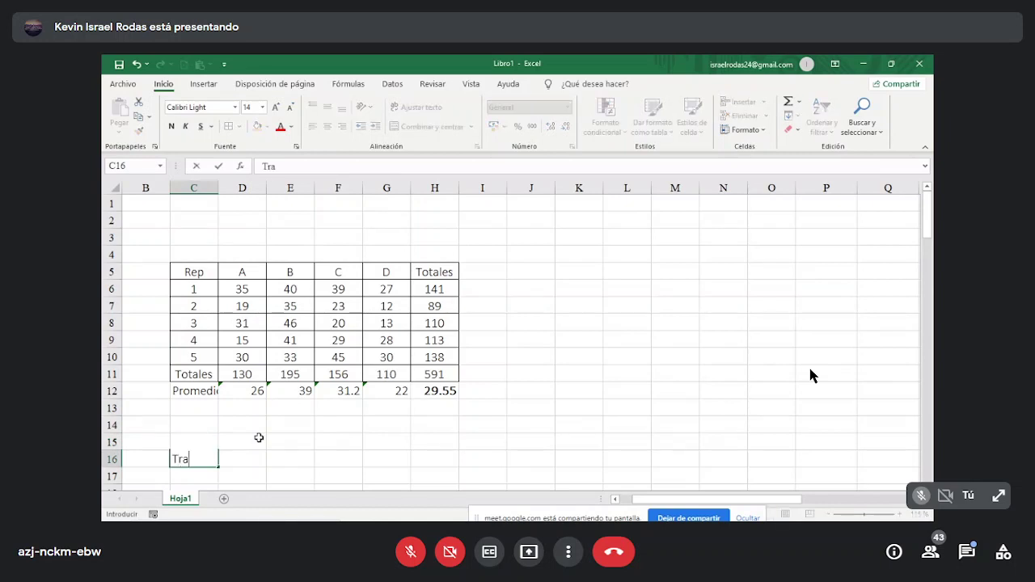
pyautogui.write('t(Raciones')
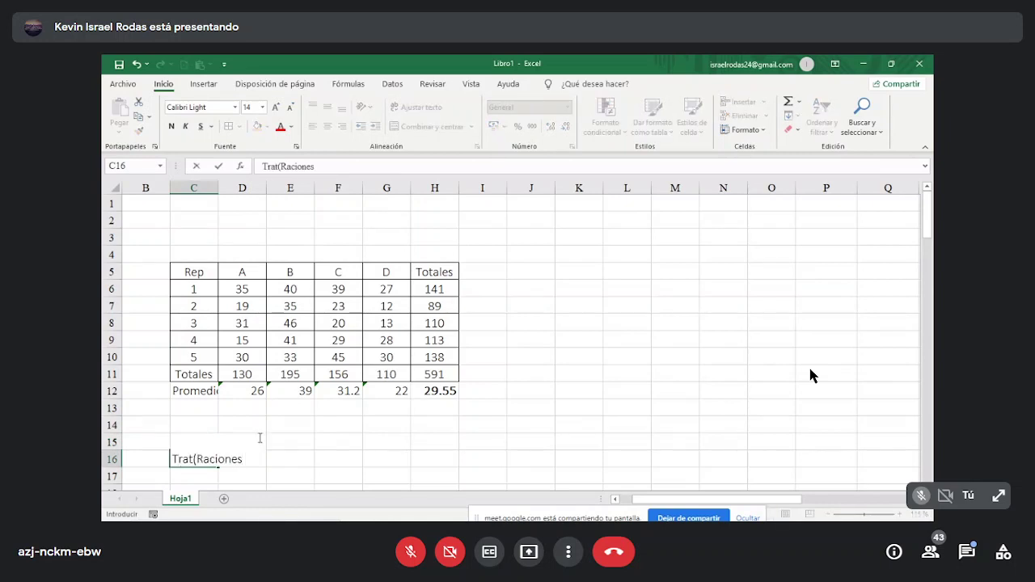
pyautogui.write(')')
pyautogui.press('Return')
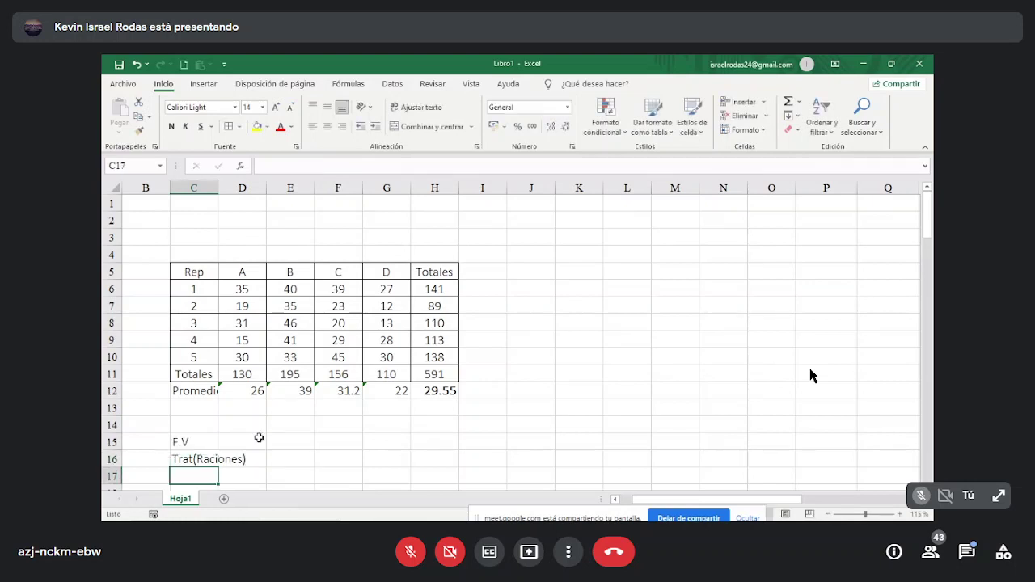
# Step: Add the row labels "Error", "Total", "C.V" and "Promedio" in cells C17 to C20
pyautogui.scroll(-2, 257, 436)
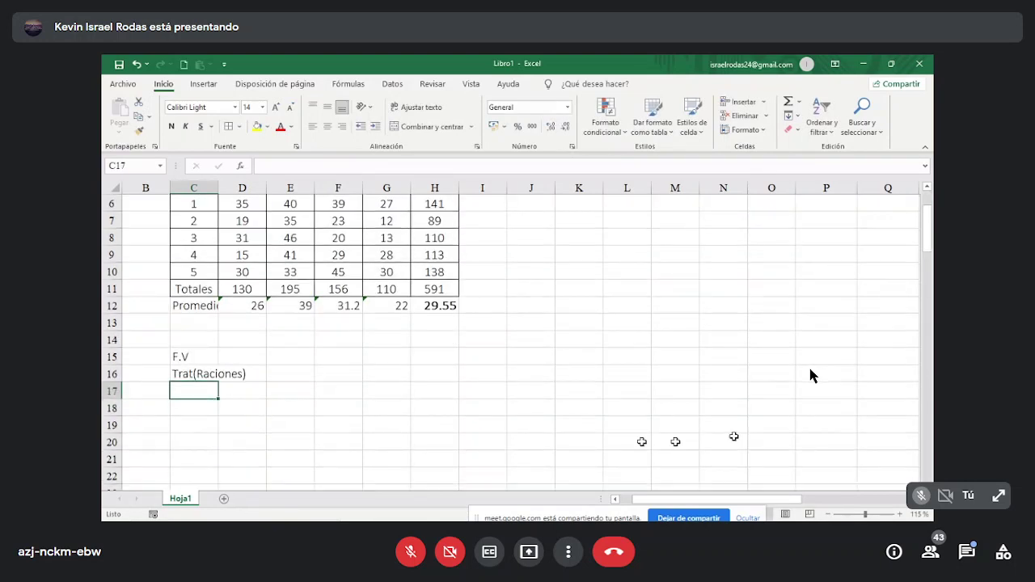
pyautogui.click(927, 189)
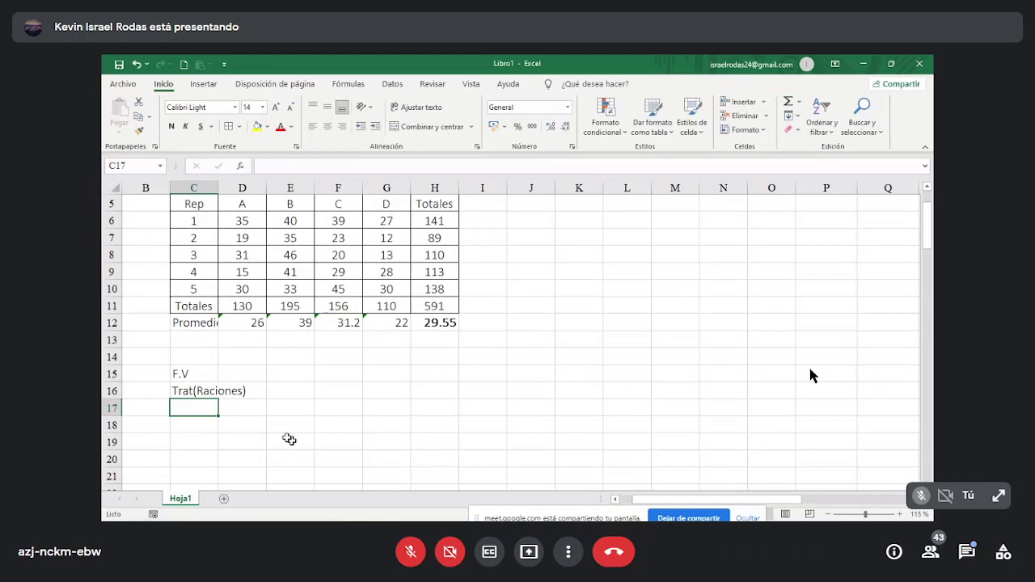
pyautogui.write('Error')
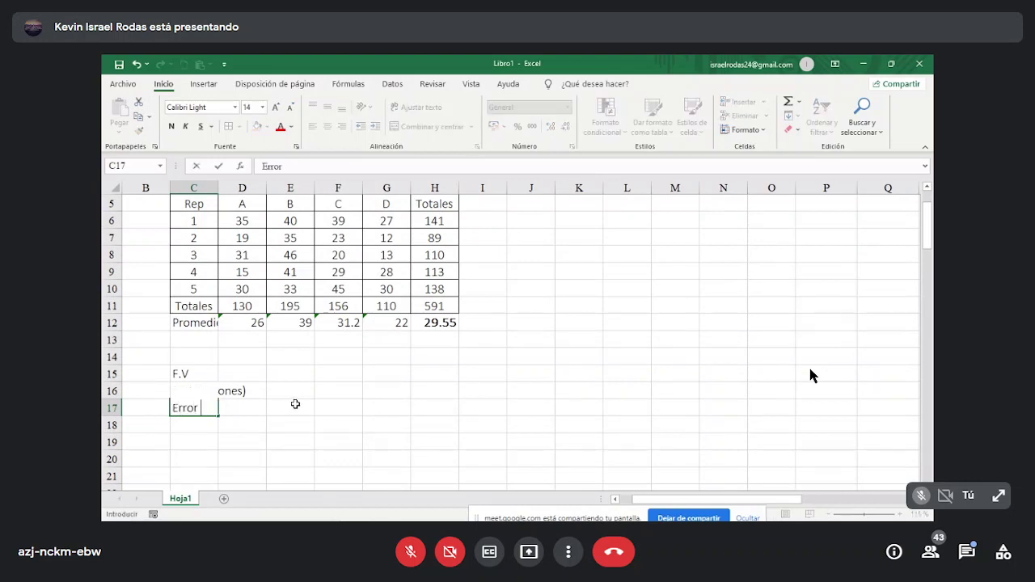
pyautogui.press('Return')
pyautogui.write('Total')
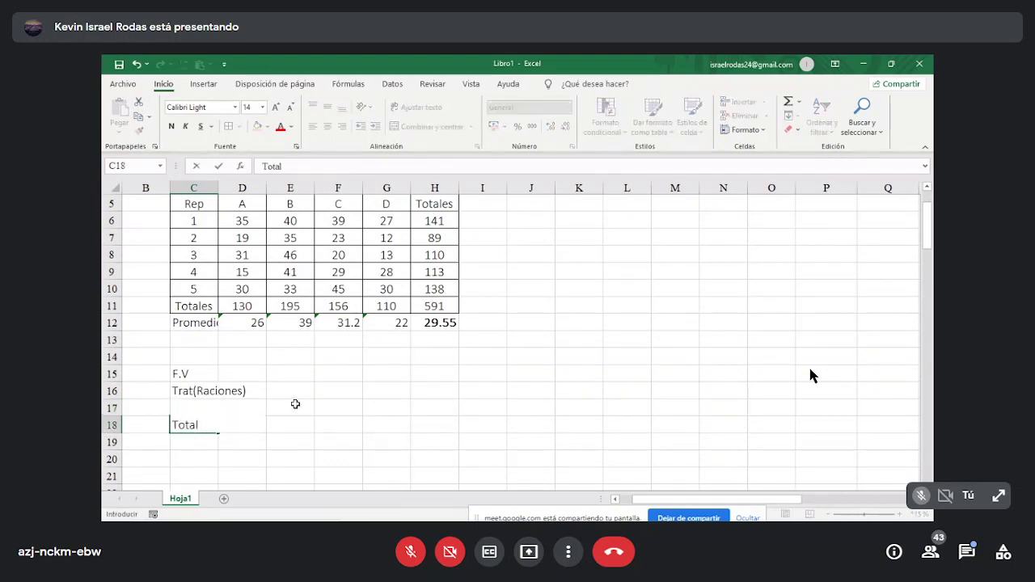
pyautogui.press('Return')
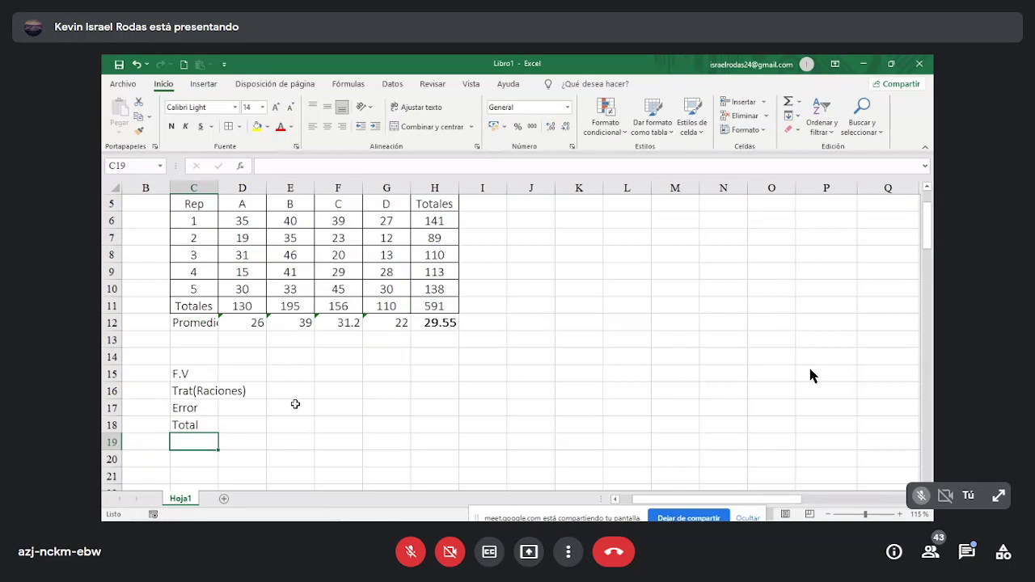
pyautogui.write('C.V')
pyautogui.press('Return')
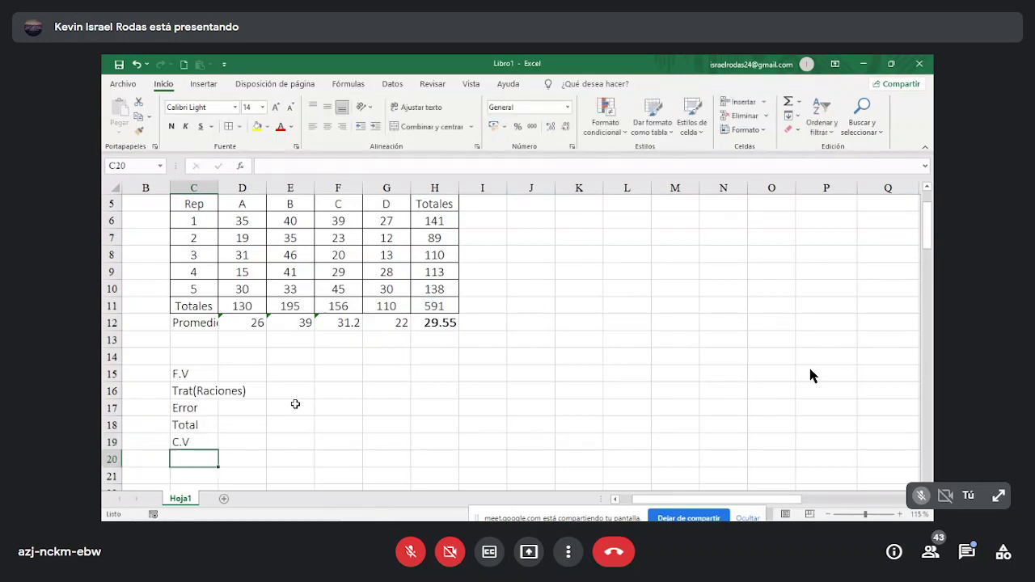
pyautogui.hotkey('shift', 'F10')
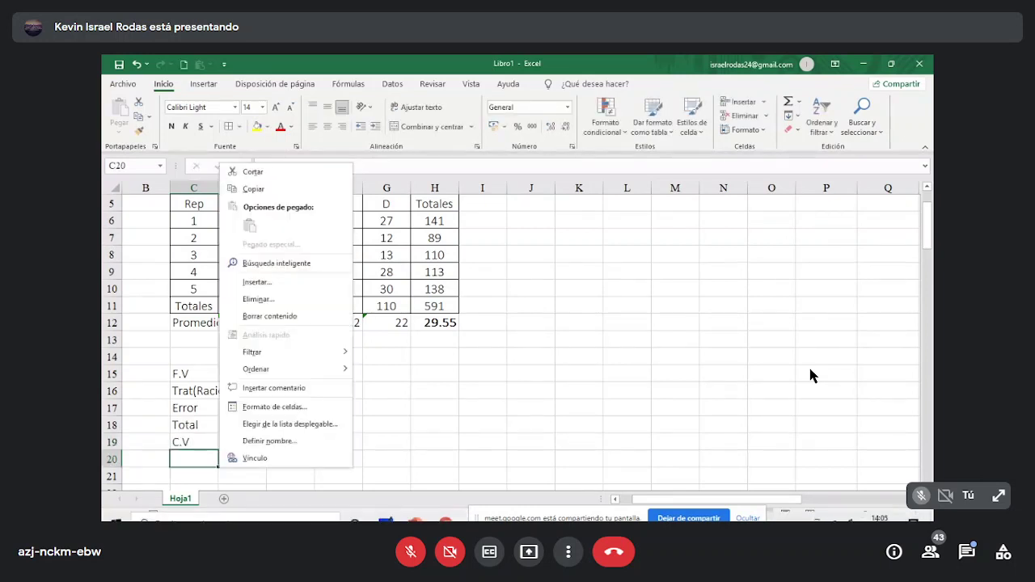
pyautogui.click(175, 459)
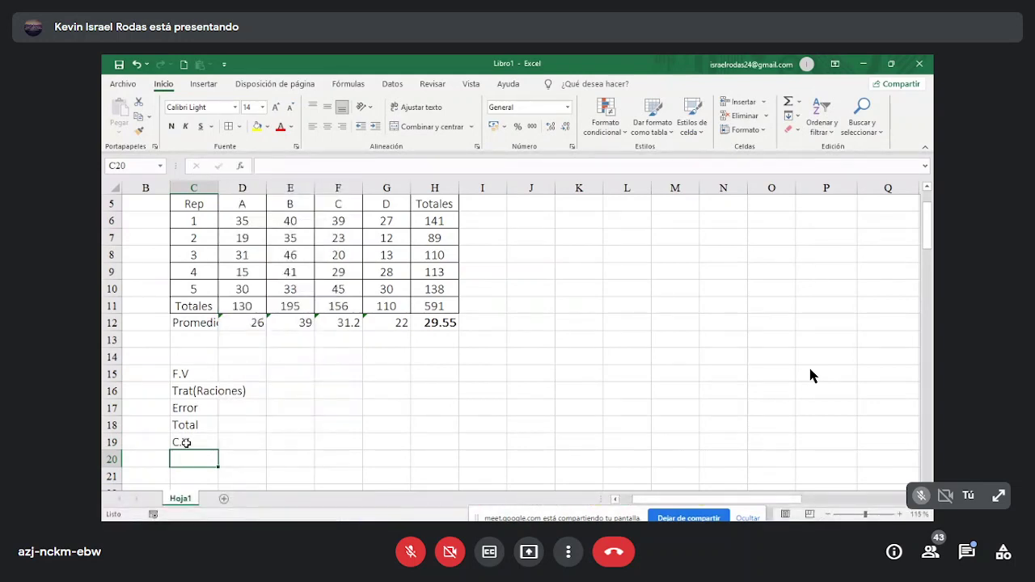
pyautogui.write('Promedio')
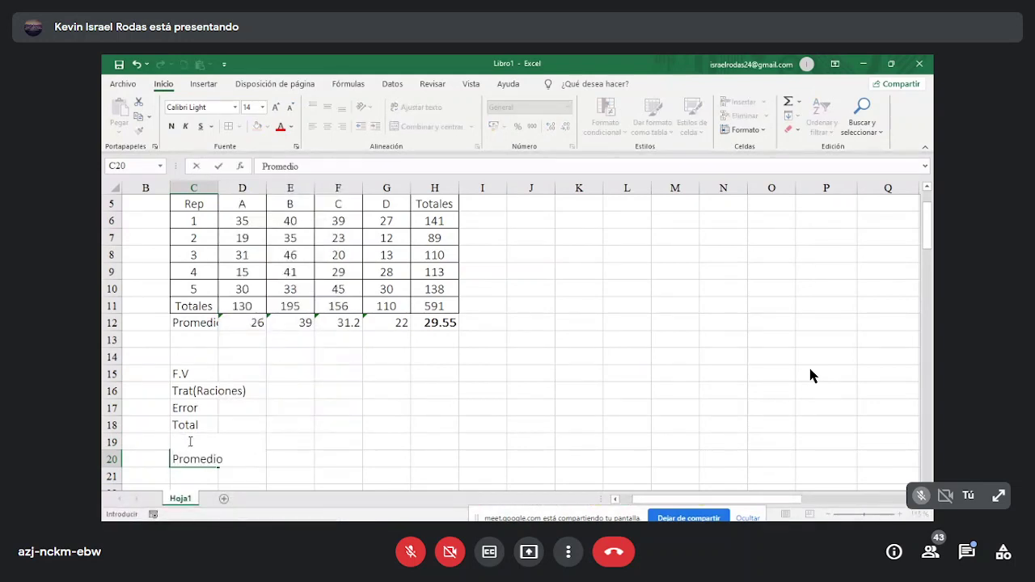
pyautogui.press('Return')
# Step: Widen column C enough to fit the labels "Promedios" and "Trat(Raciones)"
pyautogui.click(239, 423)
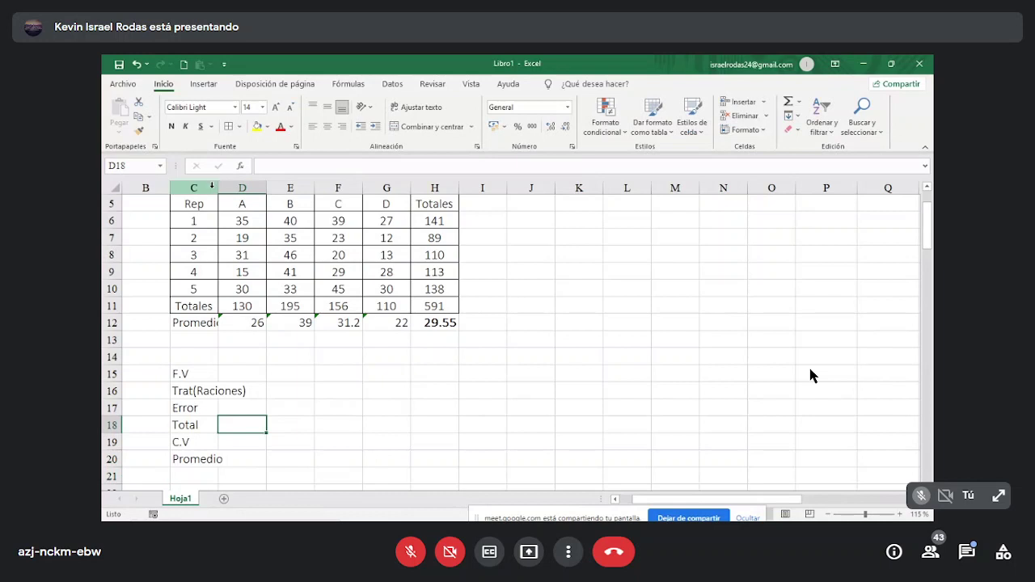
pyautogui.moveTo(218, 187); pyautogui.dragTo(250, 199)
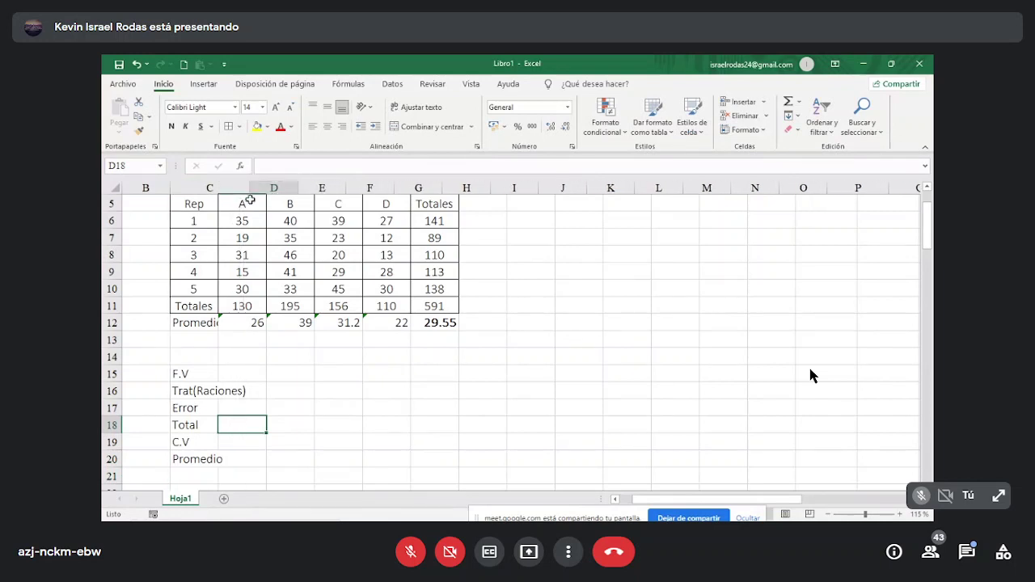
pyautogui.click(267, 437)
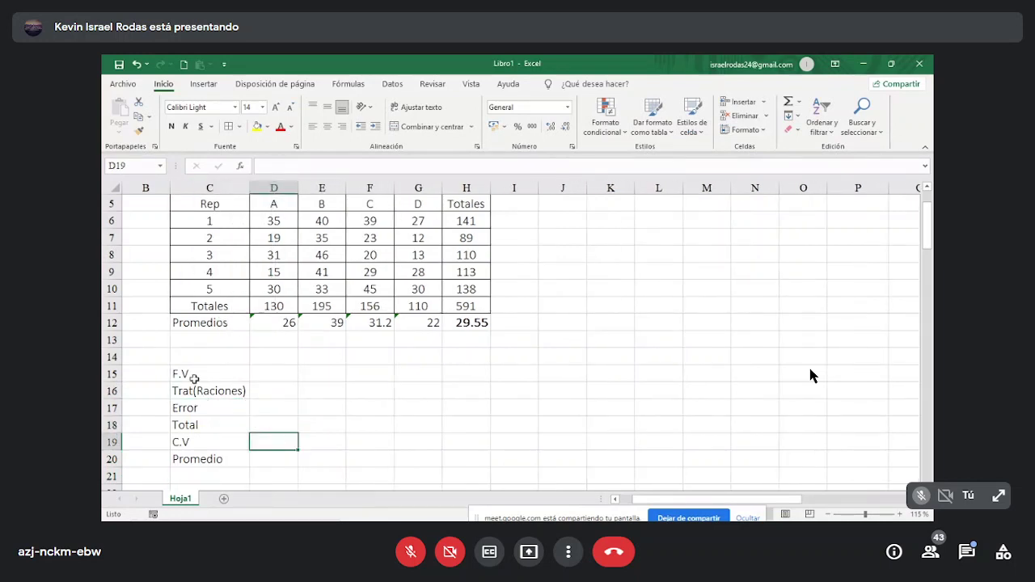
# Step: Enter the column headings "G.L", "S.C" and "C.M" in cells D15 to F15, beside "F.V"
pyautogui.click(267, 374)
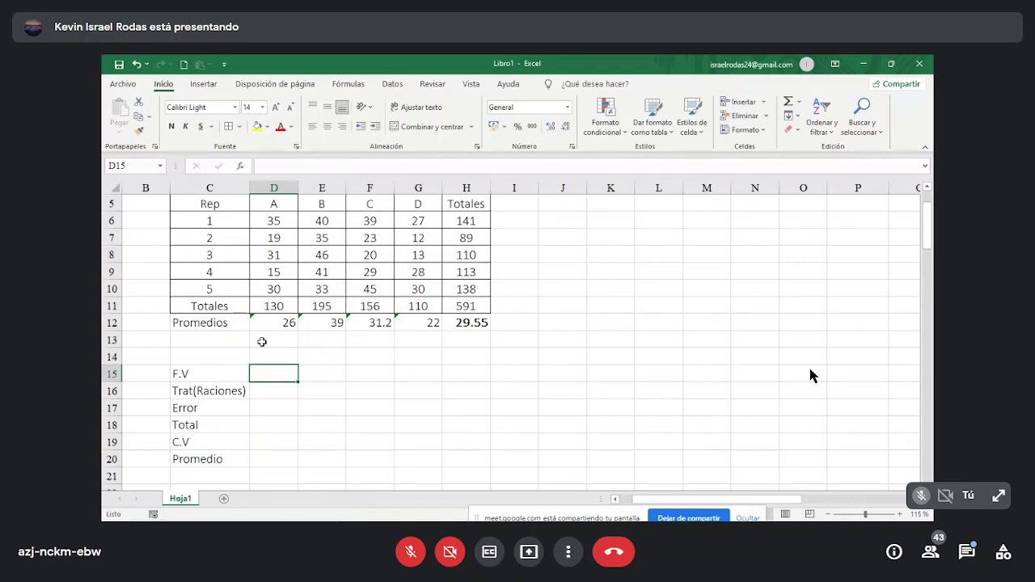
pyautogui.write('G.LK')
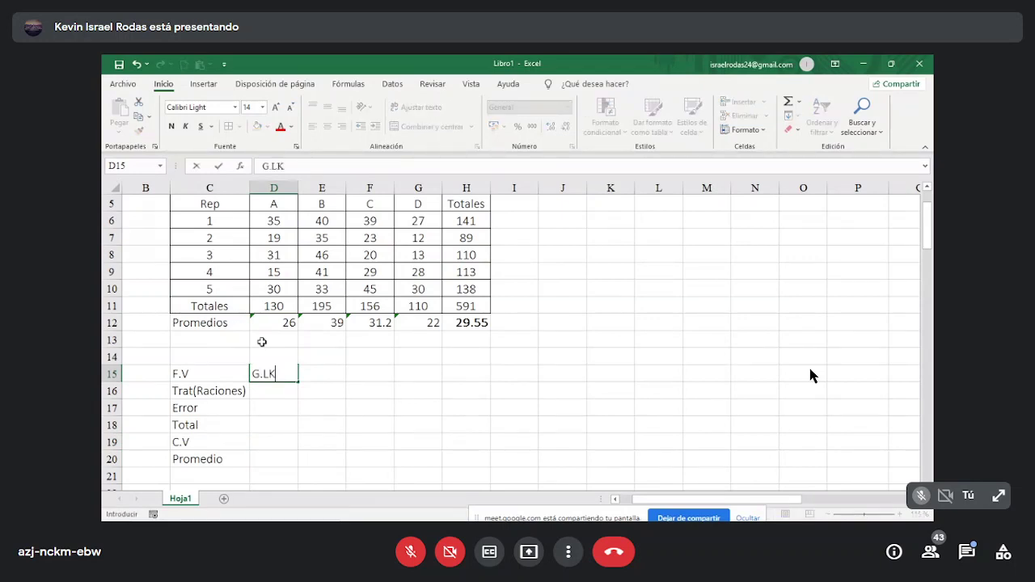
pyautogui.press('BackSpace')
pyautogui.press('Tab')
pyautogui.write('S.')
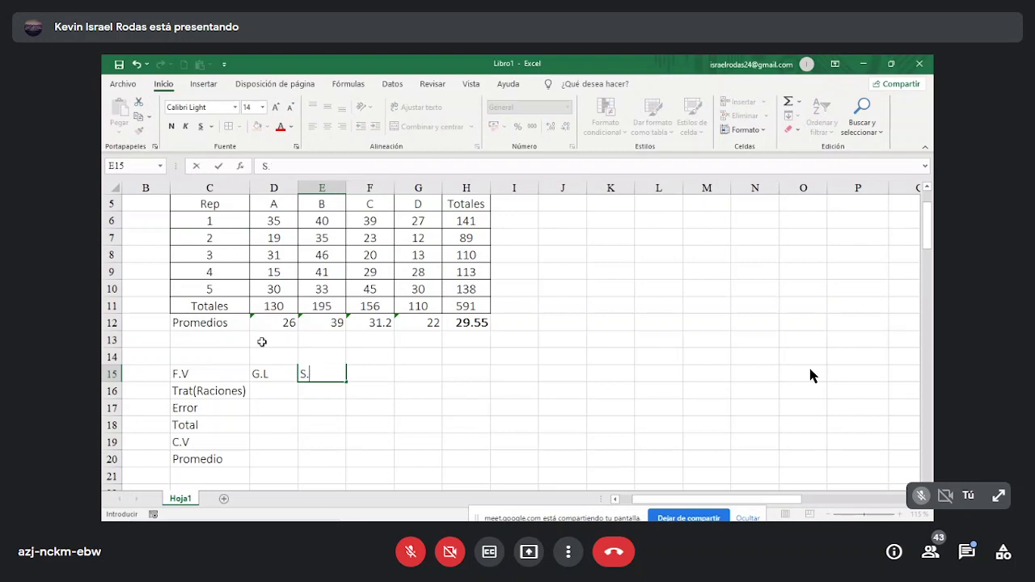
pyautogui.press('Tab')
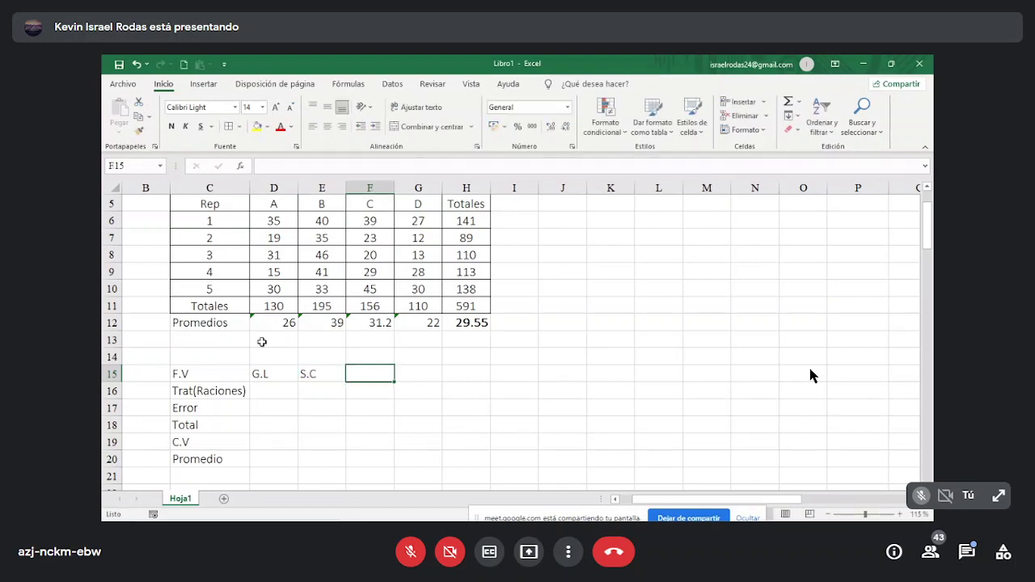
pyautogui.write('C.M')
pyautogui.press('Tab')
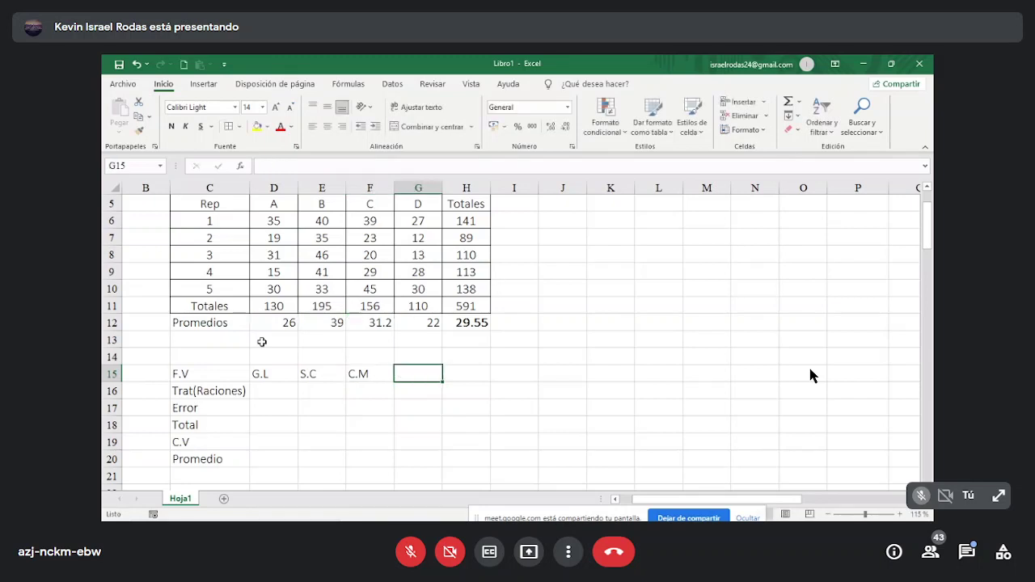
# Step: Enter the column headings "Fcal", "Sig", "Ft0.05" and "Ft0.01" in cells G15 to J15, beside "C.M"
pyautogui.write('Fcal')
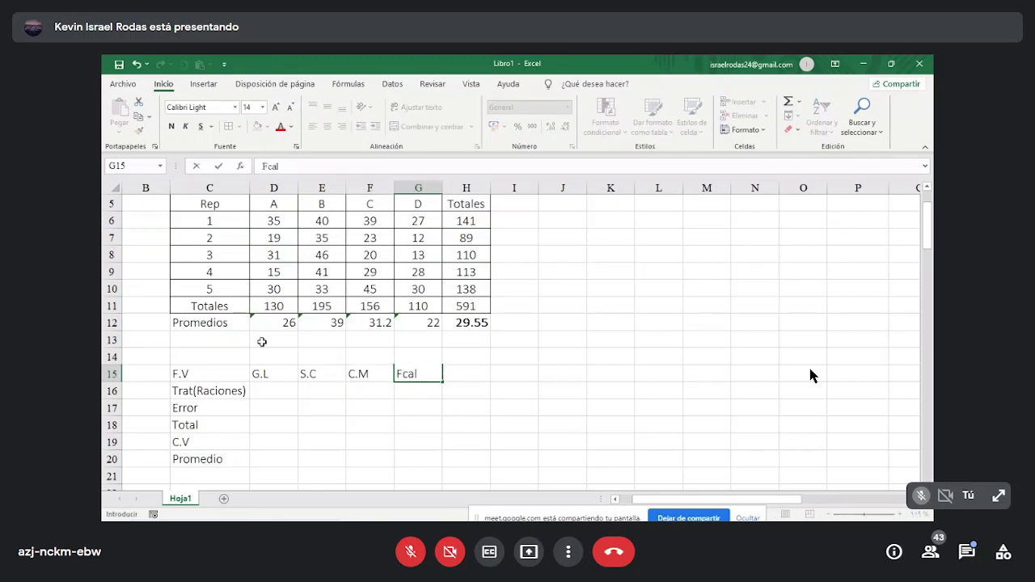
pyautogui.press('Tab')
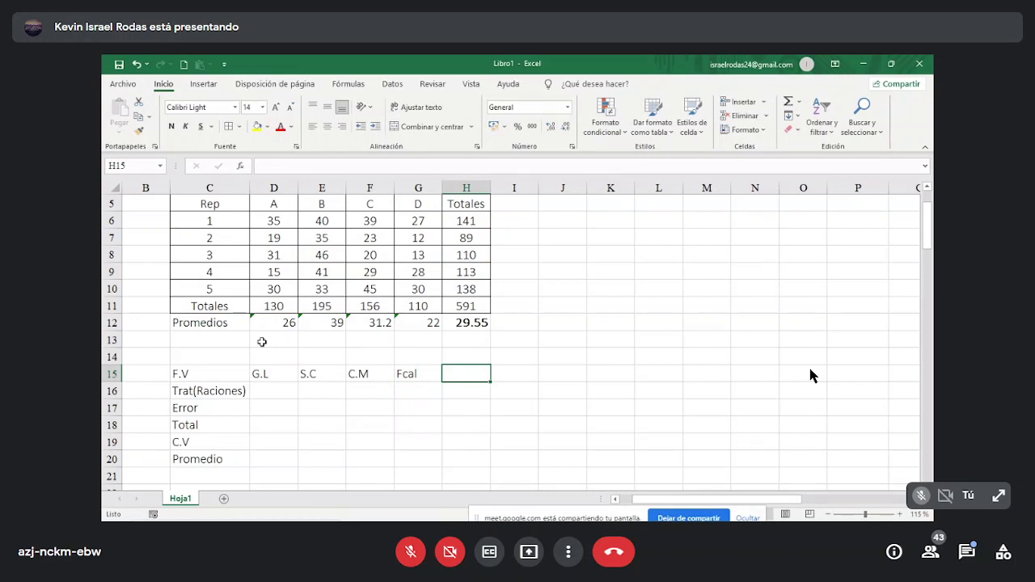
pyautogui.write('Sig')
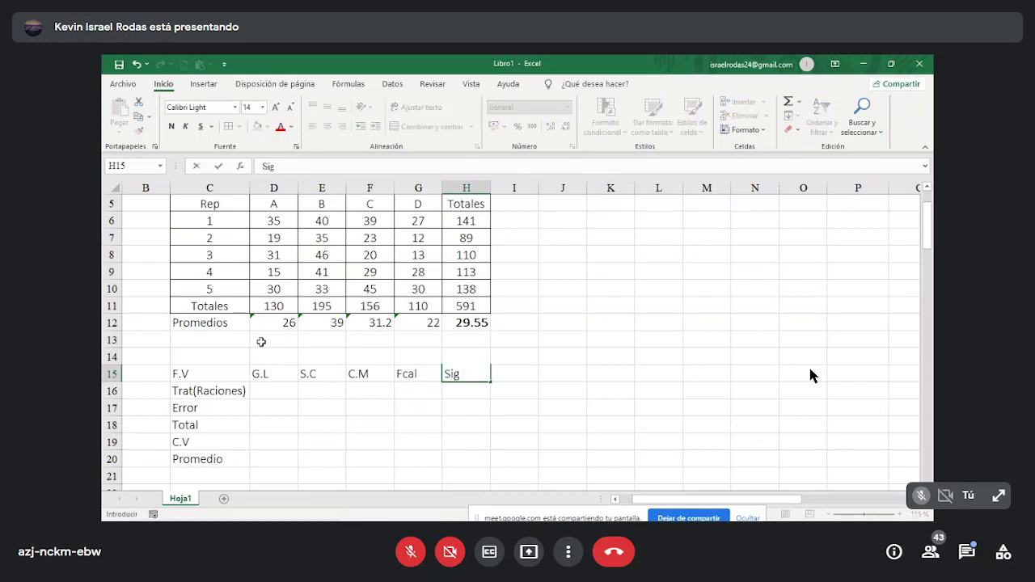
pyautogui.press('Tab')
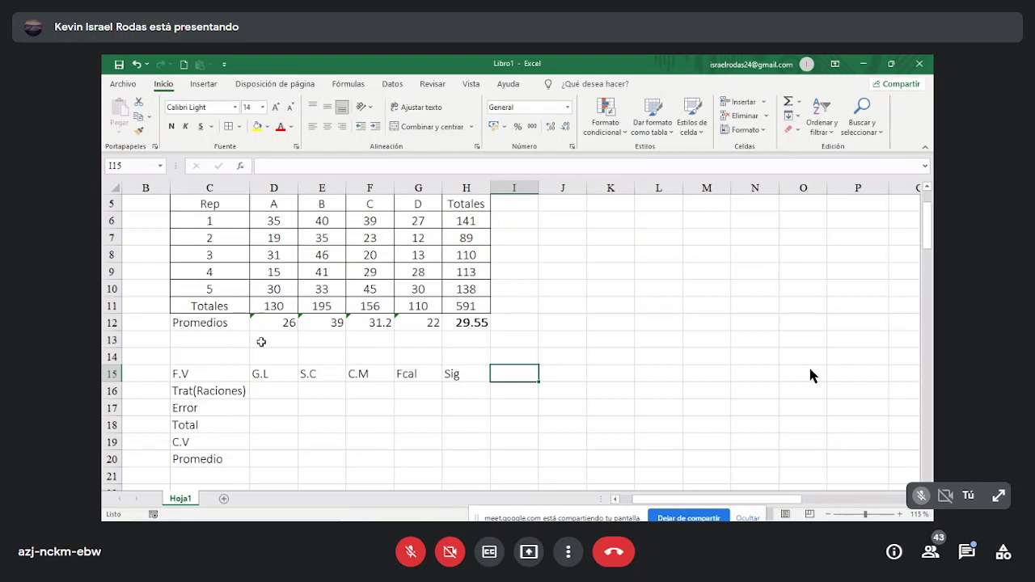
pyautogui.write('Ft0.05')
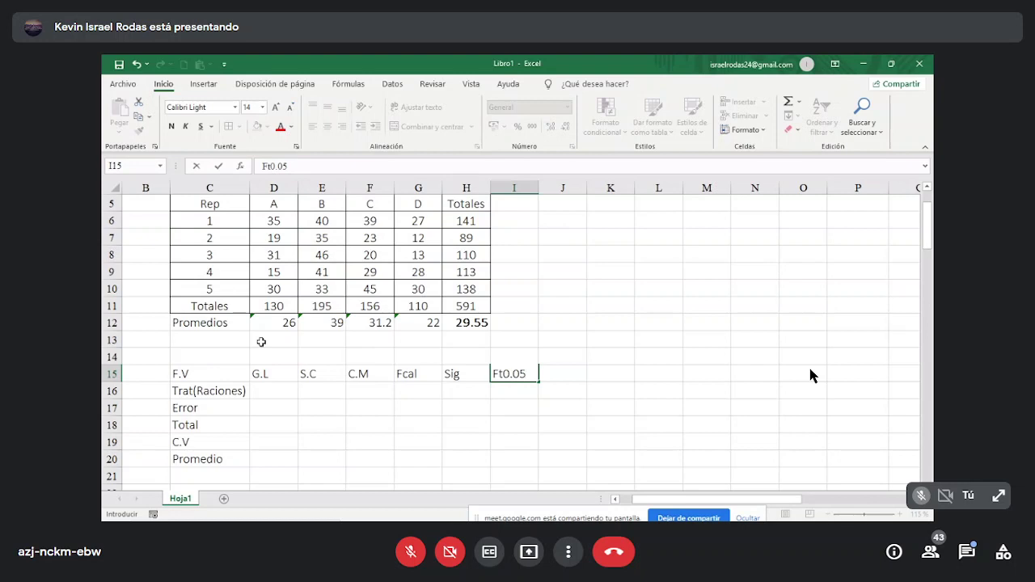
pyautogui.press('Tab')
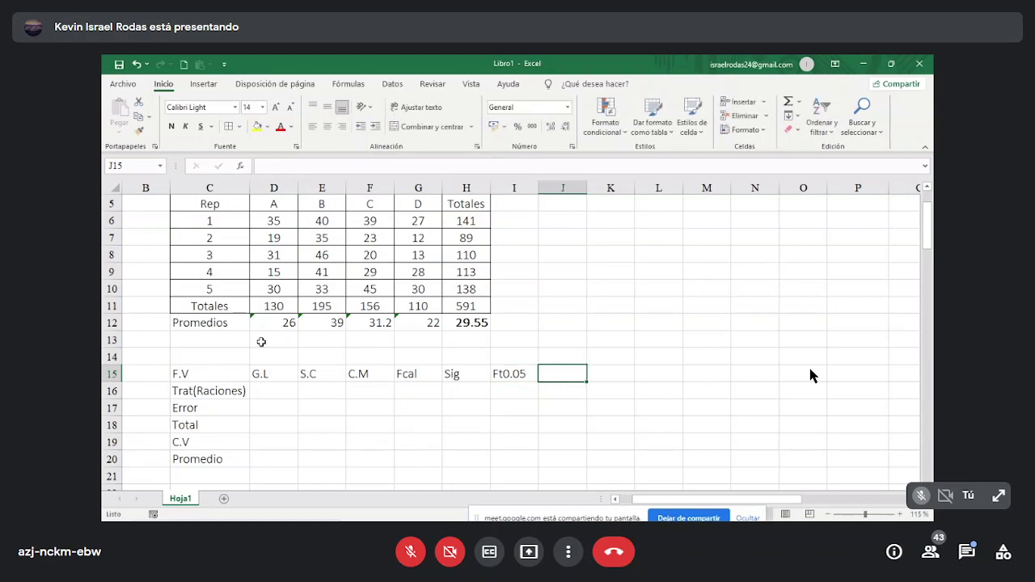
pyautogui.write('Ft')
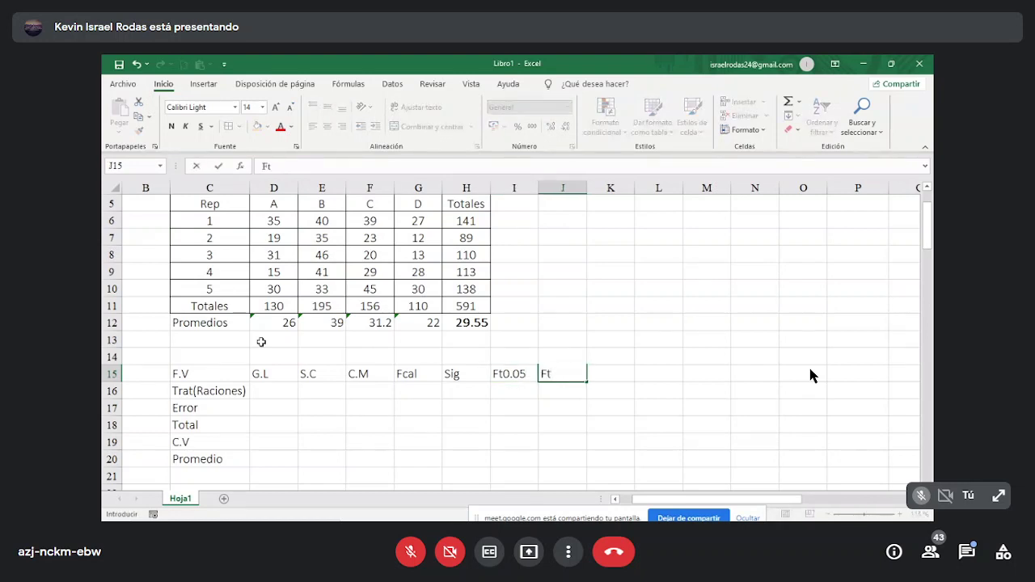
pyautogui.write('0.01')
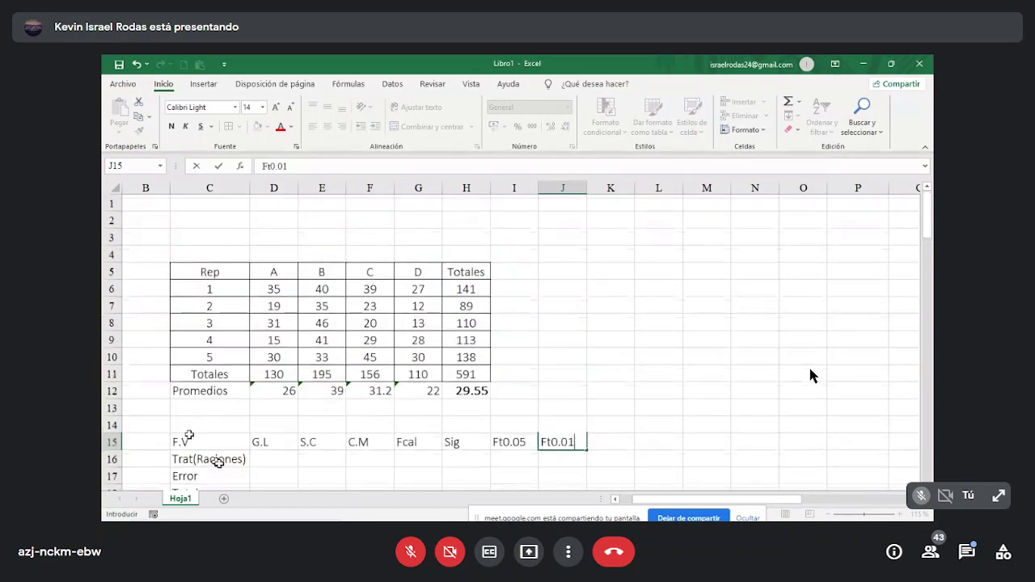
pyautogui.scroll(-2, 242, 421)
pyautogui.scroll(2, 256, 402)
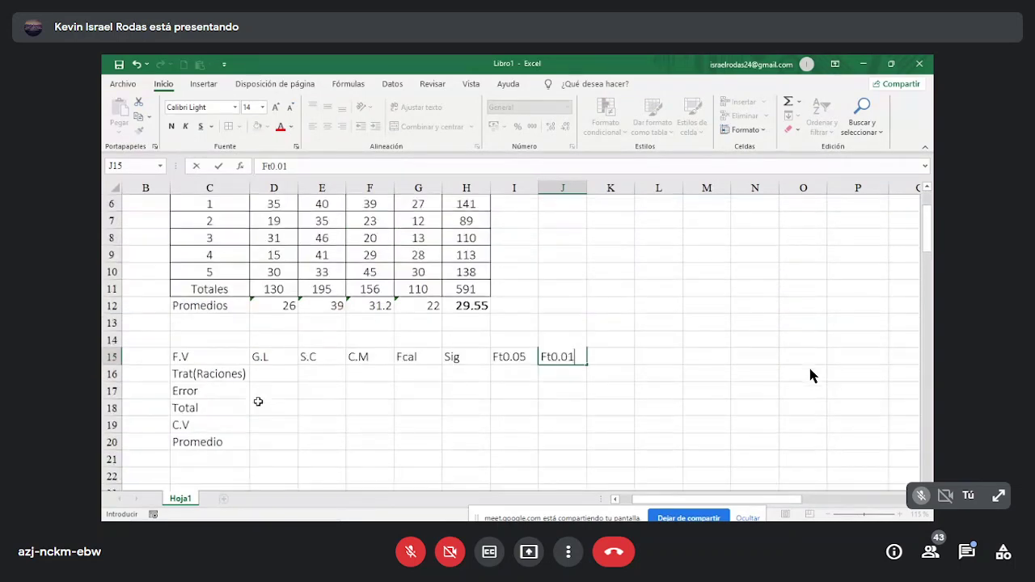
pyautogui.press('Down')
pyautogui.press('Down')
pyautogui.press('Left')
pyautogui.press('Left')
pyautogui.press('Left')
pyautogui.moveTo(185, 357); pyautogui.dragTo(203, 439)
pyautogui.press('Down')
pyautogui.press('Down')
pyautogui.press('Right')
pyautogui.press('Right')
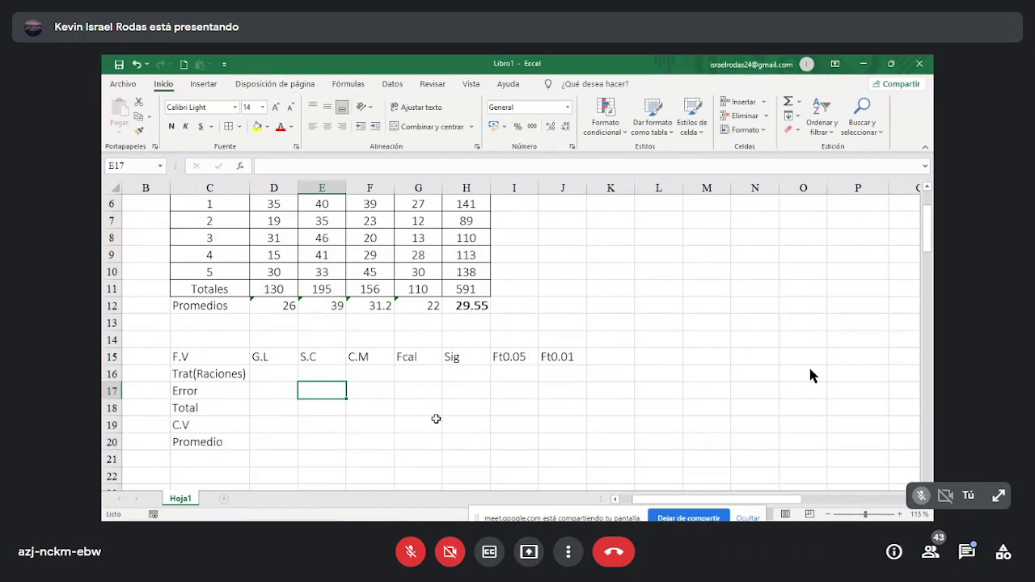
# Step: Add a bottom border and a top border to the range C15:J18 of the analysis of variance table
pyautogui.click(194, 359)
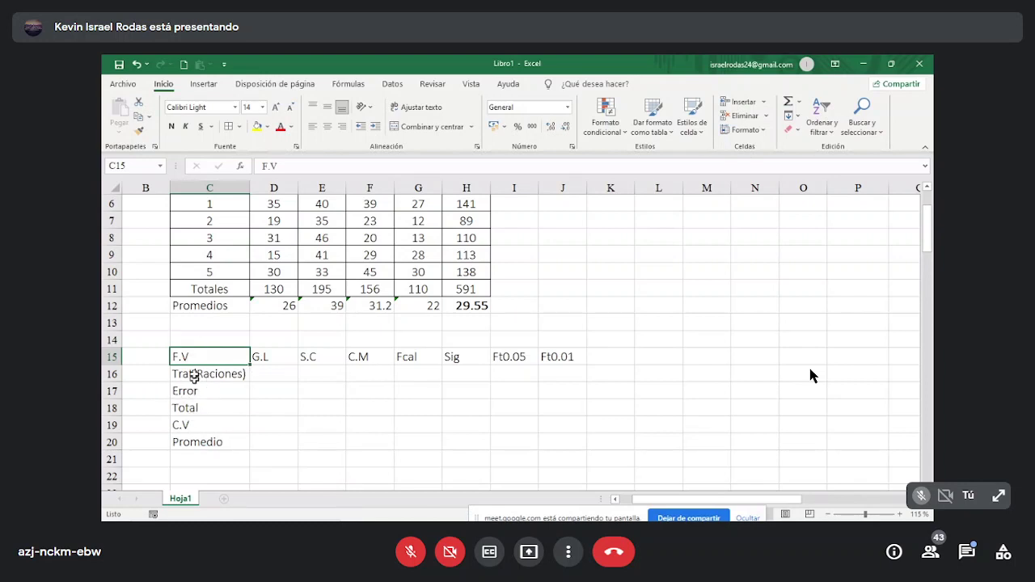
pyautogui.moveTo(194, 356); pyautogui.dragTo(570, 412)
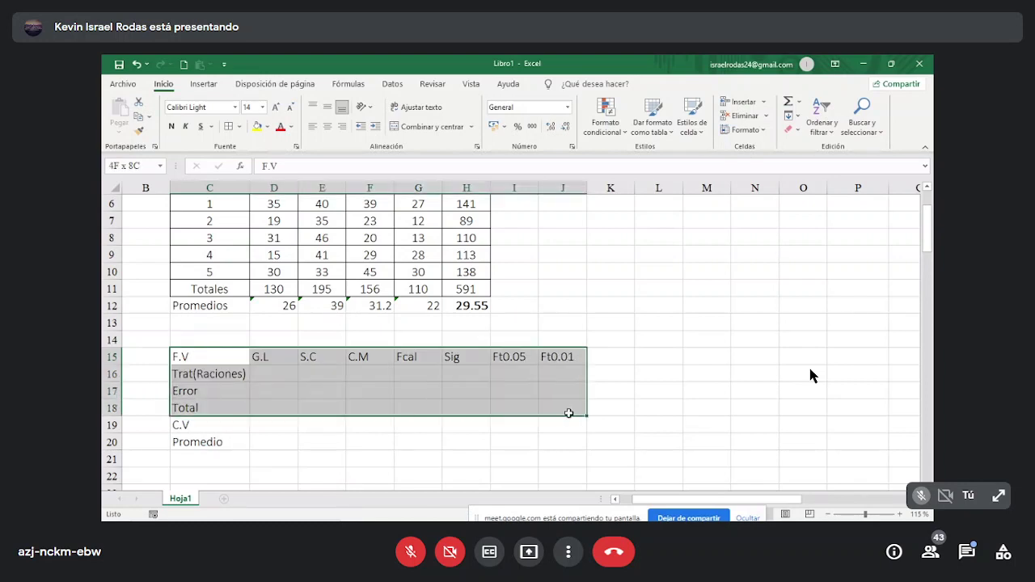
pyautogui.click(240, 127)
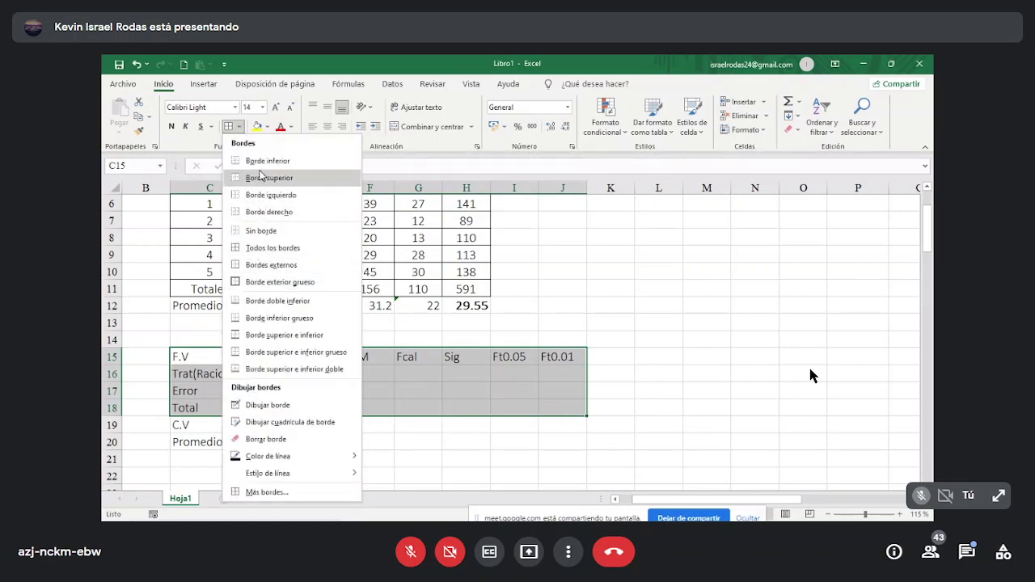
pyautogui.click(262, 164)
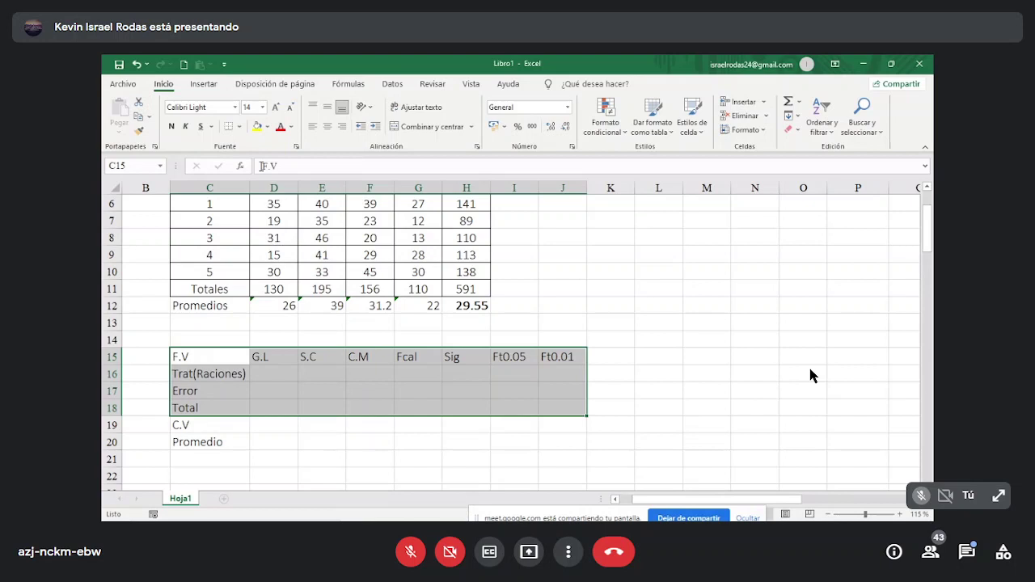
pyautogui.click(239, 127)
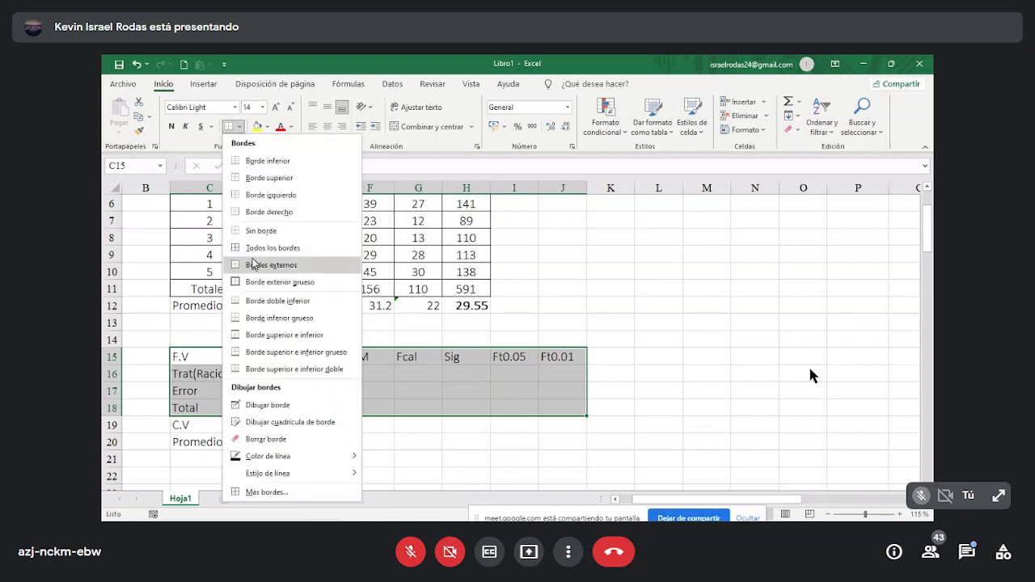
pyautogui.click(269, 177)
pyautogui.click(205, 408)
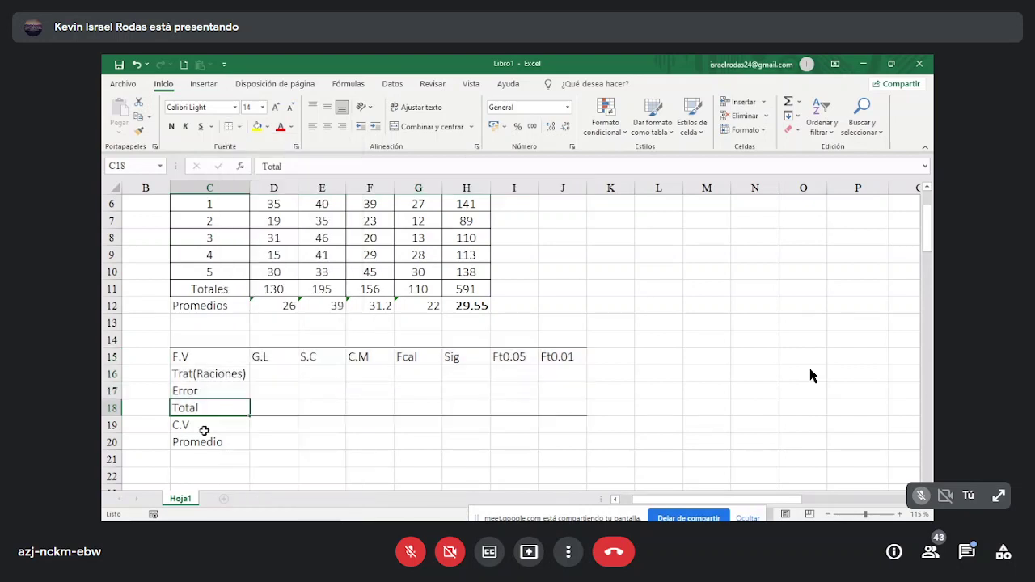
# Step: Add a bottom border below the "C.V" and "Promedio" rows, across C19:J20
pyautogui.moveTo(194, 426); pyautogui.dragTo(566, 442)
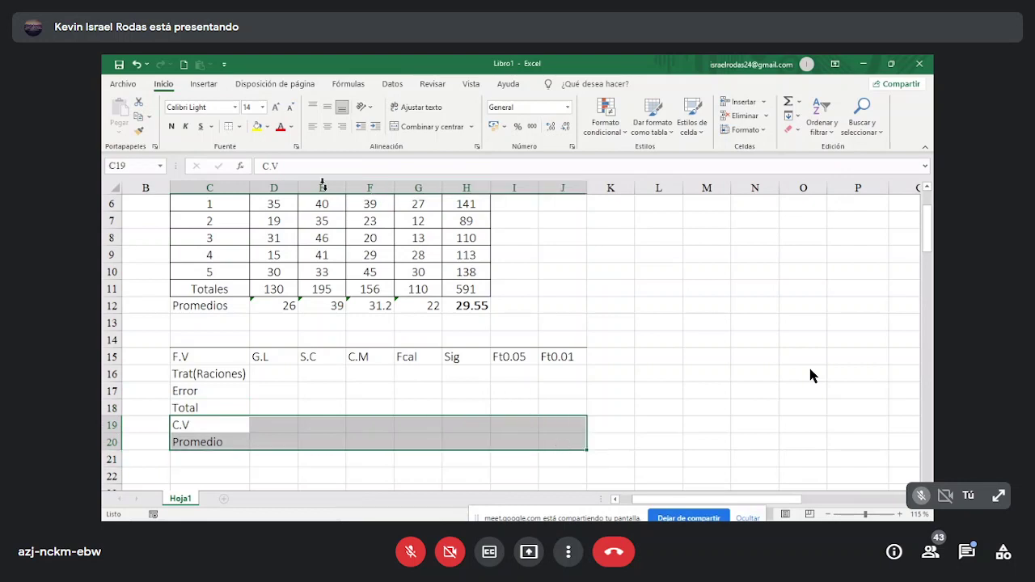
pyautogui.click(239, 127)
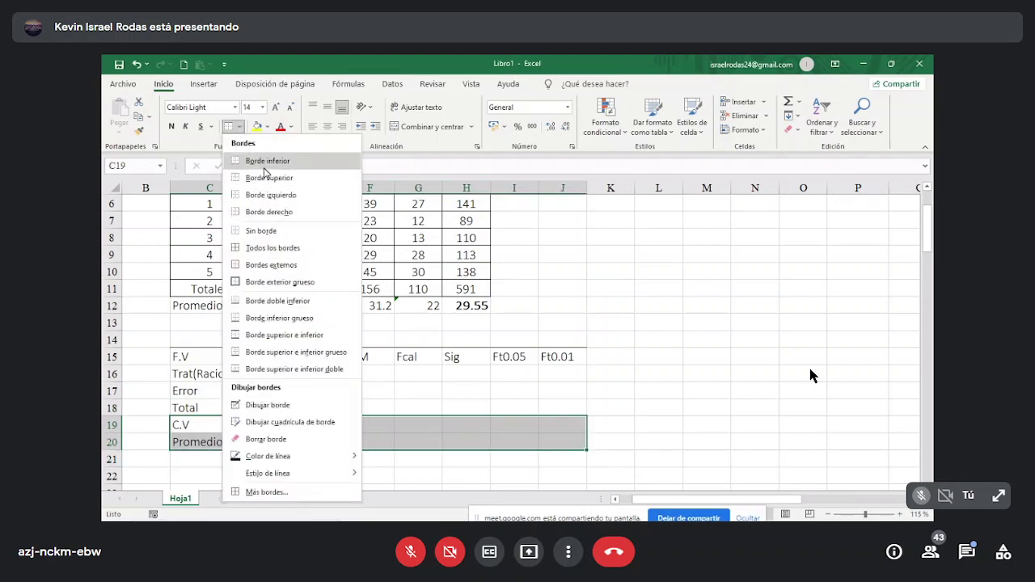
pyautogui.click(265, 165)
pyautogui.click(315, 425)
# Step: Add a left border along the row labels in C15:C20
pyautogui.moveTo(208, 363); pyautogui.dragTo(207, 441)
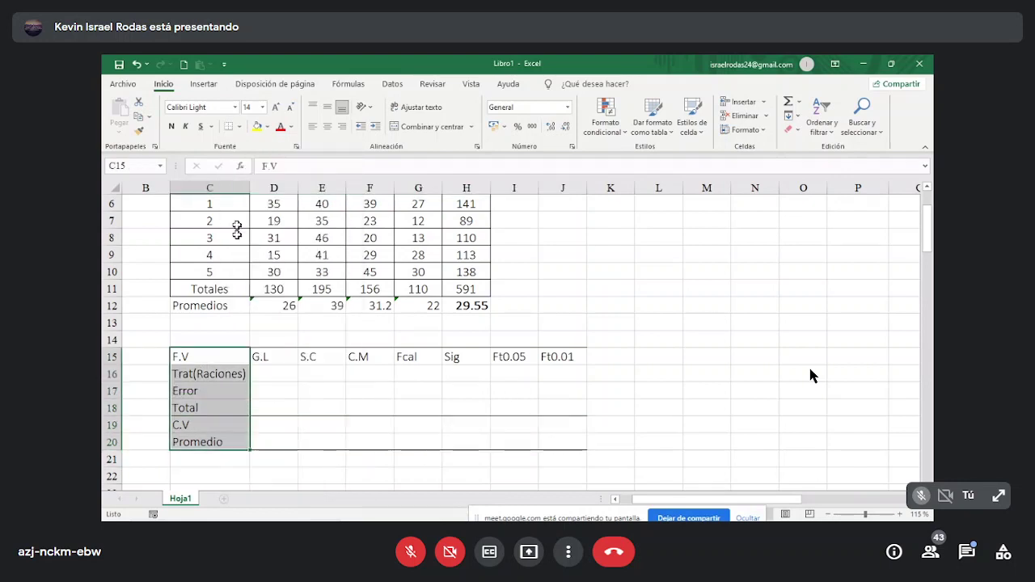
pyautogui.click(240, 127)
pyautogui.click(254, 205)
pyautogui.click(370, 437)
pyautogui.click(322, 376)
pyautogui.click(363, 431)
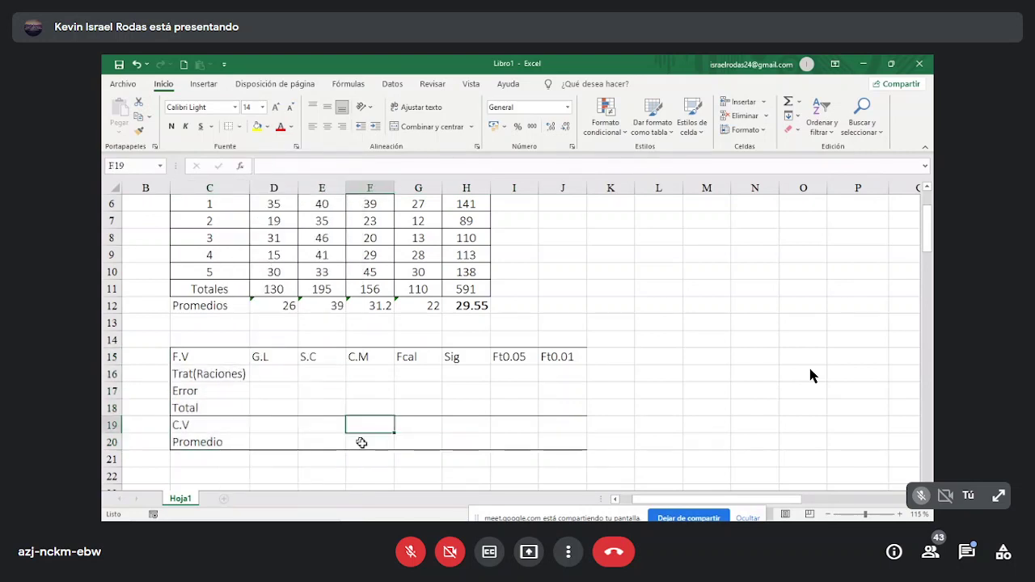
# Step: Enter the degrees of freedom in the G.L column: 3 for Trat(Raciones) in D16 and 19 for Total in D18
pyautogui.click(279, 376)
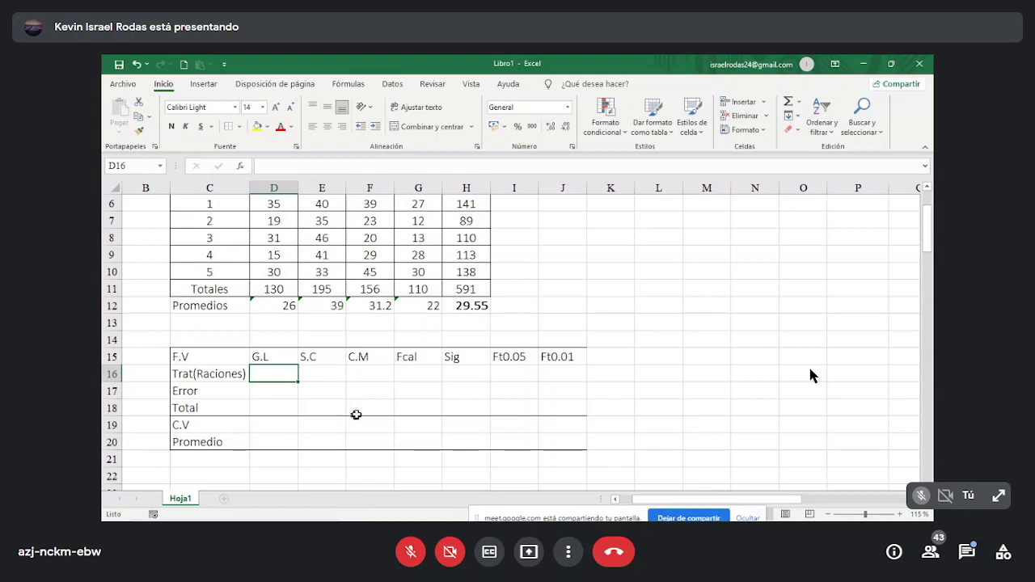
pyautogui.click(927, 191)
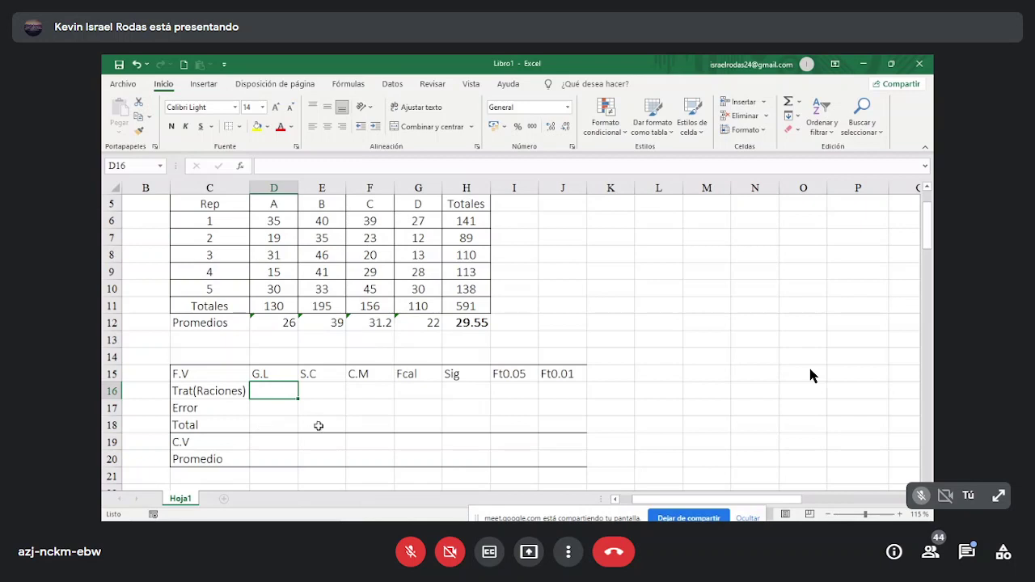
pyautogui.write('3')
pyautogui.press('Return')
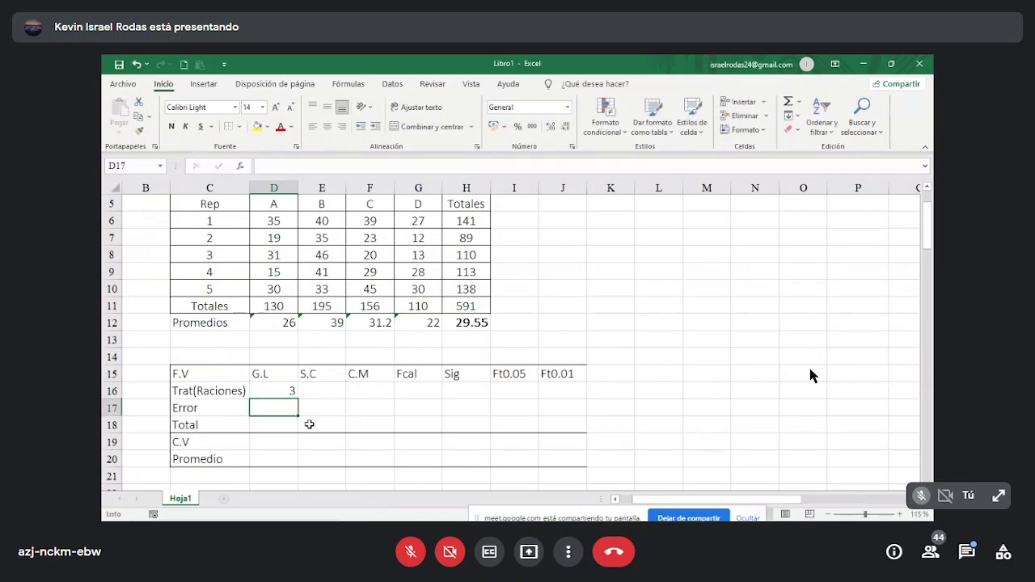
pyautogui.press('Up')
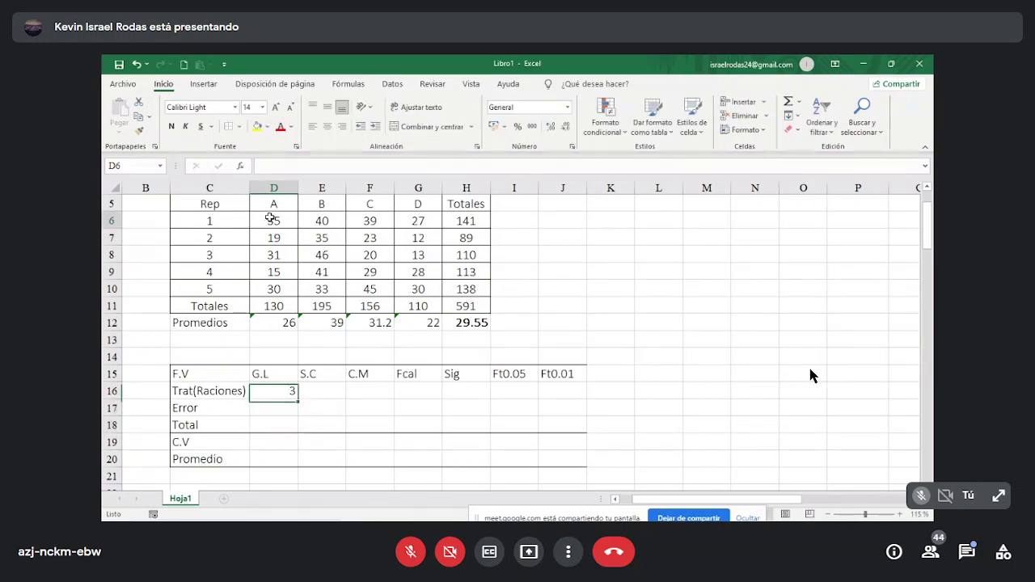
pyautogui.moveTo(270, 217); pyautogui.dragTo(418, 290)
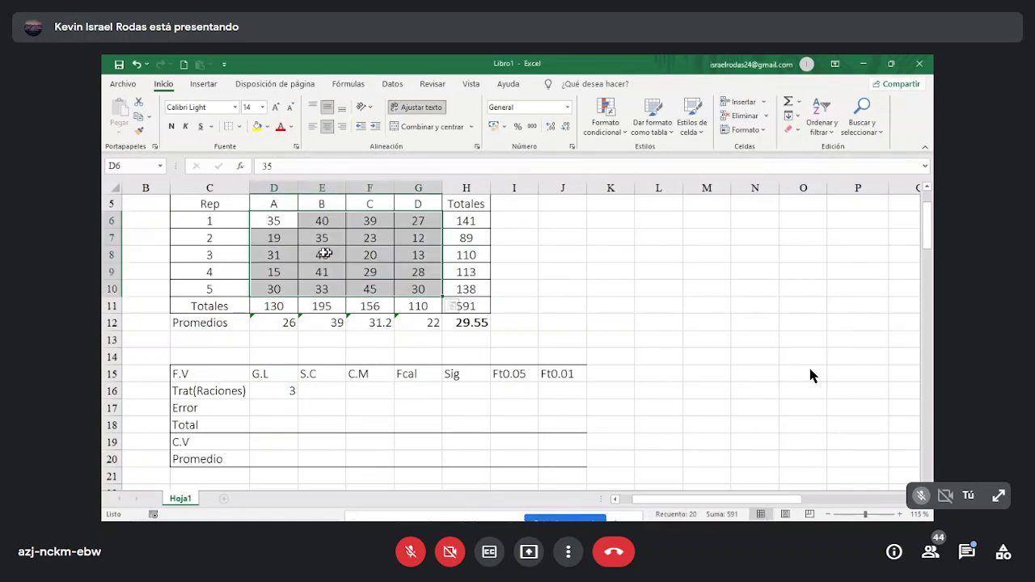
pyautogui.click(276, 424)
pyautogui.write('19')
pyautogui.press('Return')
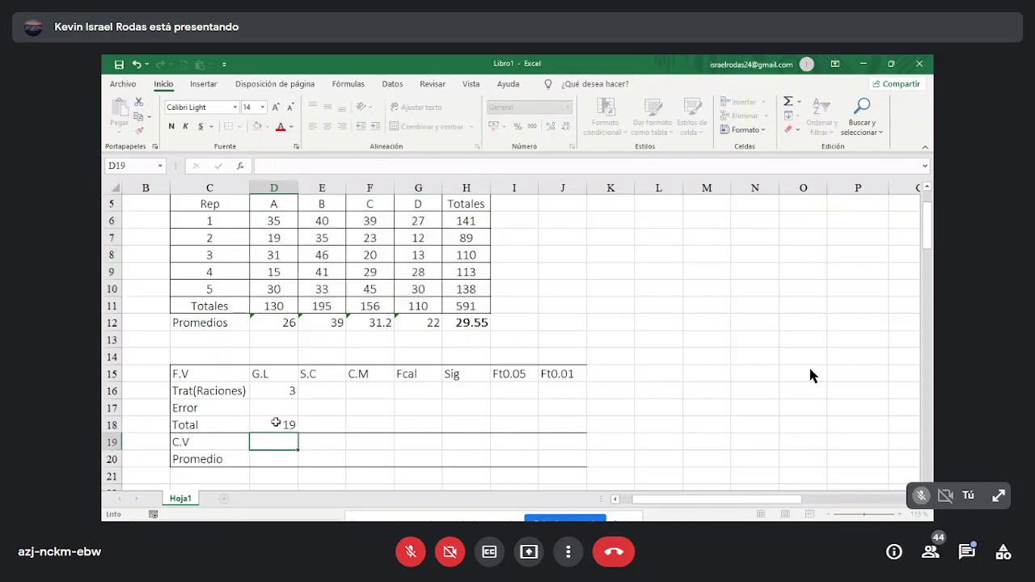
# Step: Calculate the Error degrees of freedom in D17 with the formula +D18-D16
pyautogui.click(258, 410)
pyautogui.write('+')
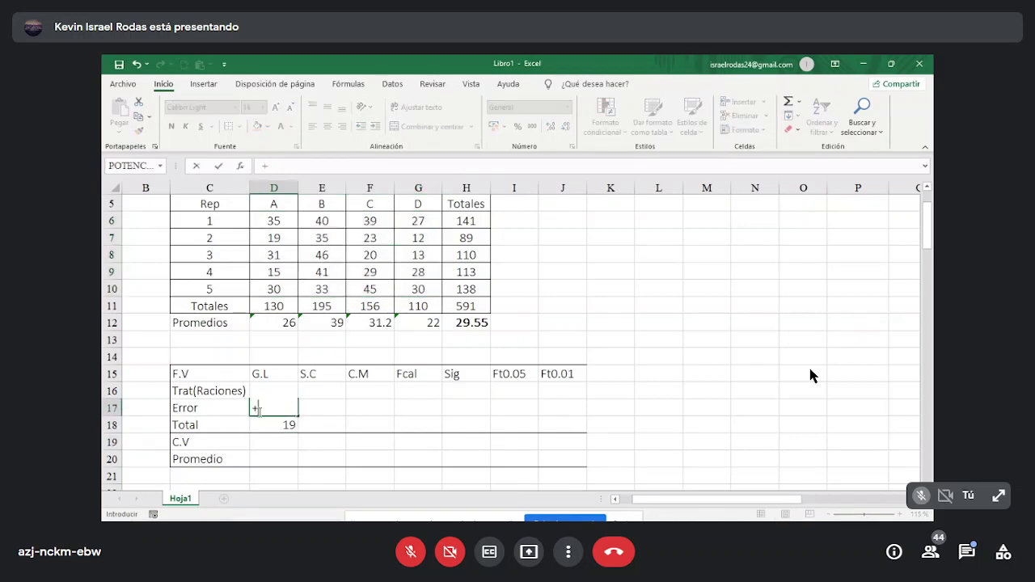
pyautogui.click(283, 425)
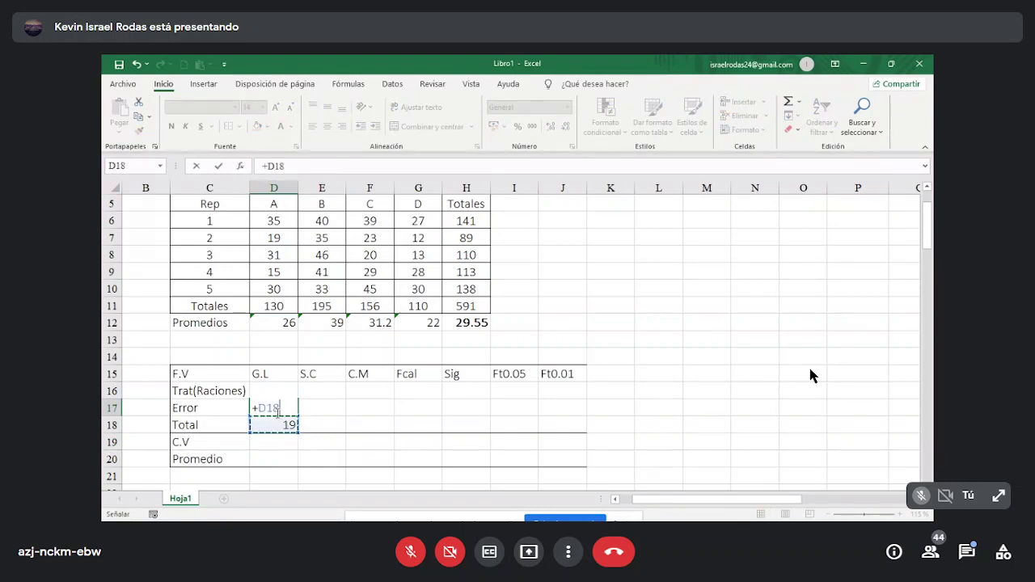
pyautogui.write('-')
pyautogui.click(309, 391)
pyautogui.press('Left')
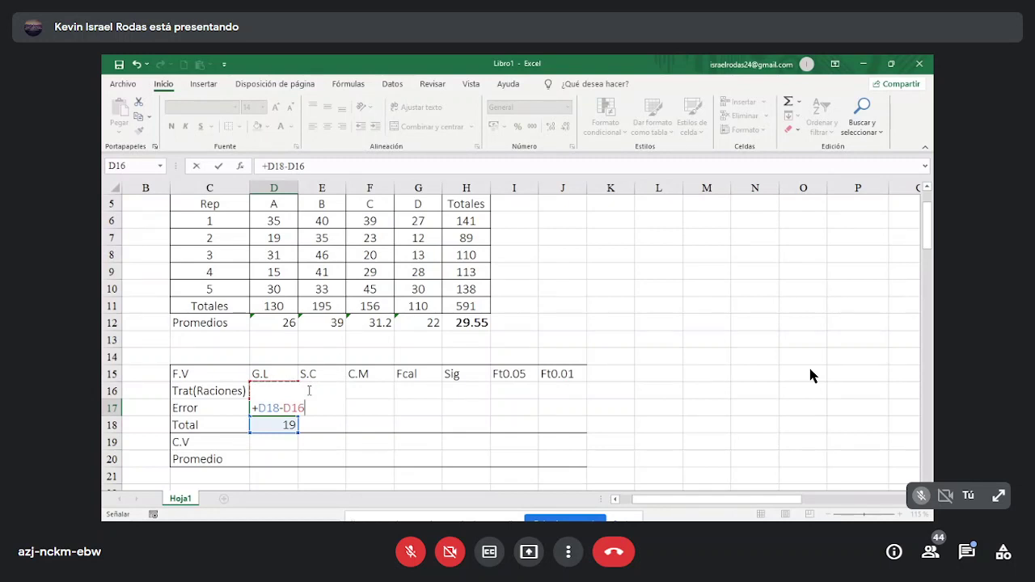
pyautogui.press('Return')
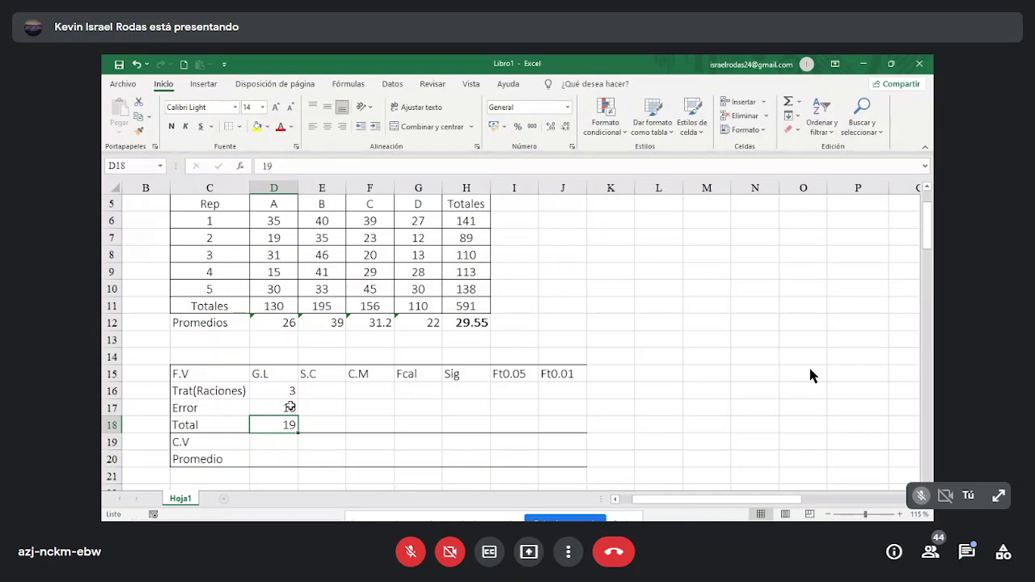
# Step: Enter the label "F.C" for the correction factor in cell G13, below the average of treatment D
pyautogui.click(330, 405)
pyautogui.click(321, 389)
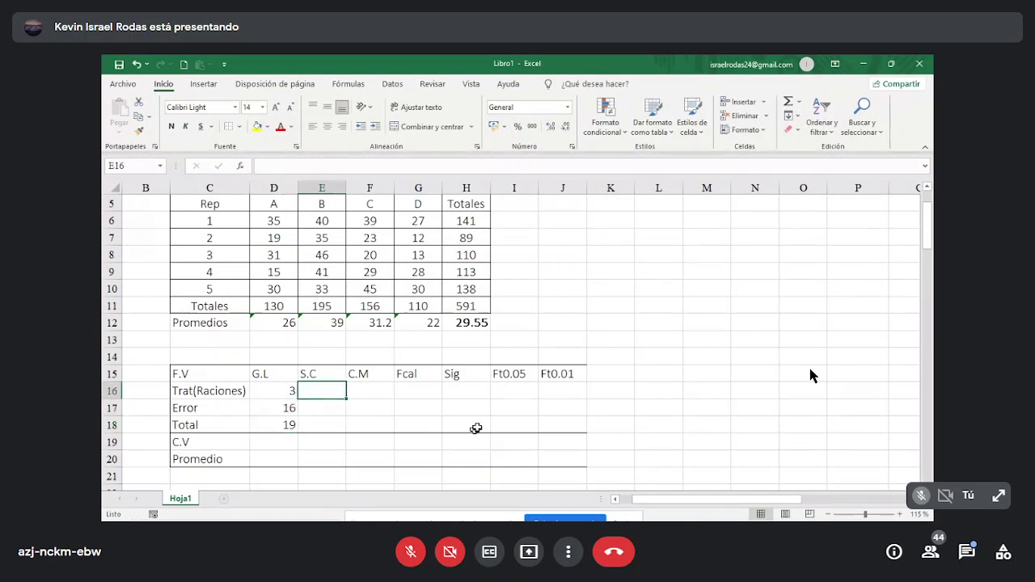
pyautogui.click(413, 342)
pyautogui.click(527, 309)
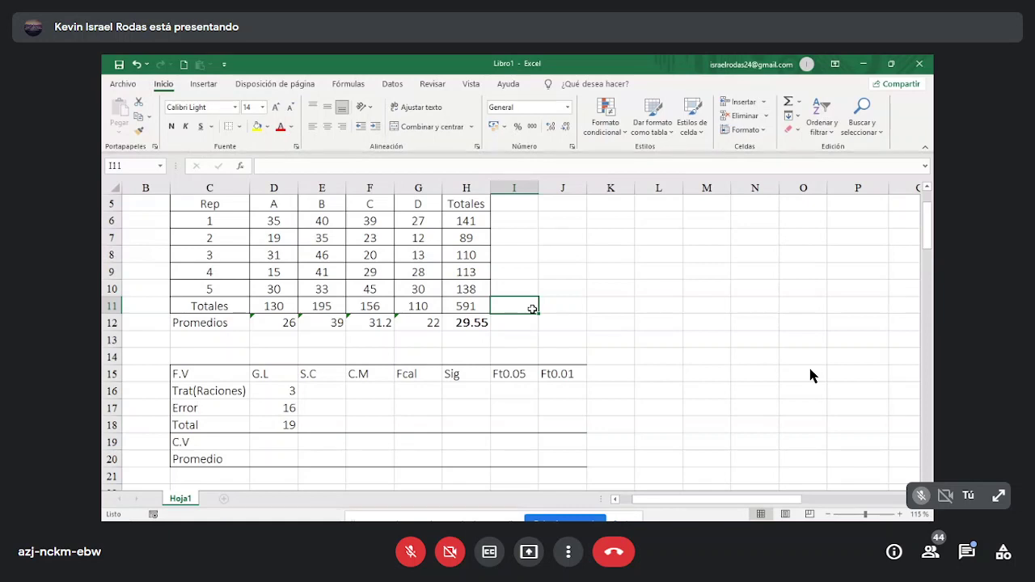
pyautogui.press('Down')
pyautogui.press('Down')
pyautogui.press('Right')
pyautogui.press('Left')
pyautogui.press('Left')
pyautogui.press('Left')
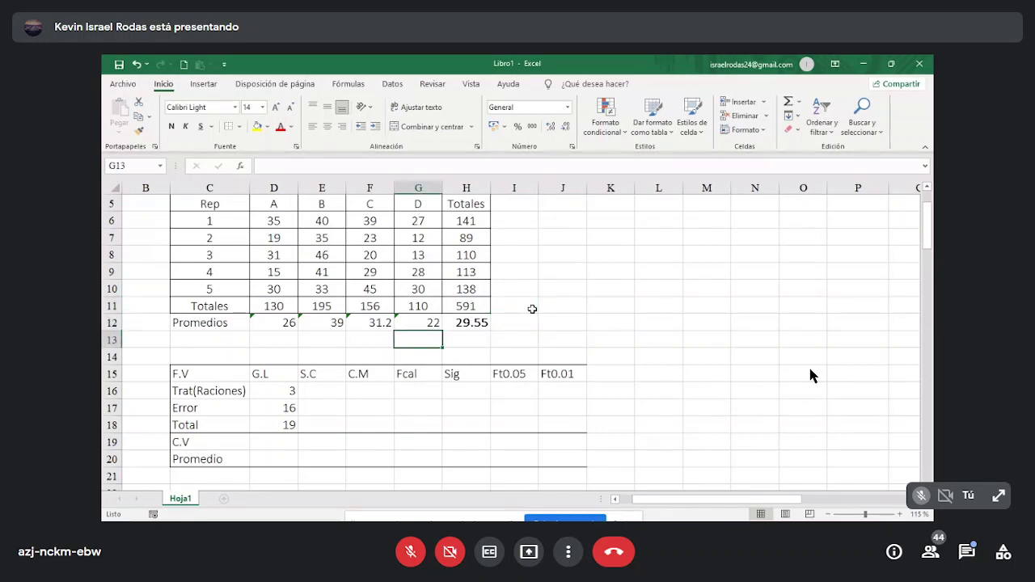
pyautogui.write('F')
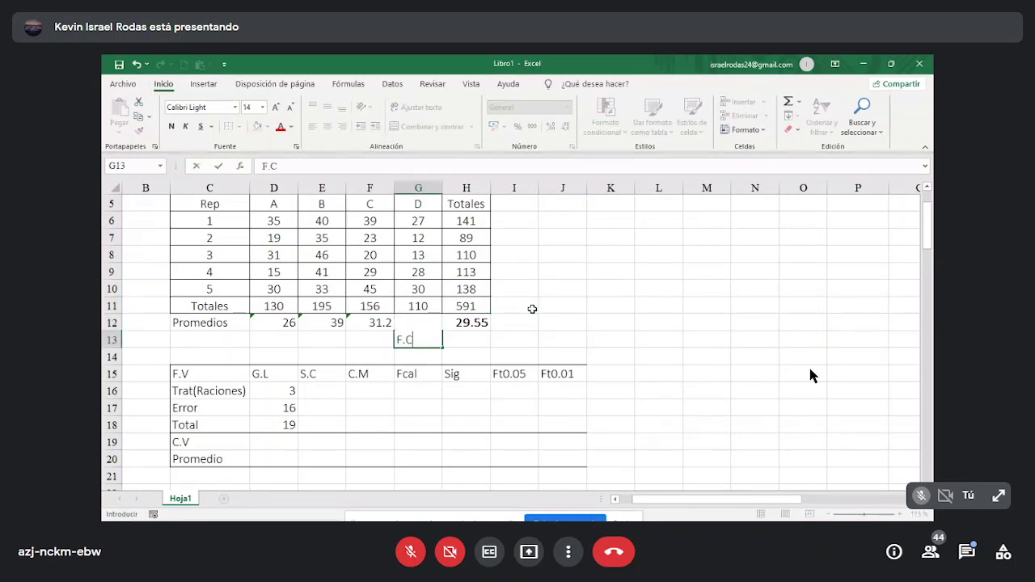
pyautogui.write('.C')
pyautogui.press('Right')
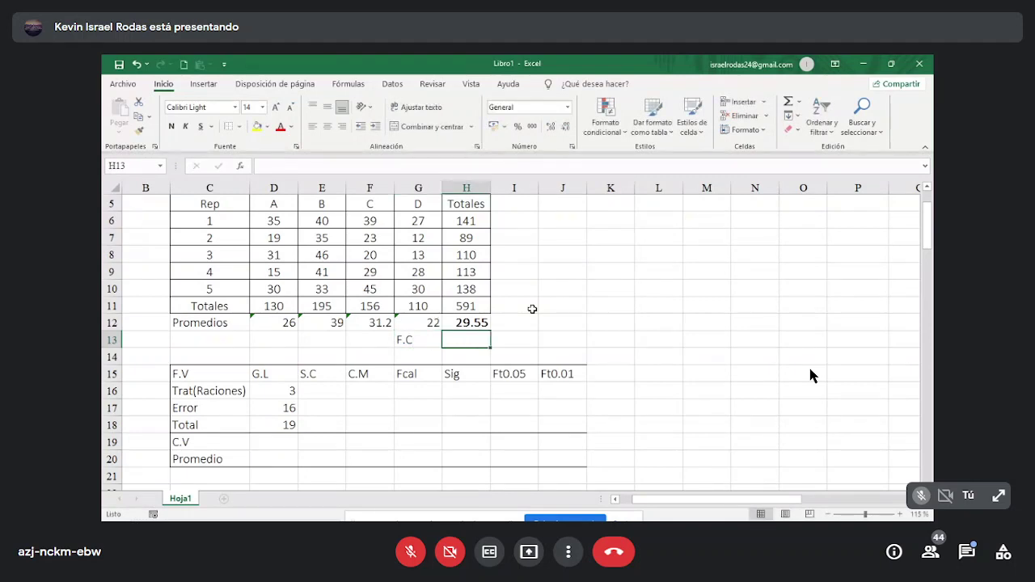
# Step: Calculate the correction factor in H13 with the formula +SUMA.CUADRADOS(H11)/20
pyautogui.write('+')
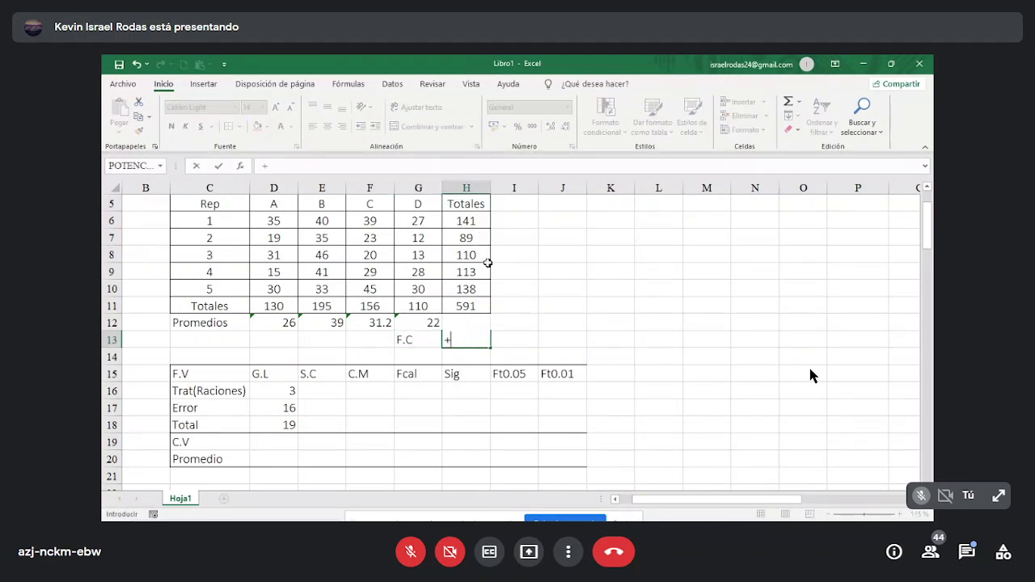
pyautogui.write('suma')
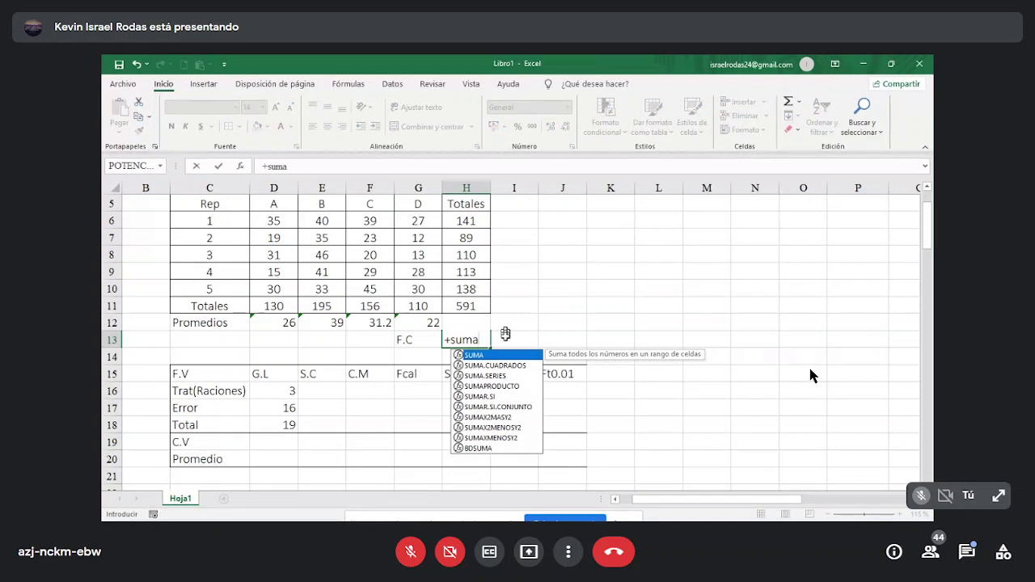
pyautogui.doubleClick(495, 366)
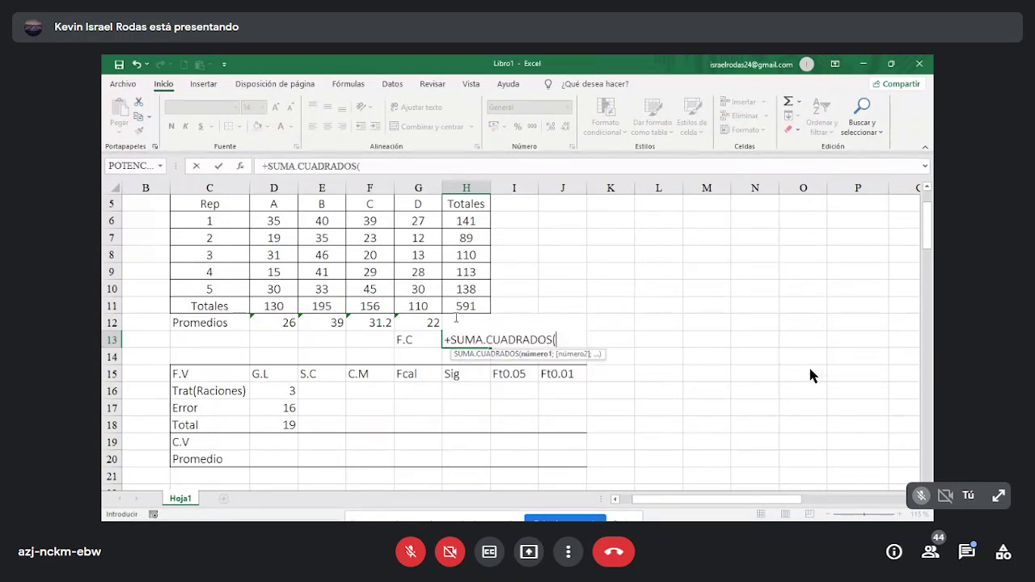
pyautogui.click(463, 306)
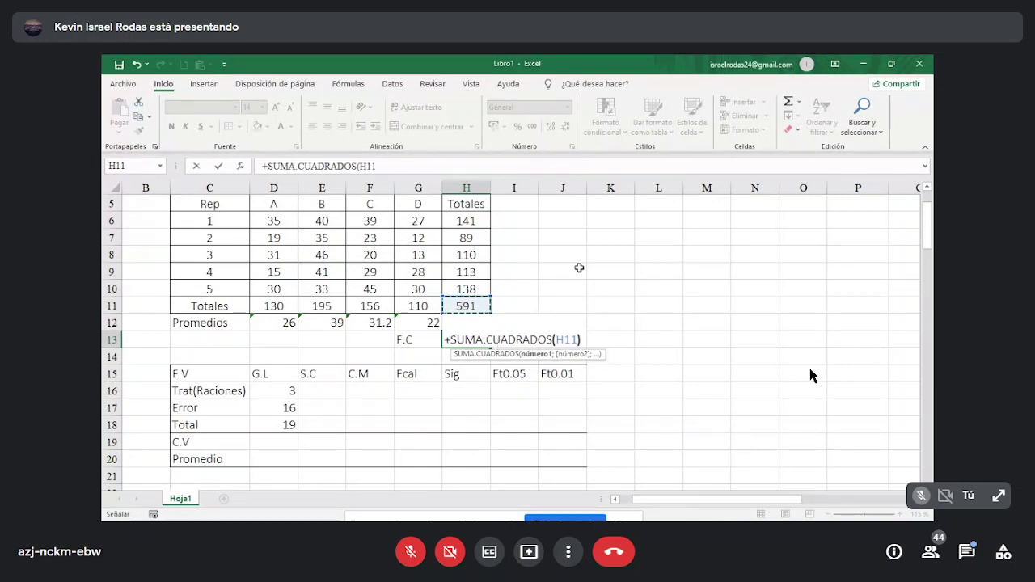
pyautogui.write(')/')
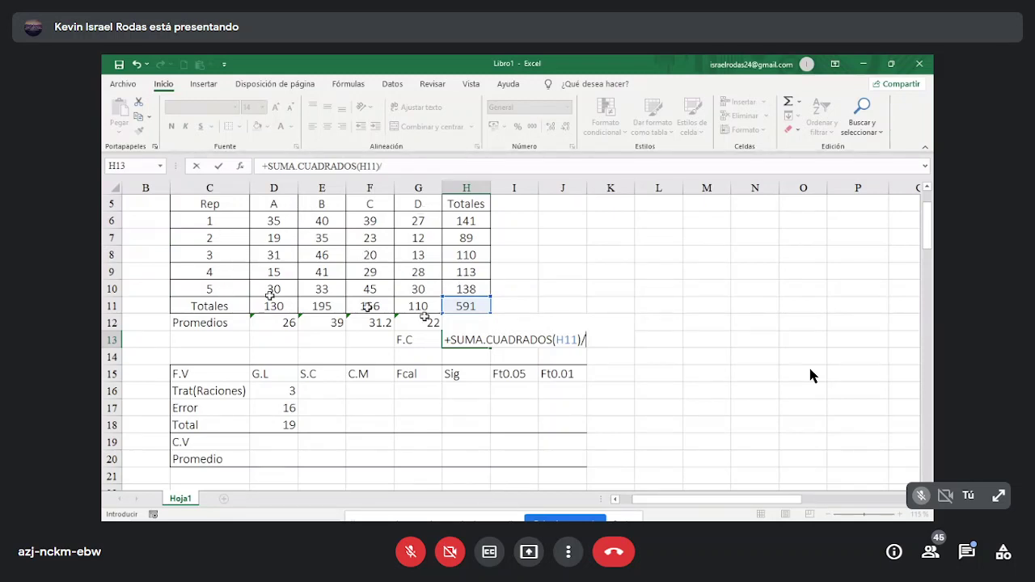
pyautogui.write('20')
pyautogui.press('Return')
pyautogui.click(485, 344)
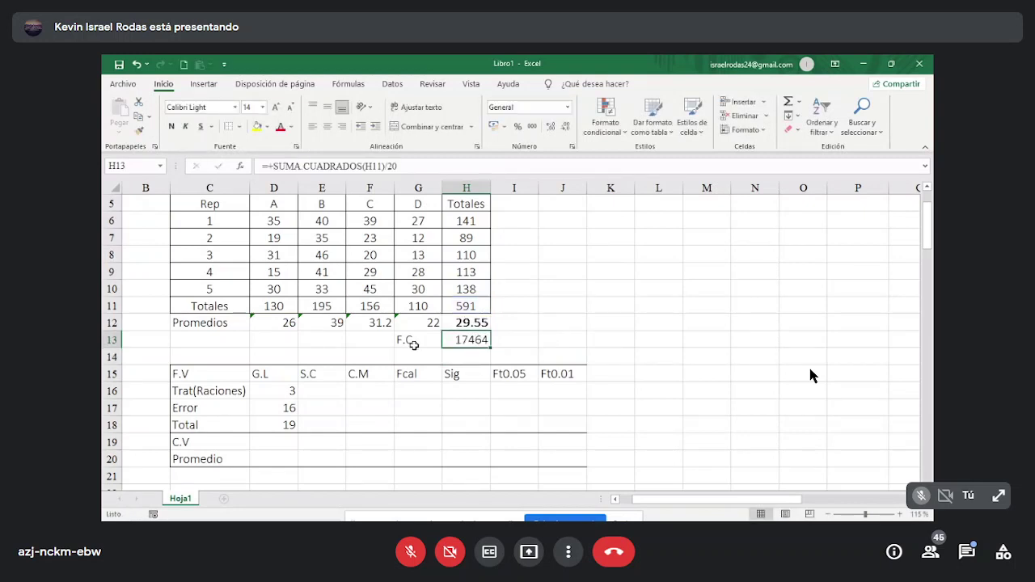
# Step: Make the correction factor label and its value in G13:H13 bold
pyautogui.moveTo(420, 345); pyautogui.dragTo(495, 354)
pyautogui.click(171, 126)
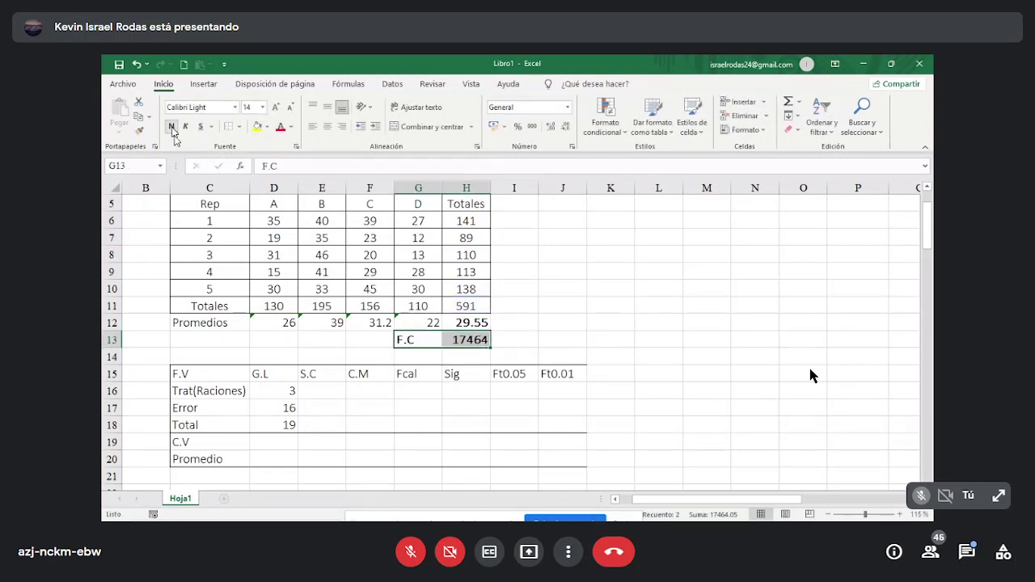
pyautogui.click(416, 446)
# Step: Calculate the Total sum of squares in E18 with the formula +SUMA.CUADRADOS(D6:G10)-H13
pyautogui.click(319, 413)
pyautogui.click(320, 424)
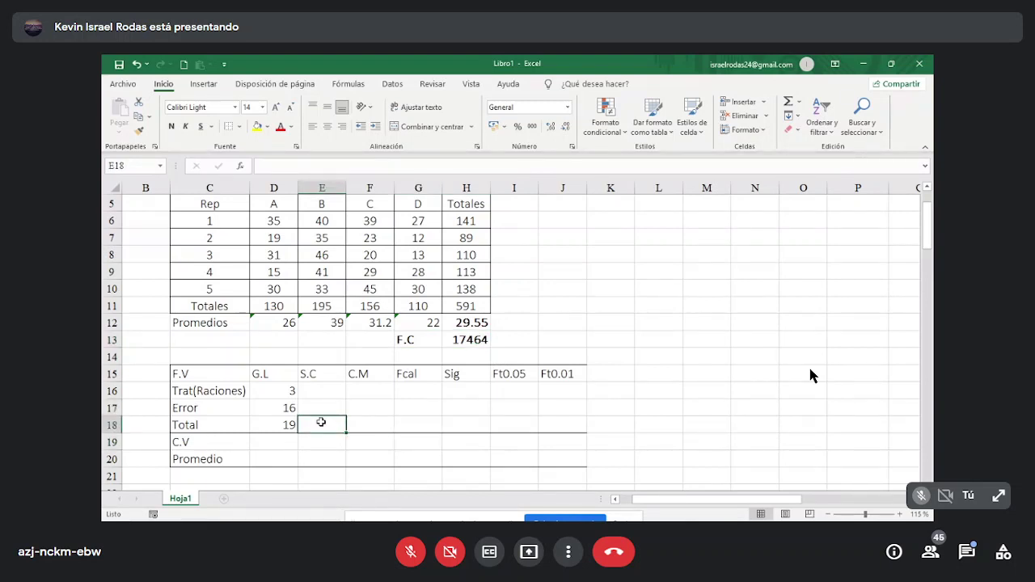
pyautogui.write('+suma')
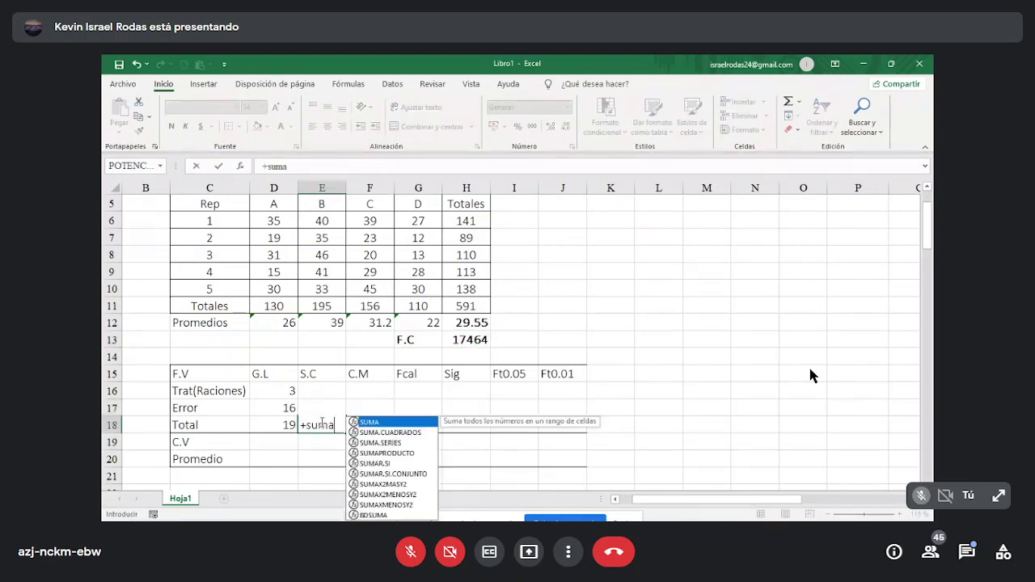
pyautogui.doubleClick(380, 433)
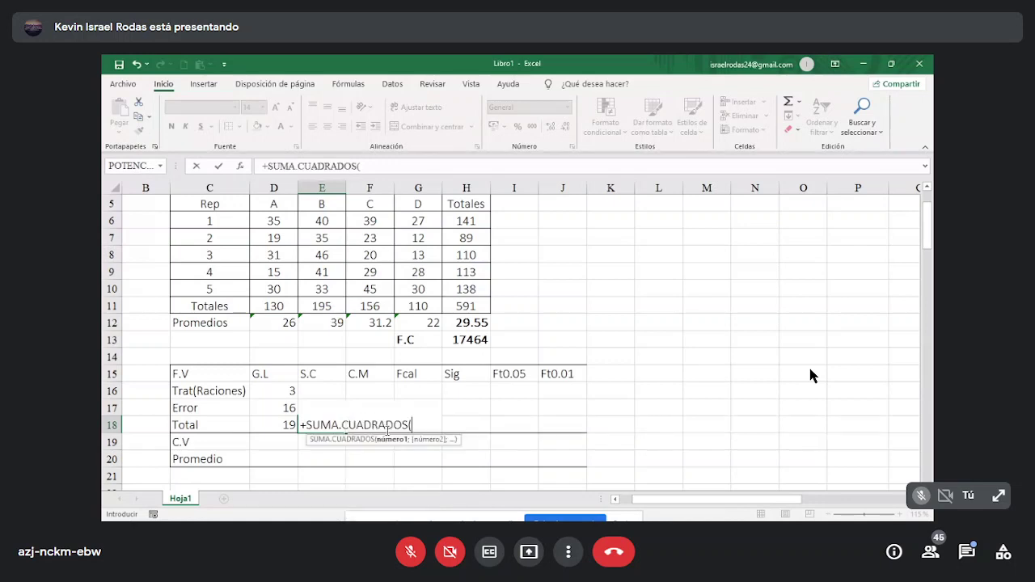
pyautogui.moveTo(268, 221); pyautogui.dragTo(413, 291)
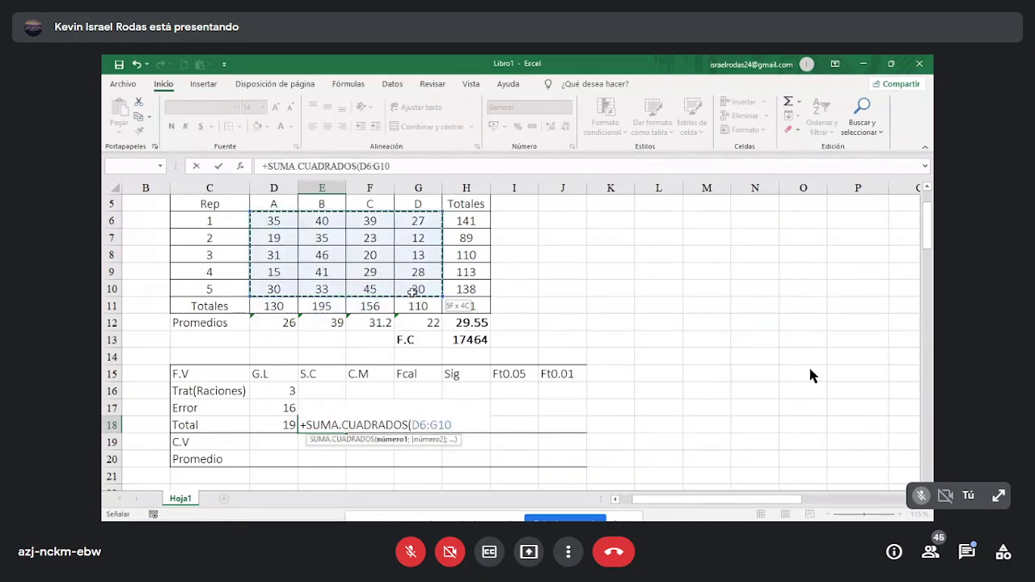
pyautogui.moveTo(412, 291); pyautogui.dragTo(413, 291)
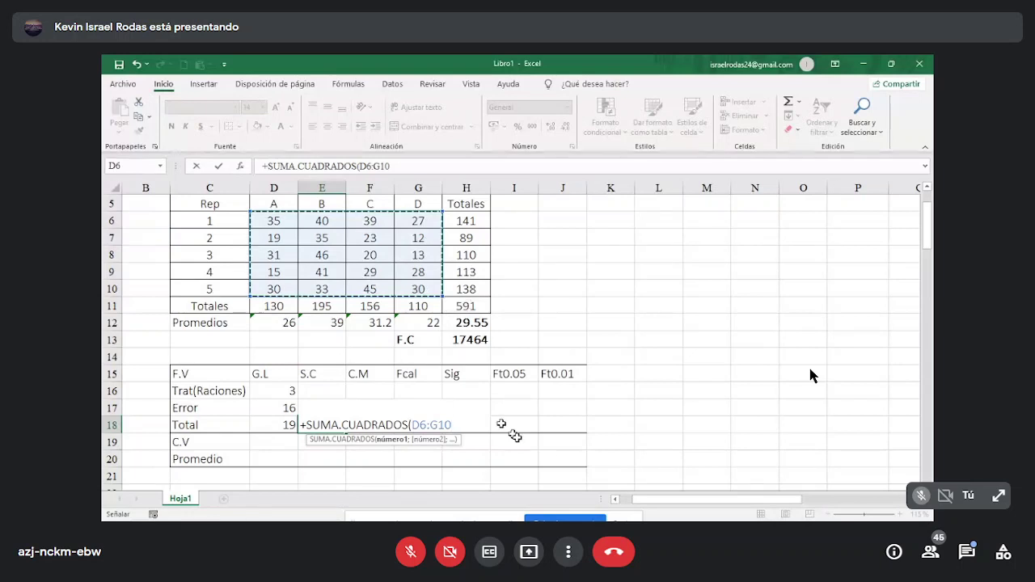
pyautogui.write(')')
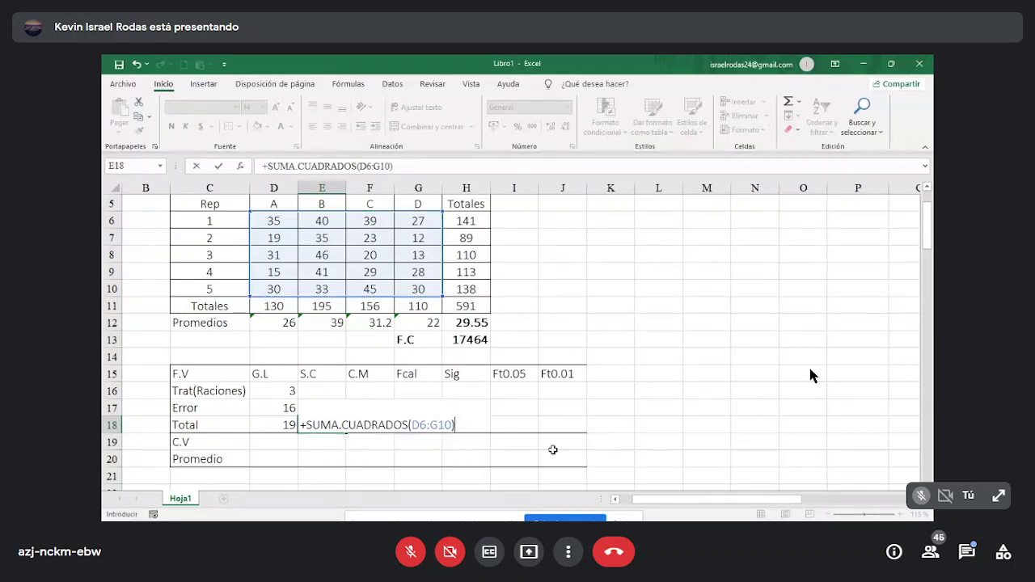
pyautogui.write('-')
pyautogui.click(480, 341)
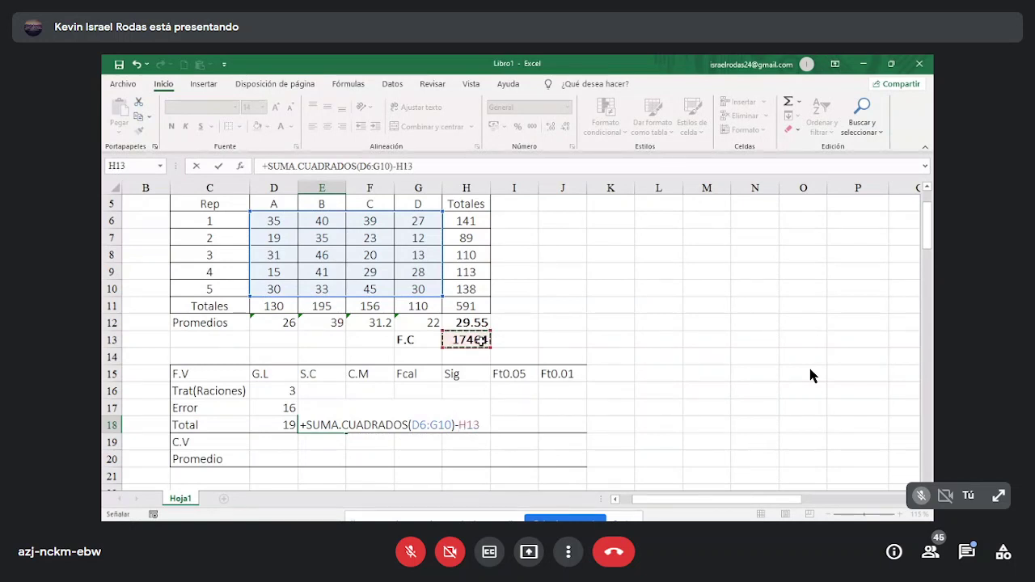
pyautogui.press('Return')
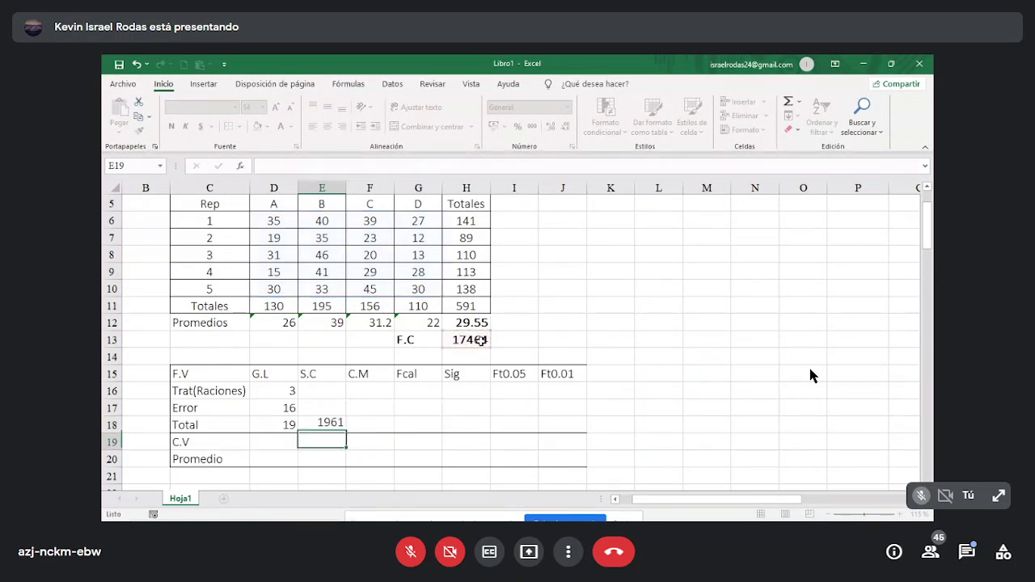
pyautogui.click(321, 427)
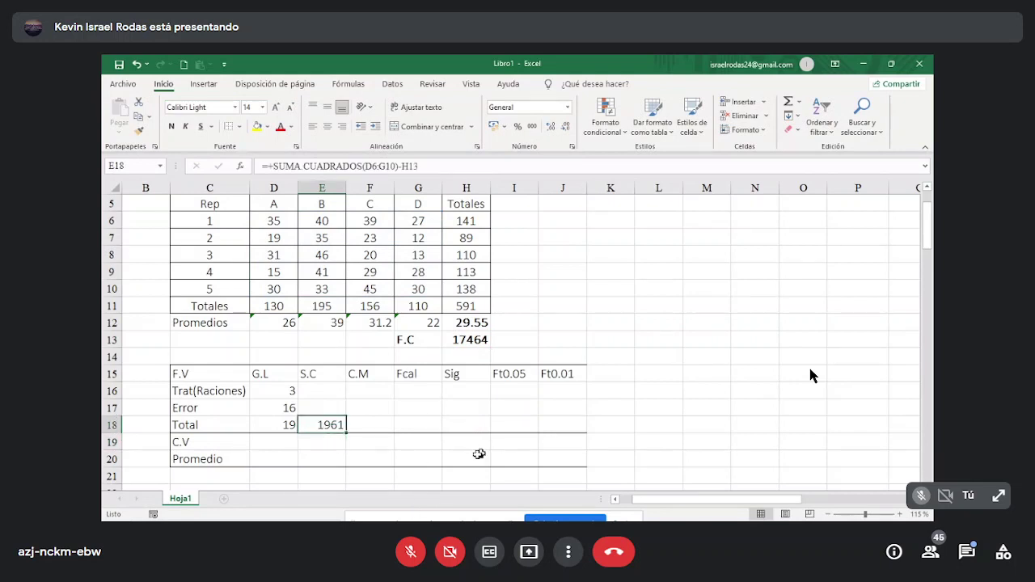
# Step: Calculate the Trat(Raciones) sum of squares in E16 with the formula +(SUMA.CUADRADOS(D11:G11)/5)-H13
pyautogui.click(326, 391)
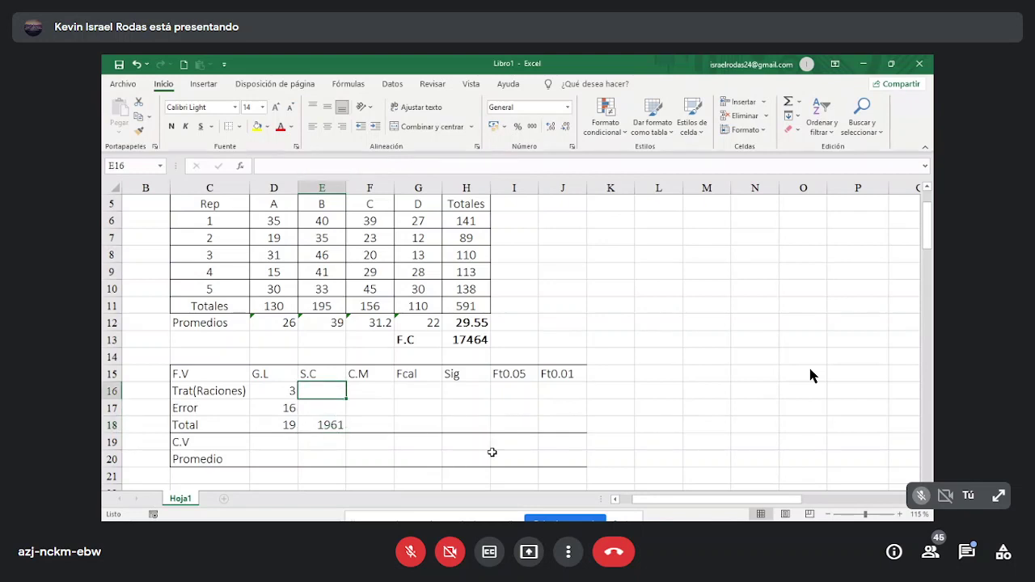
pyautogui.write('+suma')
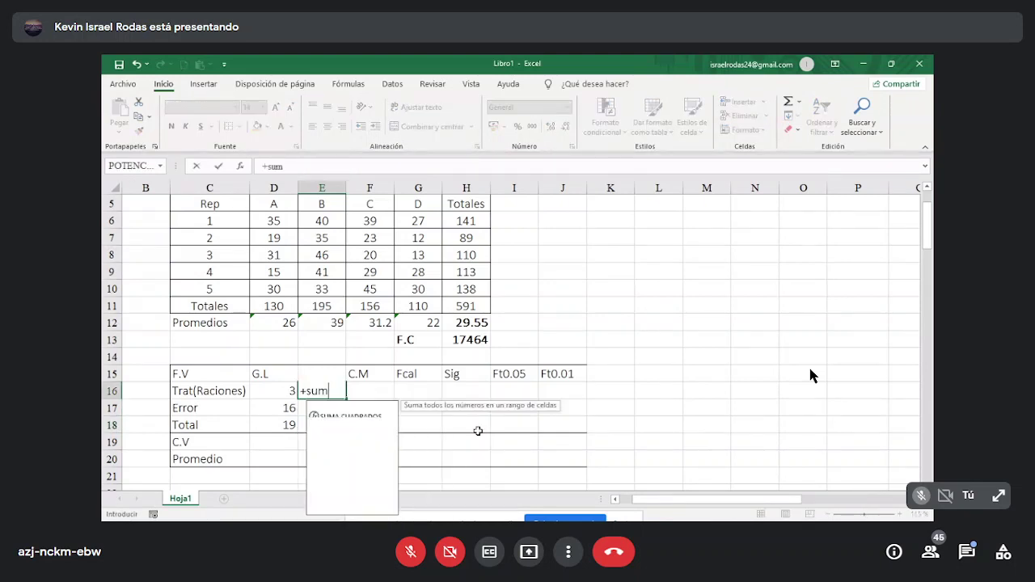
pyautogui.doubleClick(373, 417)
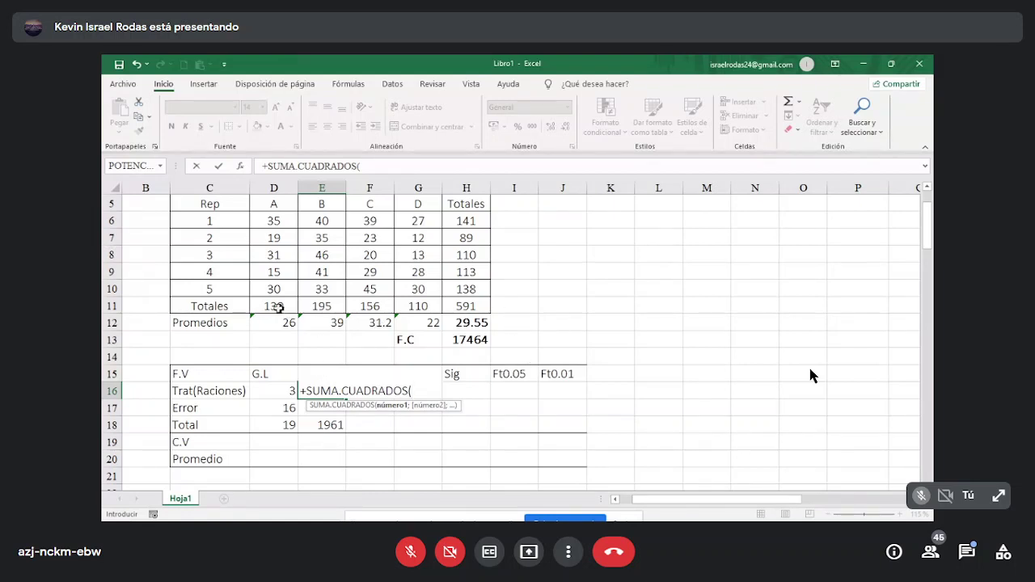
pyautogui.moveTo(271, 307); pyautogui.dragTo(417, 308)
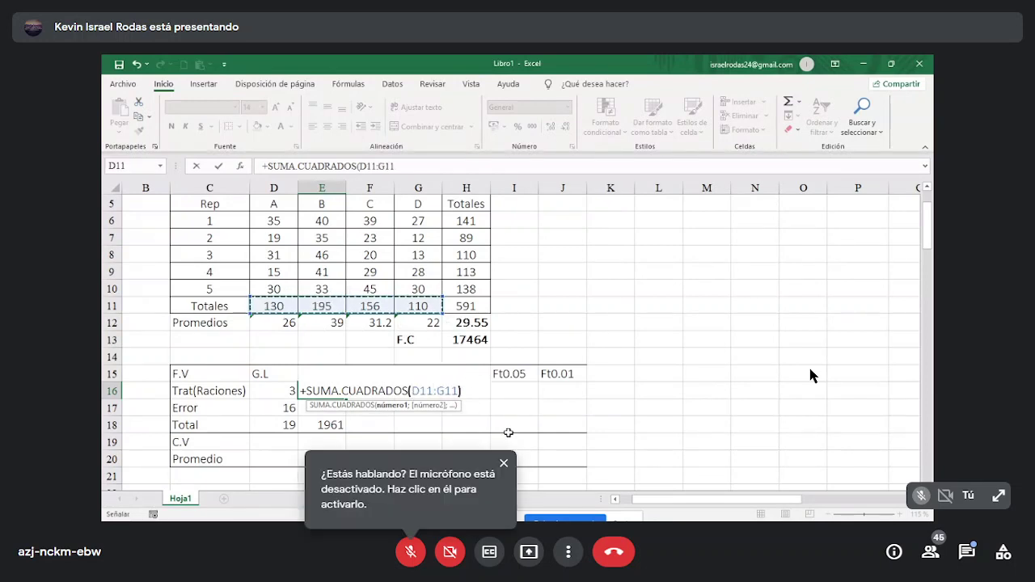
pyautogui.write(')')
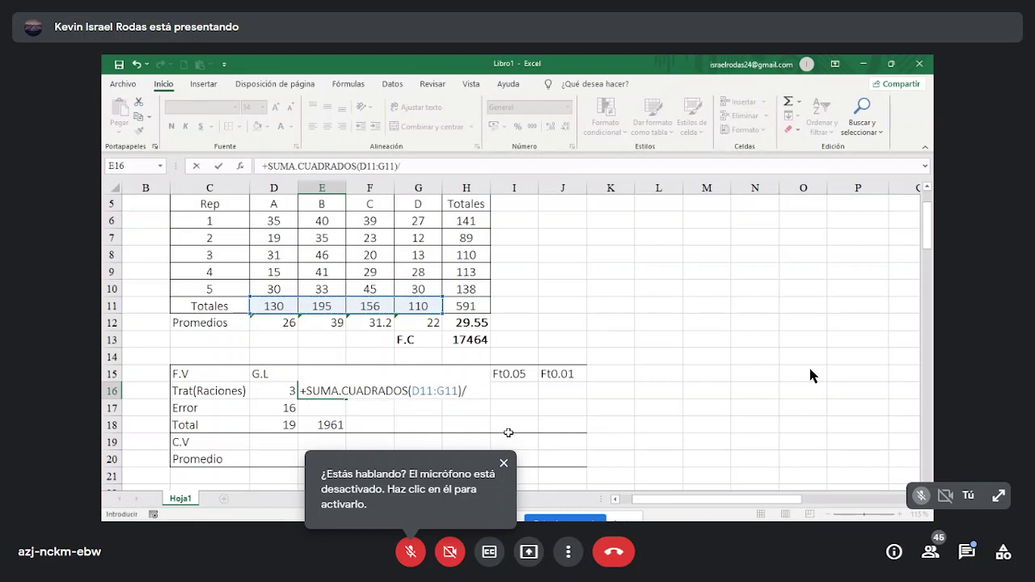
pyautogui.write('/5')
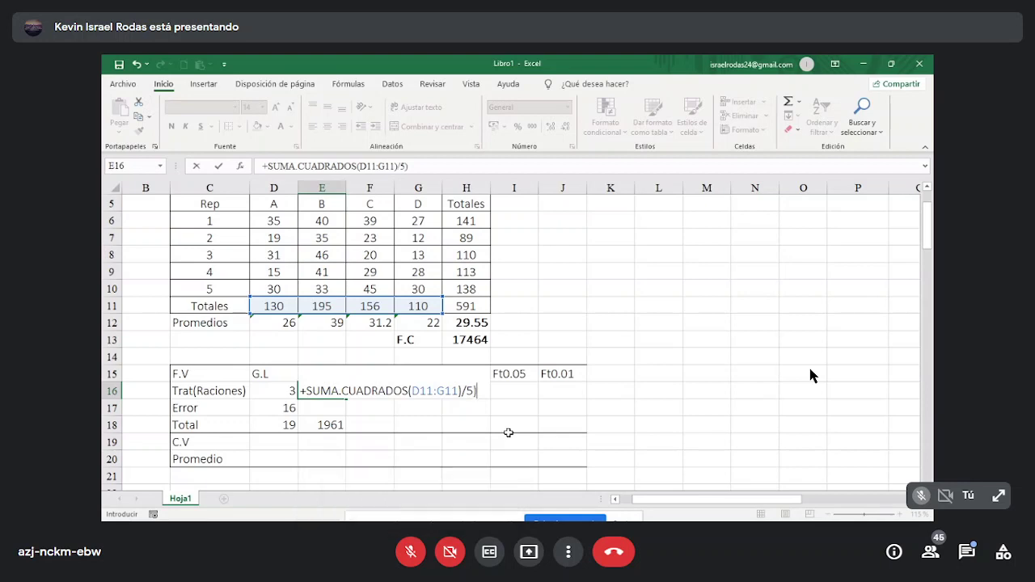
pyautogui.write(')')
pyautogui.click(307, 391)
pyautogui.write('(')
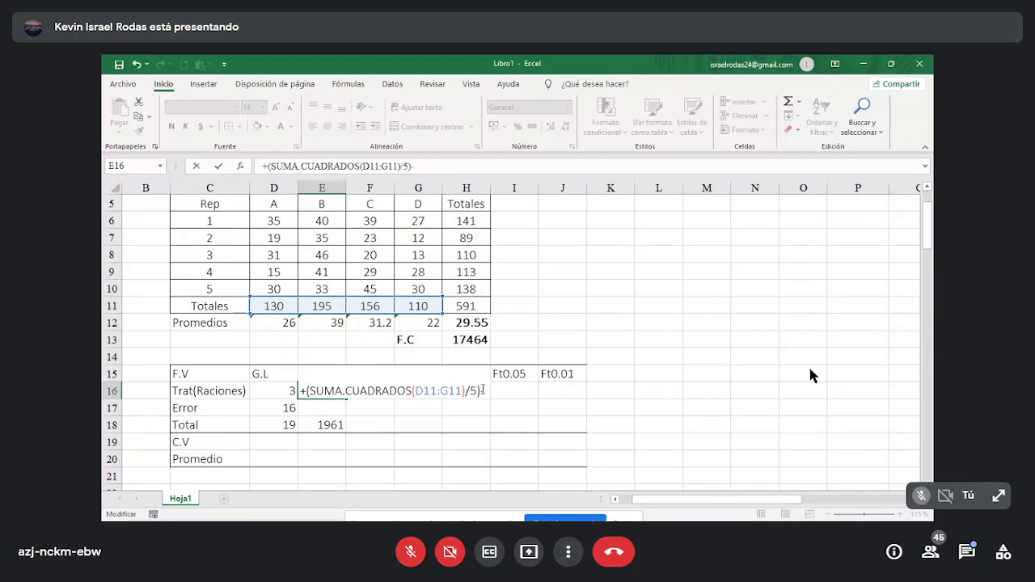
pyautogui.write('-')
pyautogui.click(465, 341)
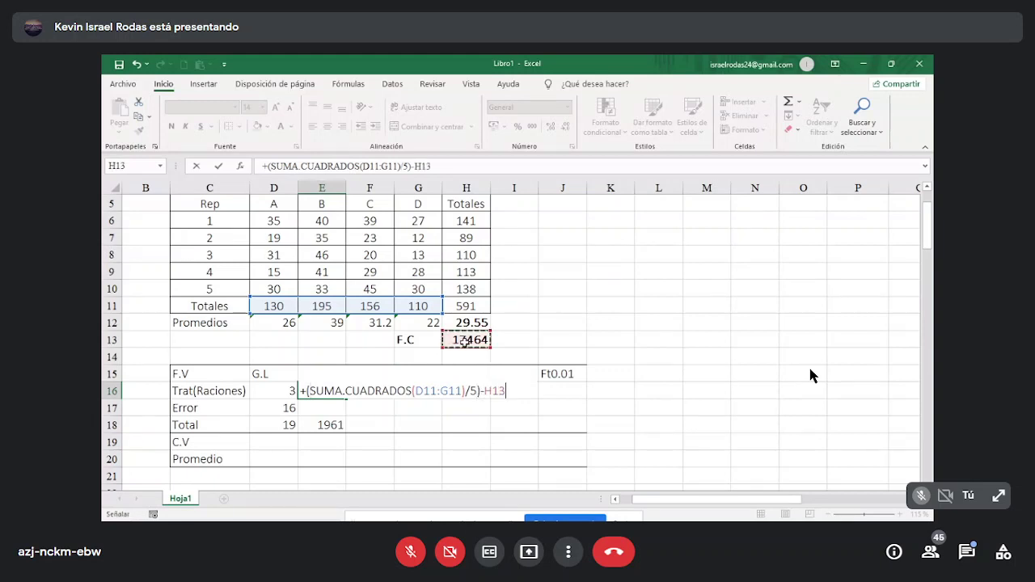
pyautogui.press('Return')
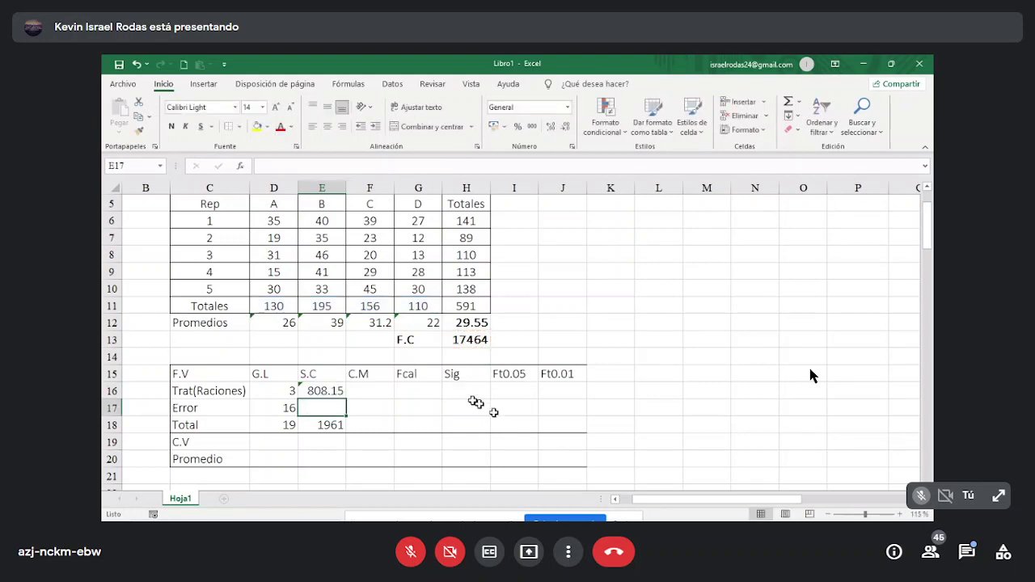
pyautogui.click(330, 388)
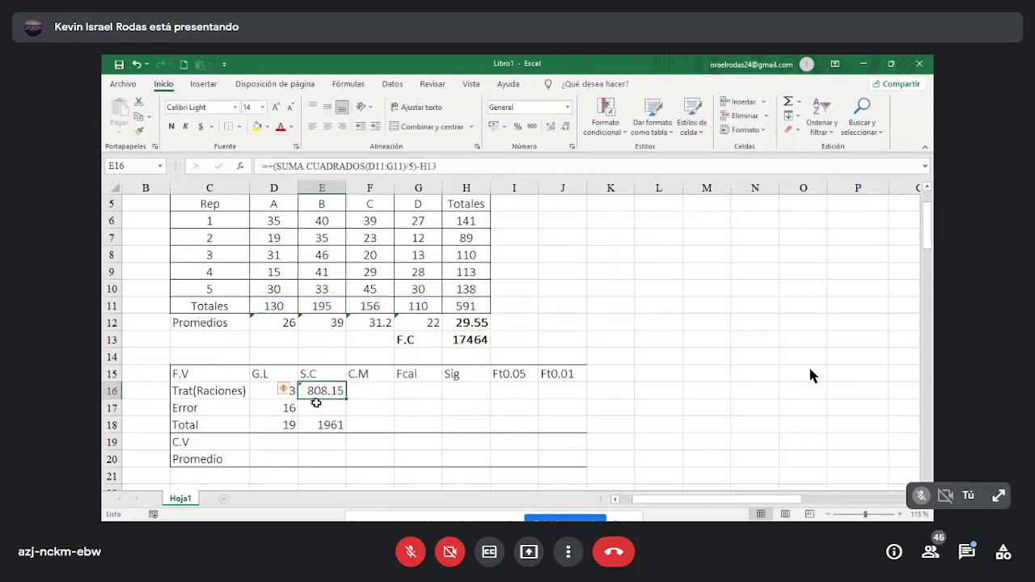
pyautogui.click(324, 412)
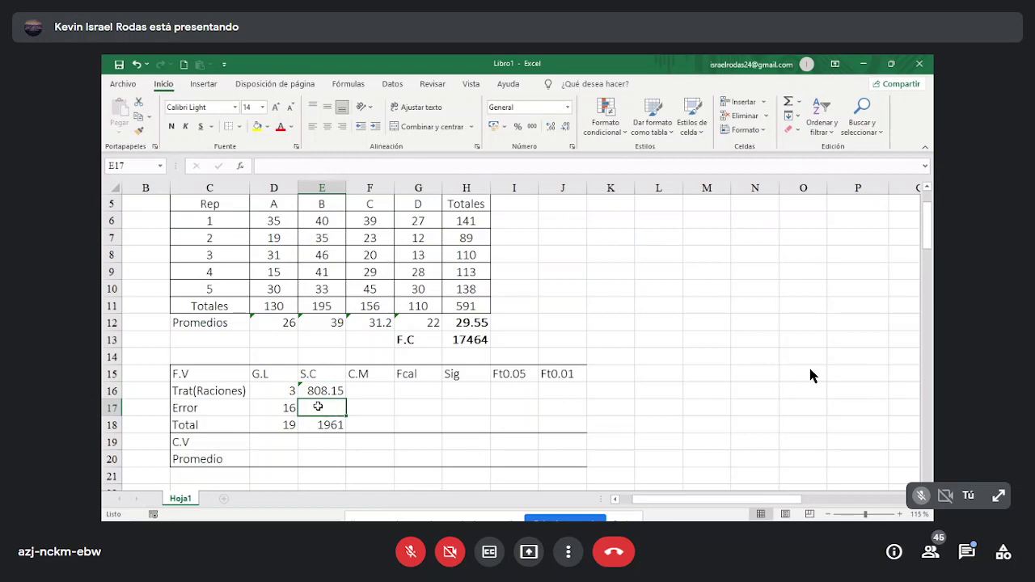
pyautogui.write('+')
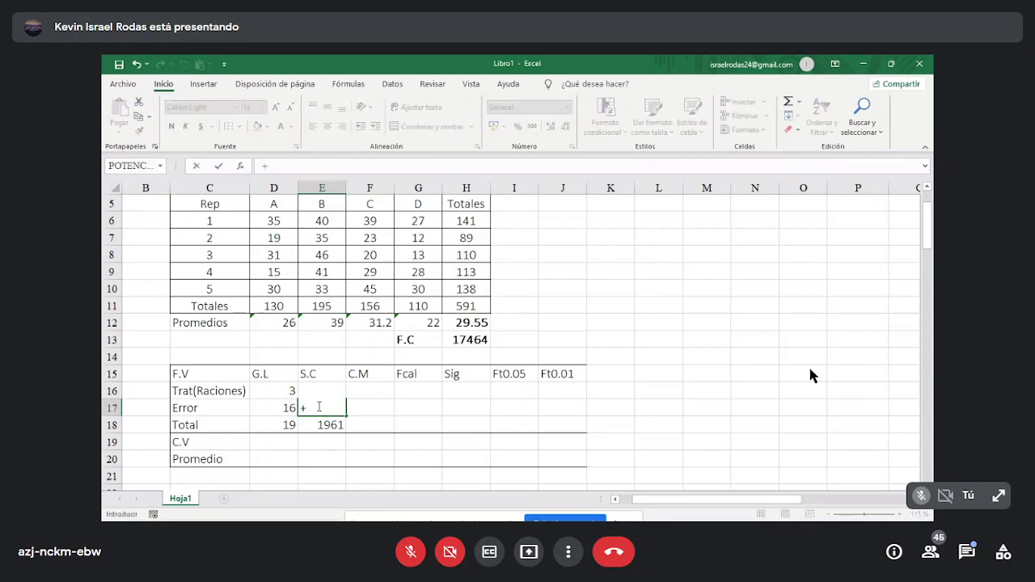
pyautogui.click(330, 423)
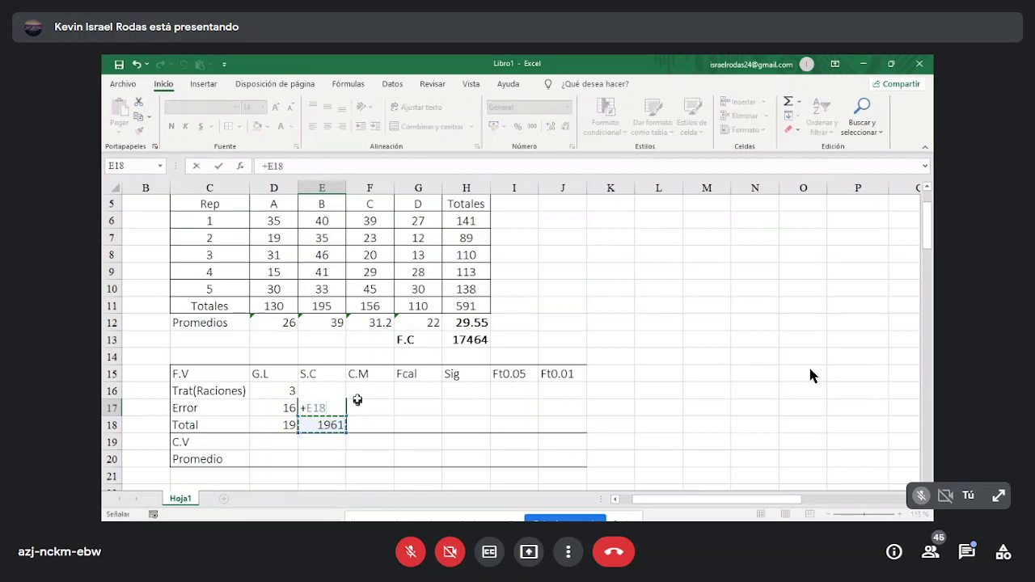
pyautogui.press('Up')
pyautogui.press('Up')
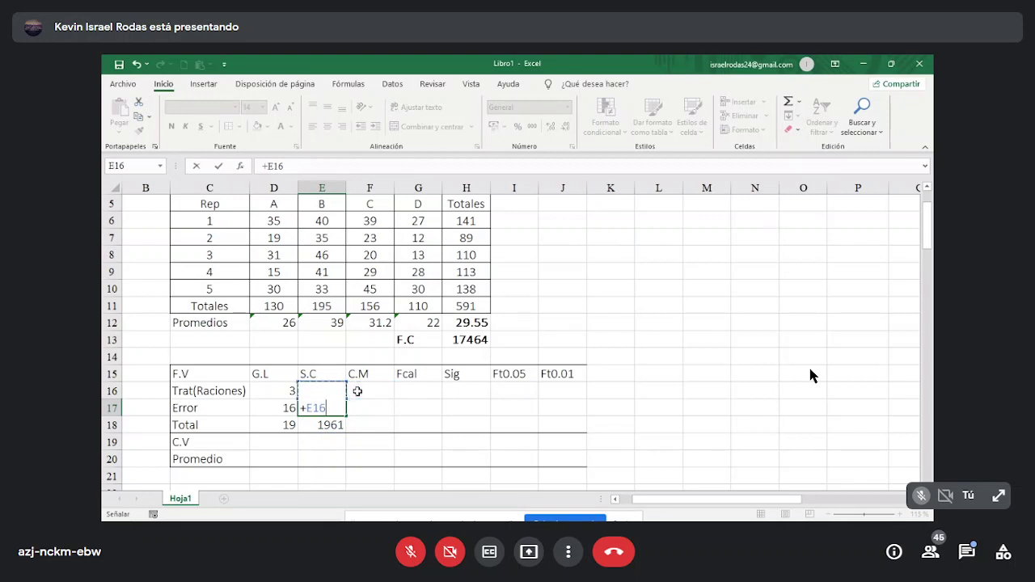
pyautogui.press('BackSpace')
pyautogui.press('BackSpace')
pyautogui.press('BackSpace')
pyautogui.press('BackSpace')
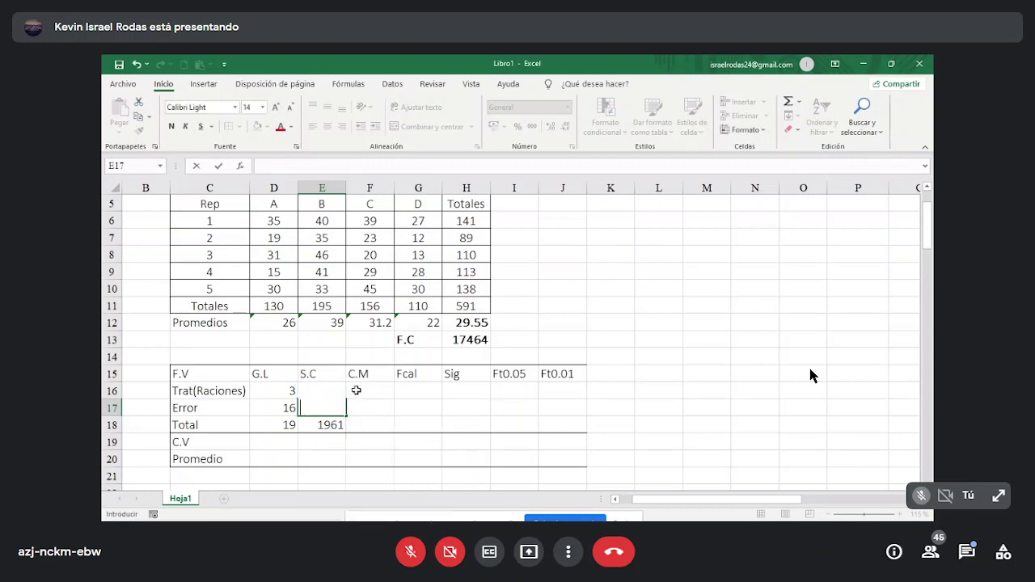
# Step: Calculate the Error sum of squares in E17 with the formula +E18-E16
pyautogui.write('+E18')
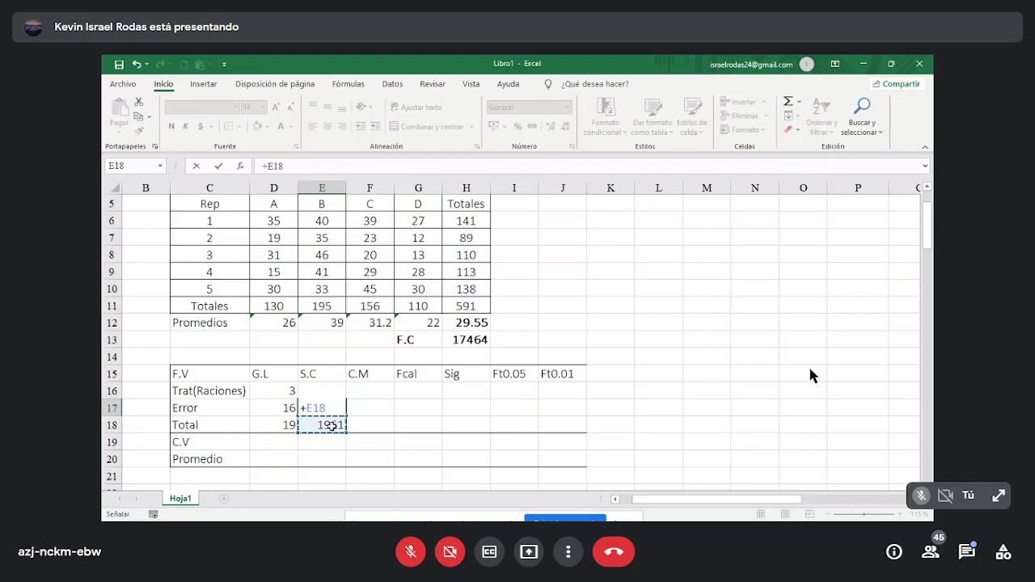
pyautogui.write('-')
pyautogui.press('Up')
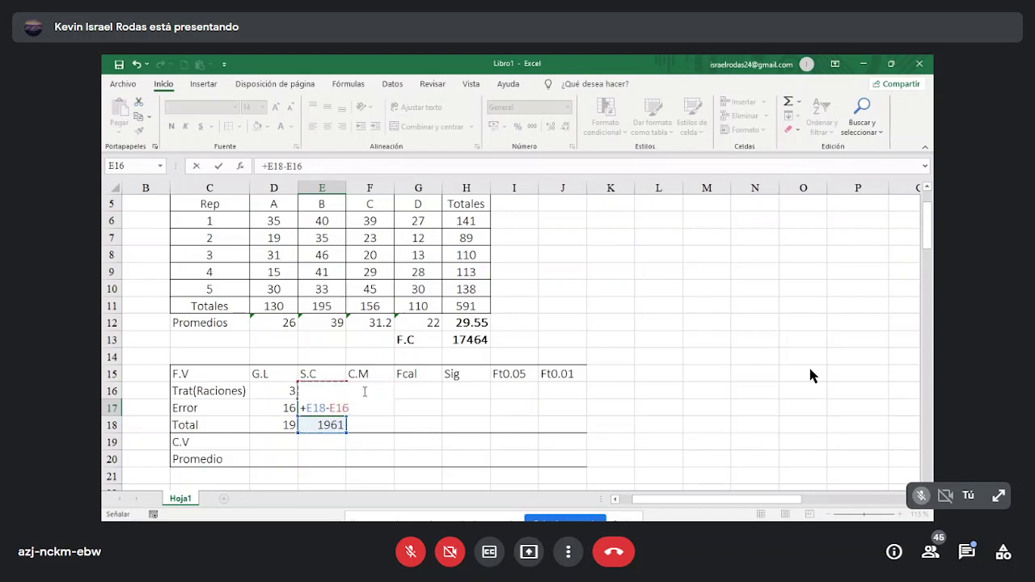
pyautogui.press('Return')
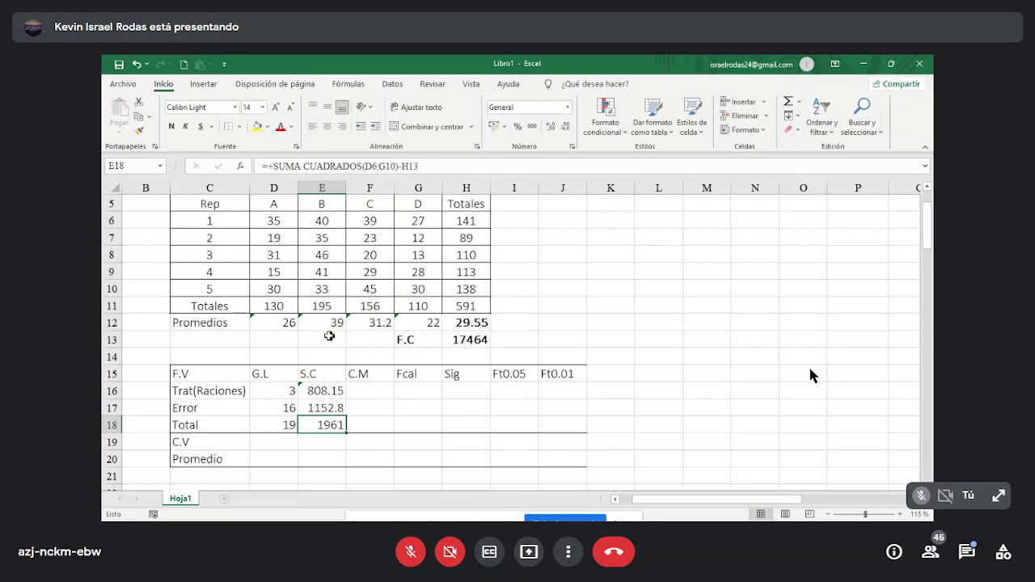
pyautogui.click(322, 402)
pyautogui.click(360, 393)
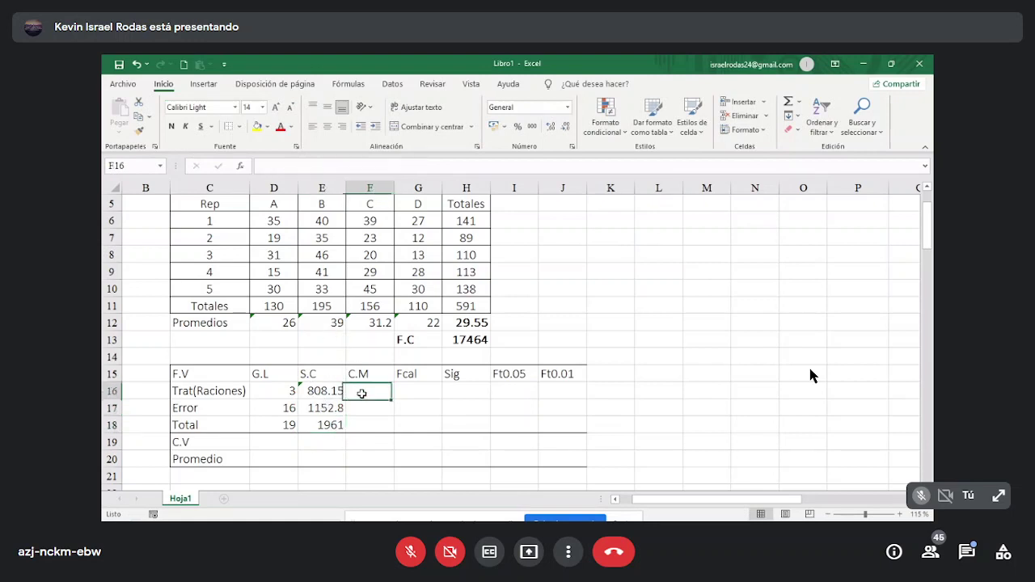
# Step: Calculate the Trat(Raciones) mean square in F16 with the formula +E16/D16
pyautogui.doubleClick(361, 396)
pyautogui.write('+')
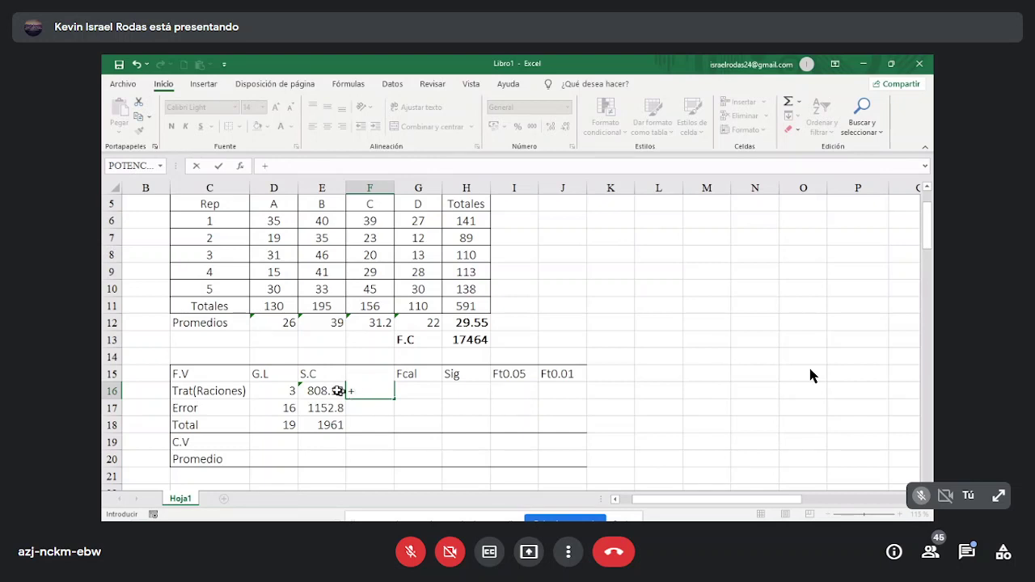
pyautogui.click(336, 390)
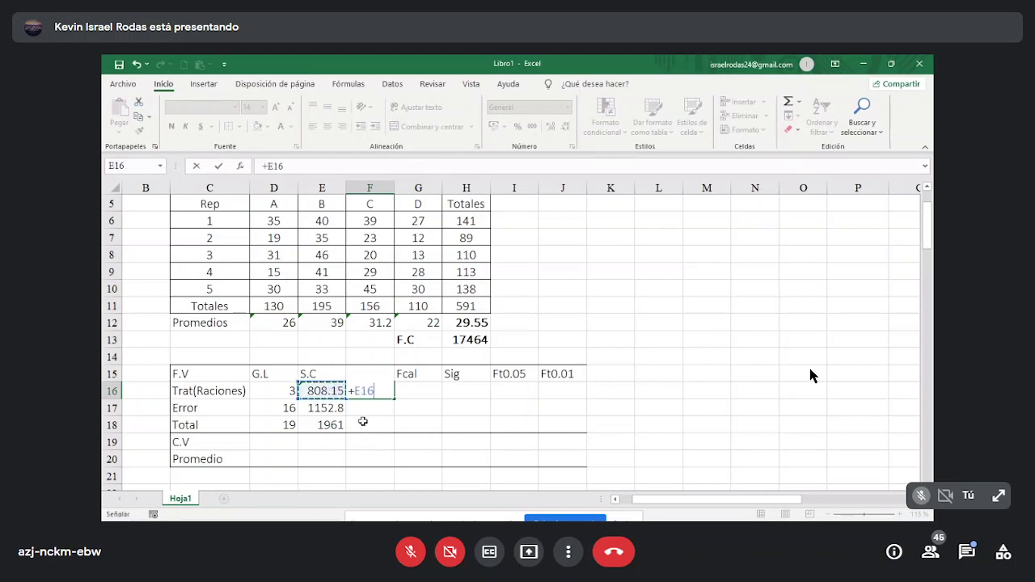
pyautogui.write('/')
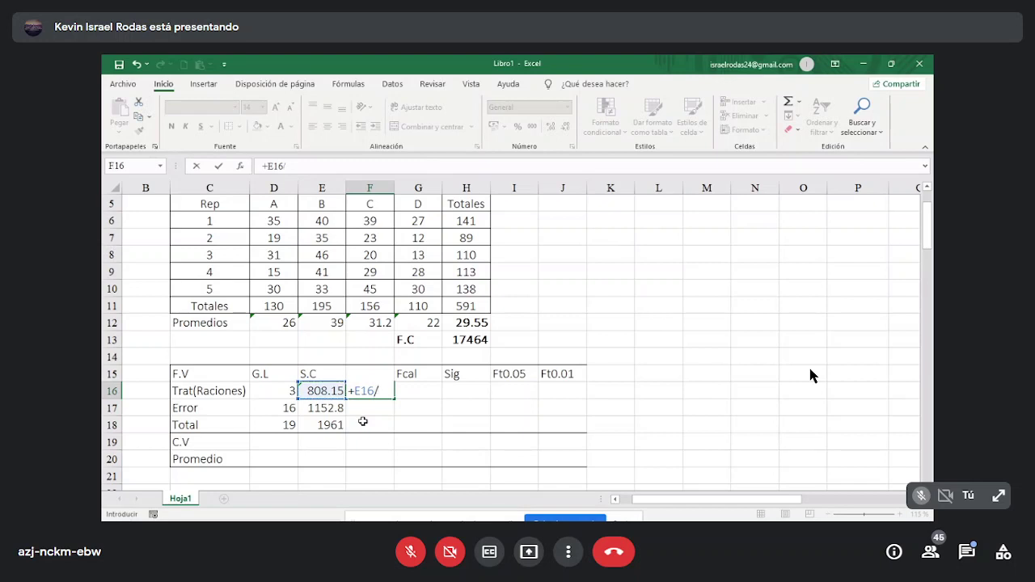
pyautogui.click(277, 391)
pyautogui.press('Return')
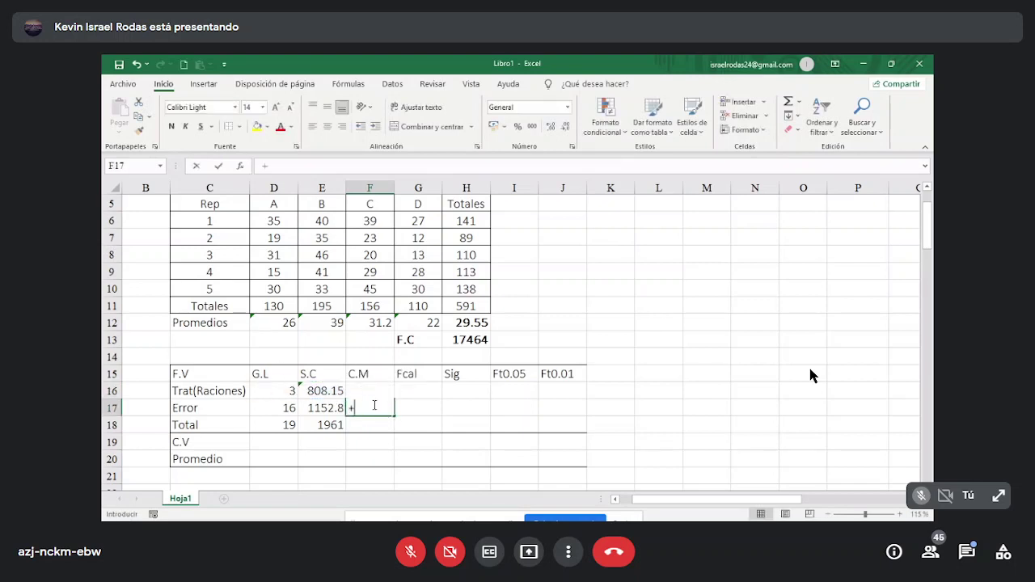
# Step: Calculate the Error mean square in F17 with the formula +E17/D17
pyautogui.write('+')
pyautogui.click(313, 411)
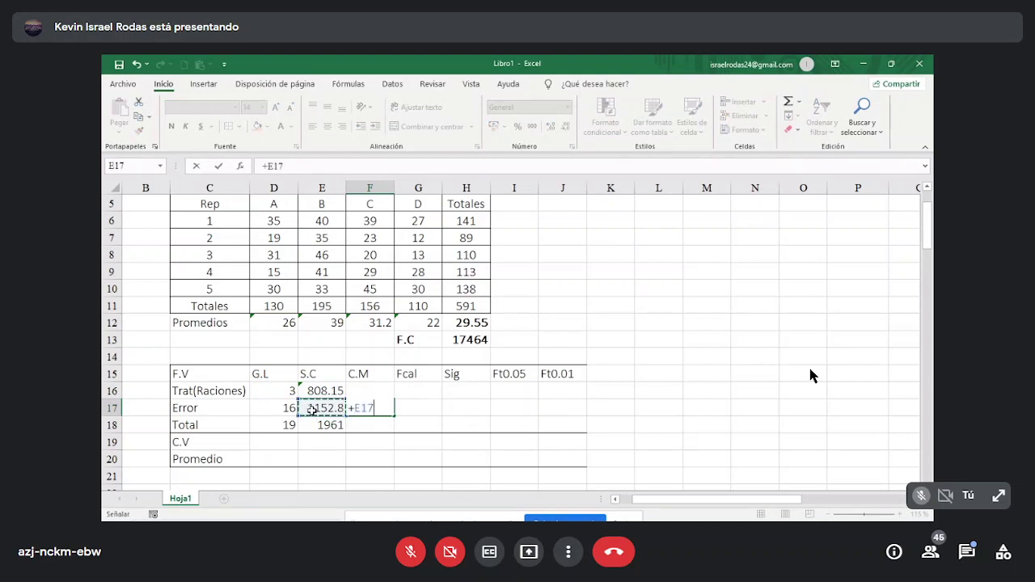
pyautogui.write('/')
pyautogui.click(289, 404)
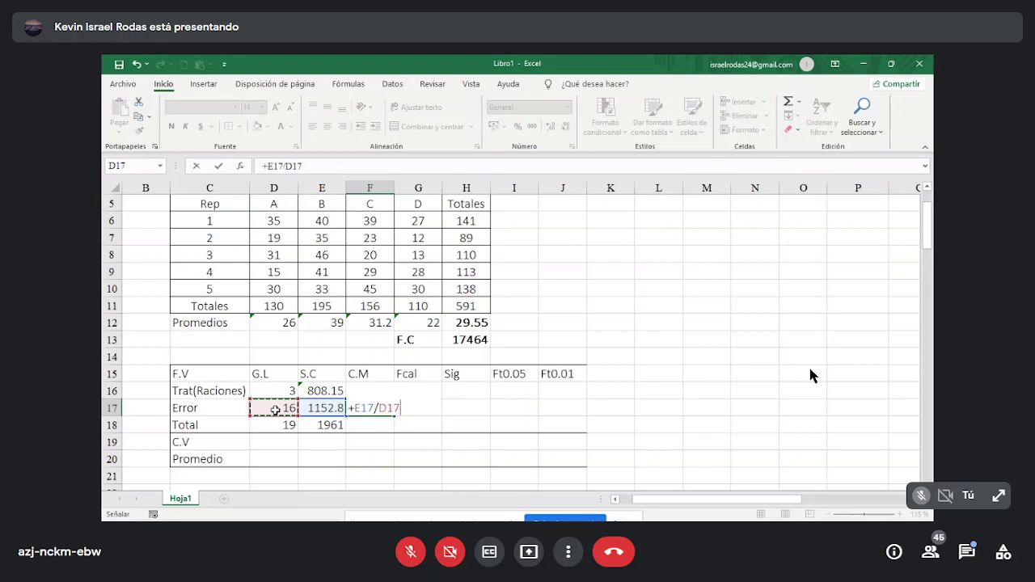
pyautogui.hotkey('ctrl', 'Return')
# Step: Calculate the Fcal value for Trat(Raciones) in G16 with the formula +F16/F17
pyautogui.click(414, 395)
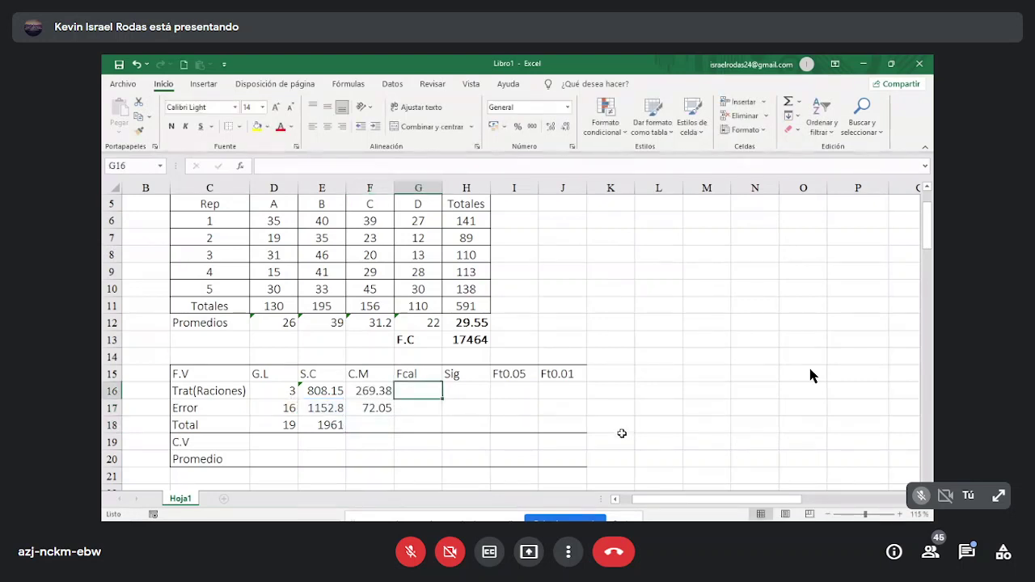
pyautogui.write('+')
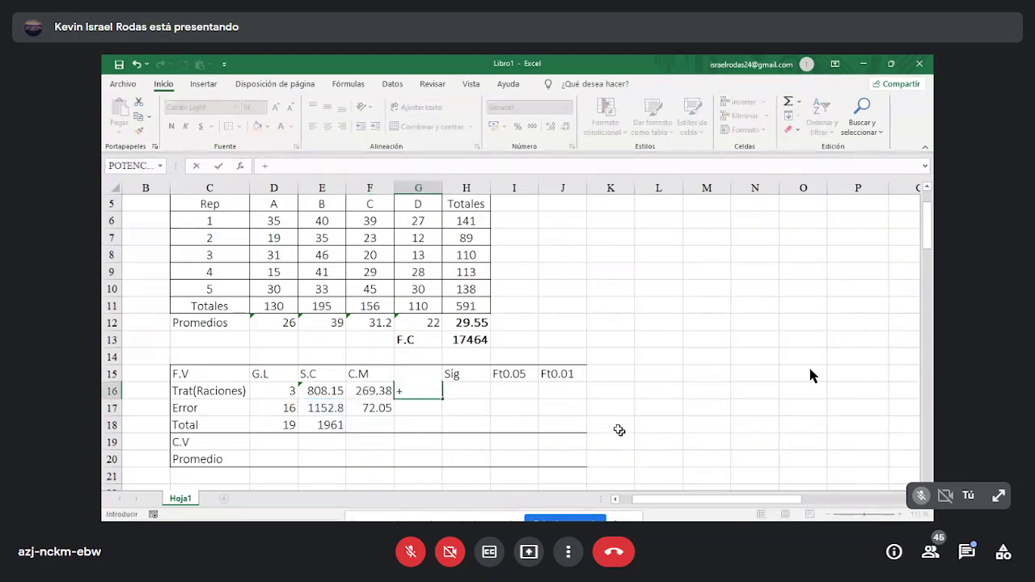
pyautogui.click(355, 391)
pyautogui.write('/')
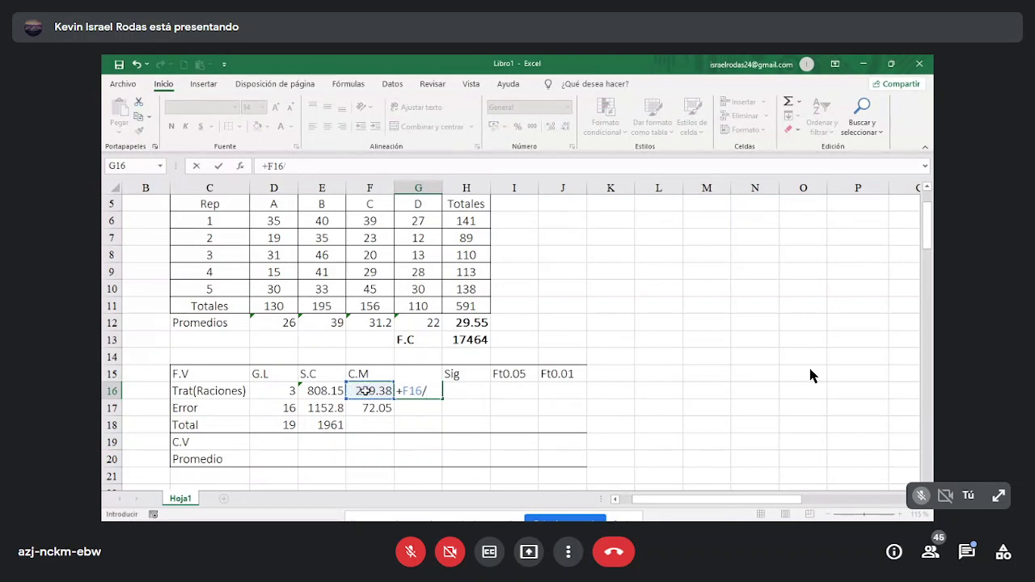
pyautogui.click(373, 410)
pyautogui.press('Return')
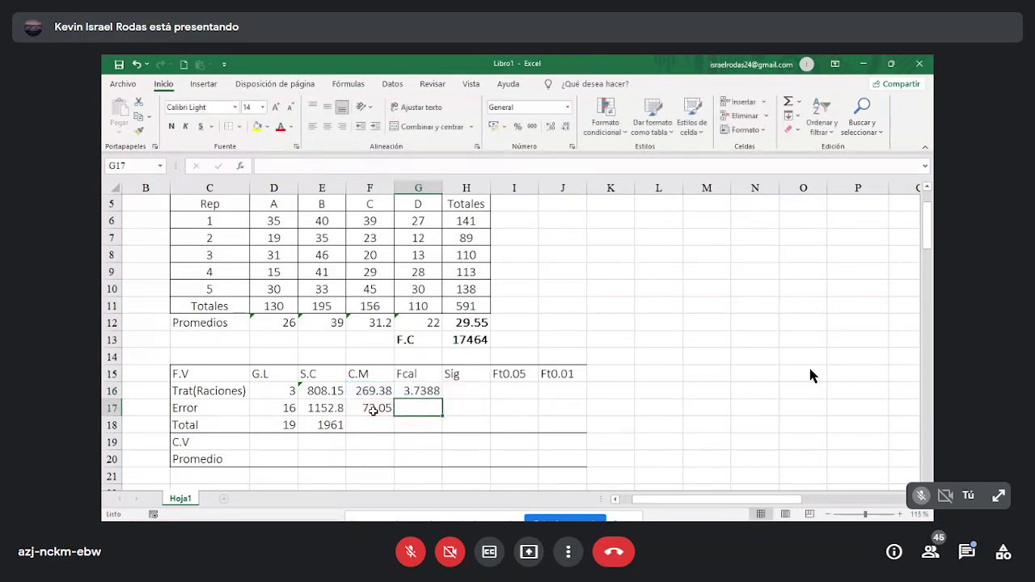
pyautogui.click(406, 394)
# Step: Calculate the Ft0.05 critical value in I16 with the formula +DISTR.F.INV(0.05;D16;D17)
pyautogui.click(476, 392)
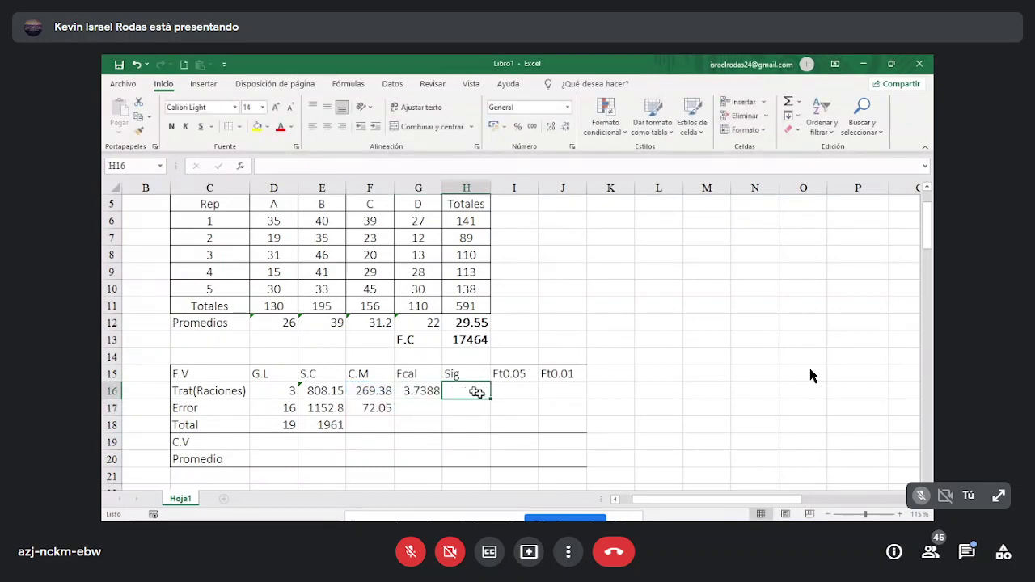
pyautogui.click(516, 390)
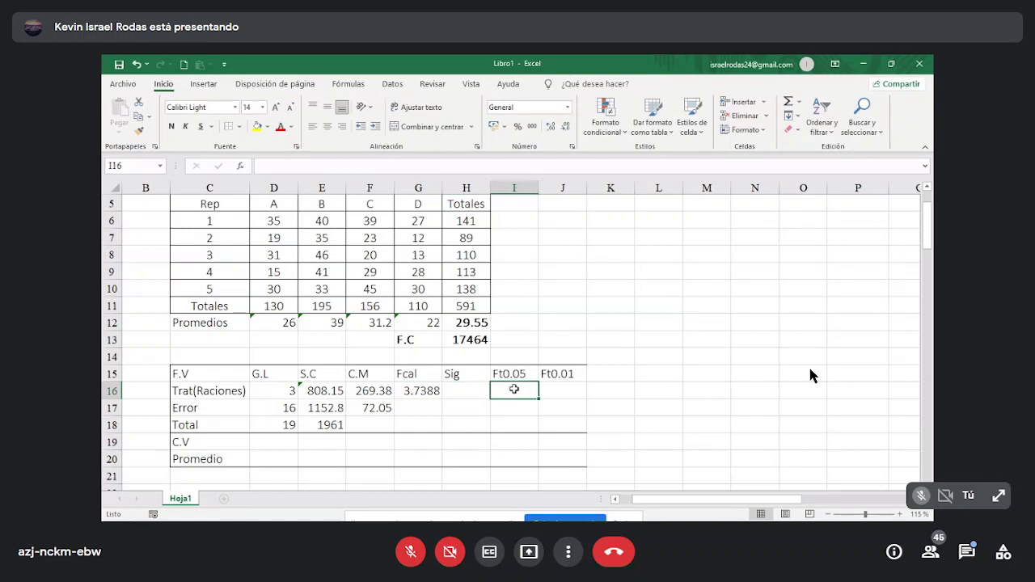
pyautogui.write('+dis')
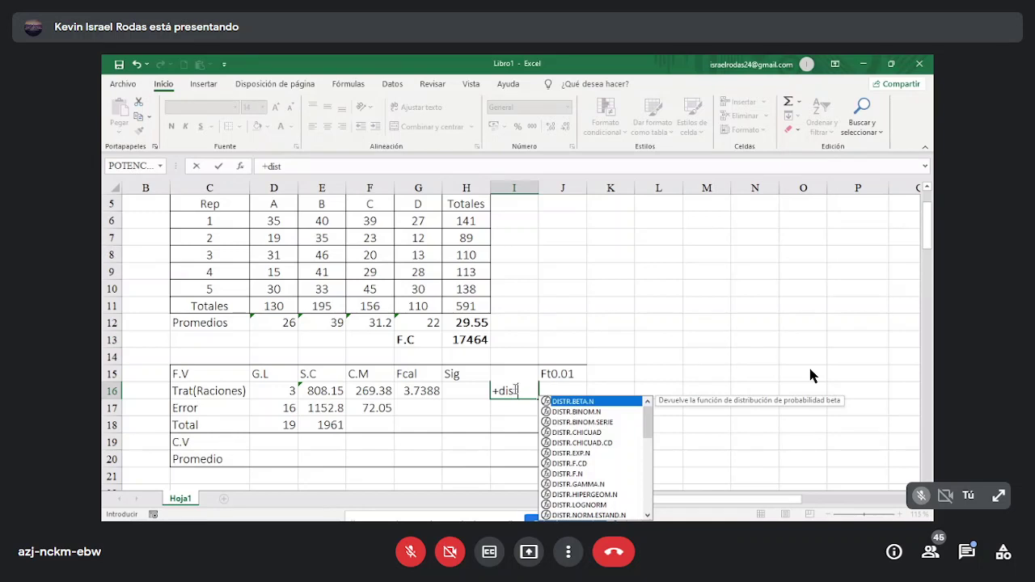
pyautogui.write('t.')
pyautogui.press('BackSpace')
pyautogui.write('r.f.')
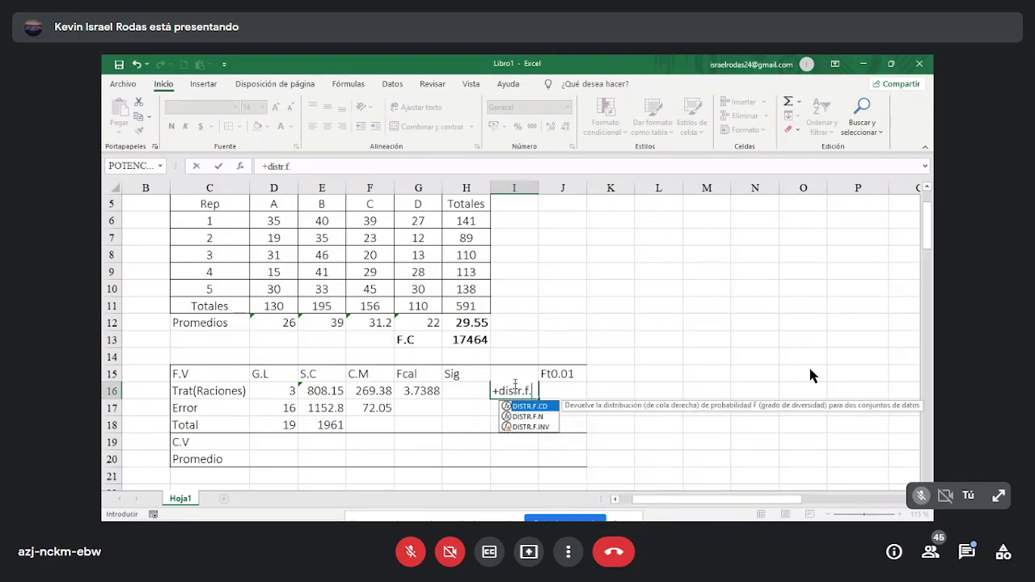
pyautogui.doubleClick(529, 427)
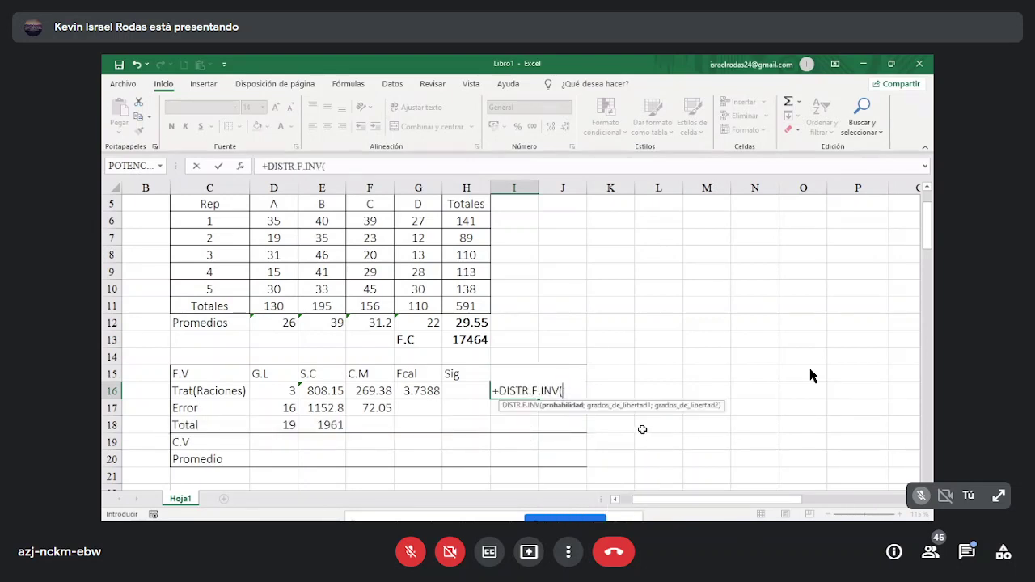
pyautogui.write('0.05;')
pyautogui.click(285, 392)
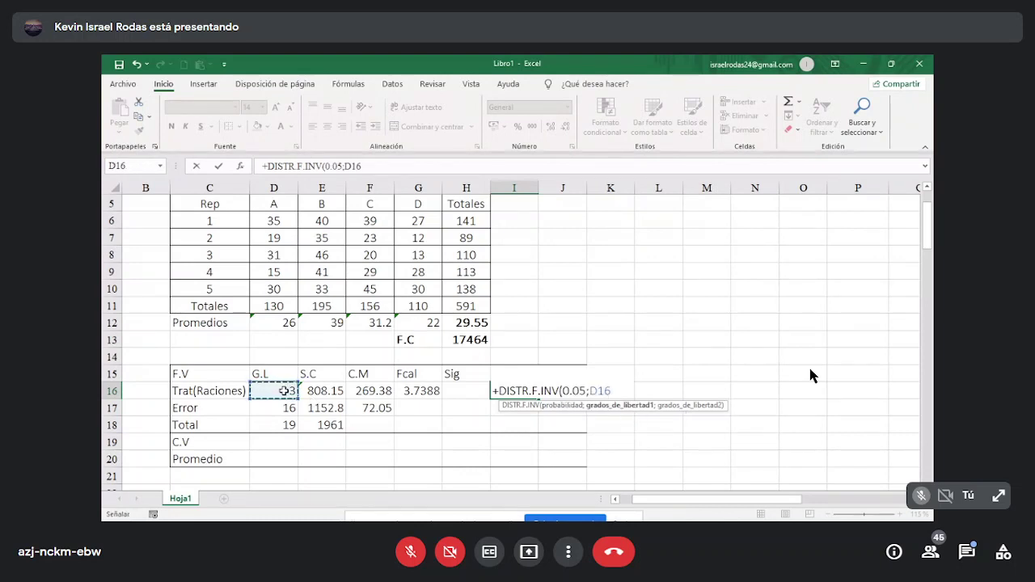
pyautogui.write(';D17')
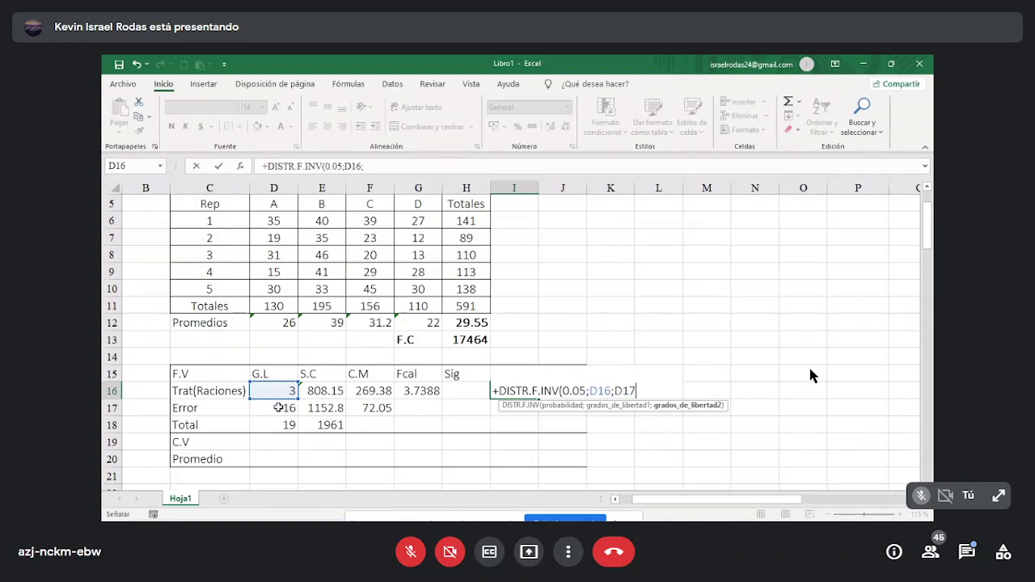
pyautogui.click(278, 408)
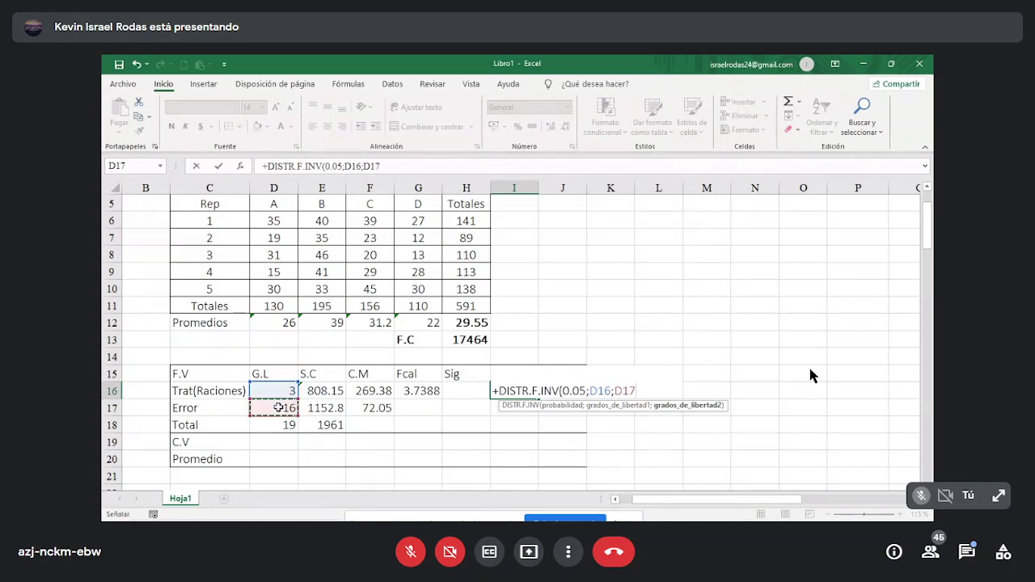
pyautogui.write(')')
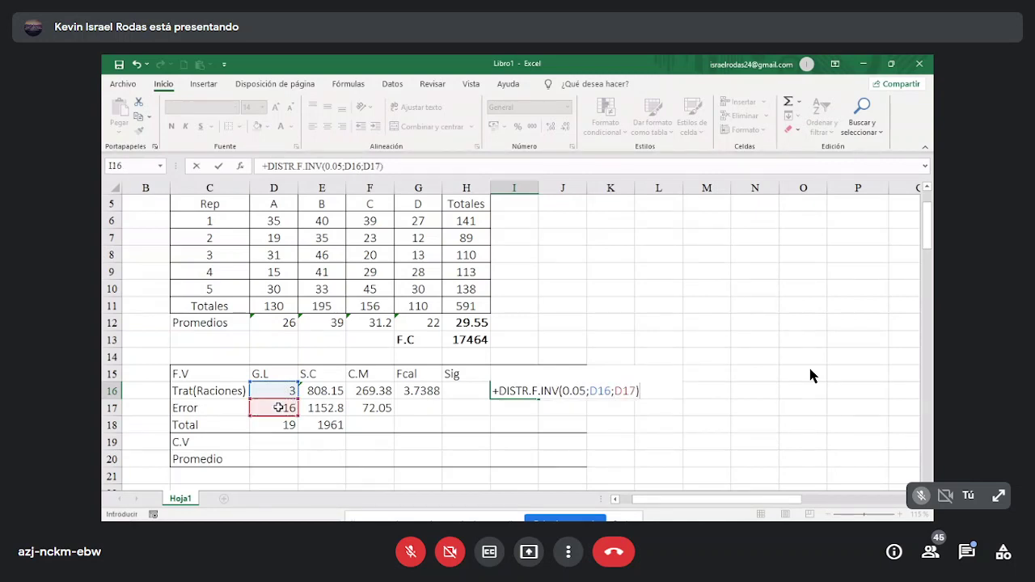
pyautogui.press('Return')
# Step: Copy the Ft0.05 formula from I16 into J16 and change it to DISTR.F.INV(0.01;D16;D17)
pyautogui.click(524, 390)
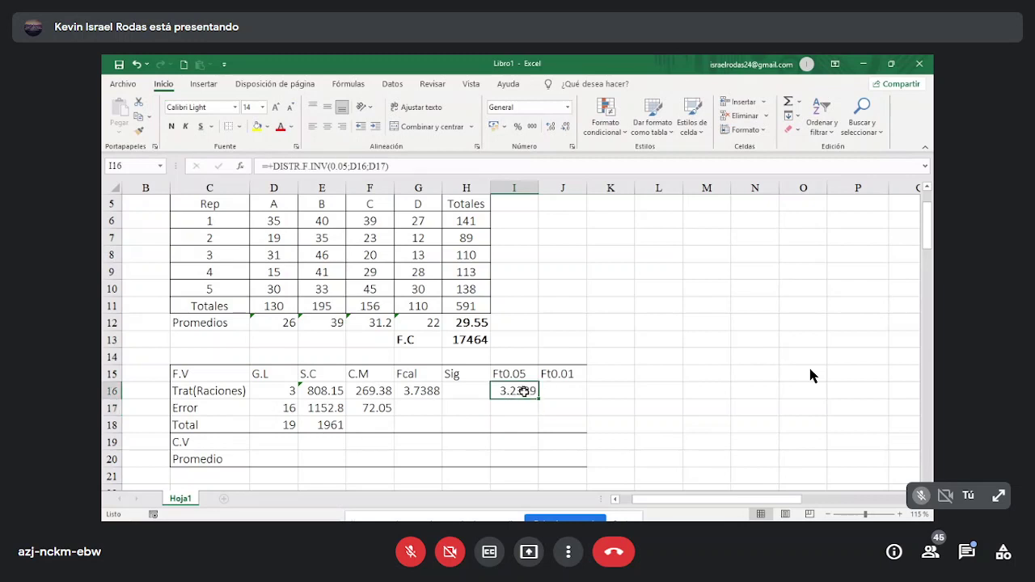
pyautogui.moveTo(538, 399); pyautogui.dragTo(568, 401)
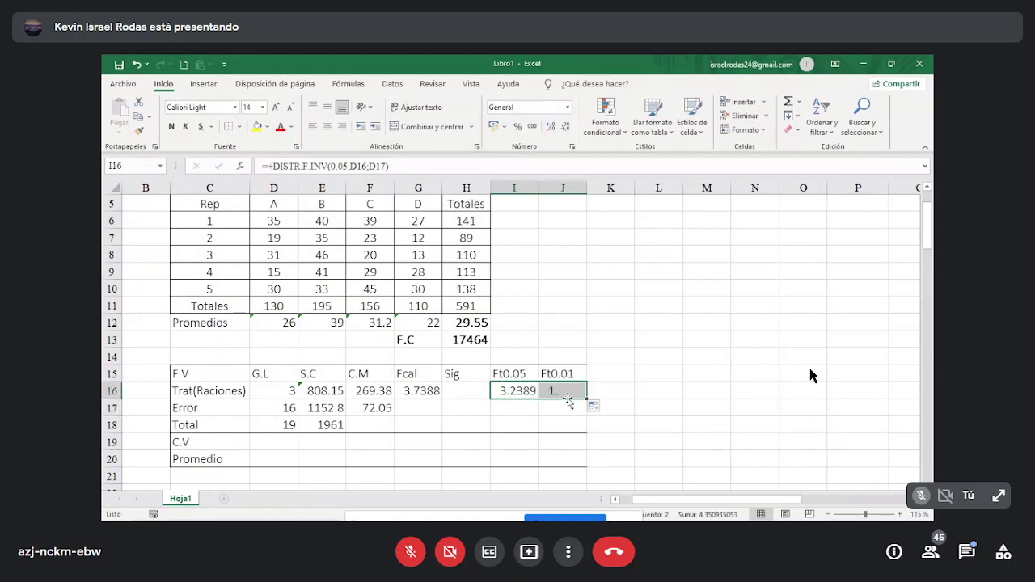
pyautogui.doubleClick(559, 391)
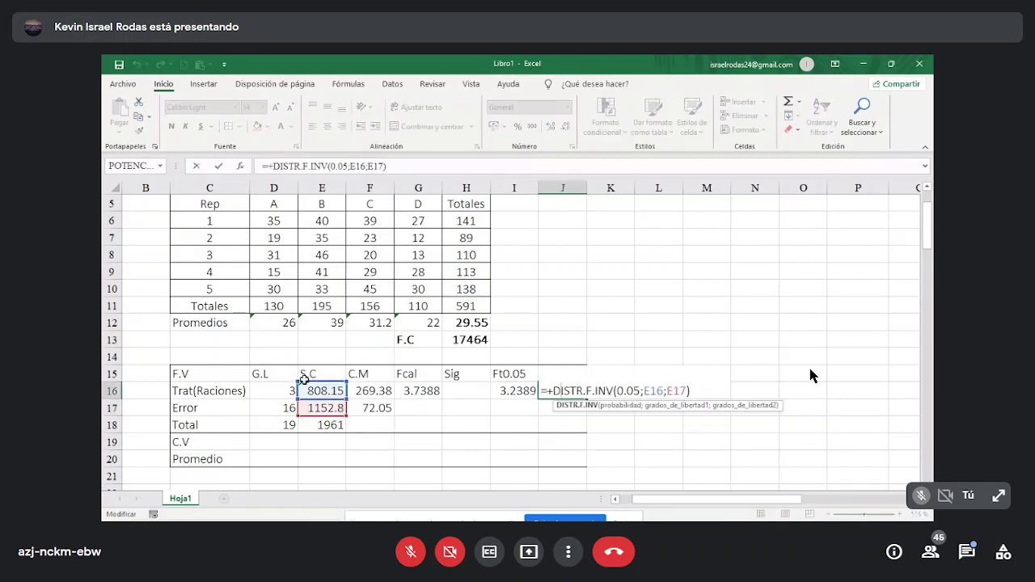
pyautogui.moveTo(304, 380); pyautogui.dragTo(257, 380)
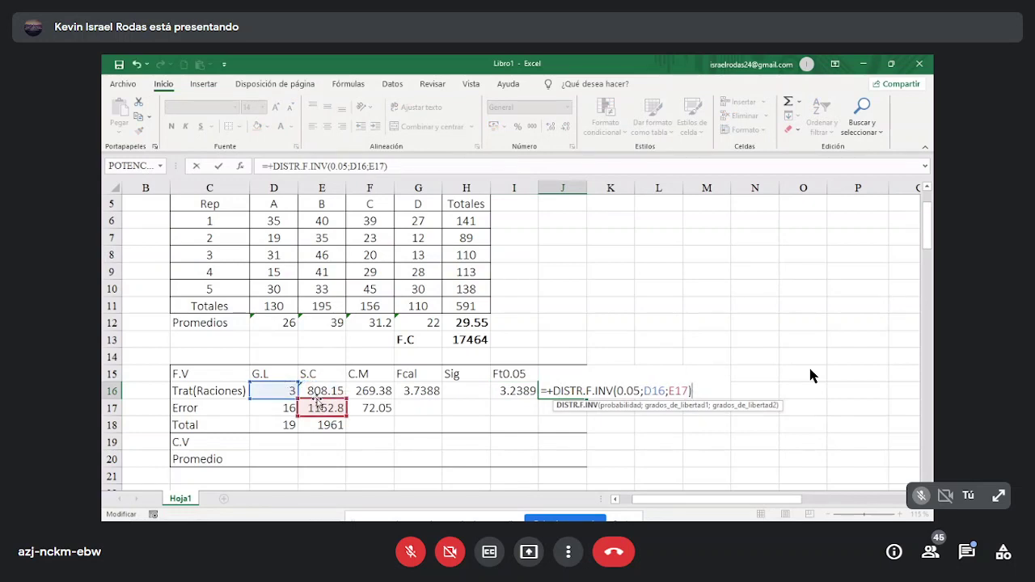
pyautogui.moveTo(318, 400); pyautogui.dragTo(279, 404)
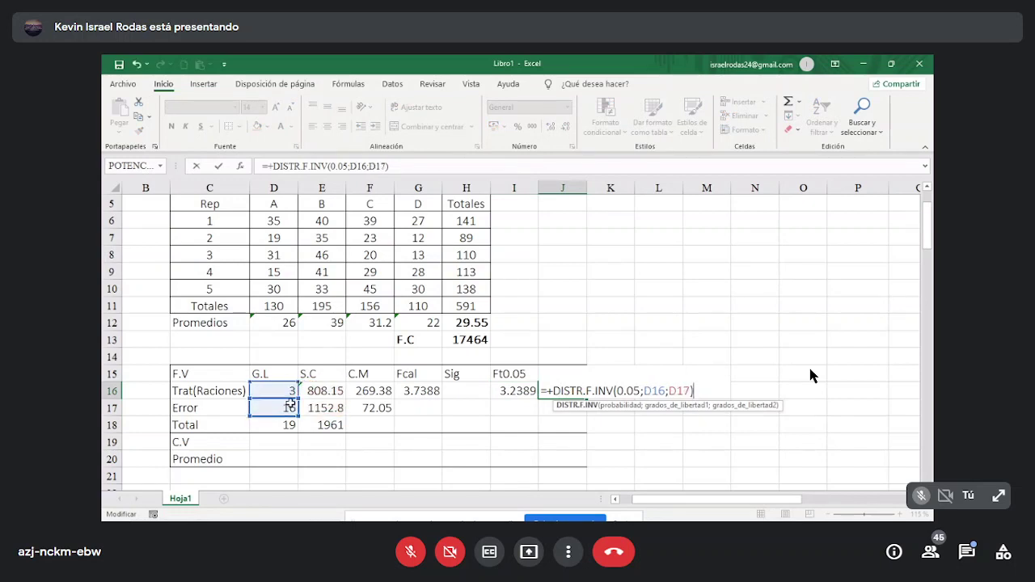
pyautogui.click(645, 392)
pyautogui.press('BackSpace')
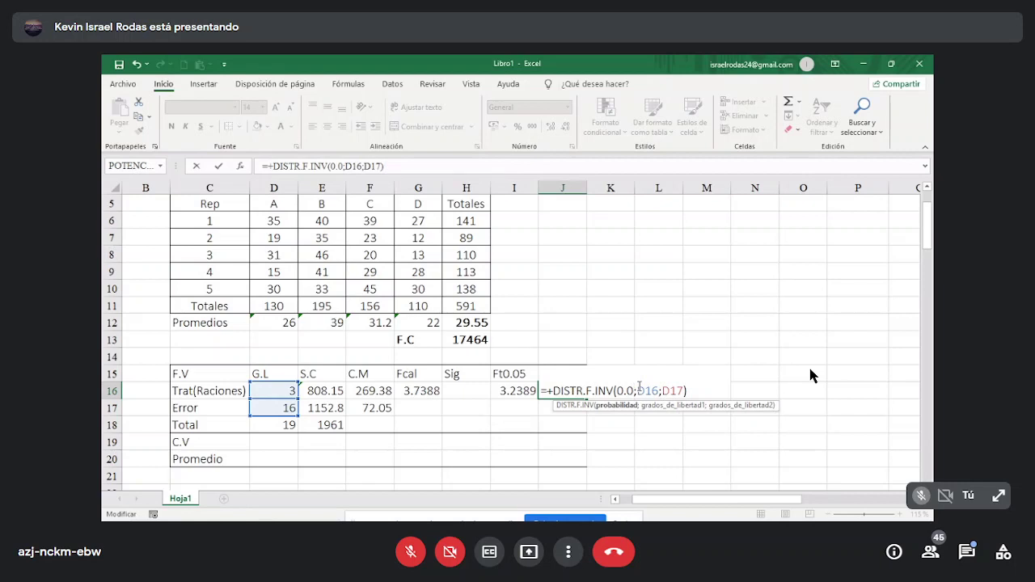
pyautogui.write('1')
pyautogui.press('Return')
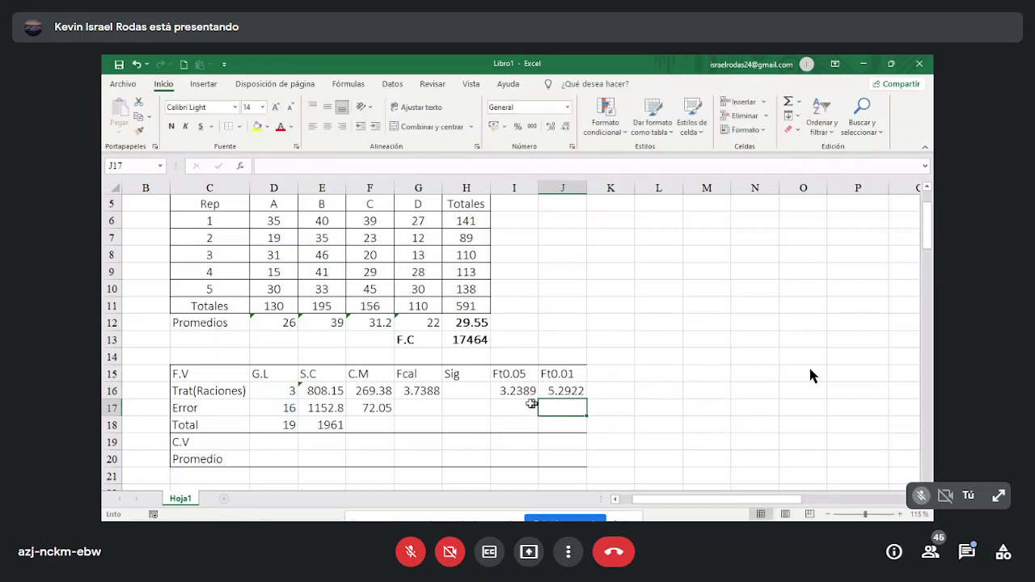
# Step: Reduce the F values in G16:J16 to three decimal places
pyautogui.click(515, 391)
pyautogui.moveTo(554, 392); pyautogui.dragTo(418, 391)
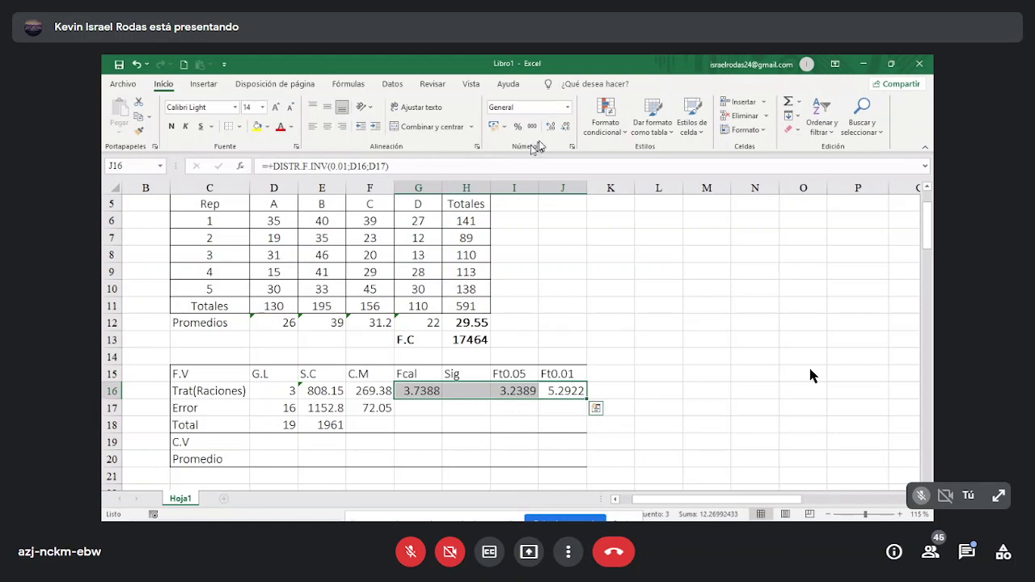
pyautogui.click(565, 126)
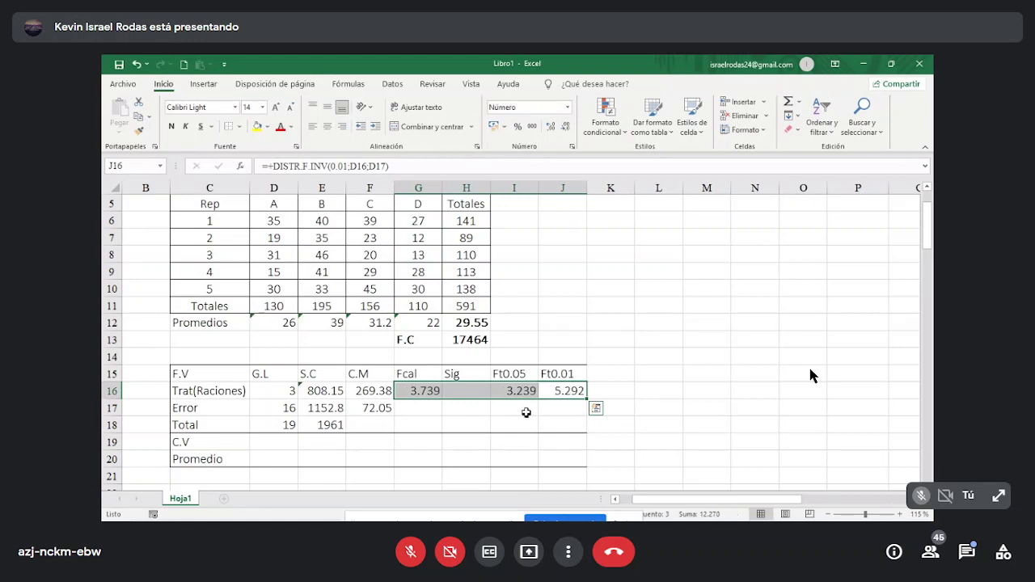
# Step: Enter an asterisk as the significance mark in H16 and color it red
pyautogui.click(464, 391)
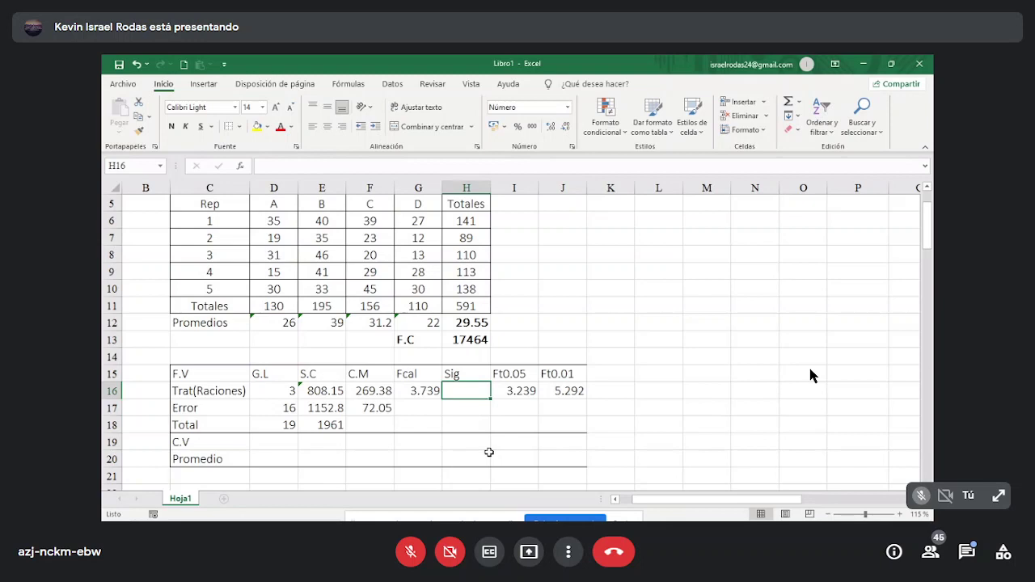
pyautogui.write('*')
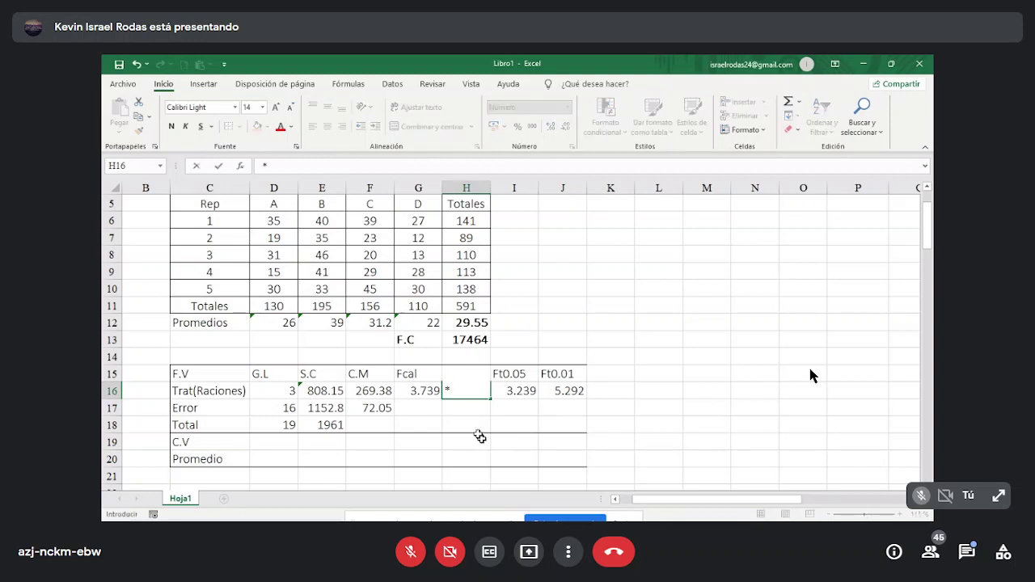
pyautogui.press('Return')
pyautogui.click(464, 391)
pyautogui.click(280, 127)
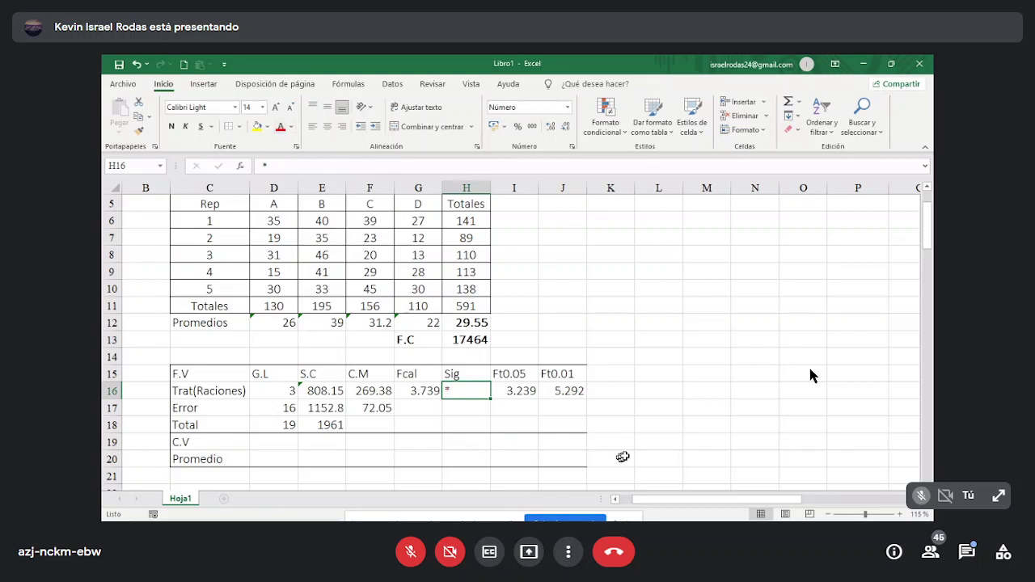
pyautogui.click(658, 357)
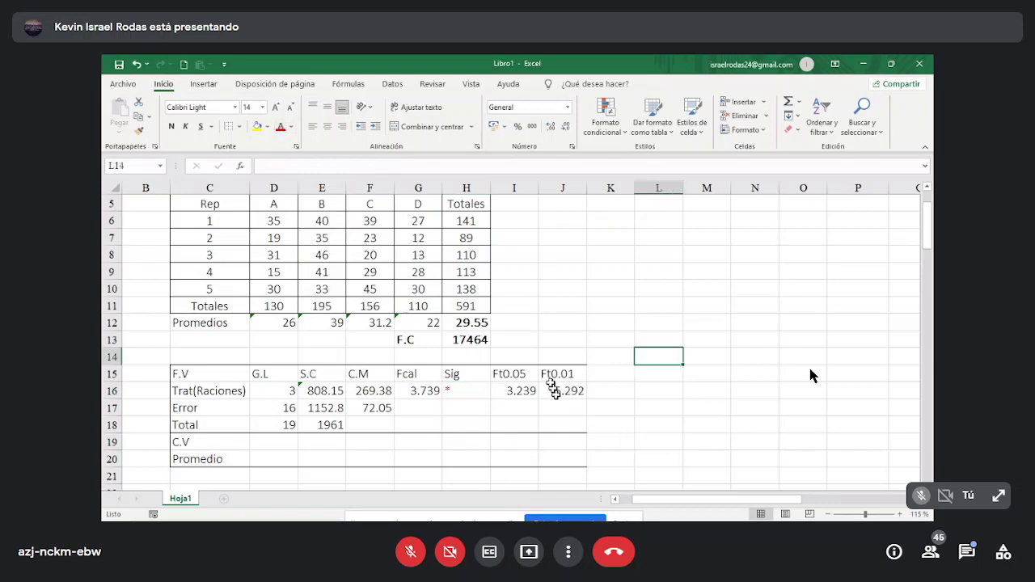
# Step: Add a right border to J15:J20 along the edge of the variance table
pyautogui.moveTo(556, 374); pyautogui.dragTo(568, 453)
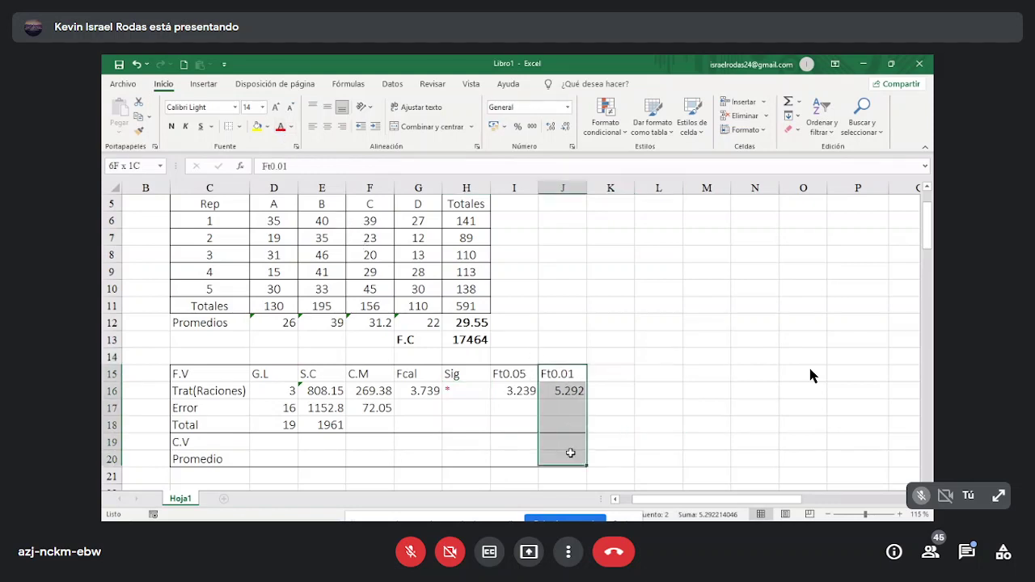
pyautogui.click(239, 127)
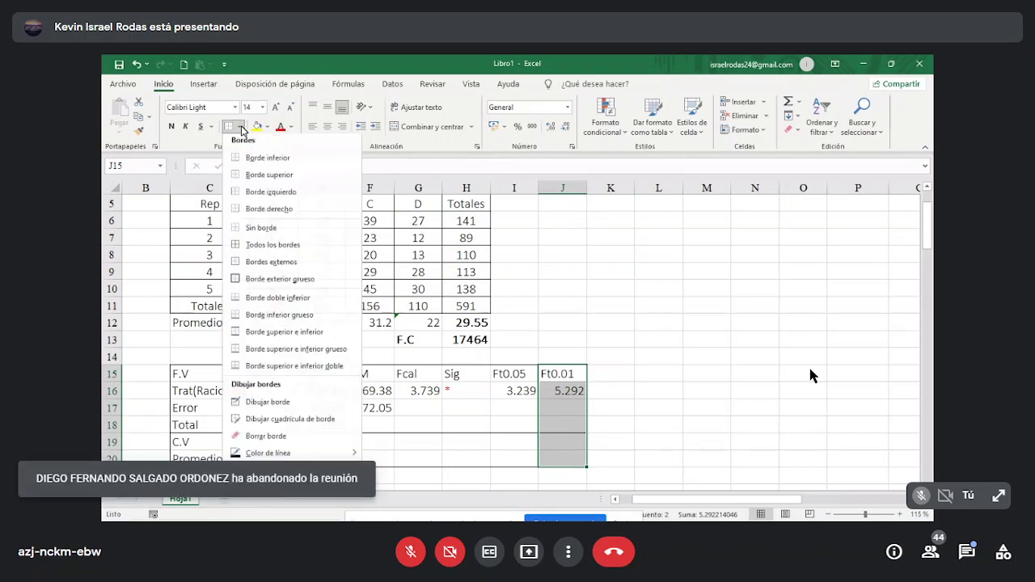
pyautogui.click(267, 210)
pyautogui.click(662, 356)
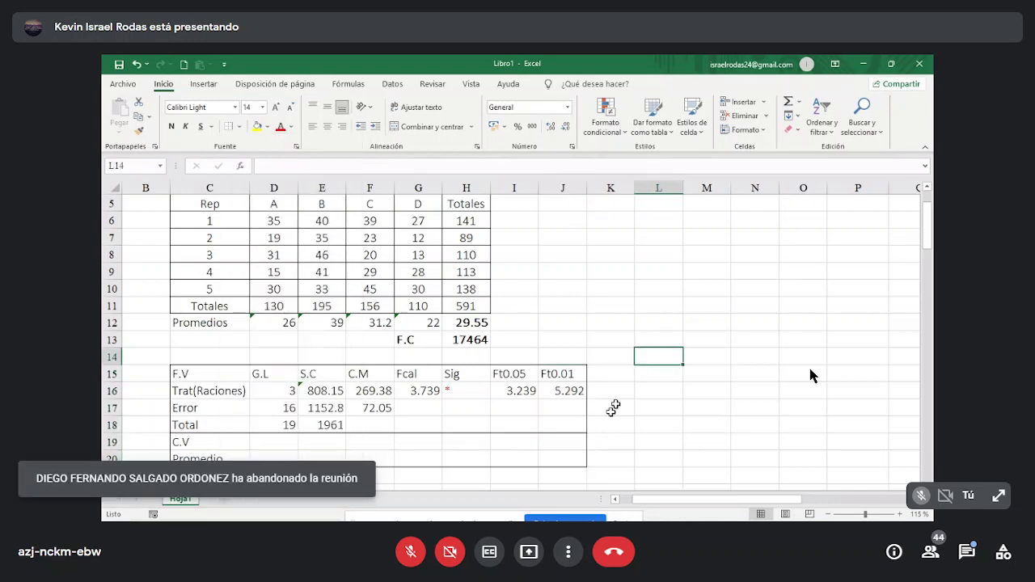
# Step: Copy the data table and the variance table together as one range, starting at C5 and extending through column J
pyautogui.click(617, 424)
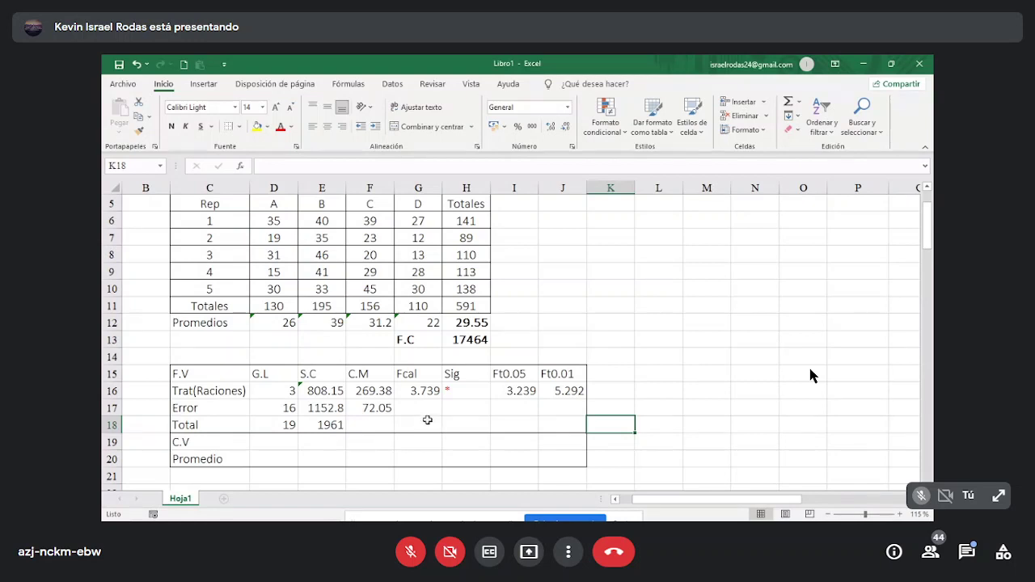
pyautogui.click(467, 390)
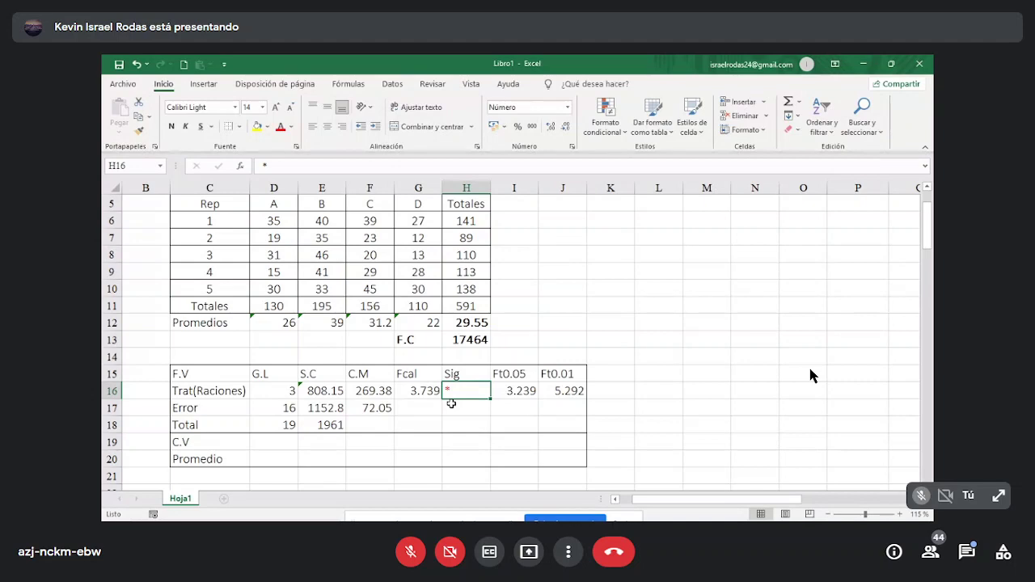
pyautogui.scroll(2, 459, 413)
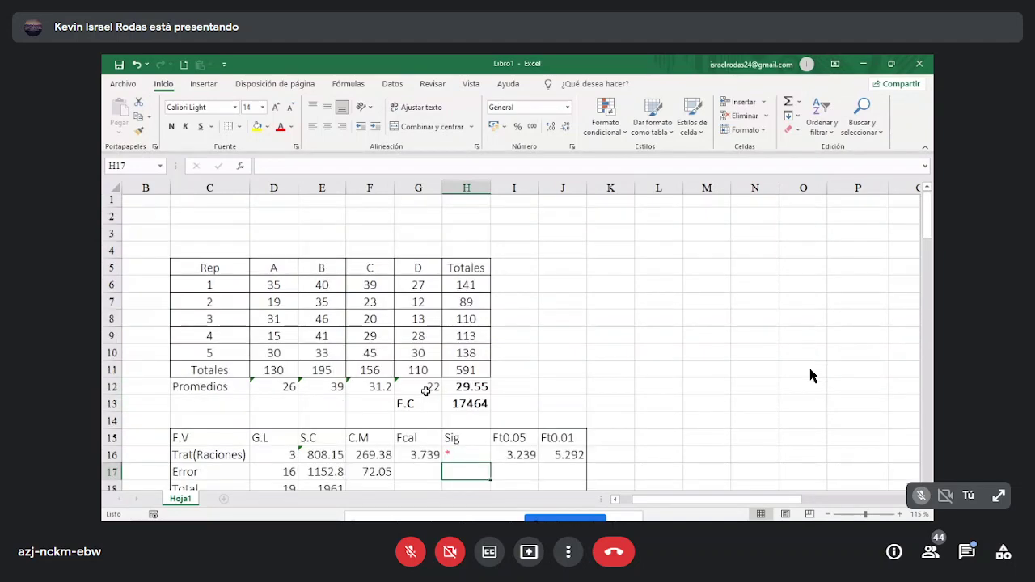
pyautogui.moveTo(205, 270); pyautogui.dragTo(577, 307)
pyautogui.scroll(5, 432, 322)
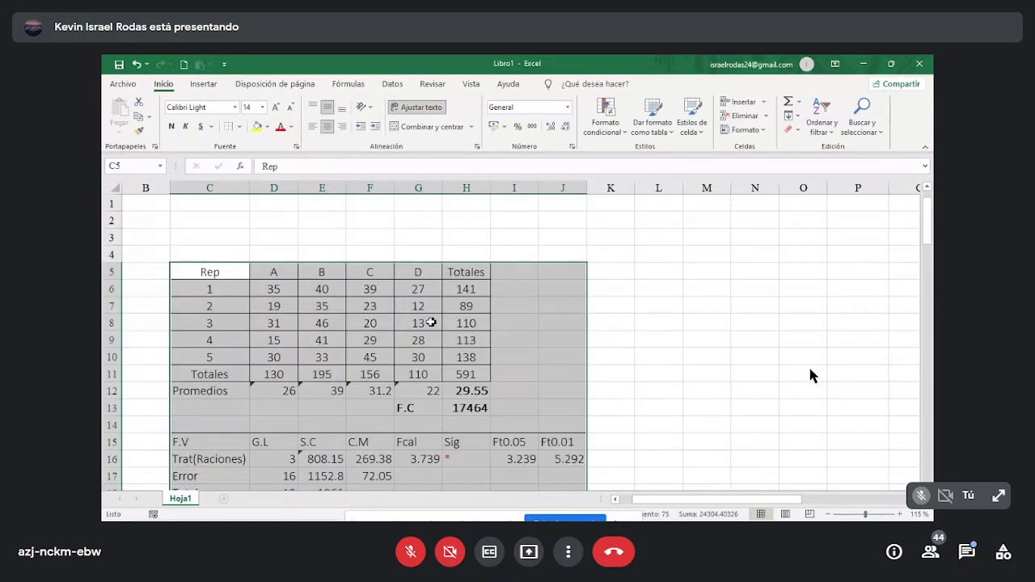
pyautogui.rightClick(366, 325)
pyautogui.click(404, 221)
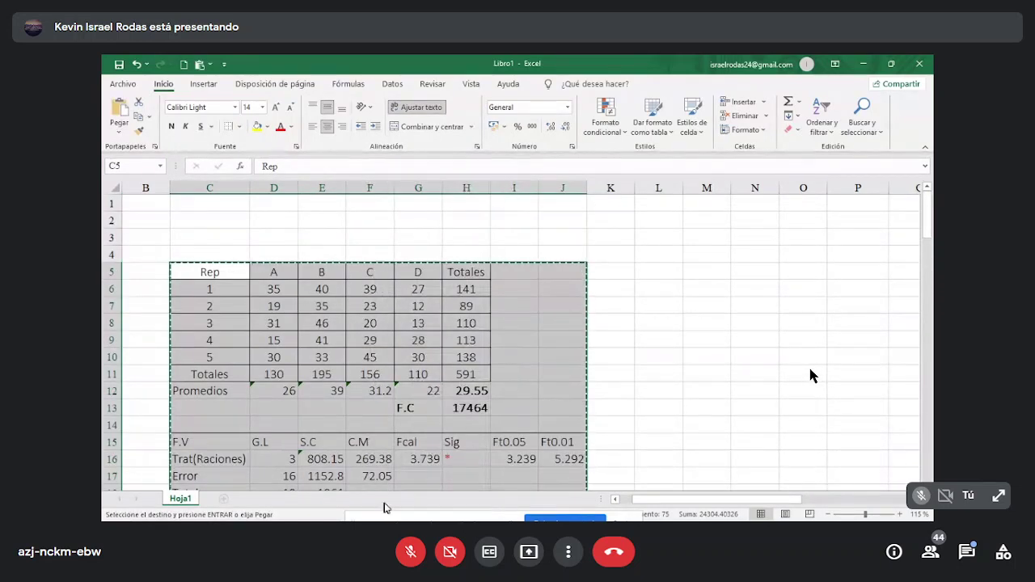
pyautogui.click(442, 509)
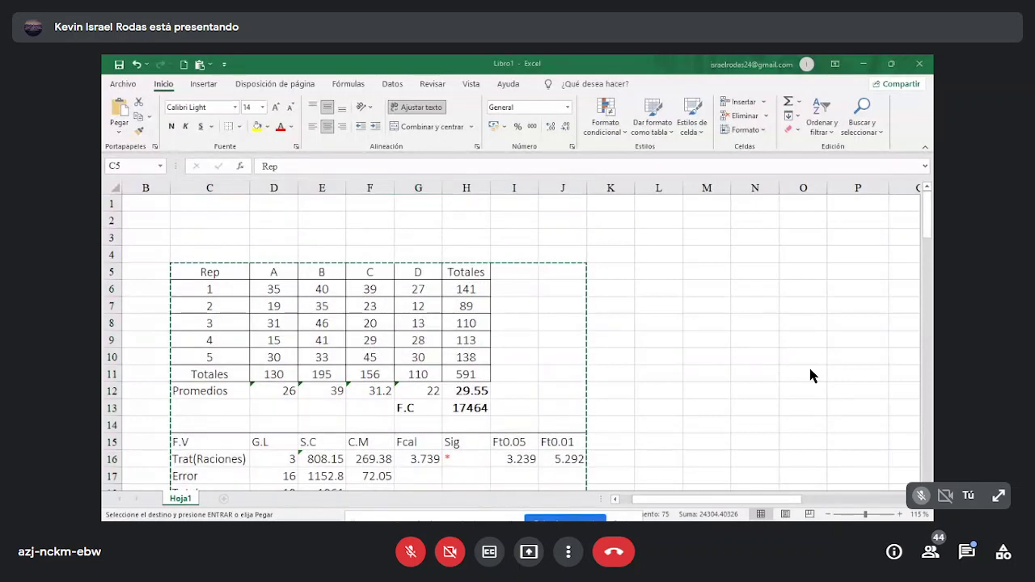
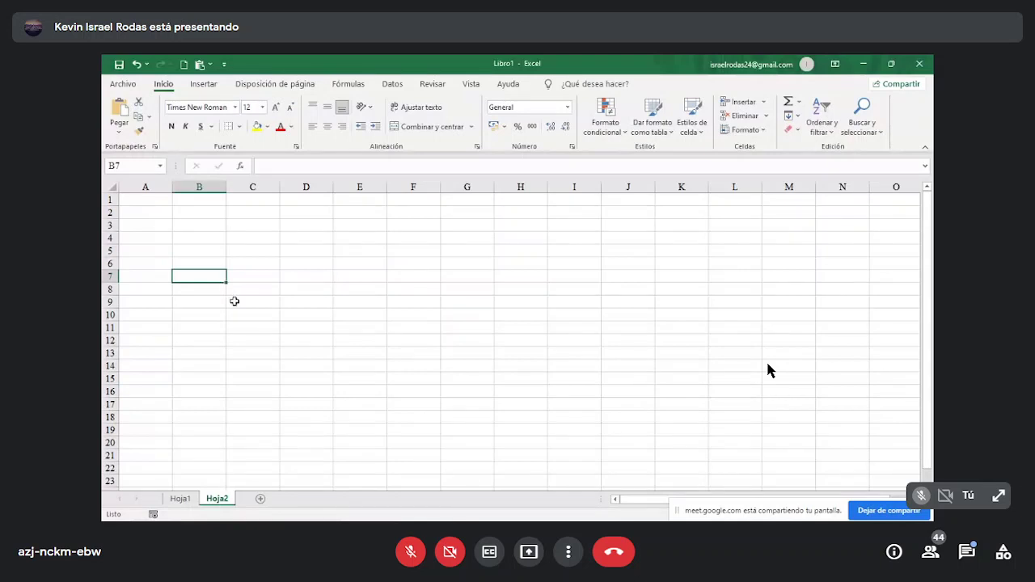
# Step: Paste the copied repetitions table at B7 of Hoja2 and set the width of columns A through Q to 8
pyautogui.hotkey('ctrl', 'v')
pyautogui.moveTo(145, 199); pyautogui.dragTo(917, 187)
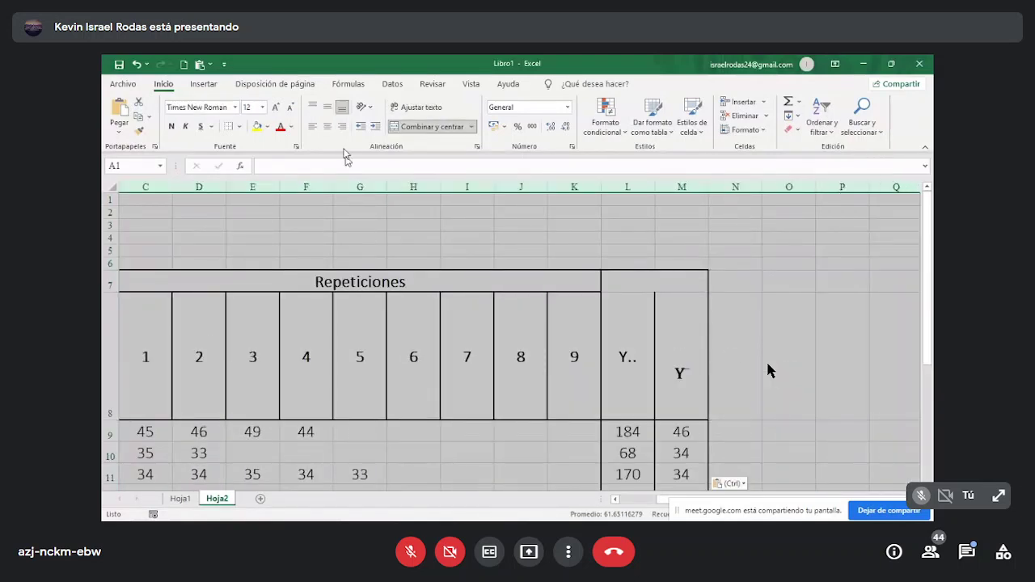
pyautogui.rightClick(573, 186)
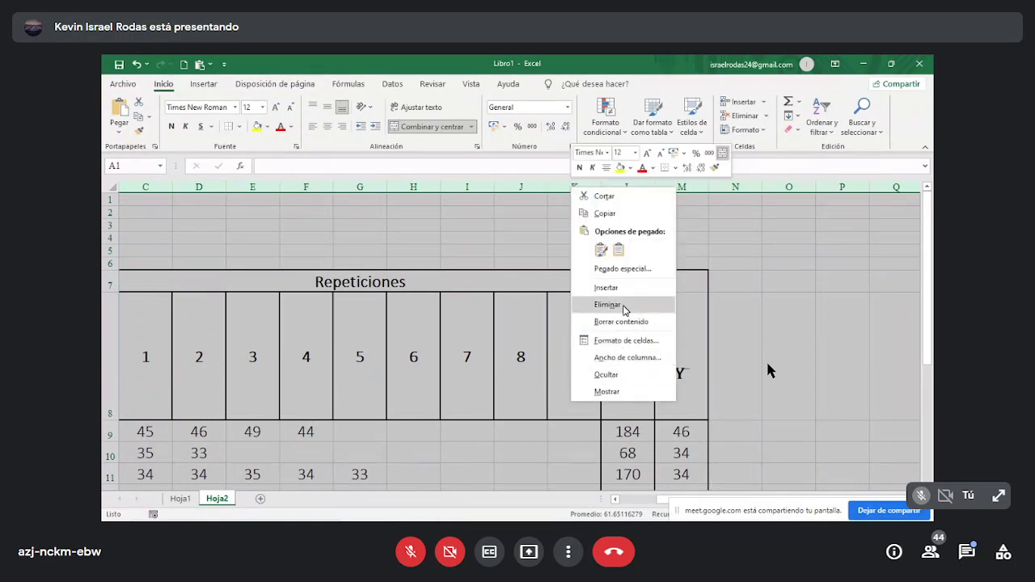
pyautogui.click(628, 358)
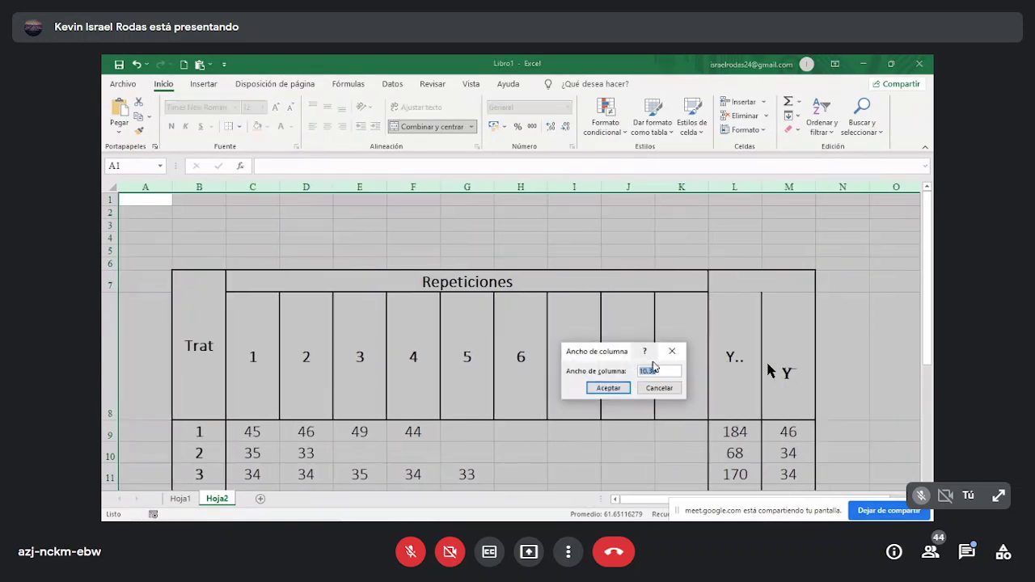
pyautogui.write('8')
pyautogui.press('Return')
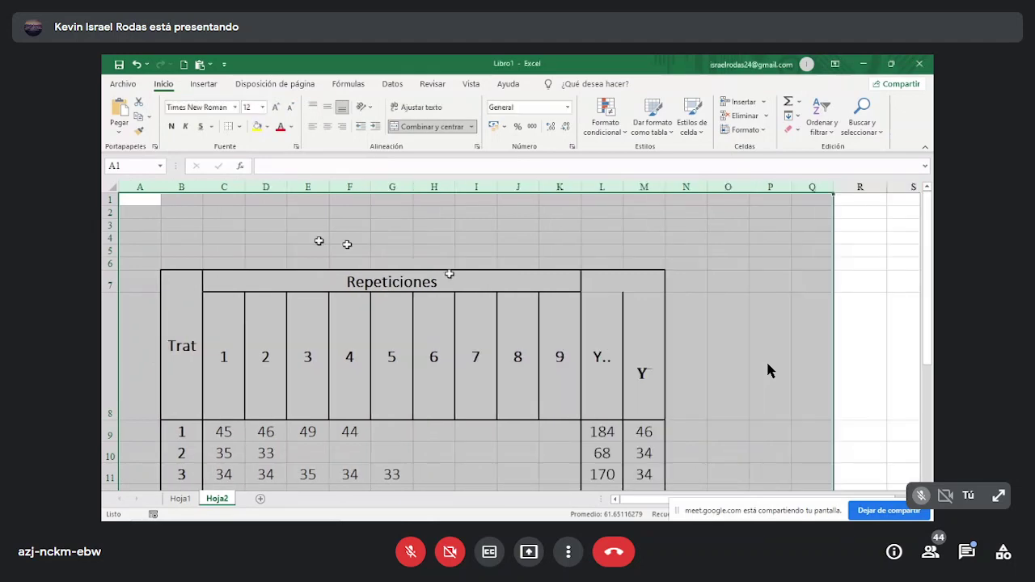
# Step: Set the height of the rows spanning the repetitions table, starting from row 1, to 18
pyautogui.click(120, 224)
pyautogui.moveTo(110, 200); pyautogui.dragTo(104, 246)
pyautogui.scroll(6, 180, 264)
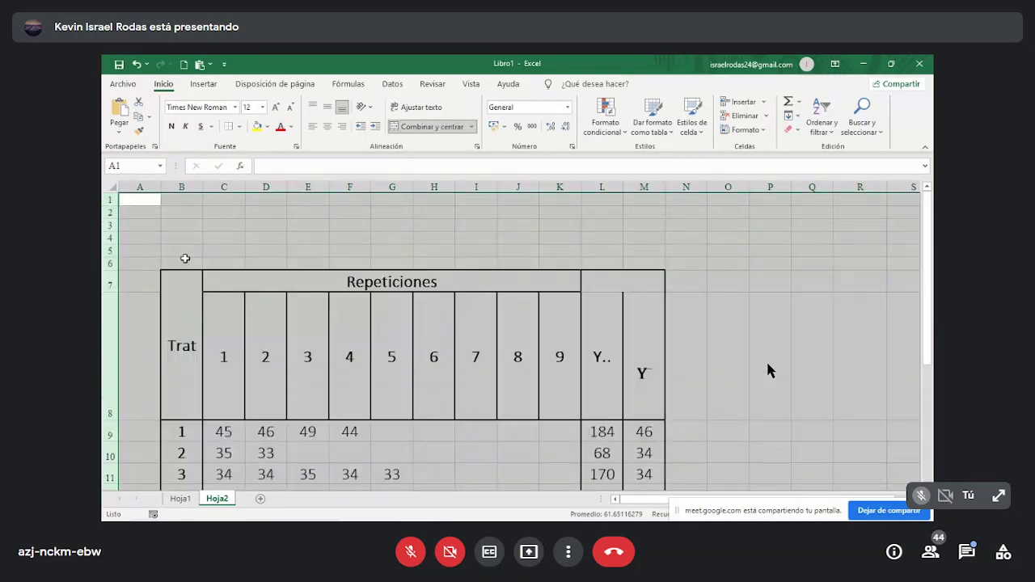
pyautogui.rightClick(124, 241)
pyautogui.click(157, 417)
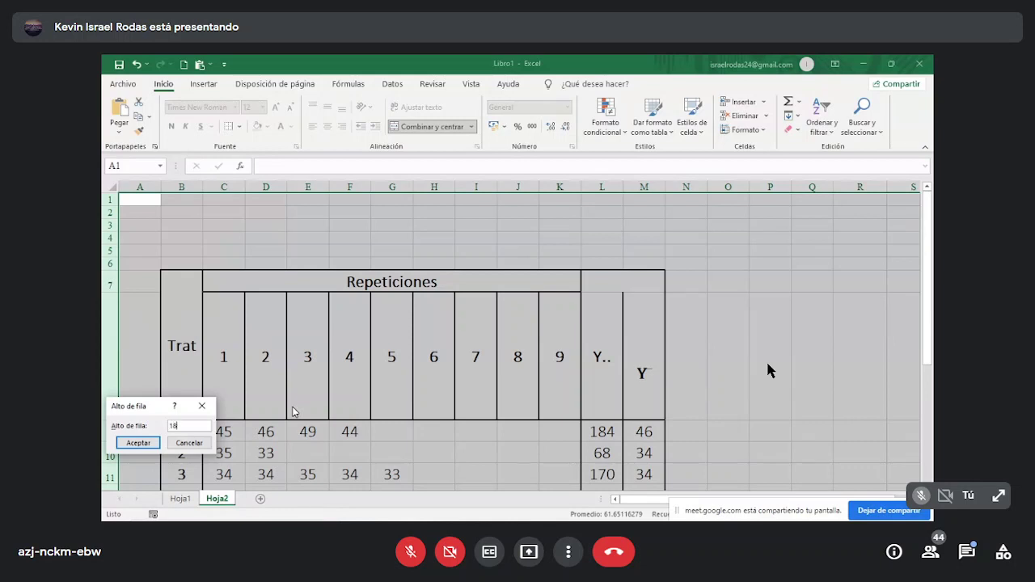
pyautogui.write('18')
pyautogui.press('Return')
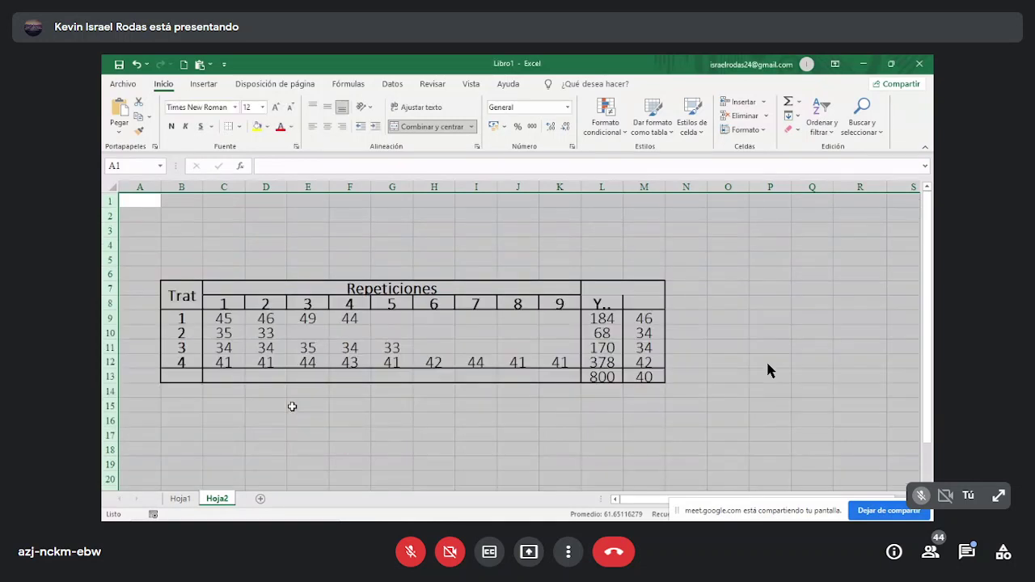
pyautogui.click(343, 435)
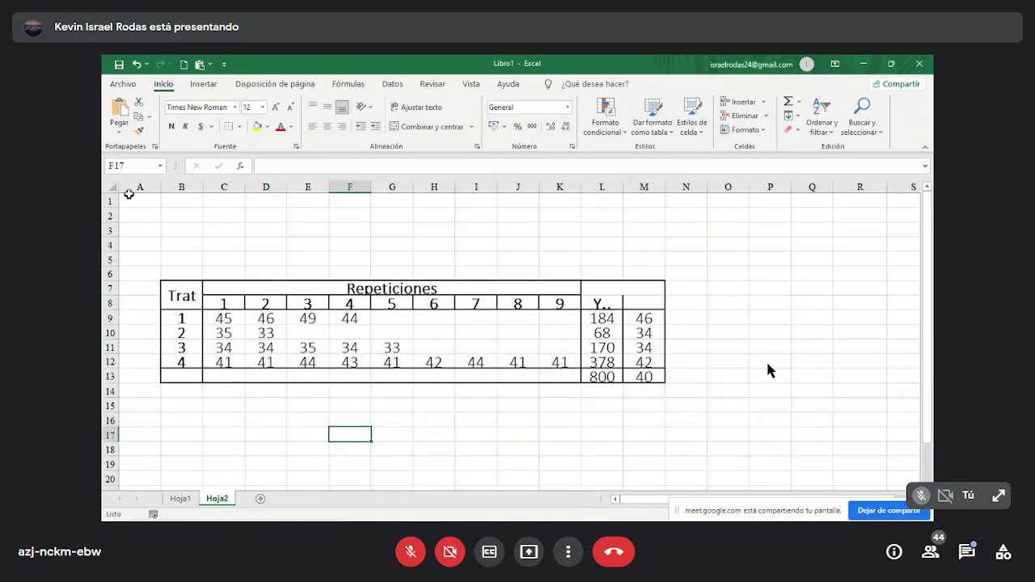
# Step: Format columns A through AA with font size 14 and the Calibri Light font
pyautogui.moveTo(133, 186); pyautogui.dragTo(838, 187)
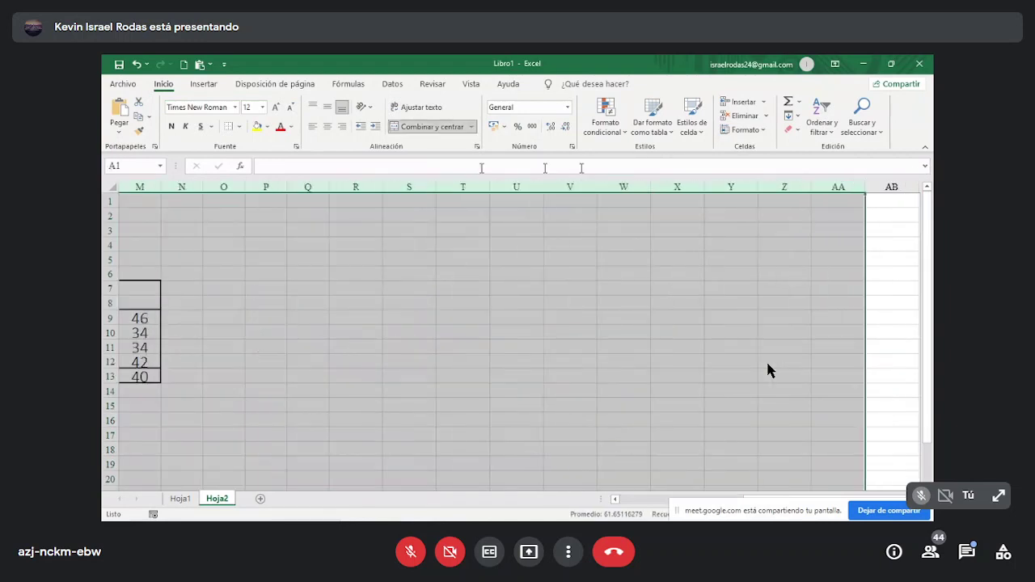
pyautogui.click(246, 107)
pyautogui.write('14')
pyautogui.press('Return')
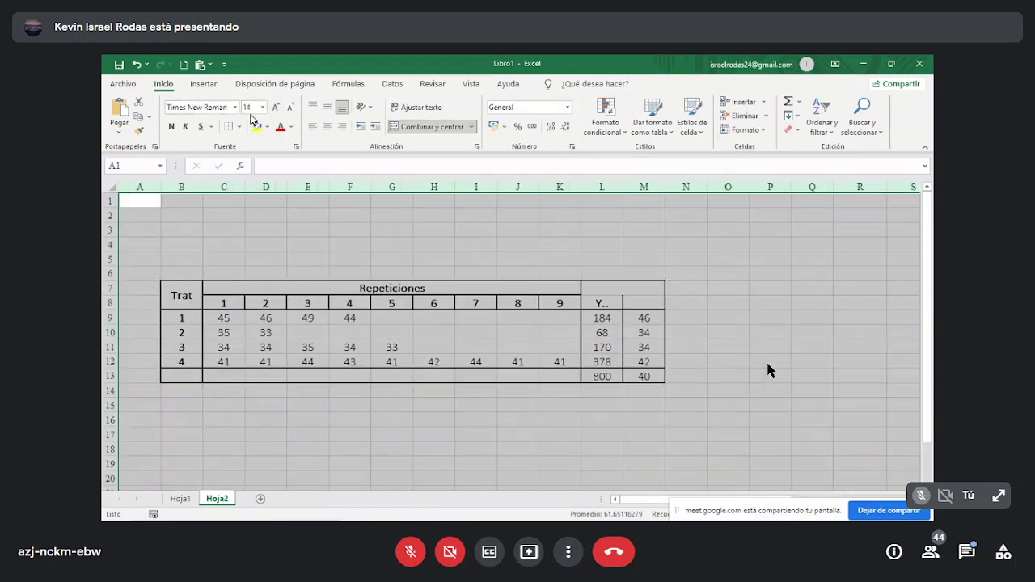
pyautogui.click(234, 106)
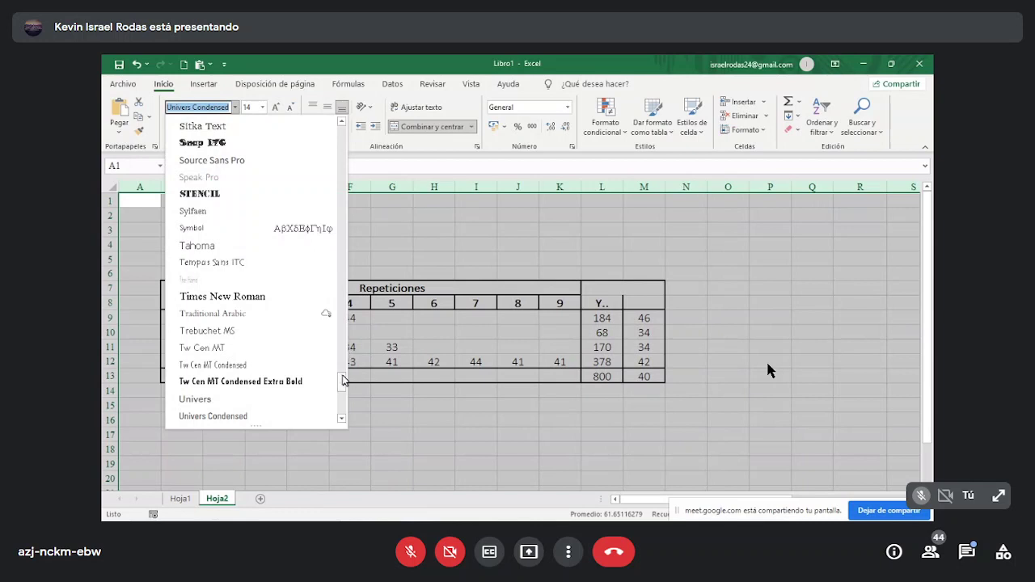
pyautogui.moveTo(343, 380); pyautogui.dragTo(342, 121)
pyautogui.click(214, 144)
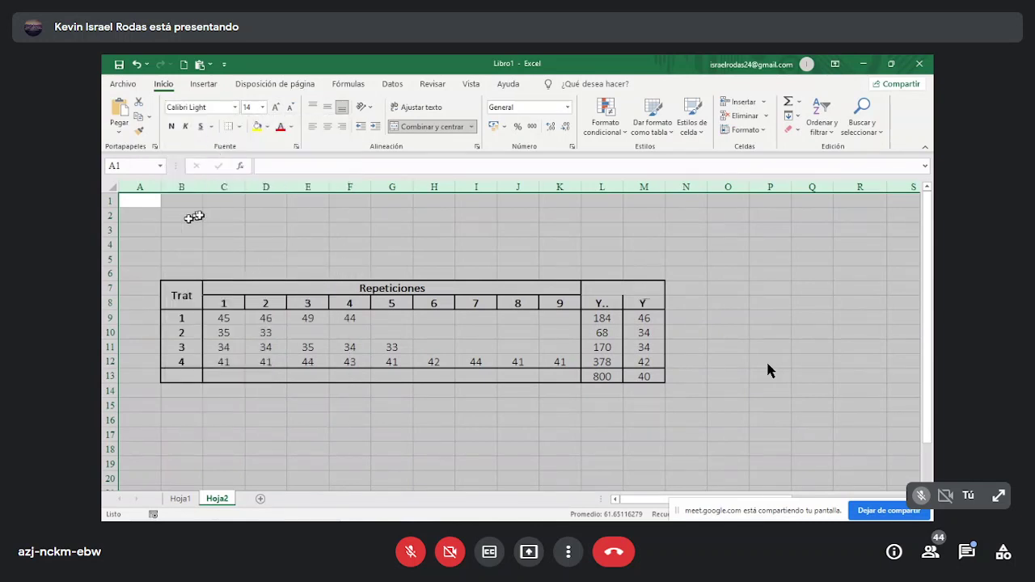
pyautogui.click(339, 283)
# Step: Try applying all borders to the whole repetitions table B7:M13, and undo the border change
pyautogui.moveTo(185, 298); pyautogui.dragTo(653, 377)
pyautogui.click(240, 126)
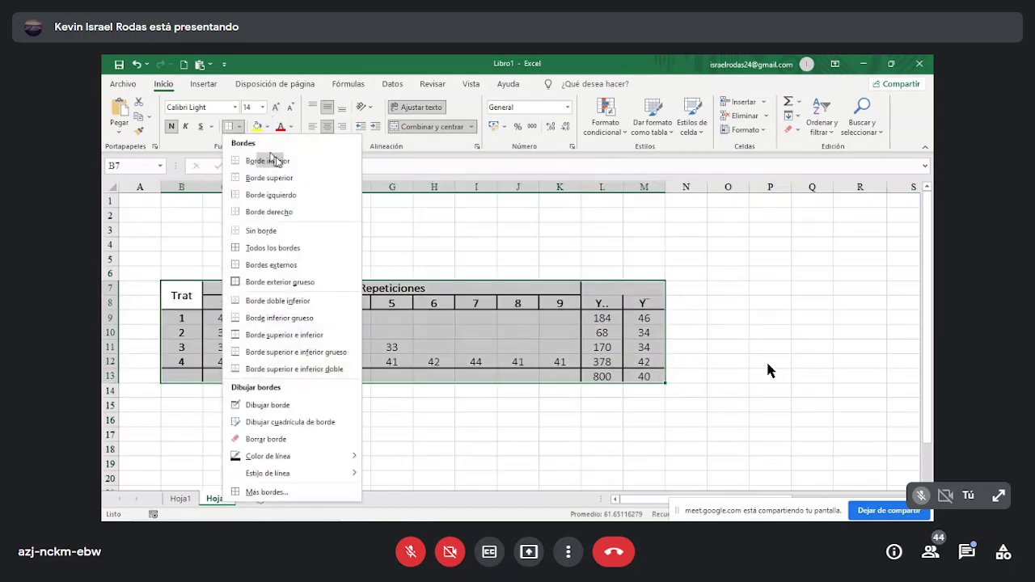
pyautogui.click(273, 249)
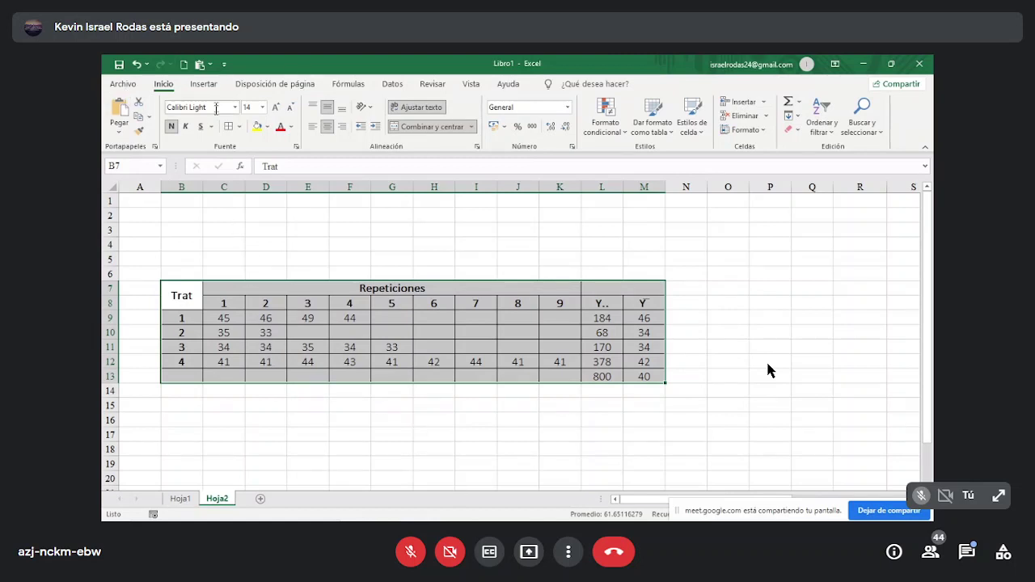
pyautogui.click(240, 127)
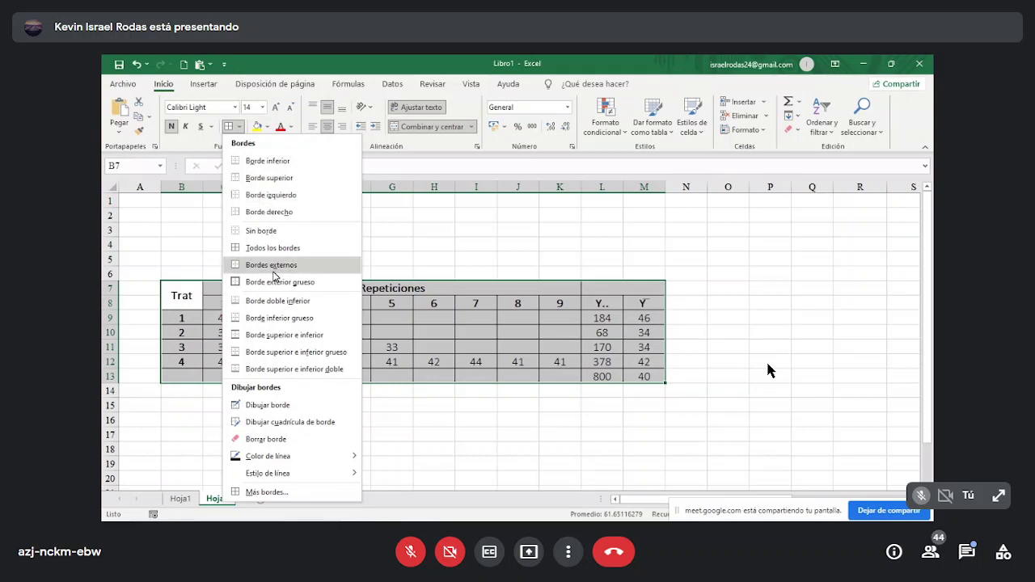
pyautogui.click(269, 65)
pyautogui.click(136, 64)
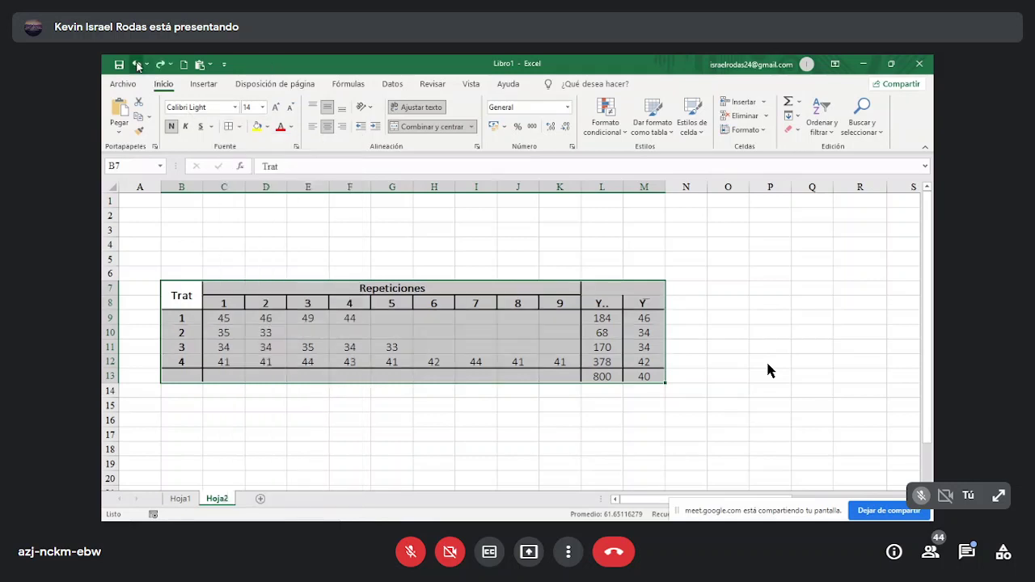
pyautogui.click(483, 474)
pyautogui.press('Right')
pyautogui.press('Right')
pyautogui.press('Up')
pyautogui.press('Up')
pyautogui.press('Up')
pyautogui.press('Up')
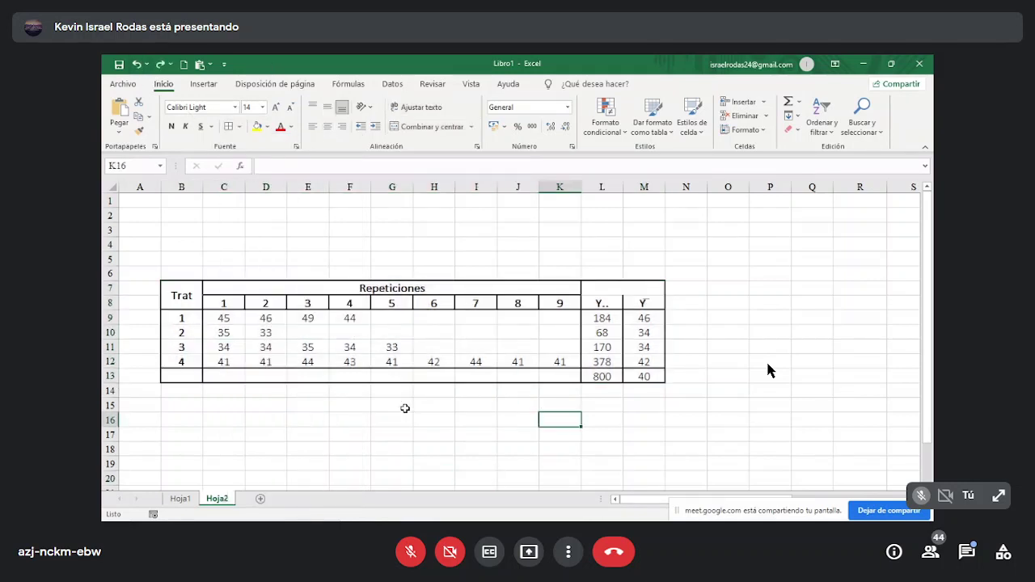
pyautogui.scroll(-2, 405, 408)
pyautogui.scroll(2, 405, 408)
# Step: Apply all thin borders to the header rows B7:M8 and to the treatment cells B9:B13
pyautogui.moveTo(188, 297); pyautogui.dragTo(621, 294)
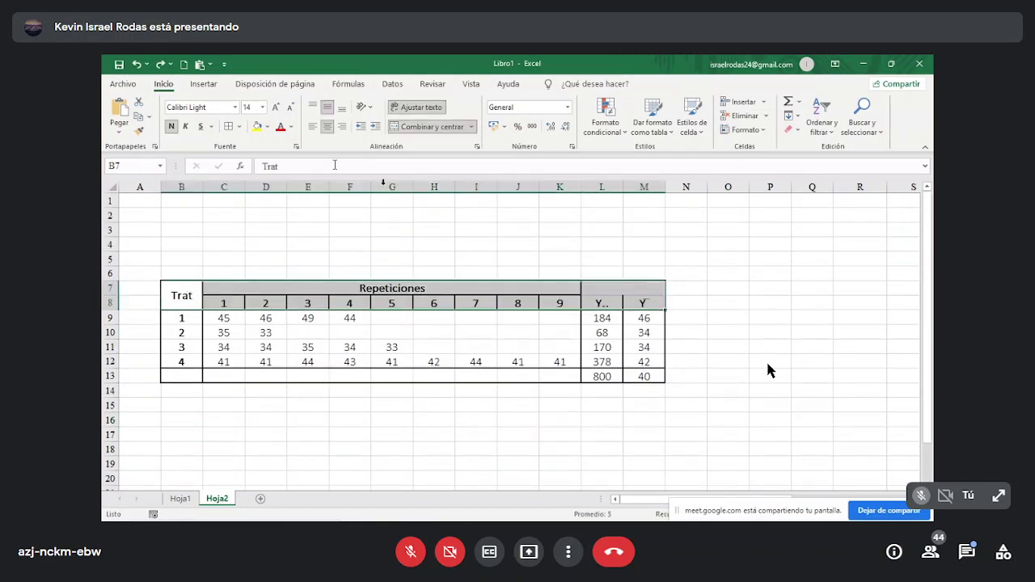
pyautogui.click(228, 126)
pyautogui.click(349, 462)
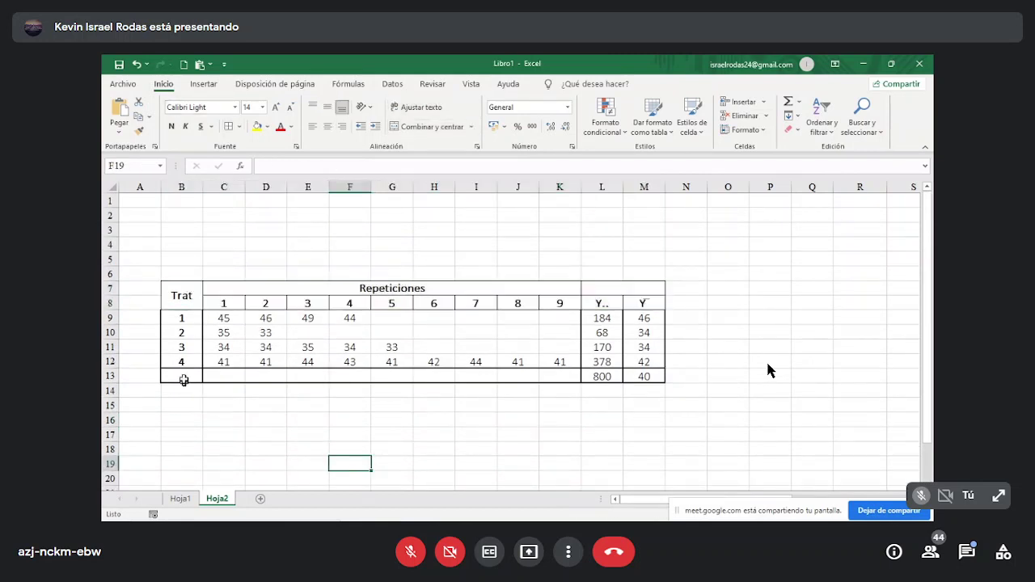
pyautogui.moveTo(178, 320); pyautogui.dragTo(187, 372)
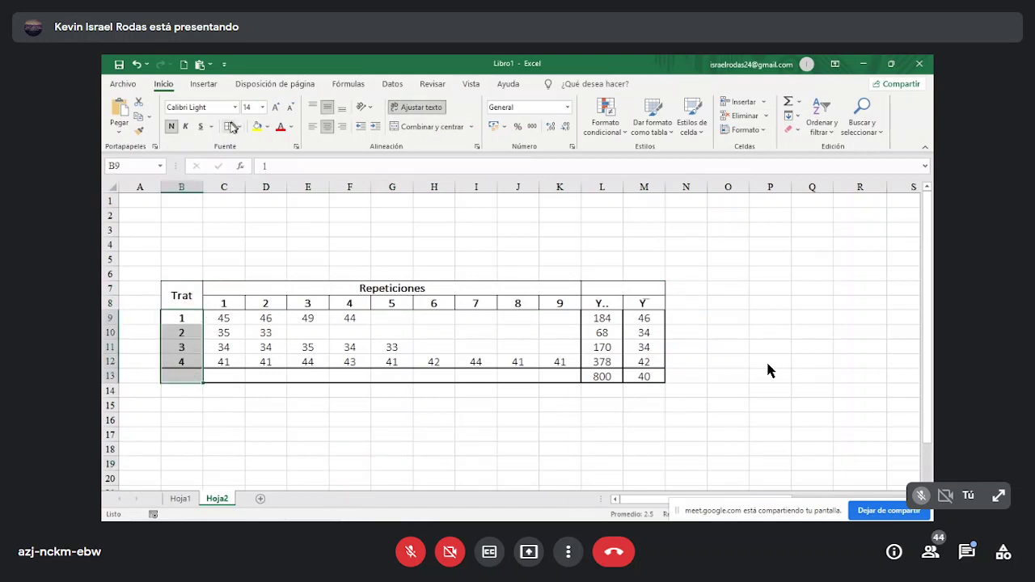
pyautogui.click(266, 404)
# Step: Apply all thin borders to the table's last row, B13:M13
pyautogui.moveTo(189, 374); pyautogui.dragTo(650, 378)
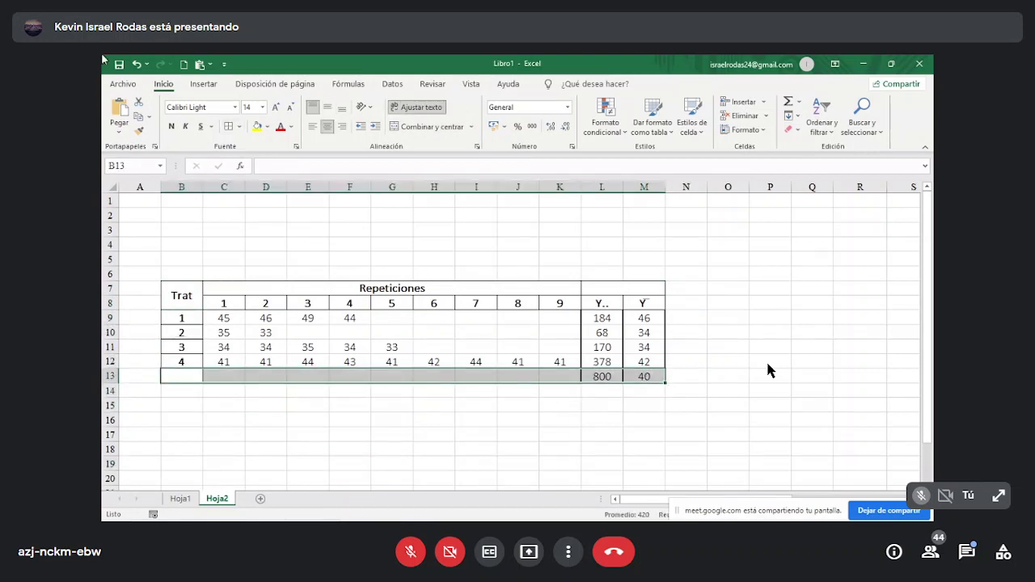
pyautogui.click(226, 129)
pyautogui.click(598, 416)
# Step: Clear the totals and means in L9:M13 under the Y.. and Y headers
pyautogui.moveTo(602, 318); pyautogui.dragTo(644, 376)
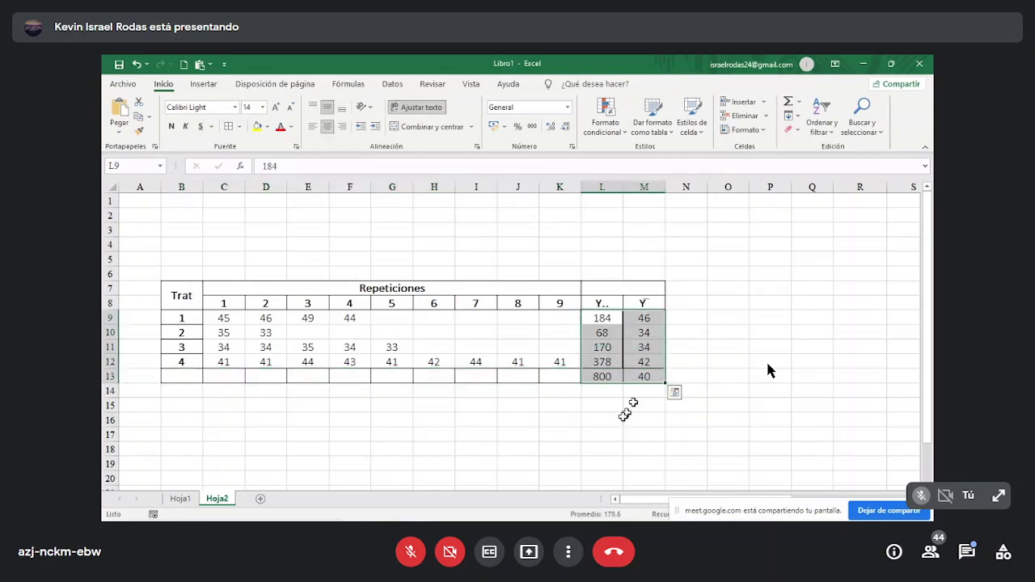
pyautogui.click(625, 414)
pyautogui.moveTo(601, 318); pyautogui.dragTo(636, 379)
pyautogui.press('Delete')
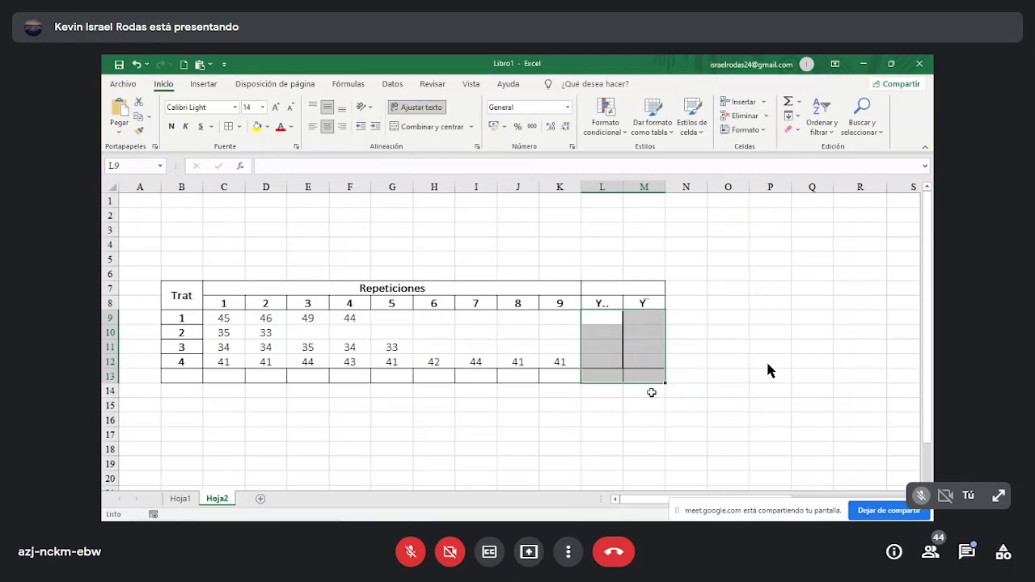
# Step: Enter =SUMA(C9:K9) in L9 to total the repetitions of treatment 1
pyautogui.click(604, 317)
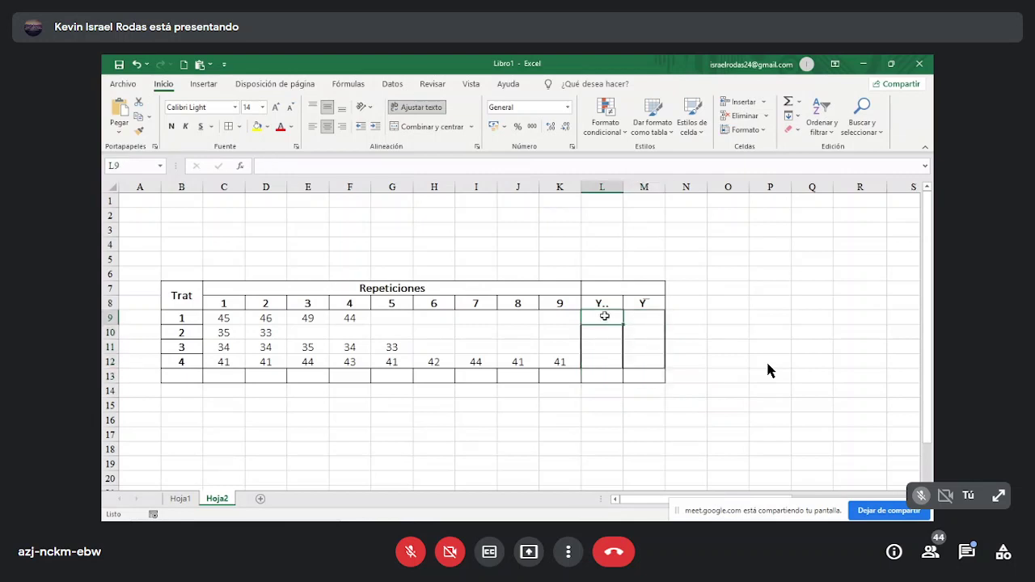
pyautogui.click(800, 102)
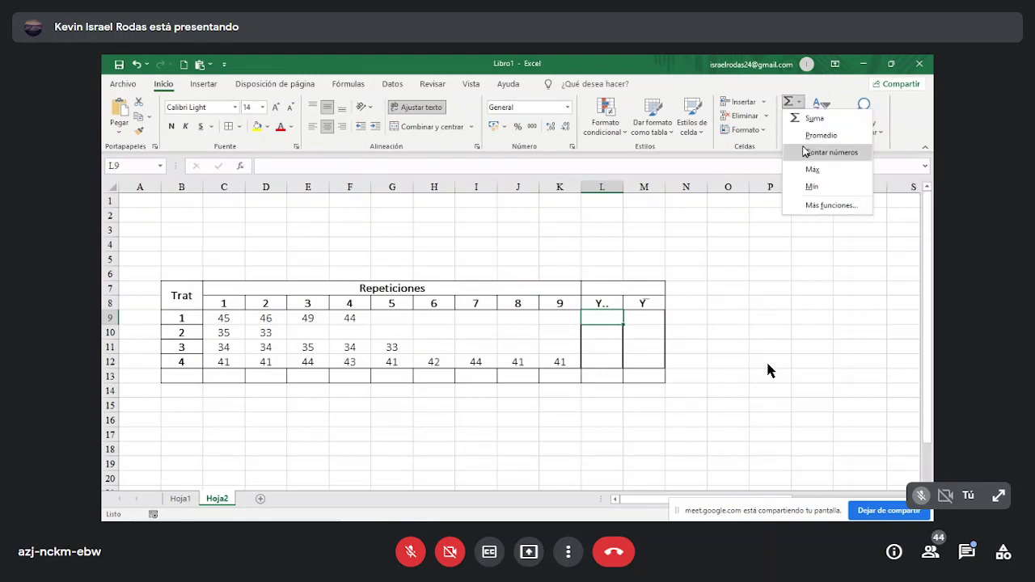
pyautogui.click(814, 119)
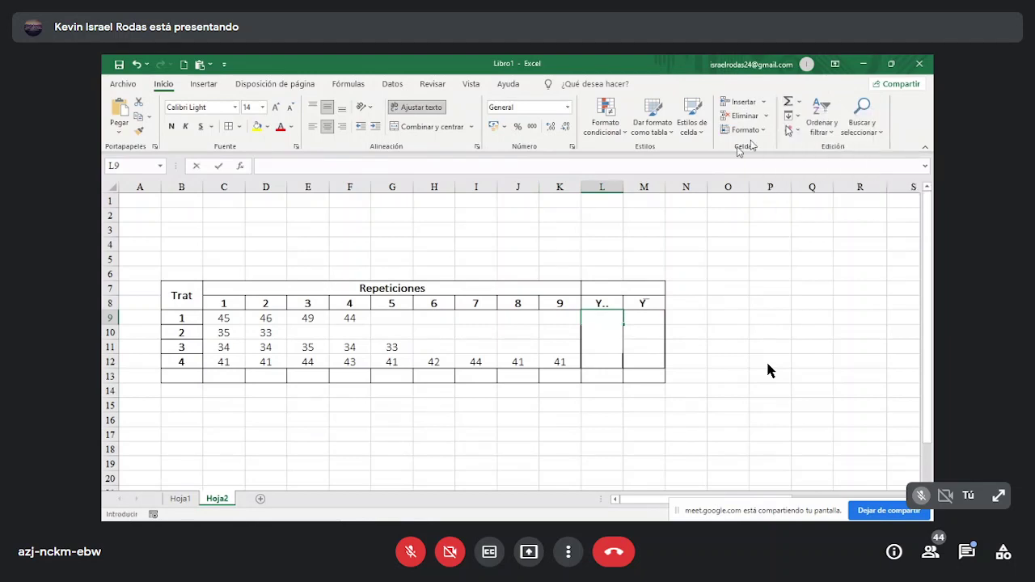
pyautogui.click(223, 320)
pyautogui.moveTo(224, 319); pyautogui.dragTo(551, 319)
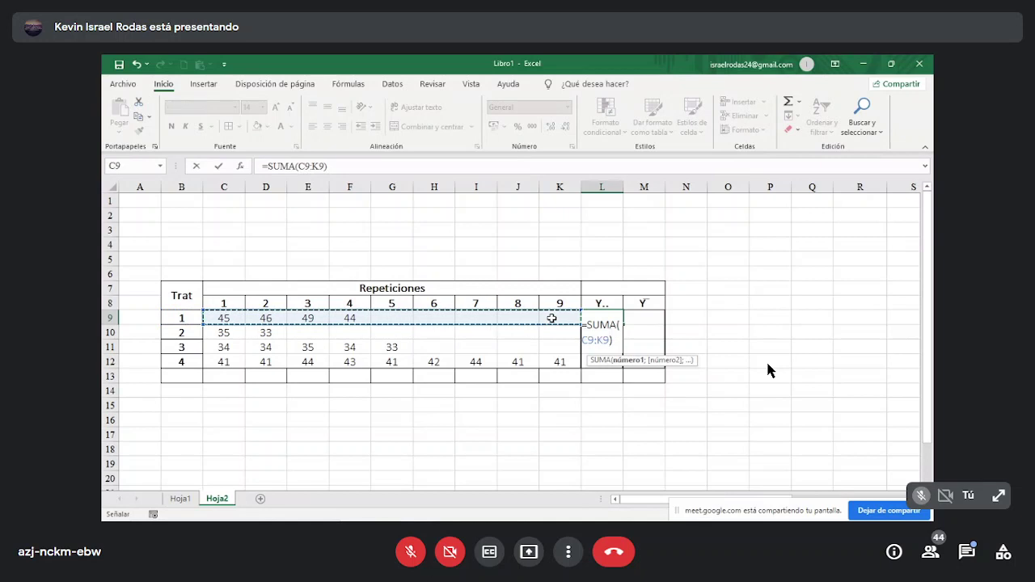
pyautogui.press('Return')
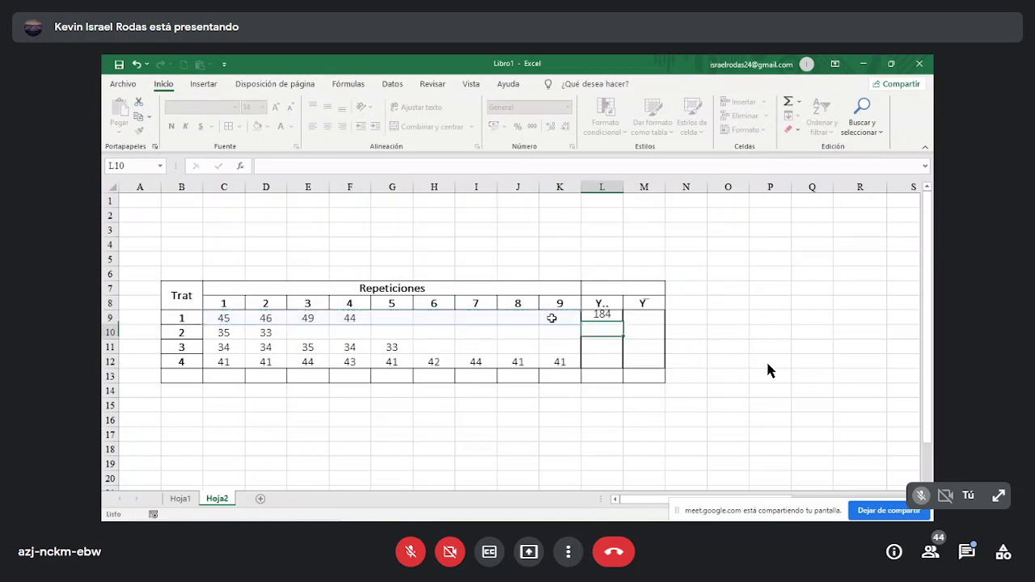
# Step: Fill the L9 total formula down to L12 and sum the four treatment totals in L13
pyautogui.click(602, 318)
pyautogui.moveTo(623, 325); pyautogui.dragTo(624, 366)
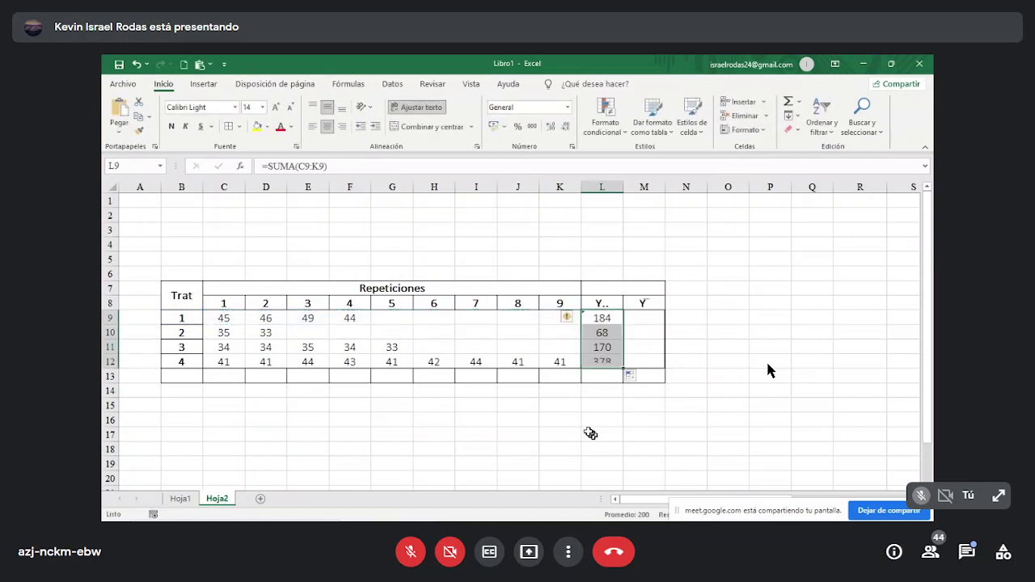
pyautogui.click(629, 375)
pyautogui.click(645, 360)
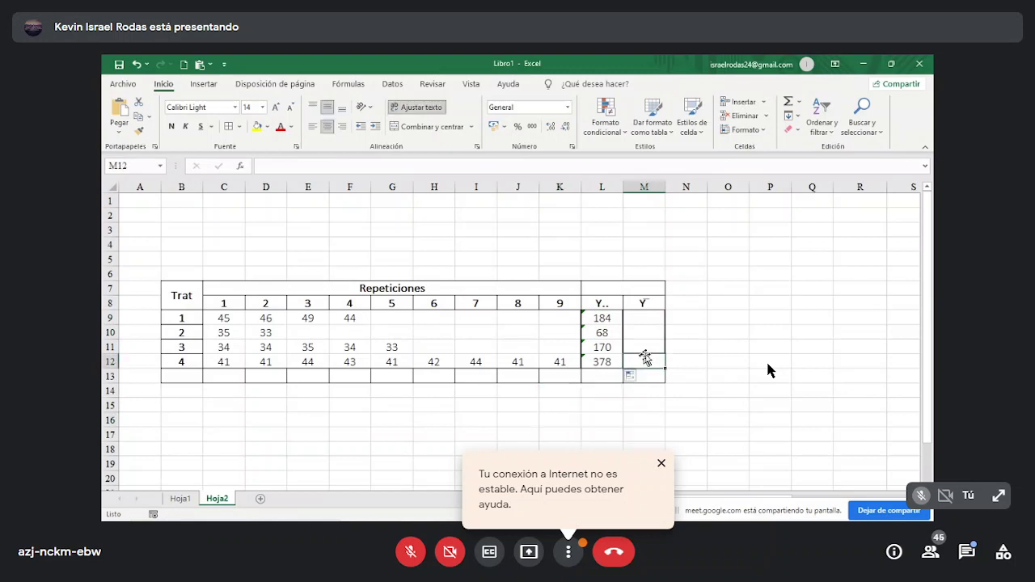
pyautogui.click(602, 375)
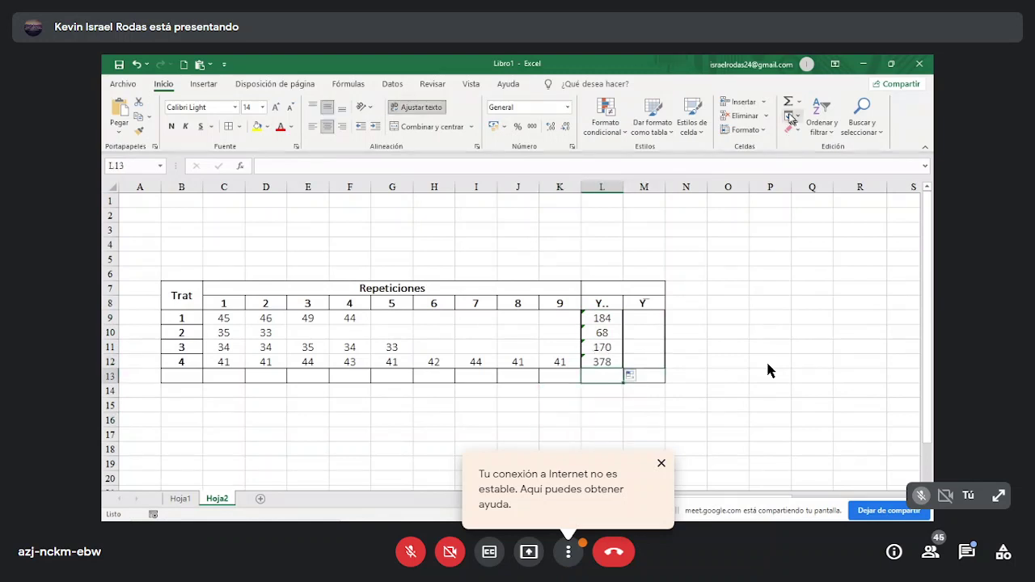
pyautogui.click(788, 102)
pyautogui.press('Return')
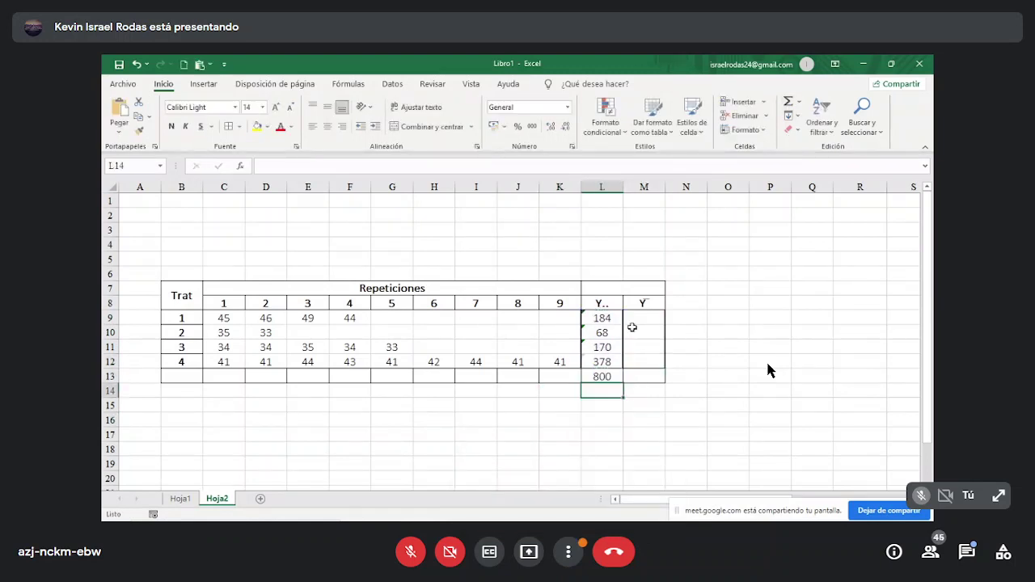
# Step: Enter =PROMEDIO(C9:K9) in M9 for the mean of treatment 1 and fill it down to M12
pyautogui.click(648, 324)
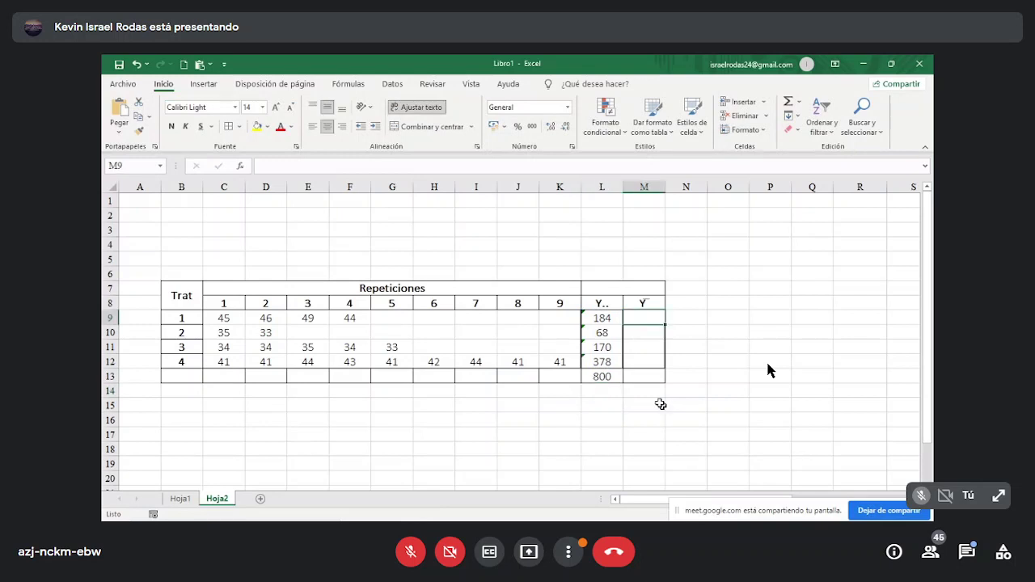
pyautogui.click(798, 102)
pyautogui.click(798, 102)
pyautogui.moveTo(227, 319); pyautogui.dragTo(566, 318)
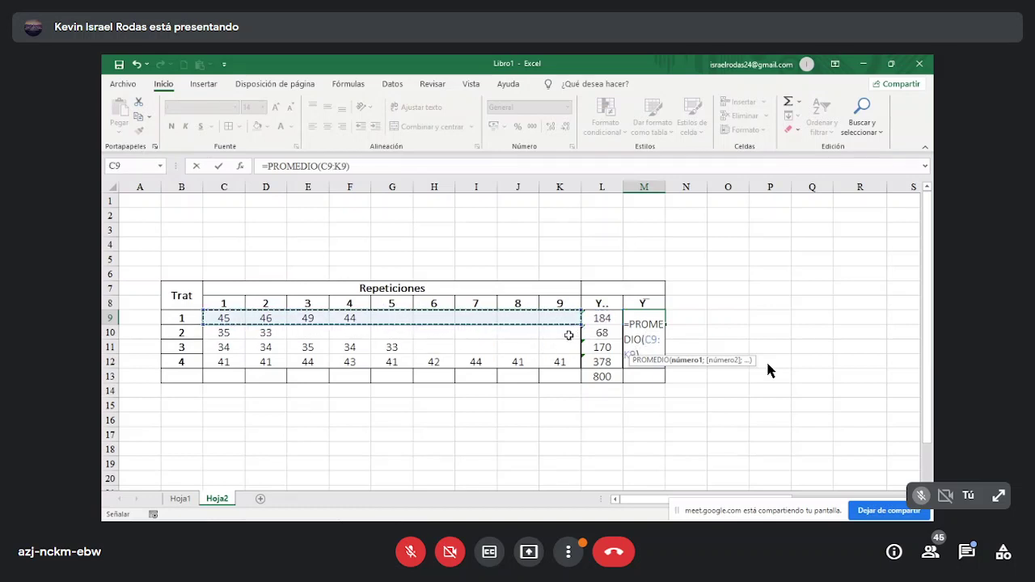
pyautogui.press('Return')
pyautogui.click(643, 319)
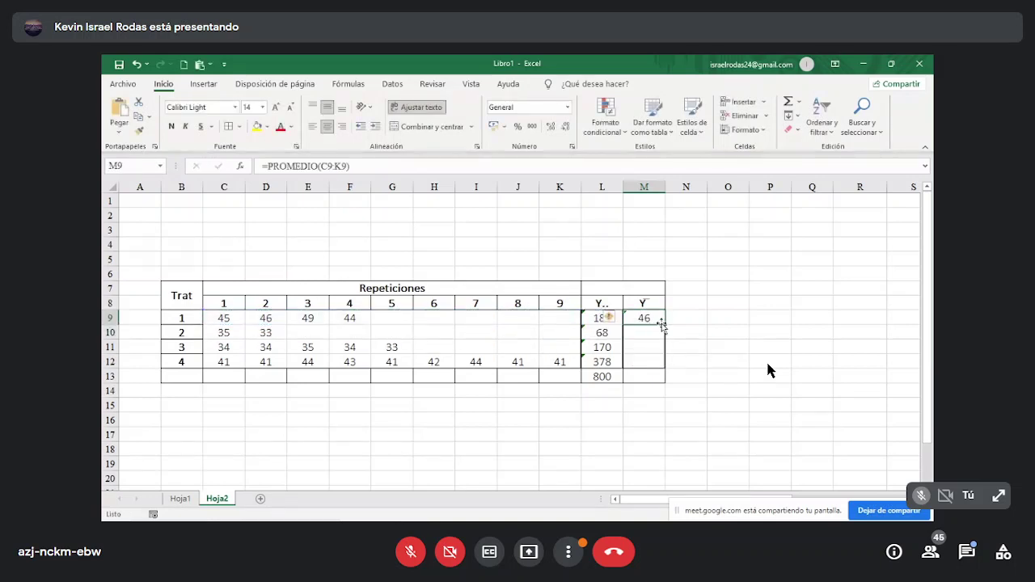
pyautogui.moveTo(666, 325); pyautogui.dragTo(666, 370)
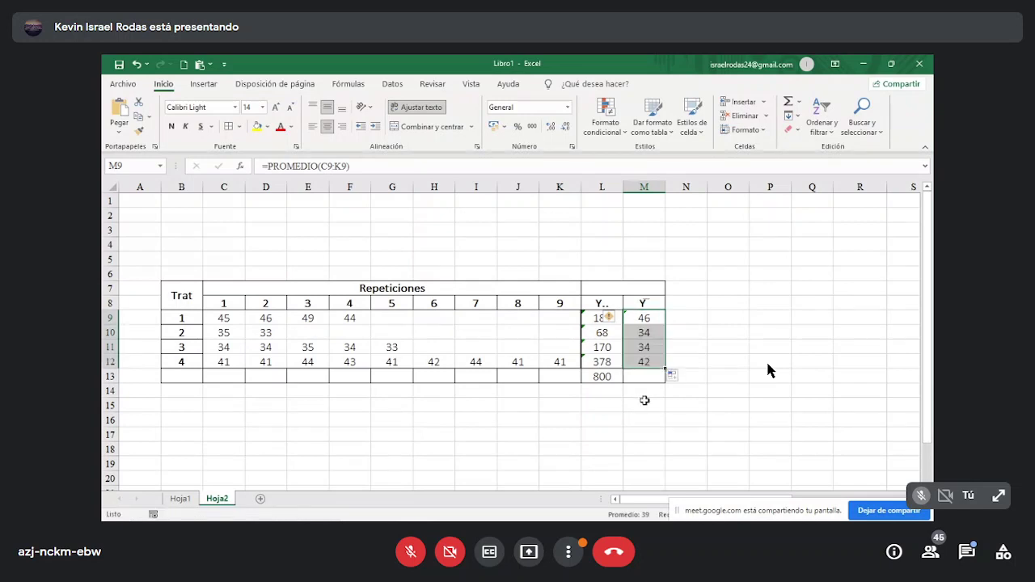
# Step: Calculate the general mean of all observations in M13 with =PROMEDIO(C9:K12)
pyautogui.click(643, 377)
pyautogui.click(800, 103)
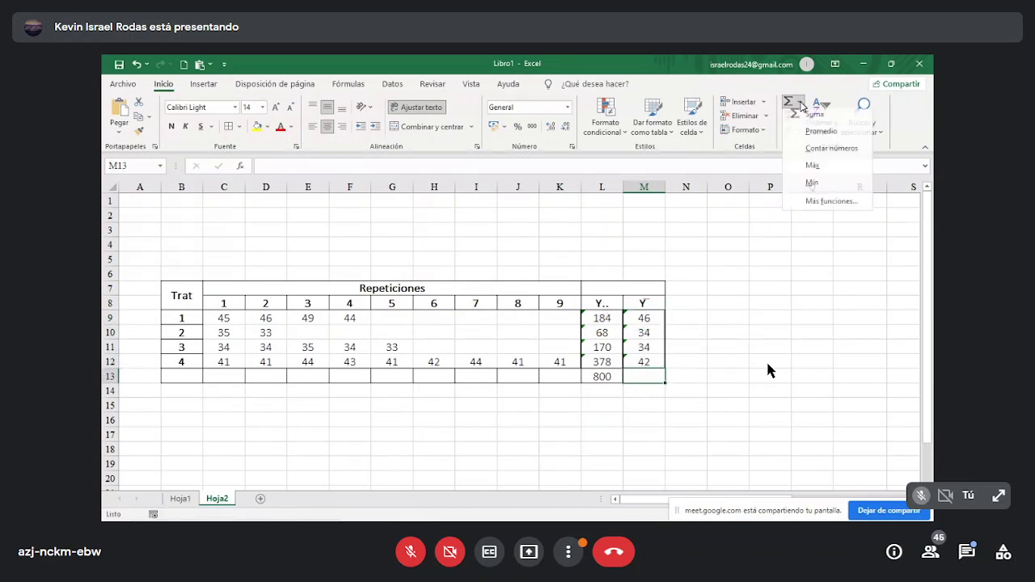
pyautogui.click(821, 131)
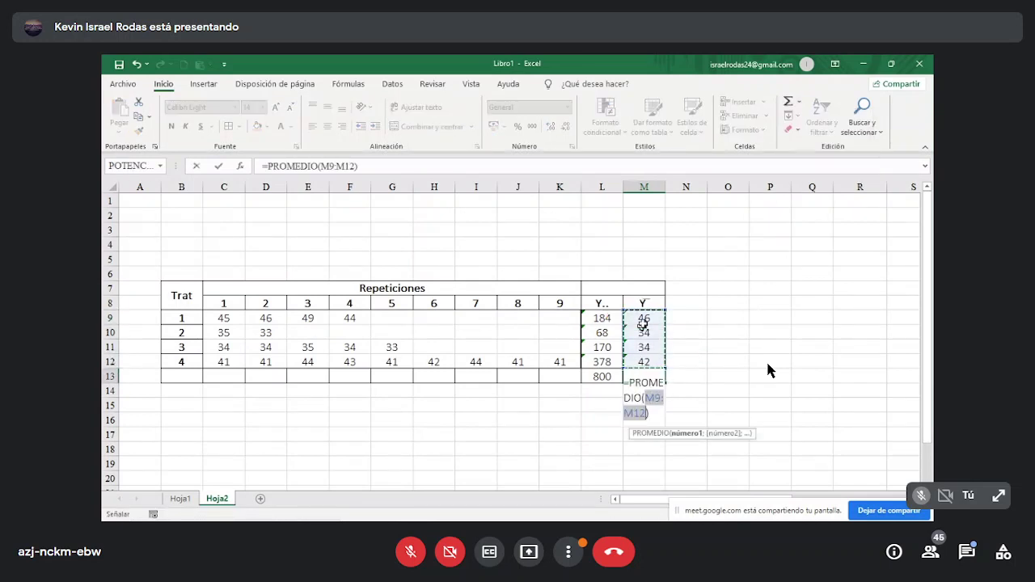
pyautogui.moveTo(221, 318); pyautogui.dragTo(548, 363)
pyautogui.press('Return')
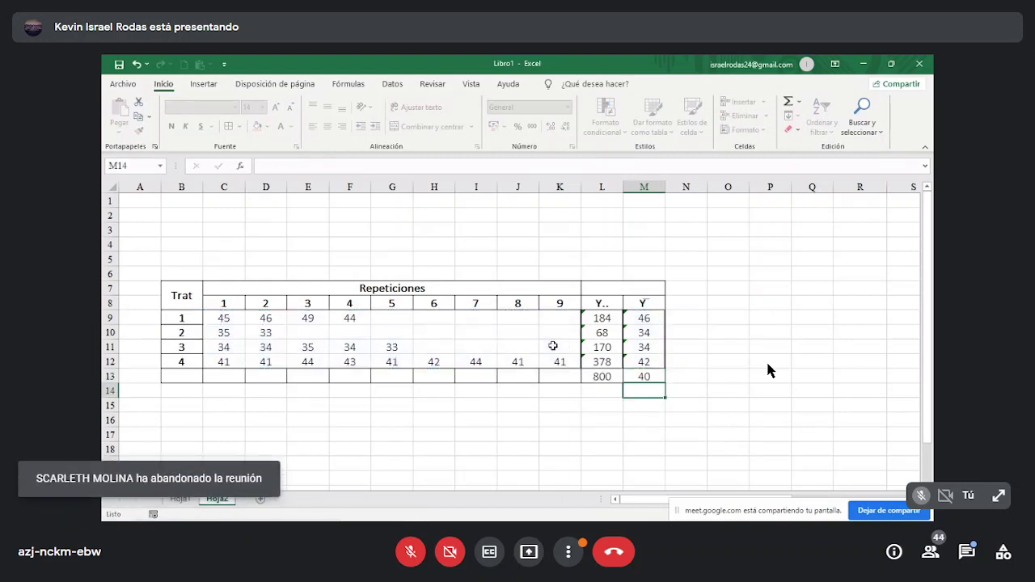
pyautogui.click(646, 376)
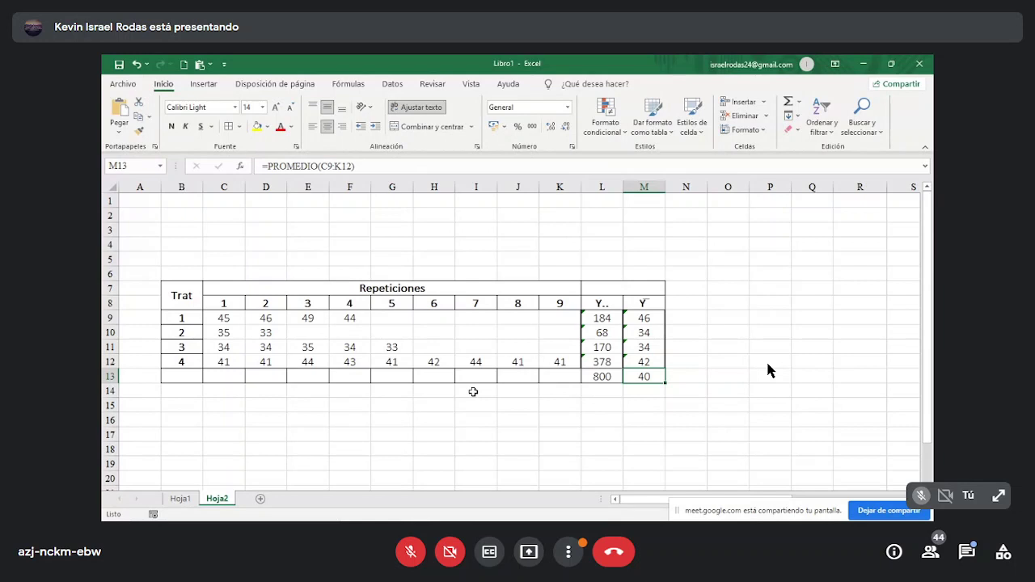
pyautogui.click(207, 389)
pyautogui.click(238, 418)
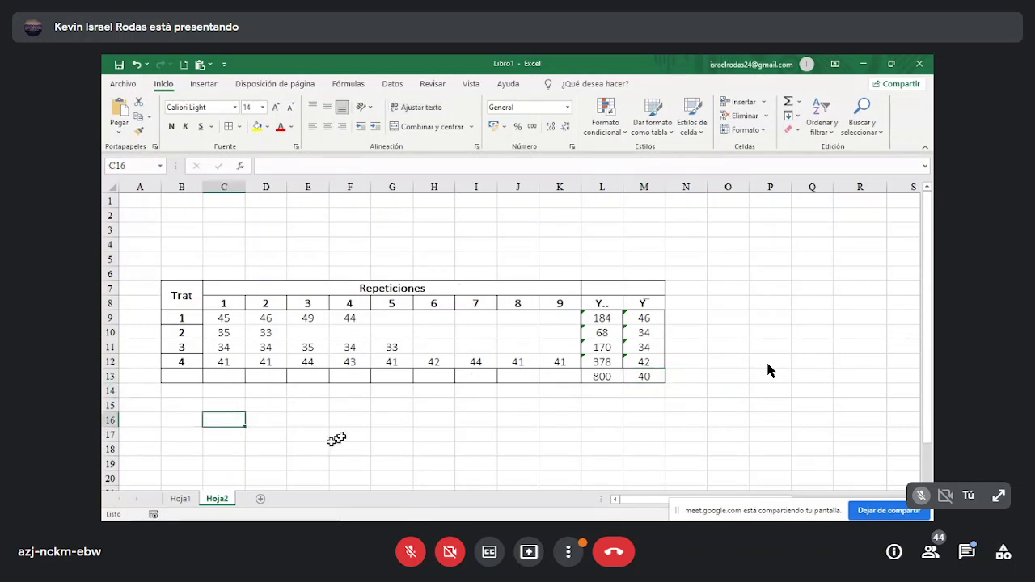
pyautogui.click(230, 393)
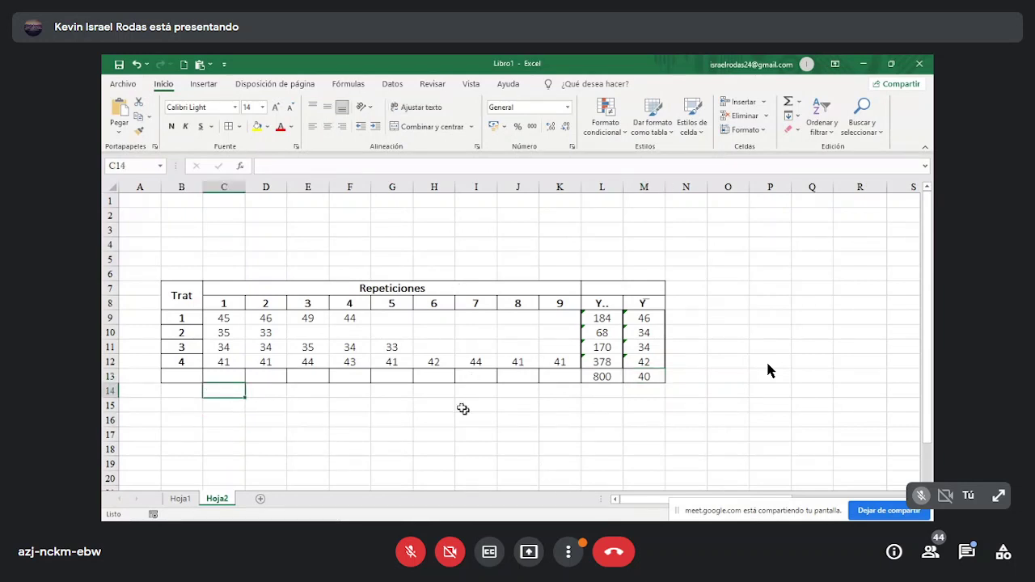
pyautogui.click(283, 417)
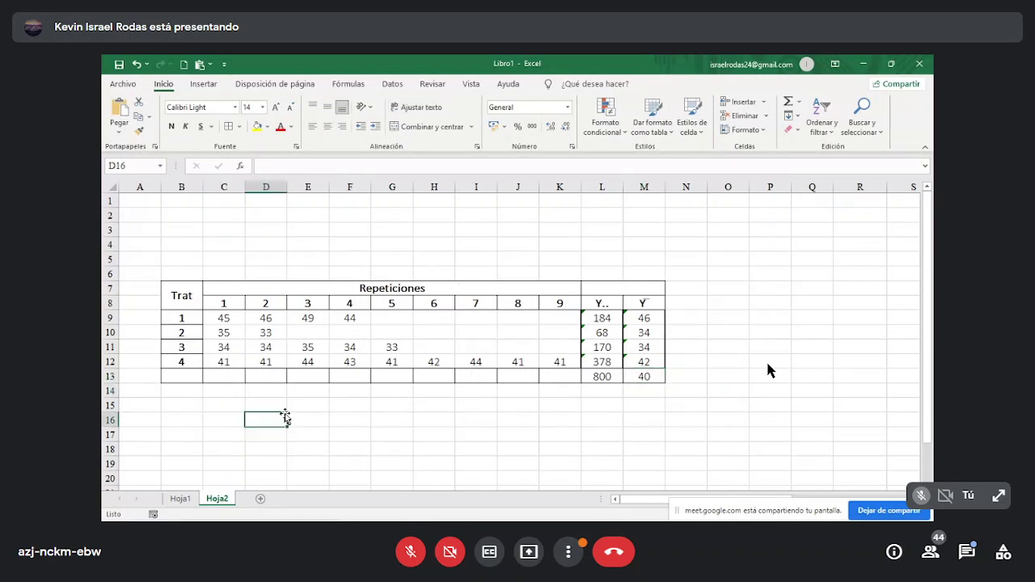
# Step: Copy the variance analysis table C15:J20 from Hoja1 and paste it as values only at B16 on Hoja2
pyautogui.click(181, 498)
pyautogui.scroll(-2, 218, 412)
pyautogui.click(208, 373)
pyautogui.moveTo(189, 272)
pyautogui.mouseDown()
pyautogui.moveTo(189, 294)
pyautogui.moveTo(420, 361)
pyautogui.moveTo(555, 355)
pyautogui.moveTo(538, 350)
pyautogui.mouseUp()
pyautogui.rightClick(539, 350)
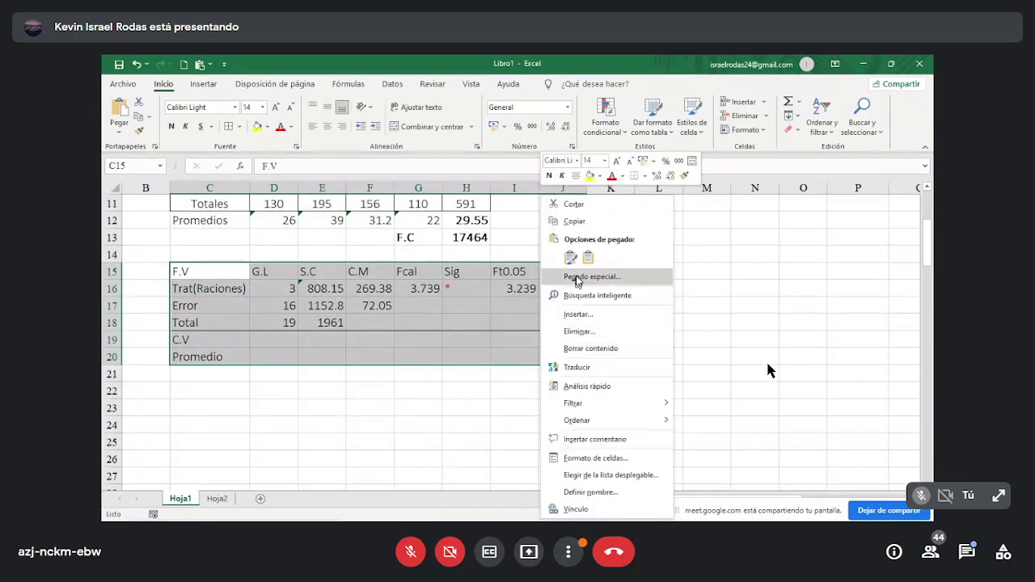
pyautogui.click(570, 225)
pyautogui.click(218, 499)
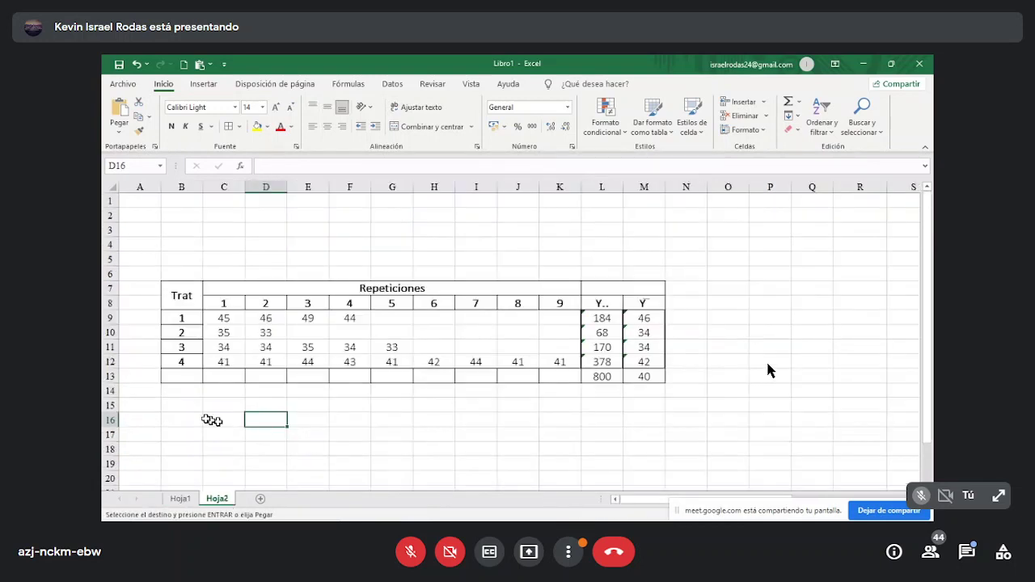
pyautogui.click(193, 415)
pyautogui.click(119, 128)
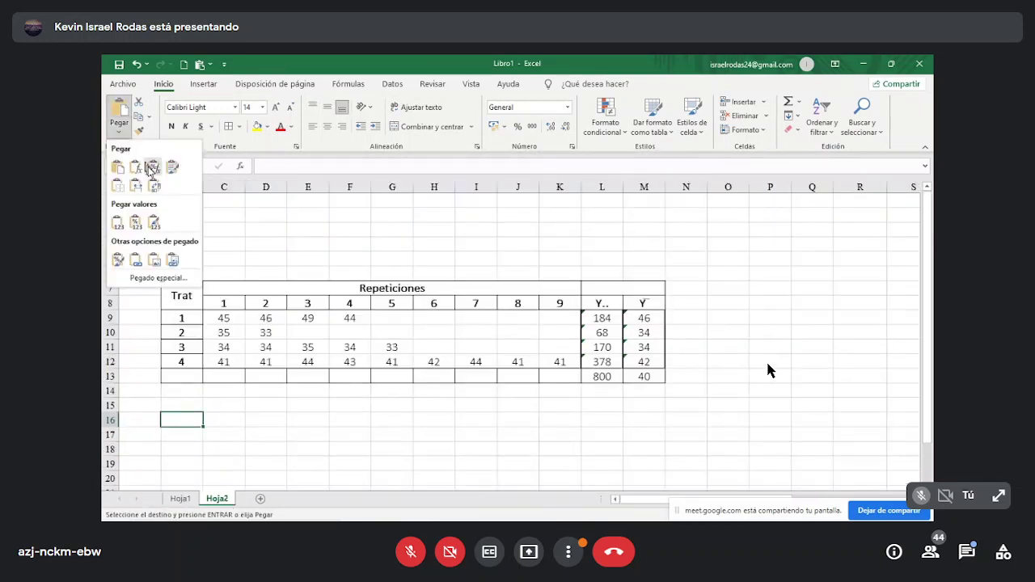
pyautogui.click(112, 228)
pyautogui.scroll(-4, 272, 409)
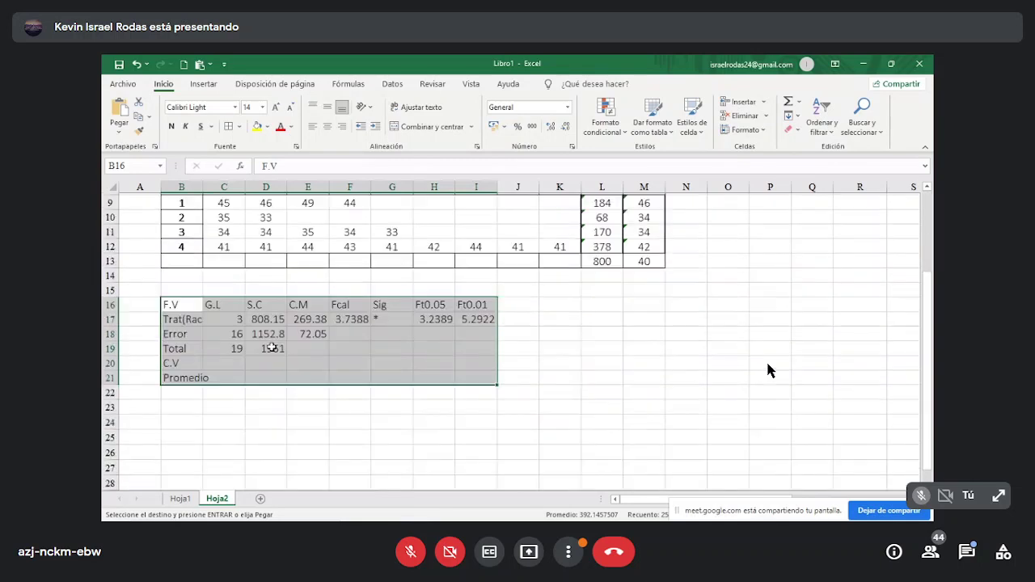
# Step: Clear the copied numbers in C17:I19 and widen column B to fit the source-of-variation labels
pyautogui.click(227, 290)
pyautogui.moveTo(227, 290); pyautogui.dragTo(480, 319)
pyautogui.press('Delete')
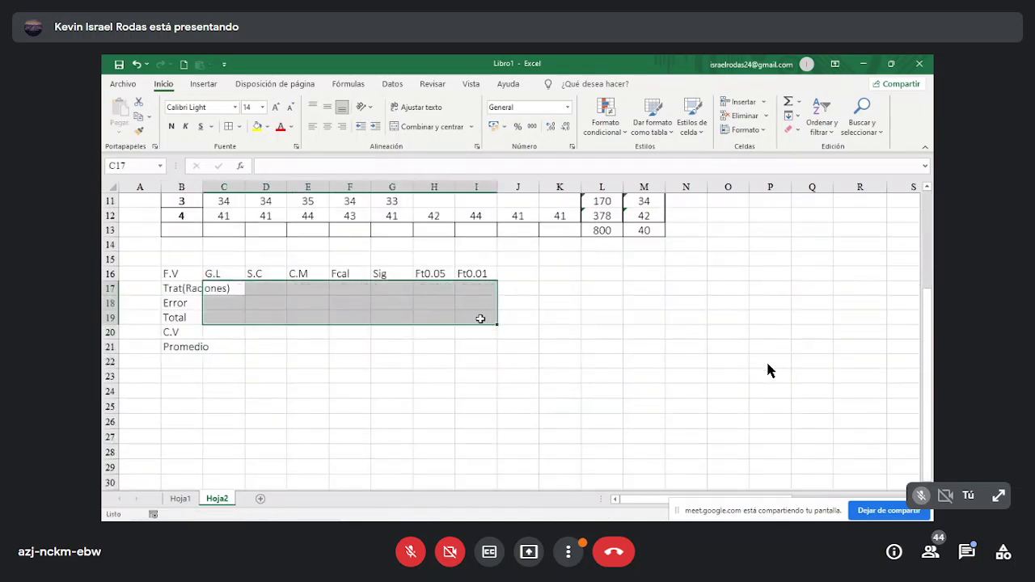
pyautogui.click(313, 337)
pyautogui.scroll(2, 312, 337)
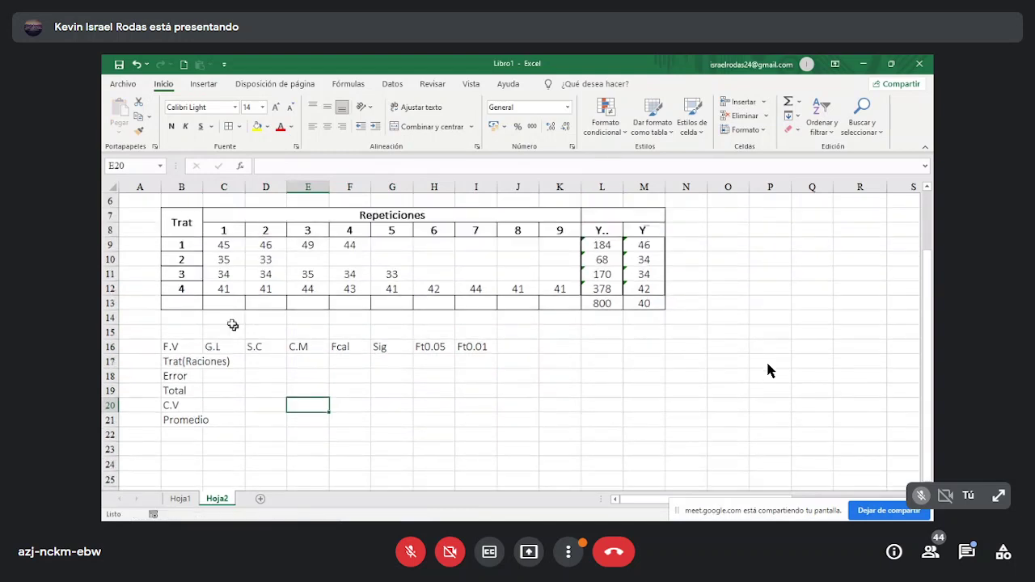
pyautogui.moveTo(206, 188); pyautogui.dragTo(238, 197)
# Step: Apply a top border and a bottom border to the variance analysis table B16:I19
pyautogui.moveTo(186, 350)
pyautogui.mouseDown()
pyautogui.moveTo(526, 379)
pyautogui.moveTo(524, 388)
pyautogui.mouseUp()
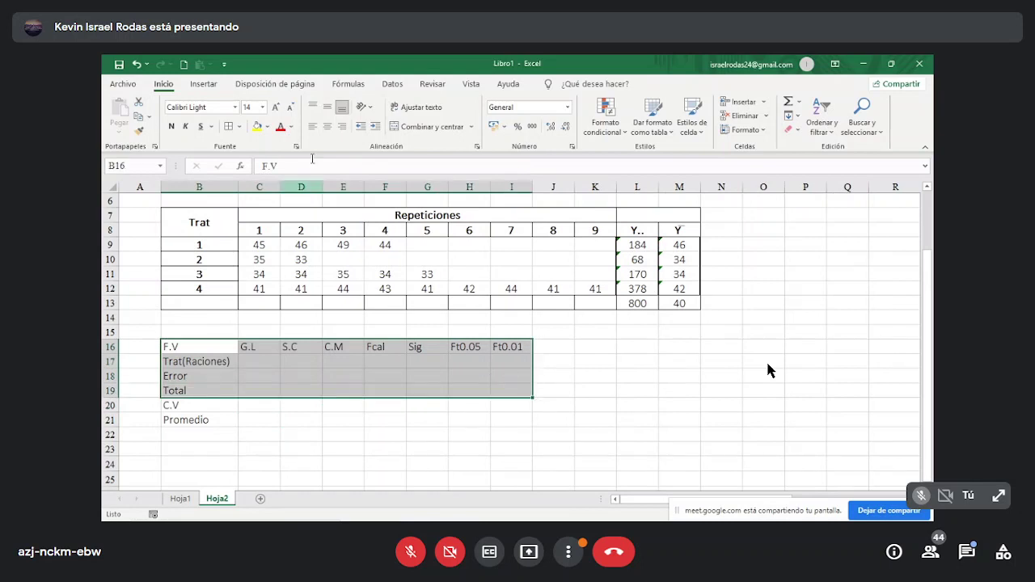
pyautogui.click(238, 127)
pyautogui.click(258, 166)
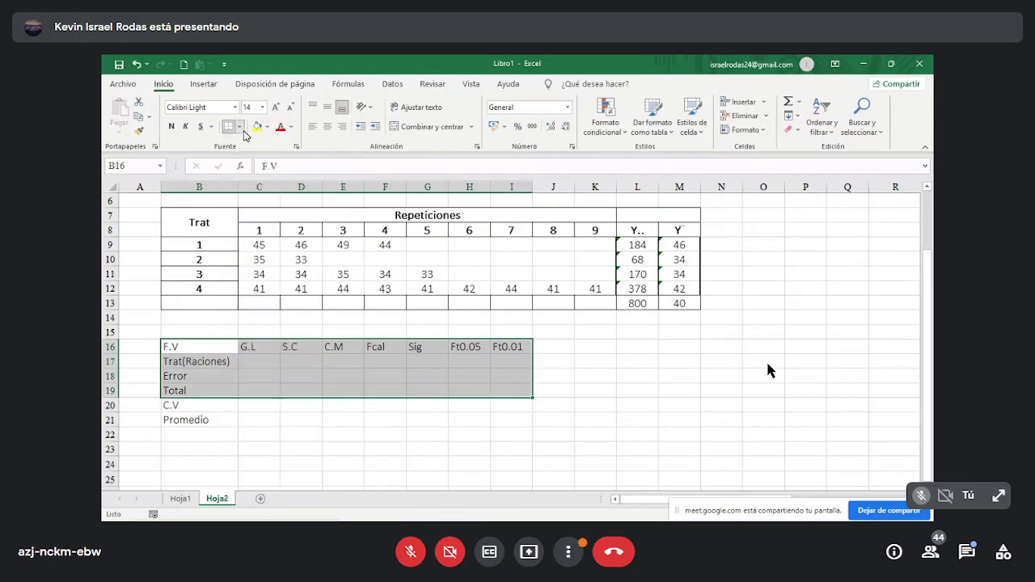
pyautogui.click(240, 127)
pyautogui.click(257, 200)
pyautogui.click(408, 443)
pyautogui.click(263, 406)
# Step: Enter 3 as the treatment degrees of freedom in C17
pyautogui.click(267, 362)
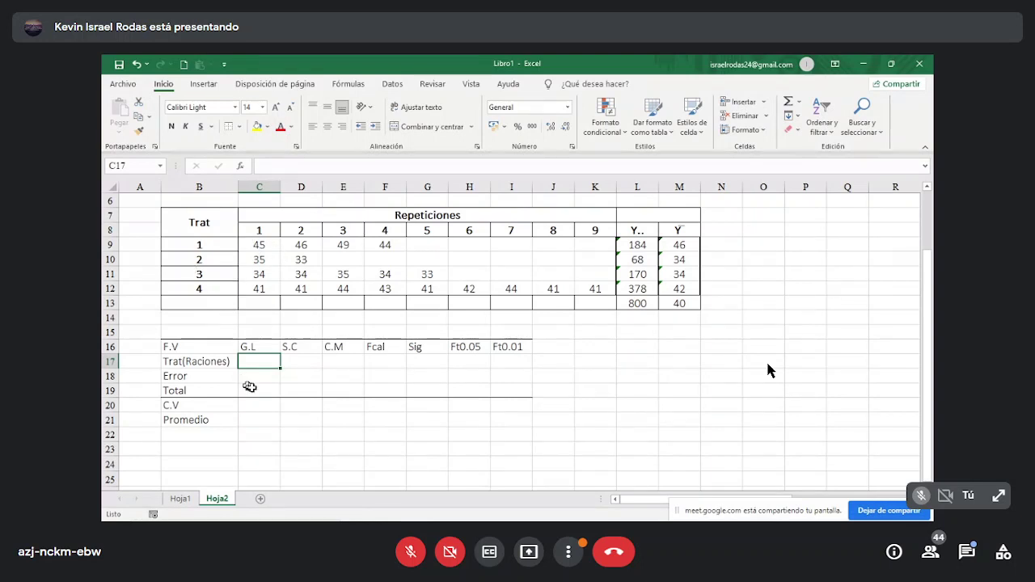
pyautogui.write('3')
pyautogui.press('Return')
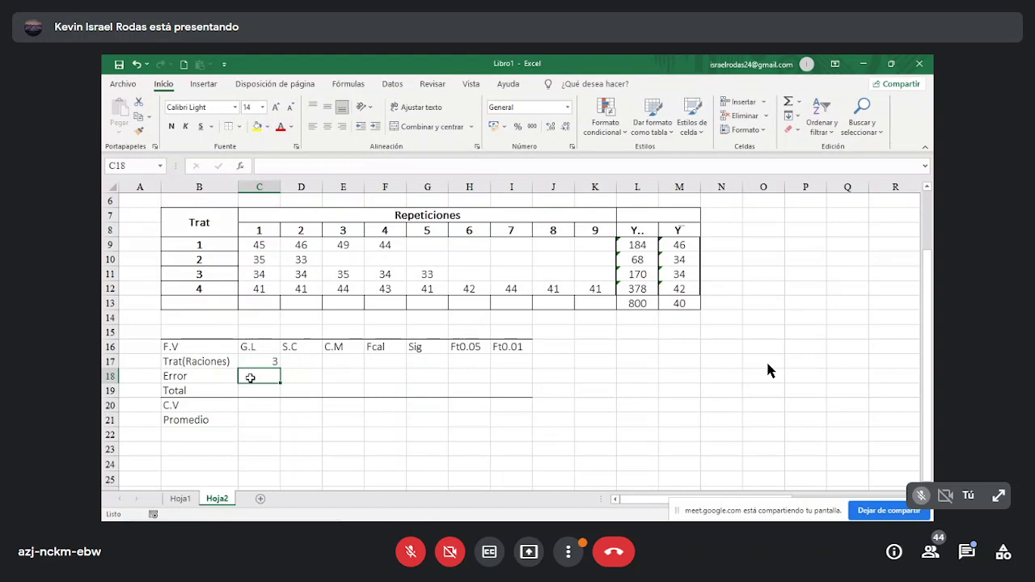
# Step: Check the count of observations in C9:K12 and enter 19 as the total degrees of freedom in C19
pyautogui.click(248, 390)
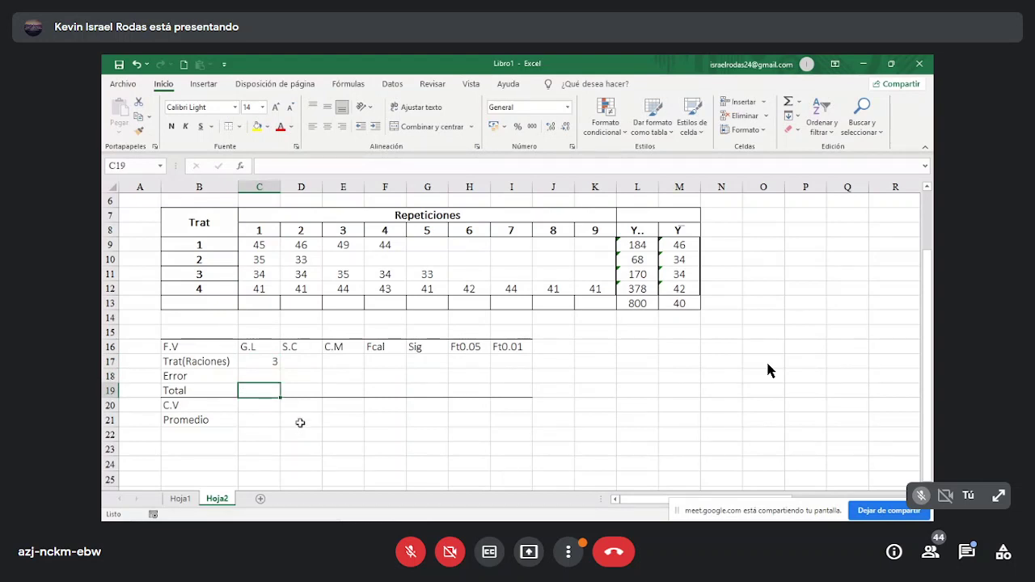
pyautogui.moveTo(260, 245); pyautogui.dragTo(598, 290)
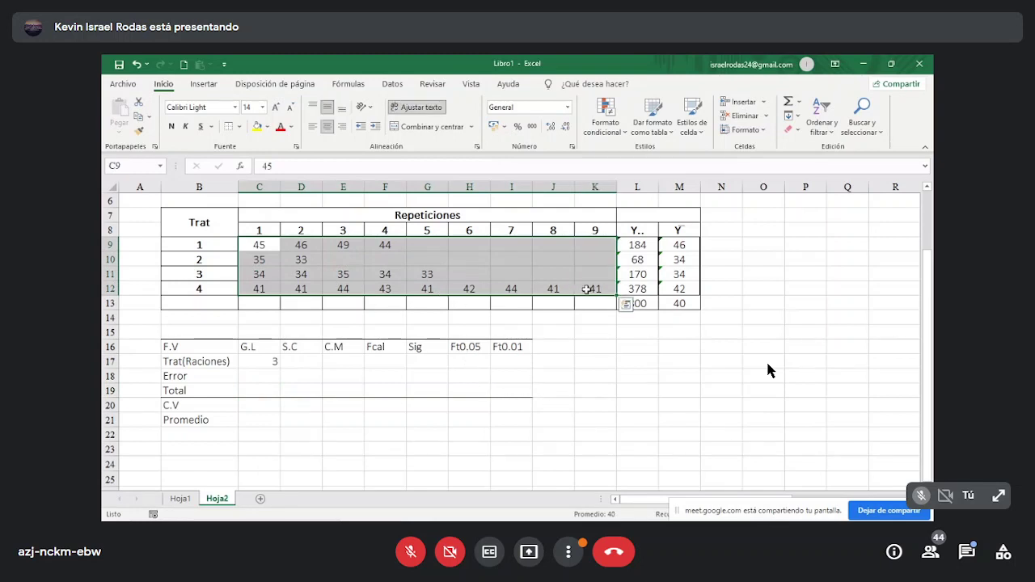
pyautogui.click(271, 409)
pyautogui.click(264, 376)
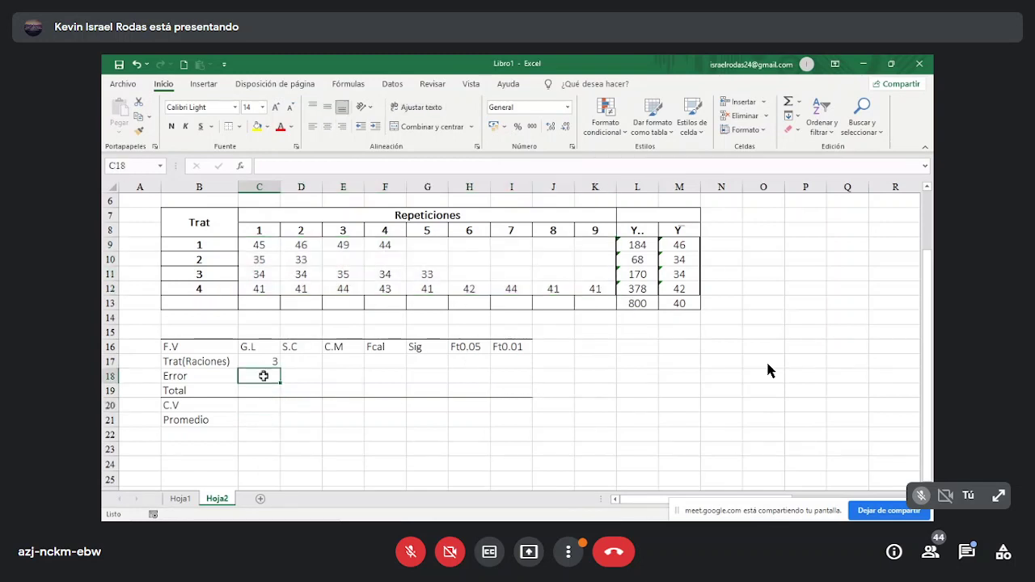
pyautogui.click(261, 390)
pyautogui.click(262, 376)
pyautogui.click(264, 395)
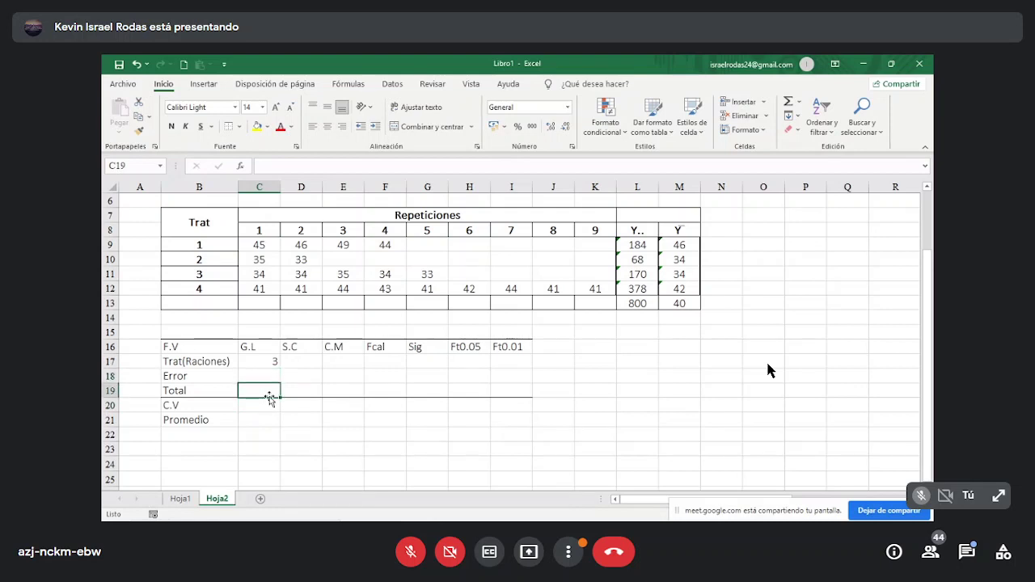
pyautogui.write('19')
pyautogui.press('Return')
pyautogui.click(262, 392)
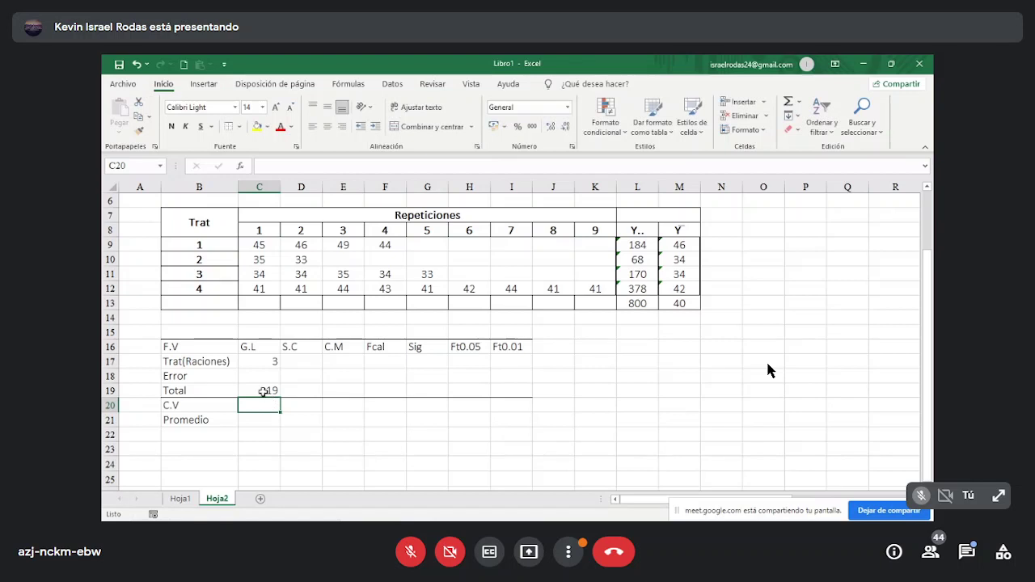
# Step: Calculate the error degrees of freedom in C18 with the formula +C19-C17
pyautogui.click(260, 380)
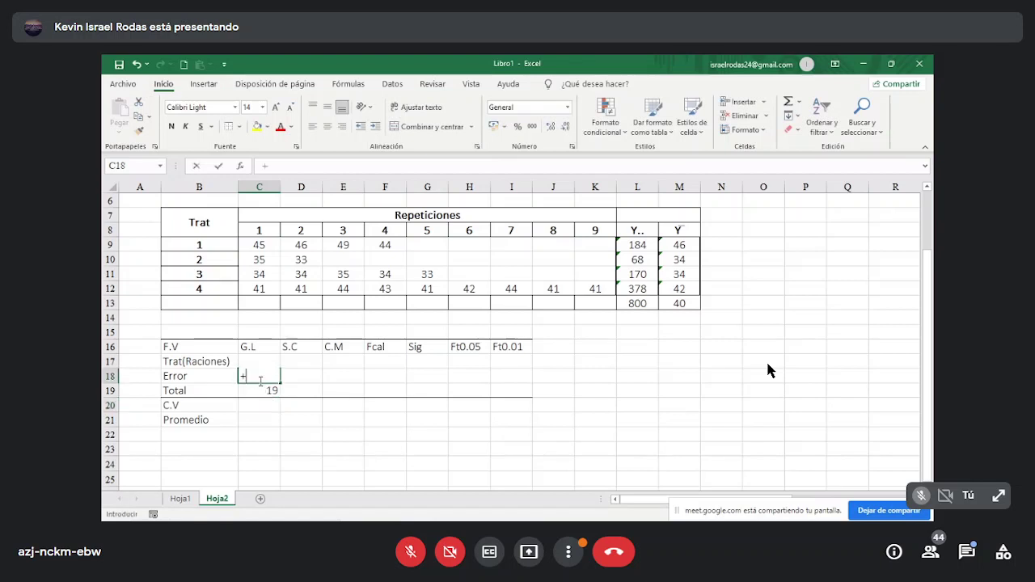
pyautogui.write('+')
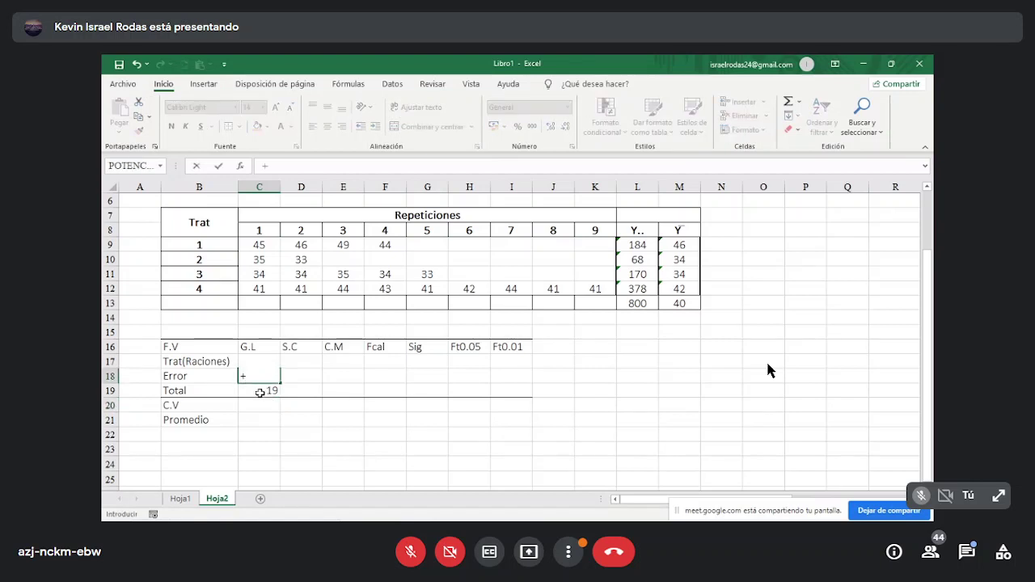
pyautogui.click(259, 391)
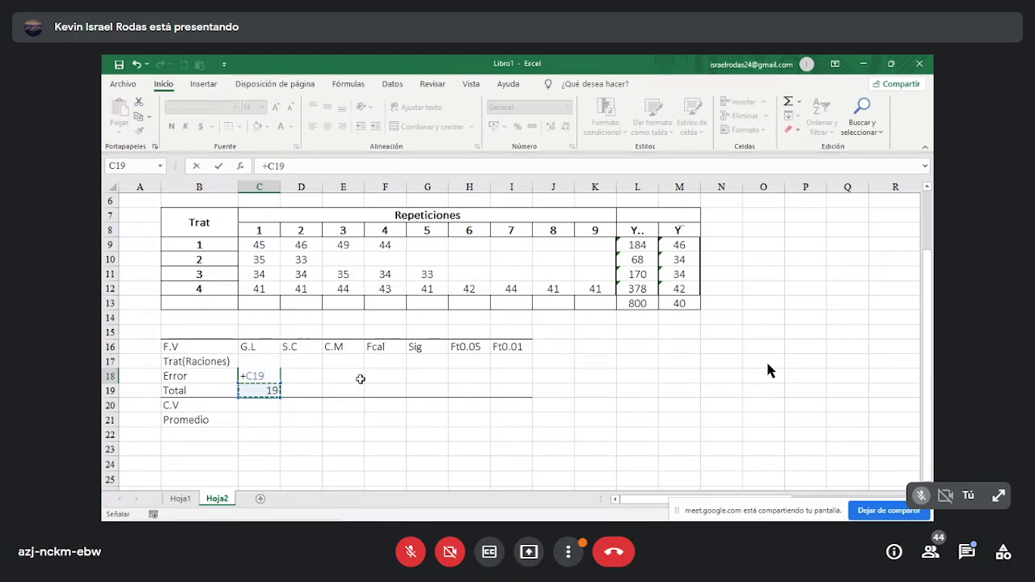
pyautogui.click(305, 360)
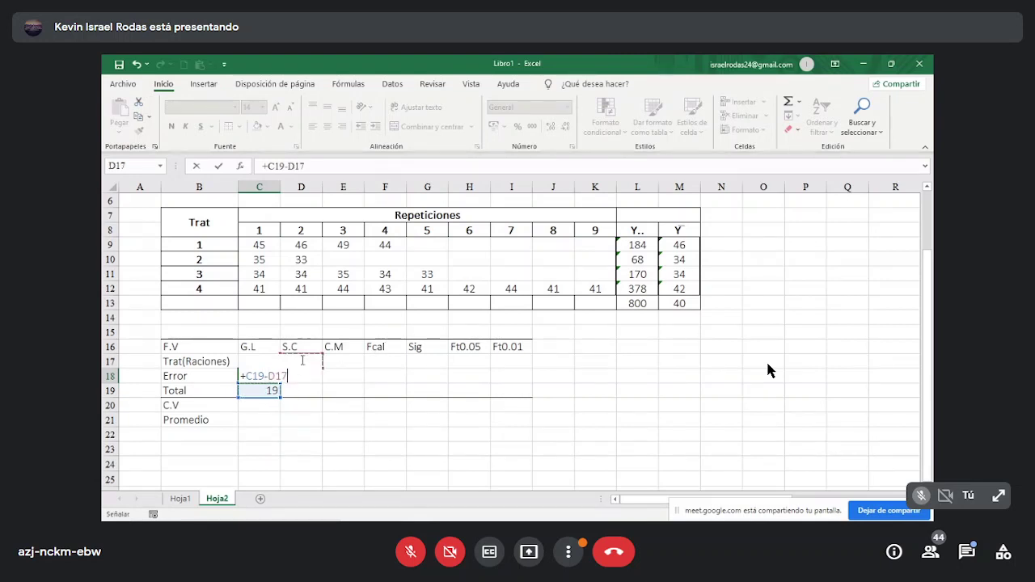
pyautogui.press('Left')
pyautogui.press('Return')
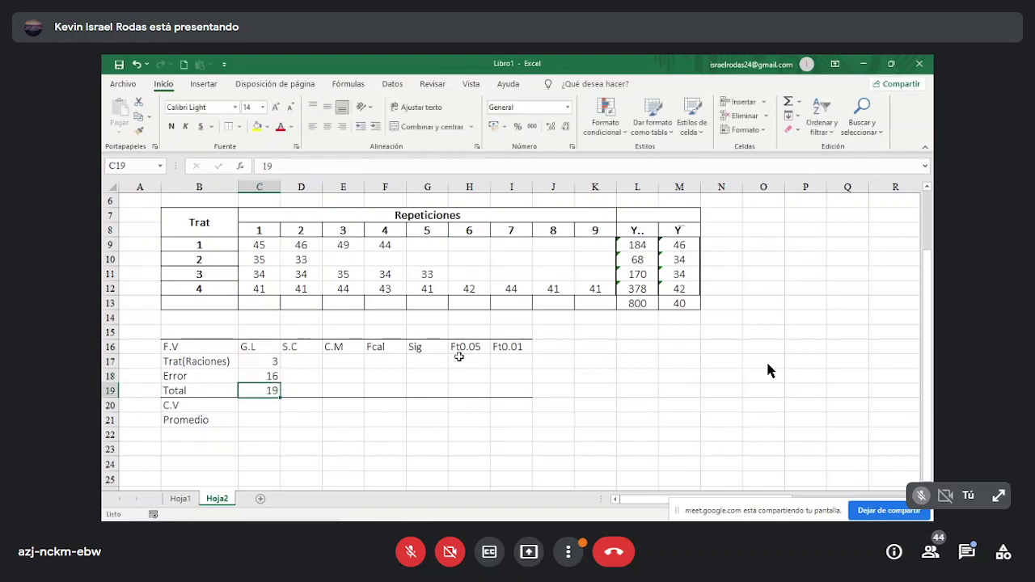
pyautogui.click(258, 374)
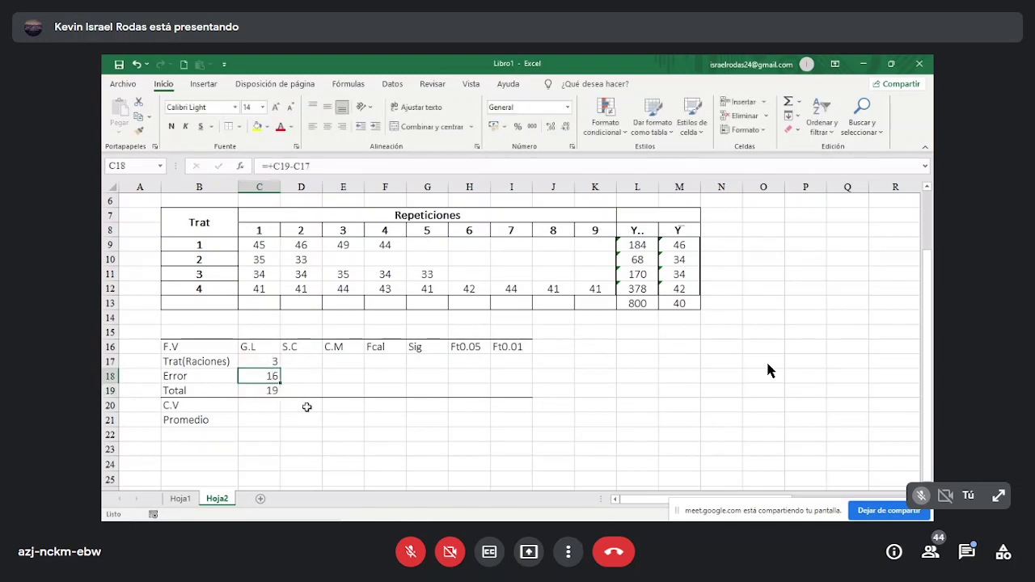
pyautogui.click(305, 374)
pyautogui.click(306, 361)
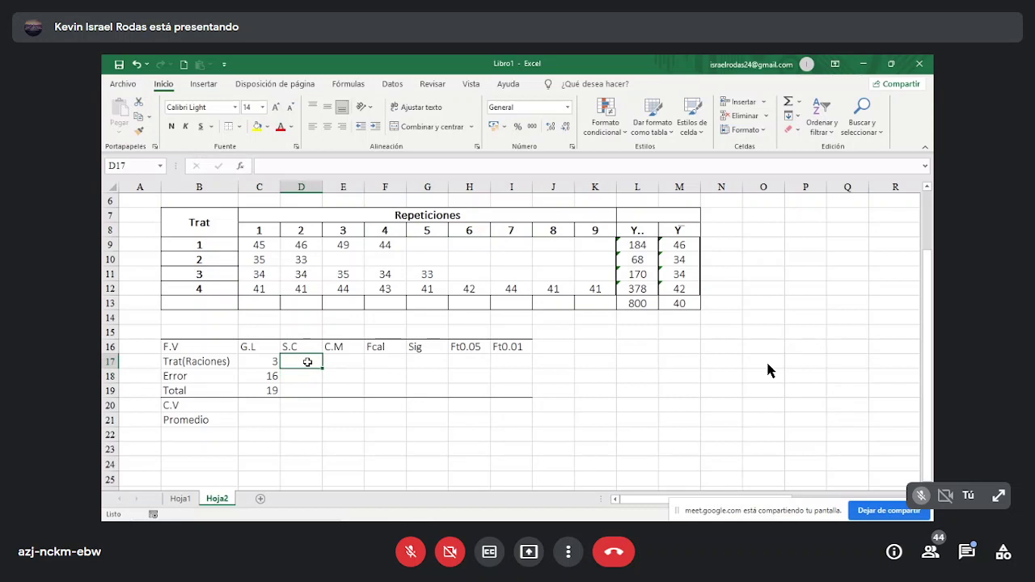
# Step: Enter the label F.C for the correction factor in J14, below the data table
pyautogui.click(552, 318)
pyautogui.click(607, 317)
pyautogui.click(638, 318)
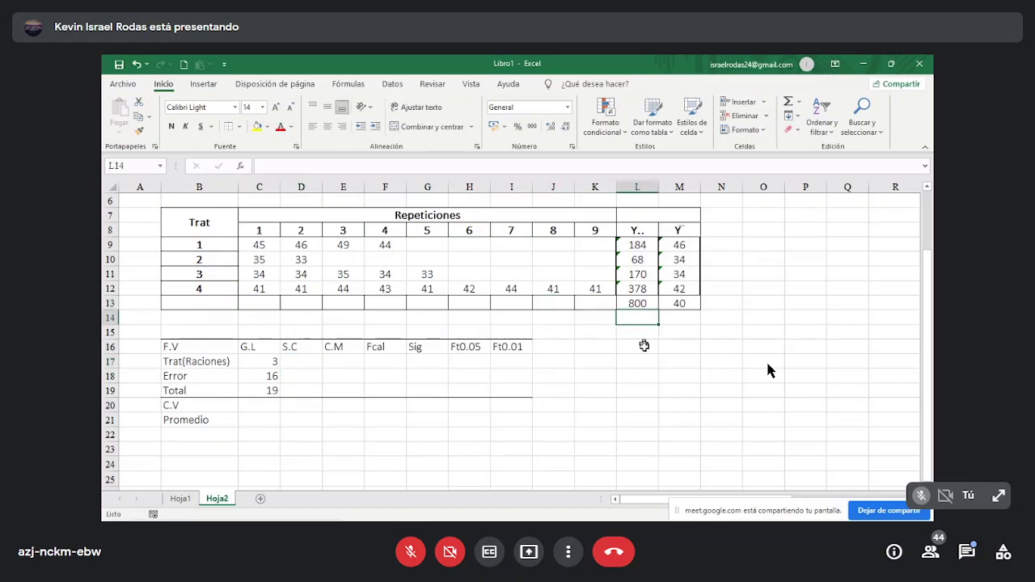
pyautogui.press('Left')
pyautogui.press('Left')
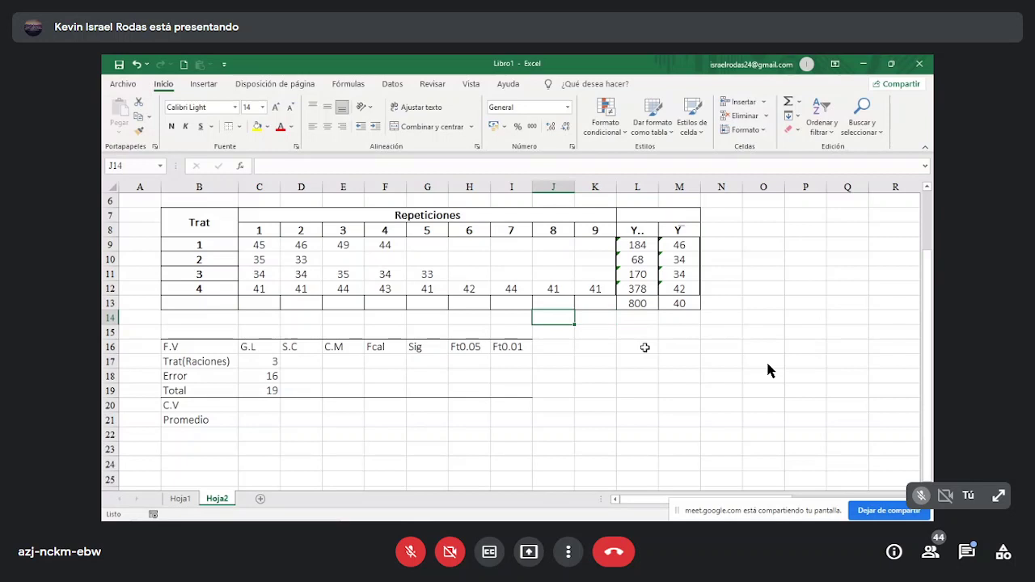
pyautogui.write('F')
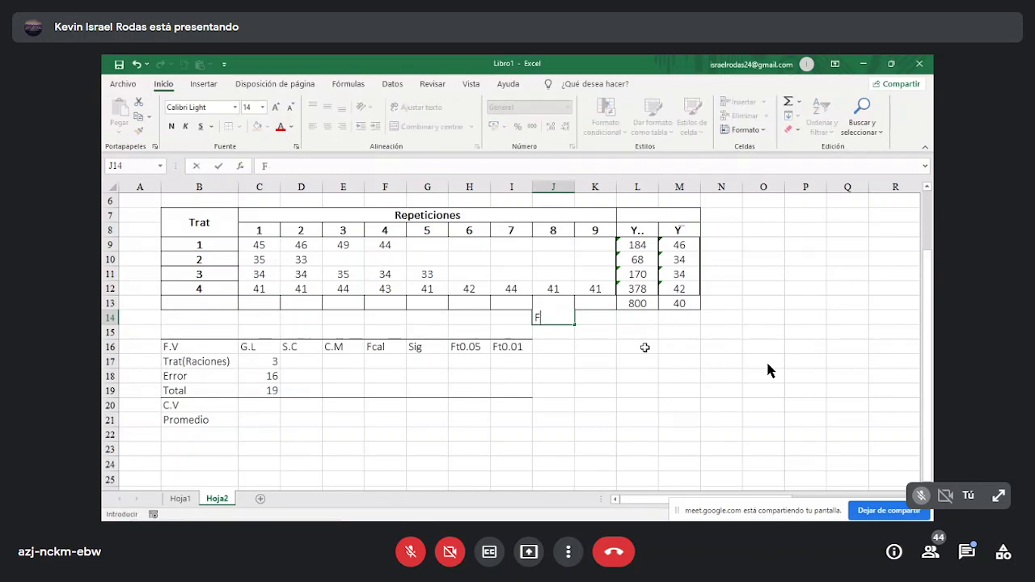
pyautogui.write('.C')
pyautogui.press('BackSpace')
pyautogui.press('BackSpace')
pyautogui.write('-C')
pyautogui.press('BackSpace')
pyautogui.press('BackSpace')
pyautogui.write('.C')
pyautogui.press('Tab')
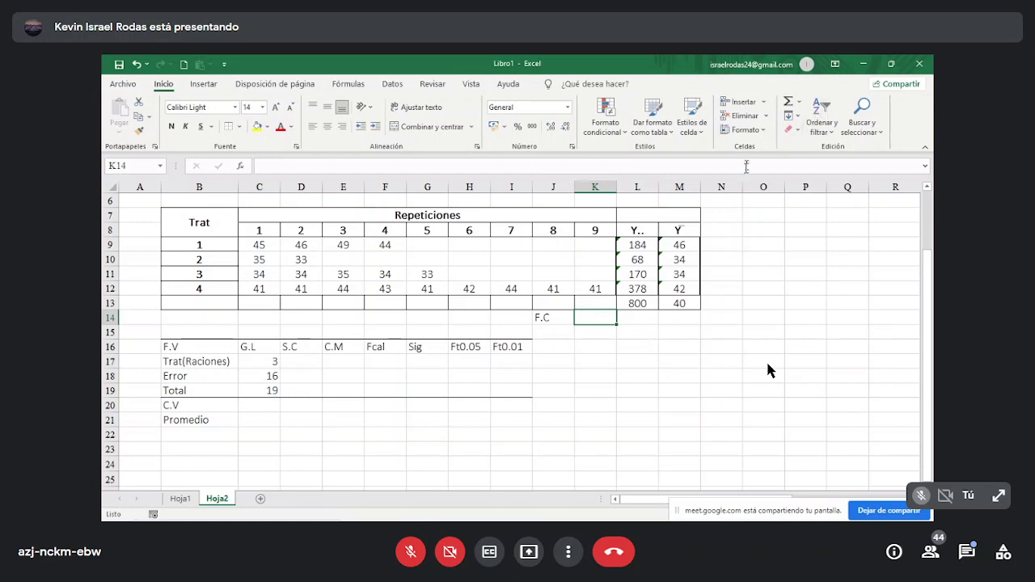
# Step: Calculate the correction factor in K14 with the formula +SUMA.CUADRADOS(L13)/20
pyautogui.press('F2')
pyautogui.write('+suma')
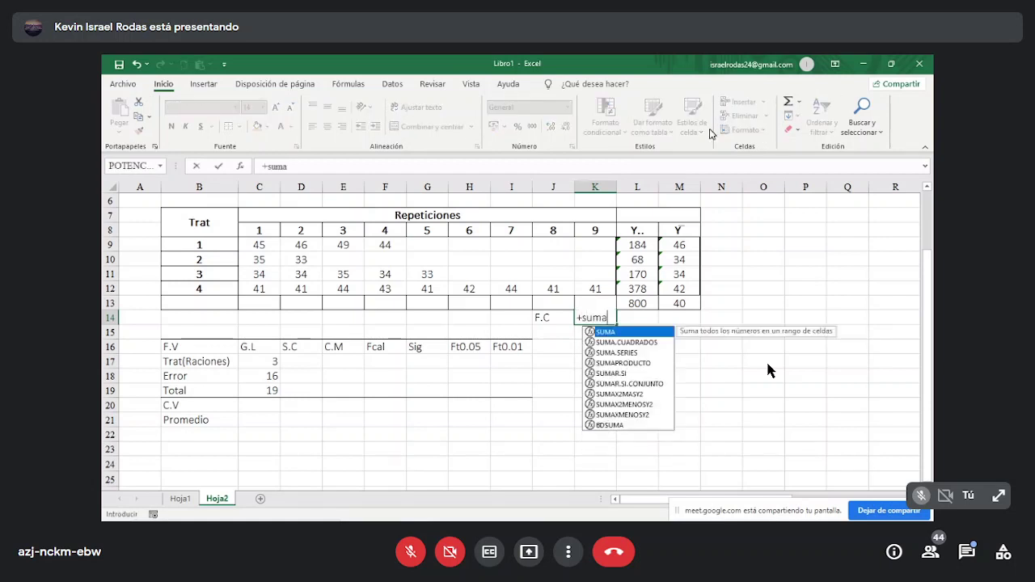
pyautogui.doubleClick(616, 343)
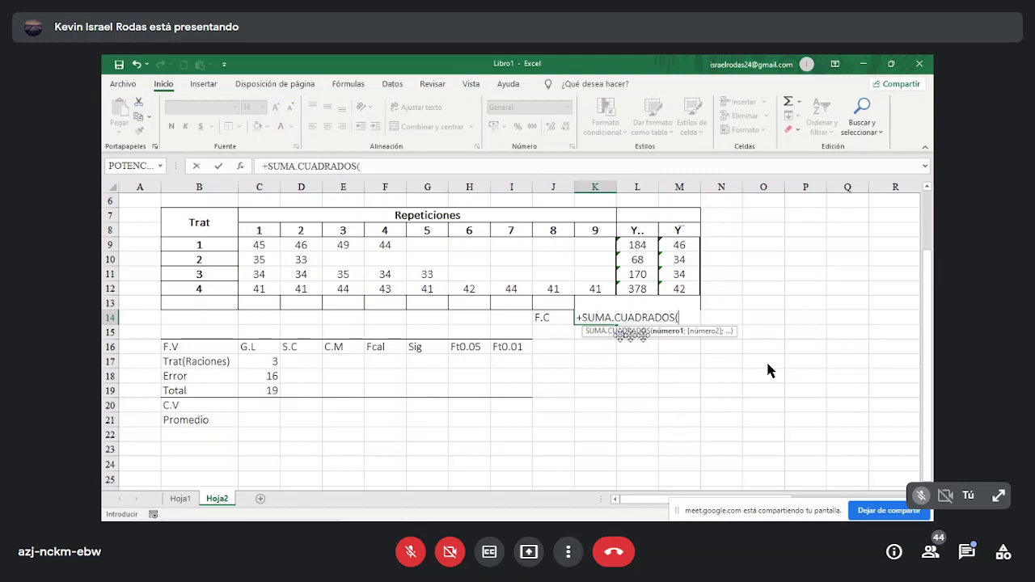
pyautogui.click(641, 289)
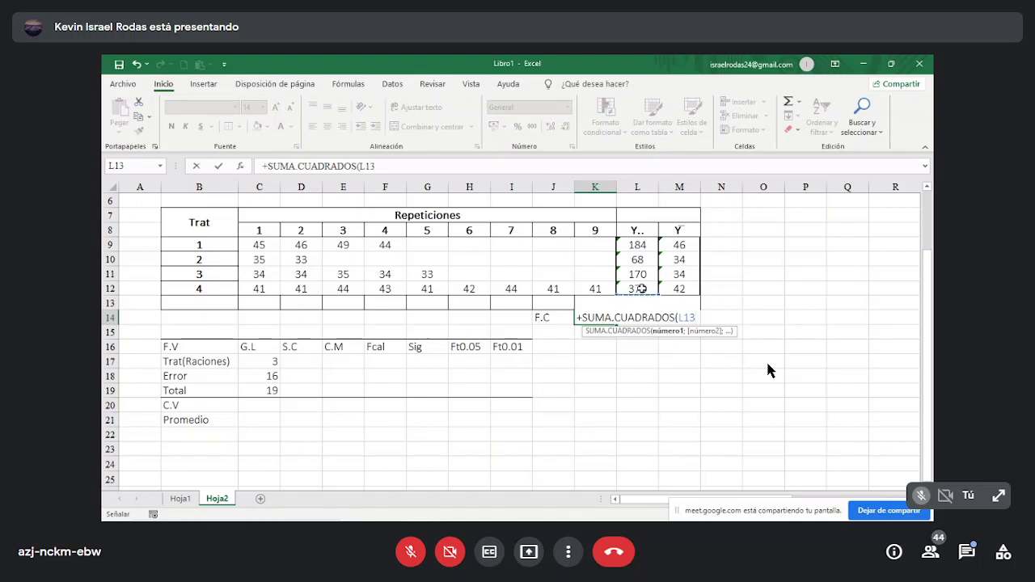
pyautogui.write(')')
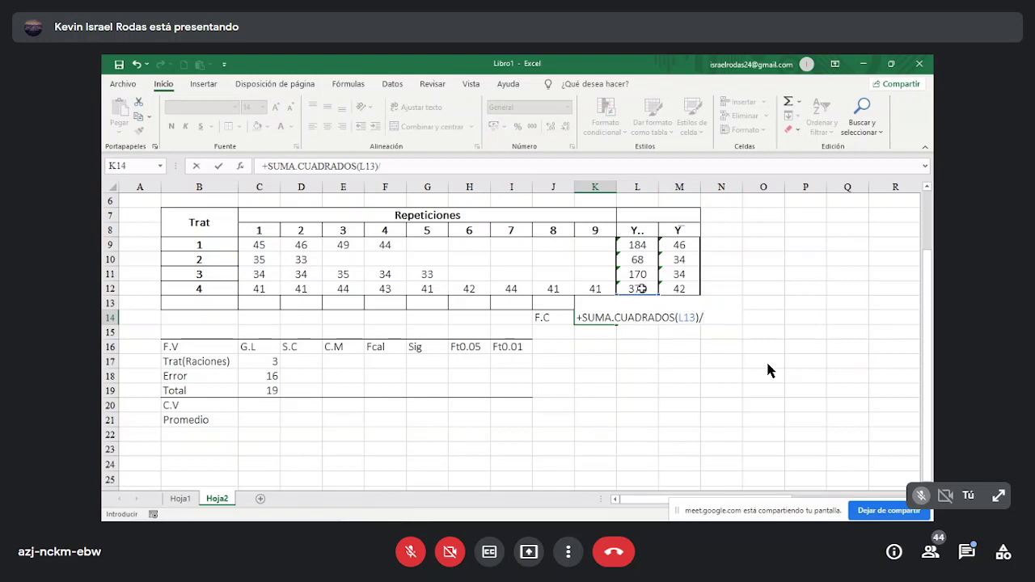
pyautogui.write('/20')
pyautogui.press('Return')
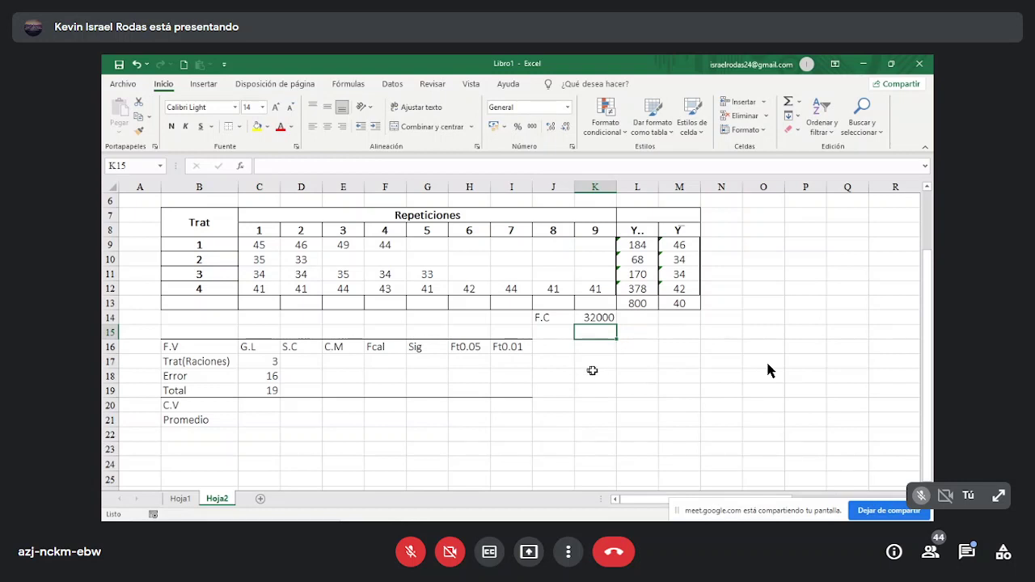
pyautogui.doubleClick(587, 318)
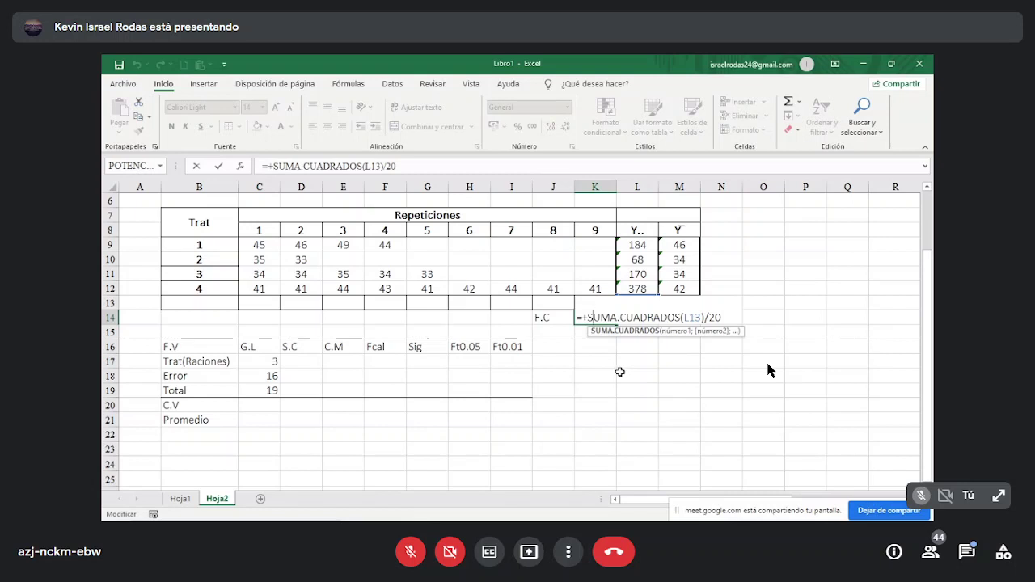
pyautogui.press('Return')
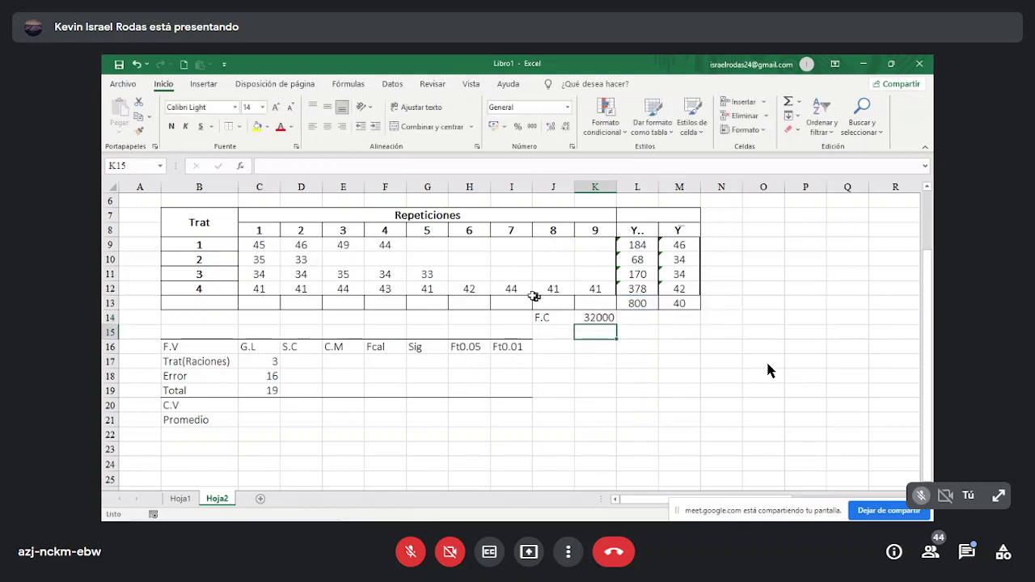
# Step: Move the F.C label and its formula from J14:K14 to N14:O14 and check the formula's reference in O14
pyautogui.moveTo(541, 319); pyautogui.dragTo(589, 317)
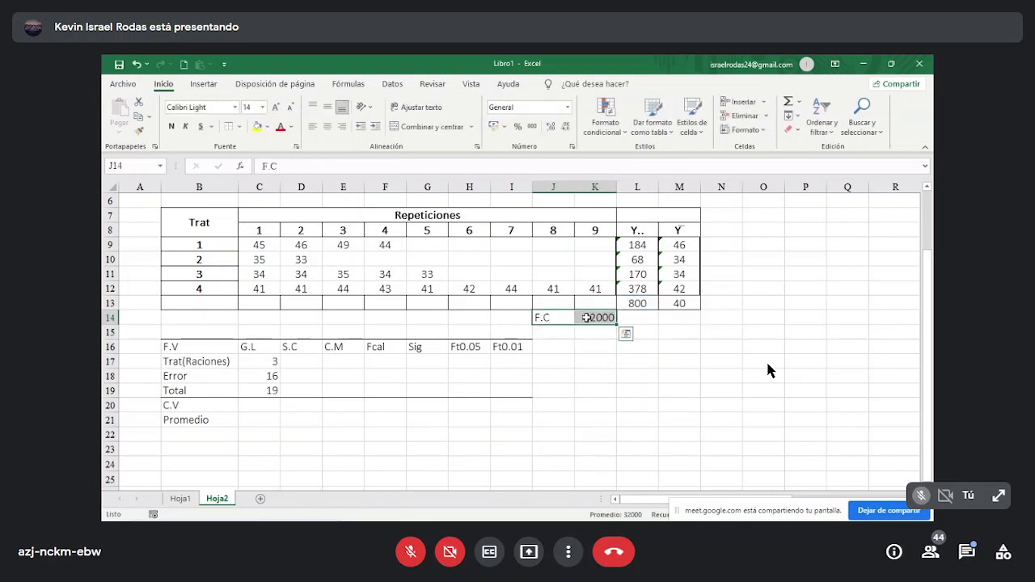
pyautogui.hotkey('ctrl', 'c')
pyautogui.click(728, 319)
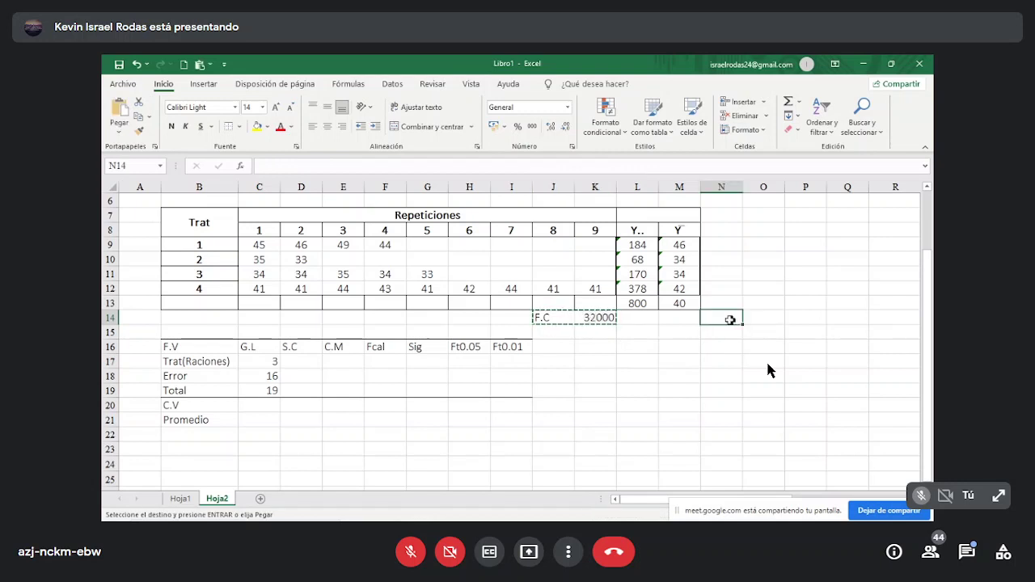
pyautogui.hotkey('ctrl', 'v')
pyautogui.click(709, 342)
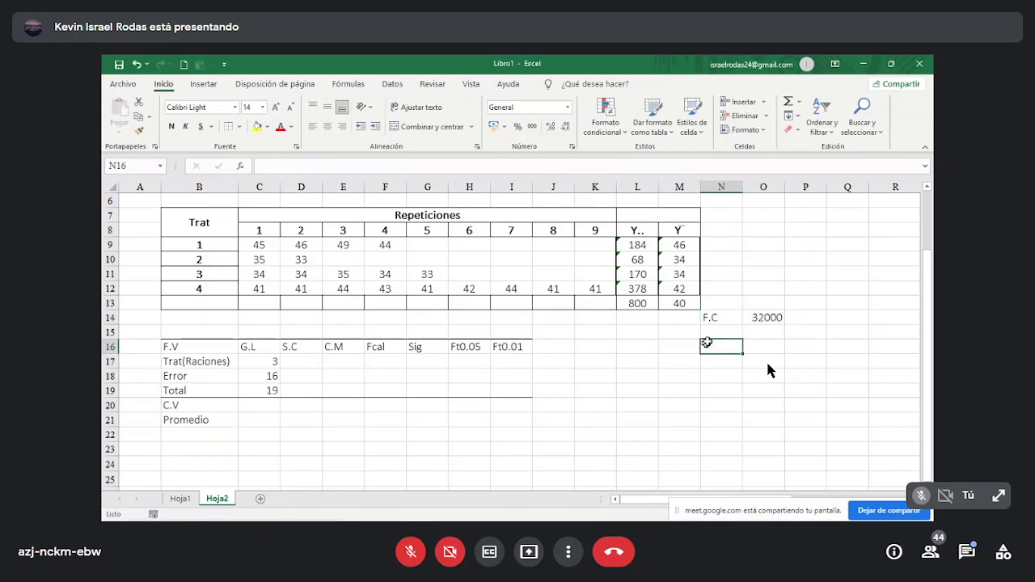
pyautogui.click(760, 318)
pyautogui.doubleClick(760, 318)
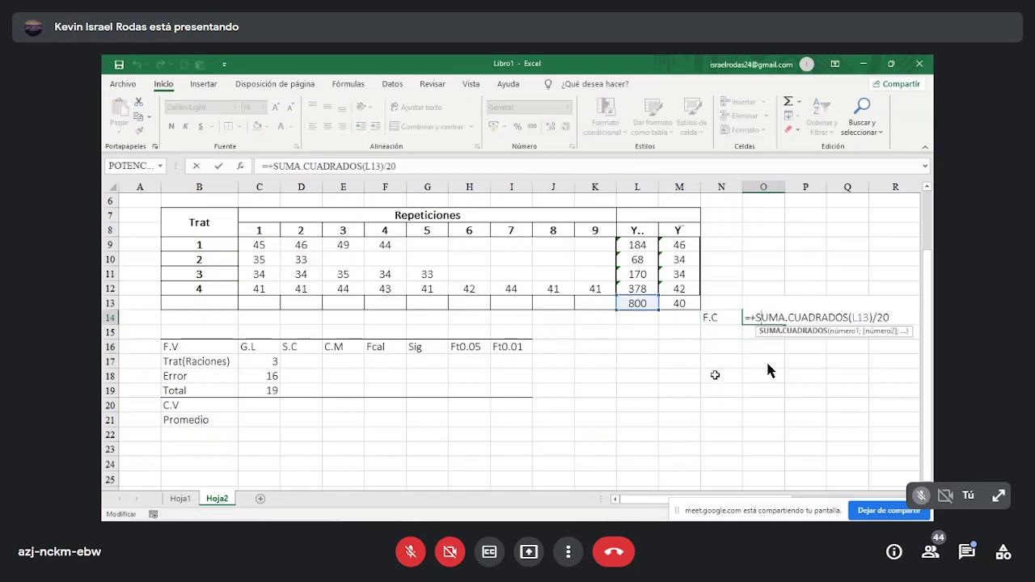
pyautogui.press('Return')
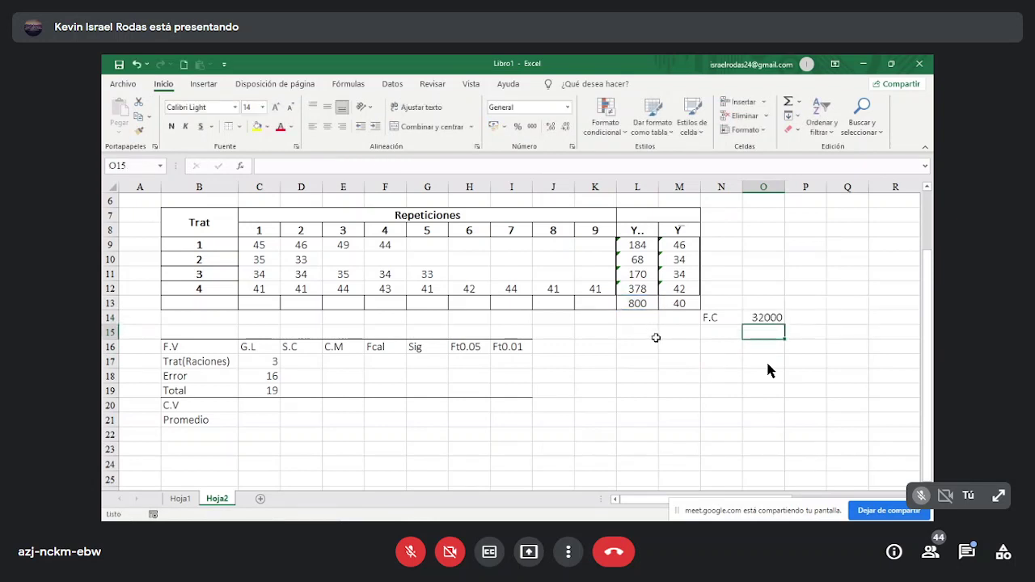
pyautogui.click(655, 338)
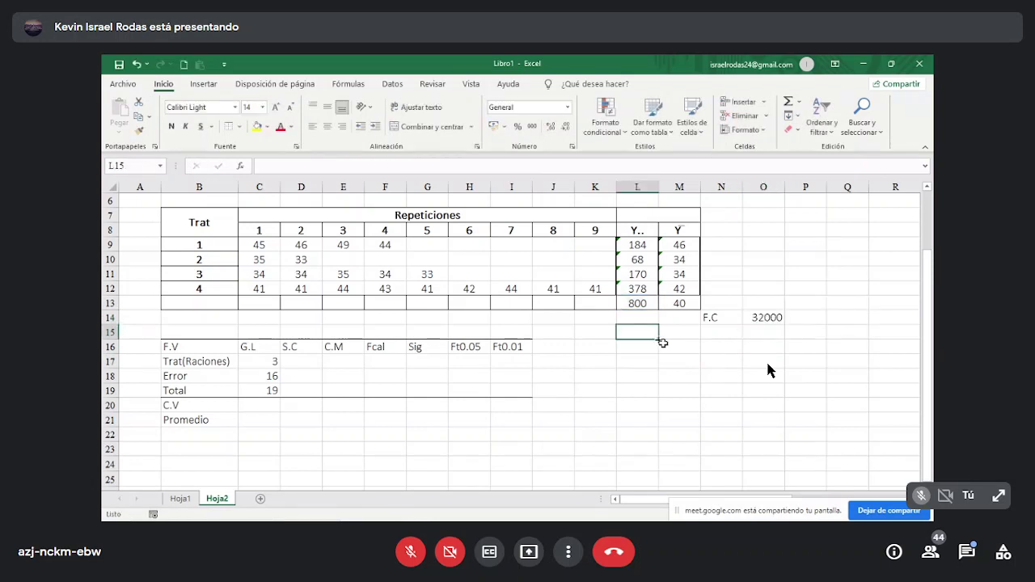
# Step: Calculate the total sum of squares in D19 with the formula +SUMA.CUADRADOS(C9:K12)-O14
pyautogui.click(288, 389)
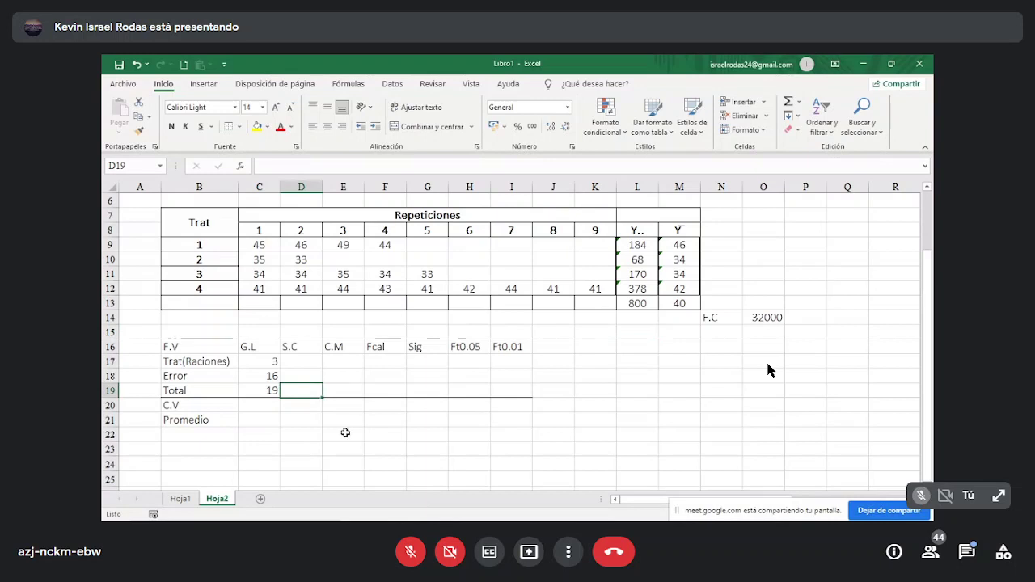
pyautogui.write('+suma')
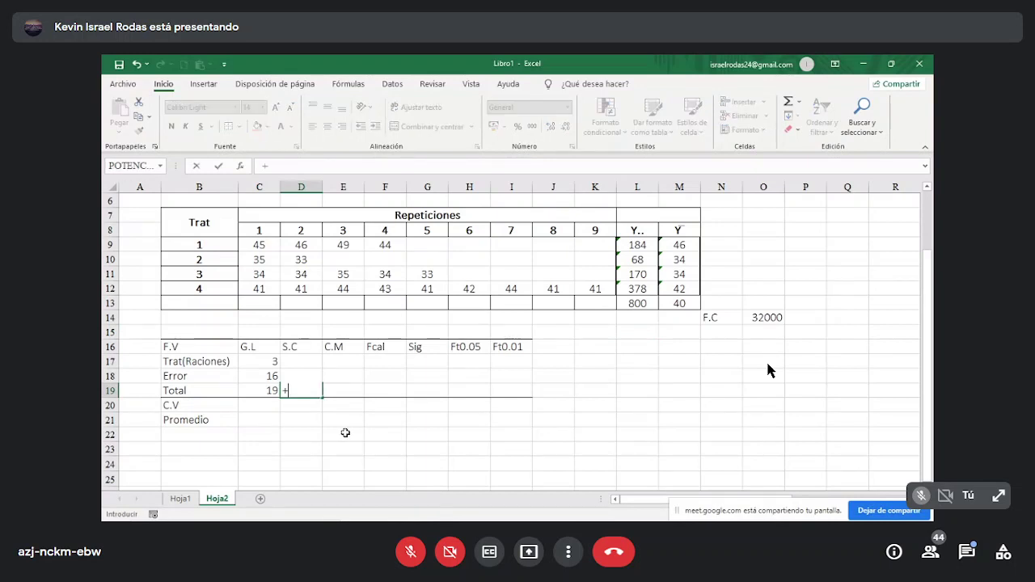
pyautogui.doubleClick(337, 416)
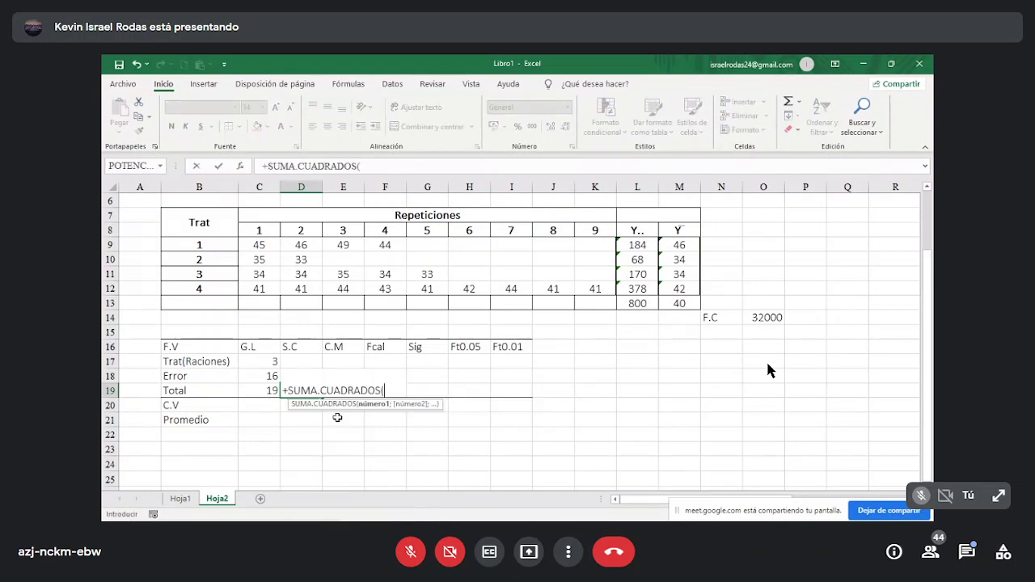
pyautogui.moveTo(263, 248); pyautogui.dragTo(582, 299)
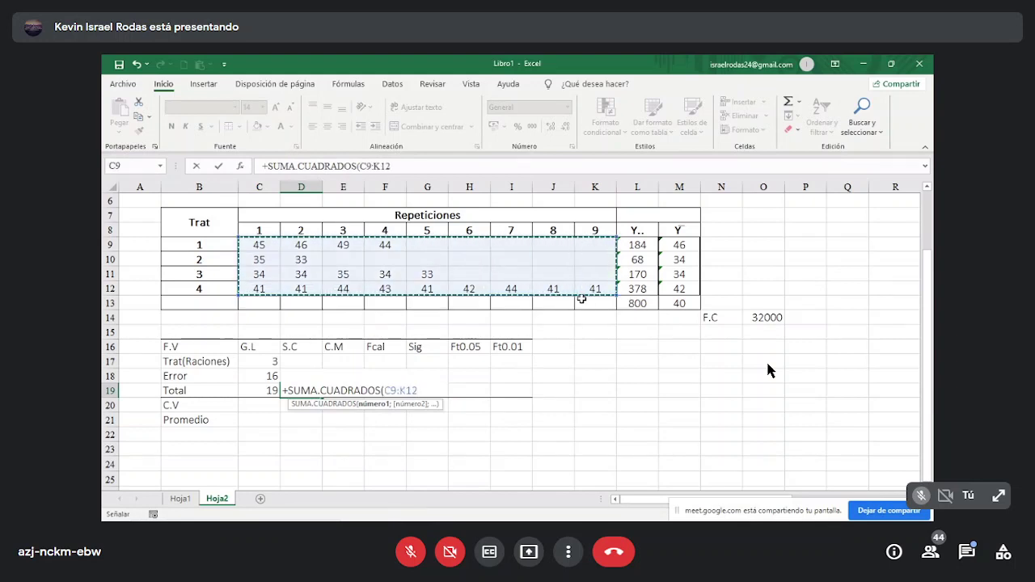
pyautogui.write(')-')
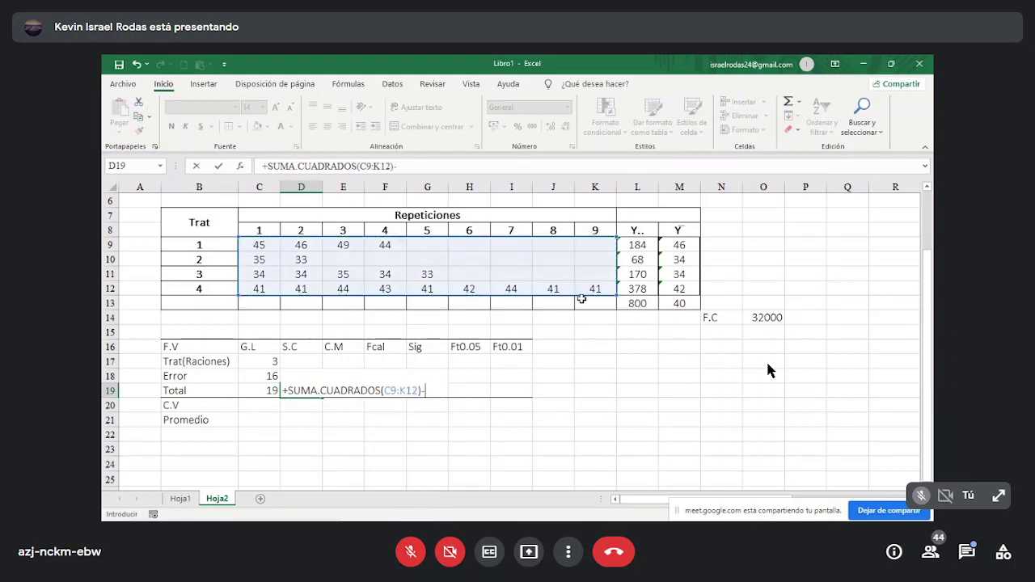
pyautogui.click(773, 316)
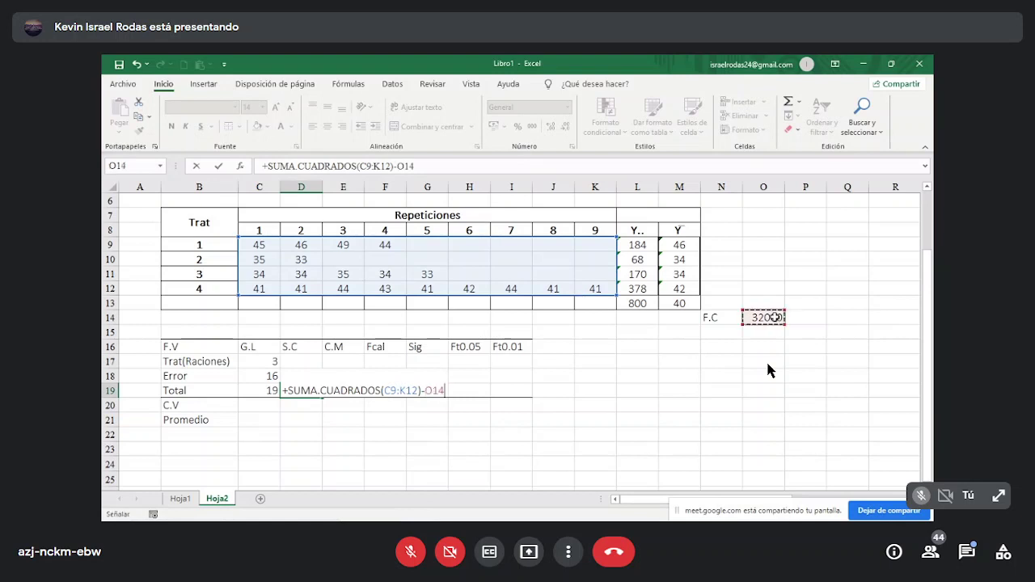
pyautogui.press('Return')
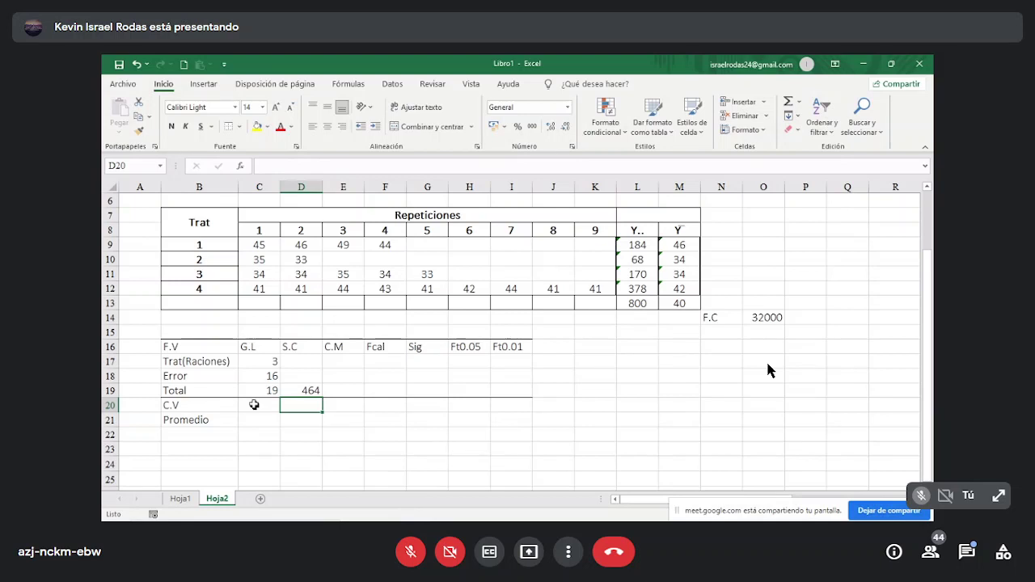
pyautogui.click(314, 390)
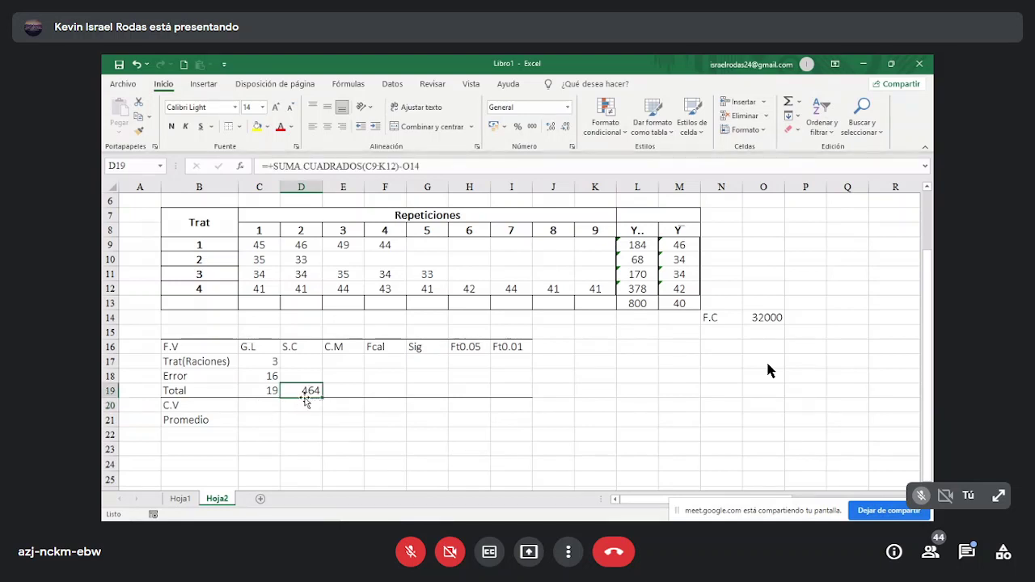
# Step: Start the treatment sum of squares formula in D17 with the parenthesised term +(SUMA.CUADRADOS(L9)/4)
pyautogui.click(295, 366)
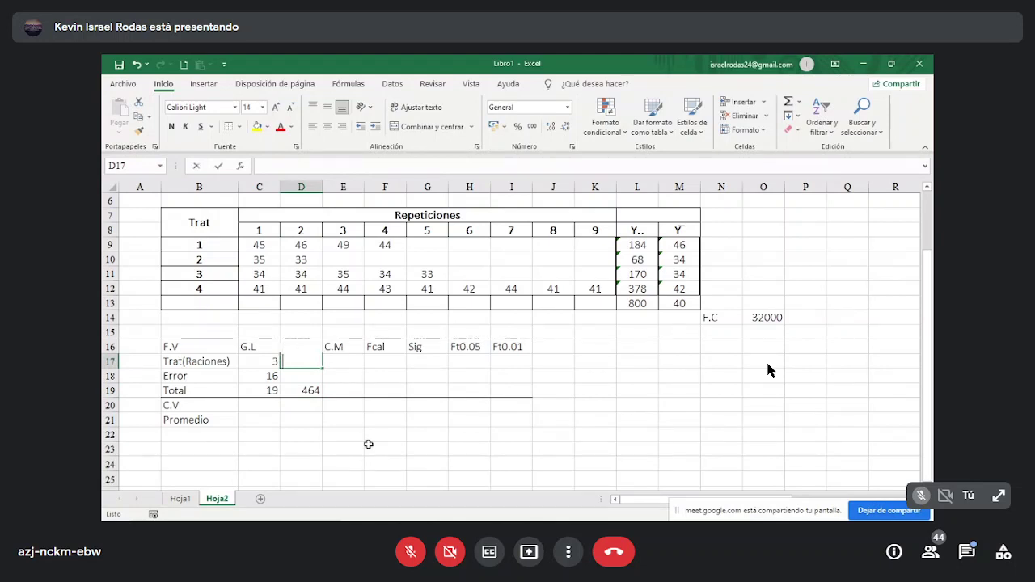
pyautogui.write('+suma')
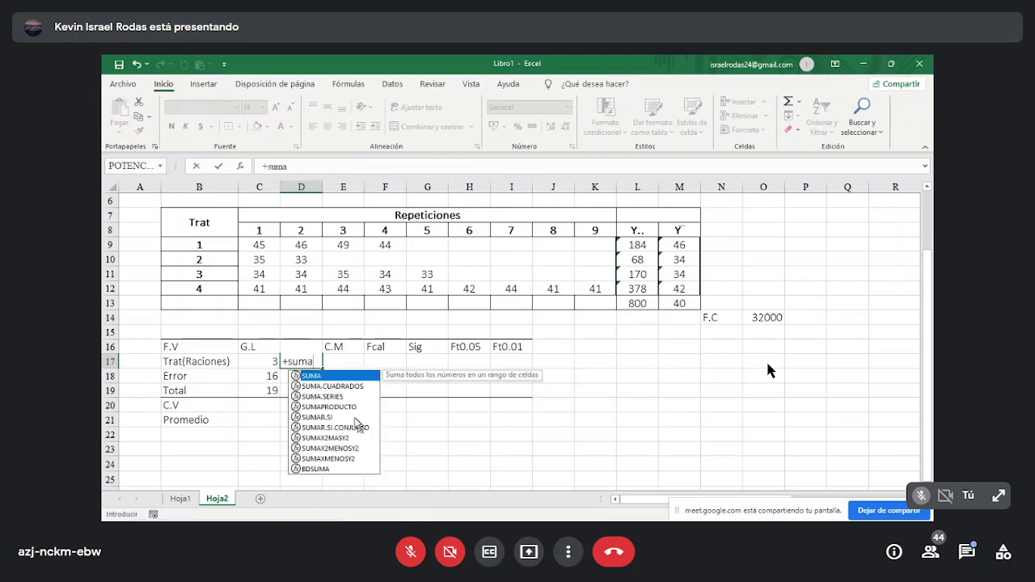
pyautogui.doubleClick(344, 386)
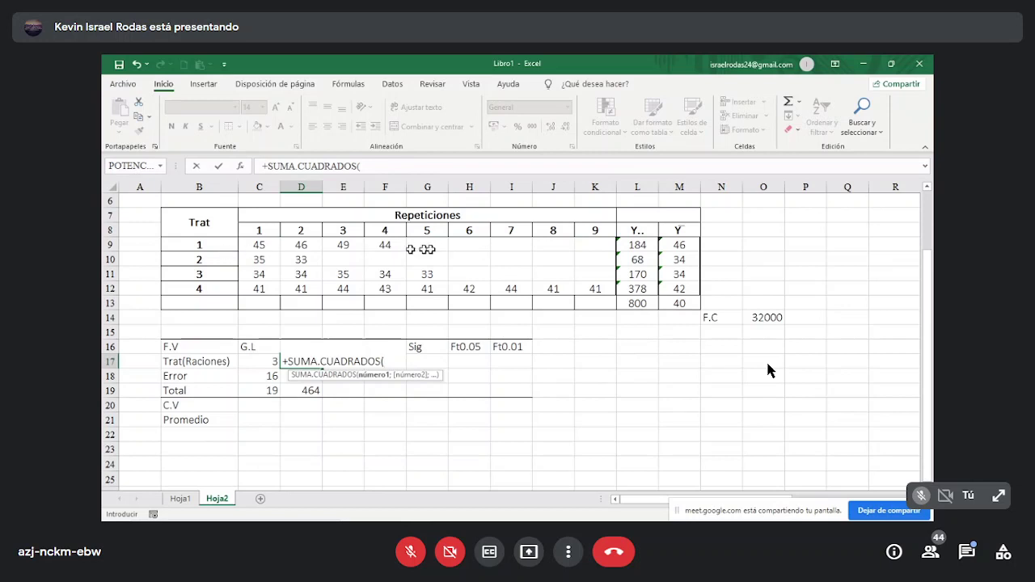
pyautogui.click(638, 245)
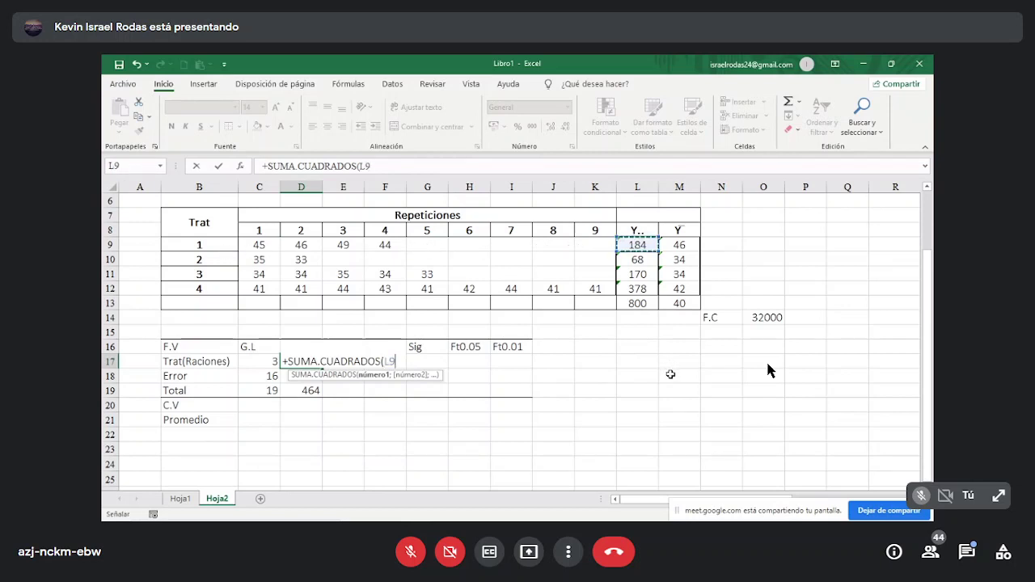
pyautogui.write(')/')
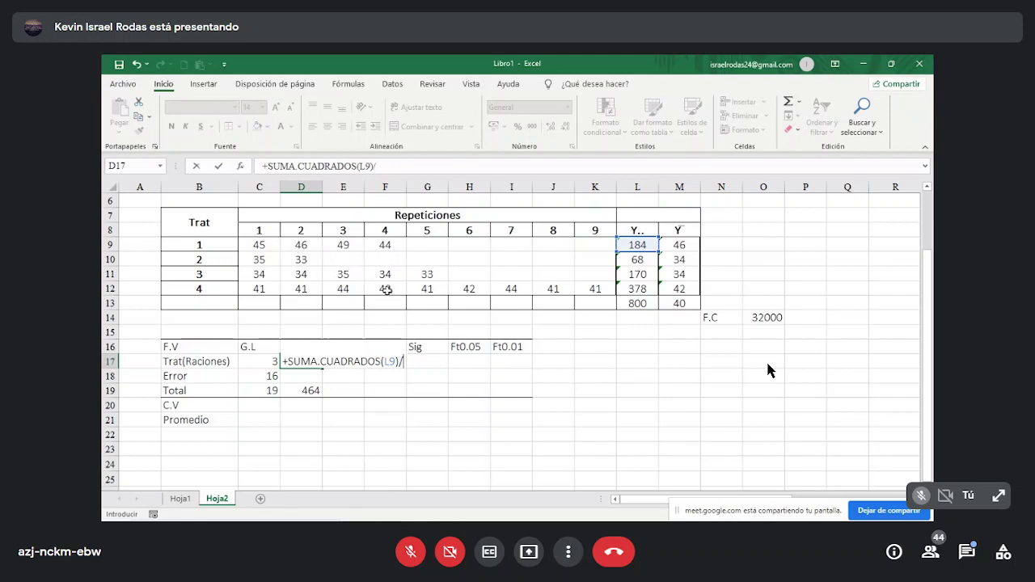
pyautogui.write('4')
pyautogui.click(289, 364)
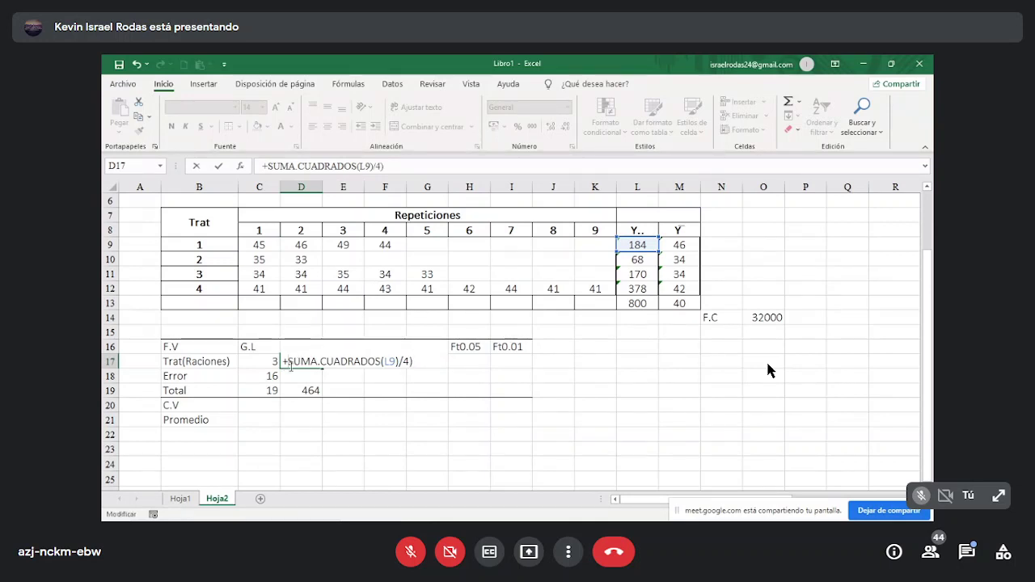
pyautogui.write('(')
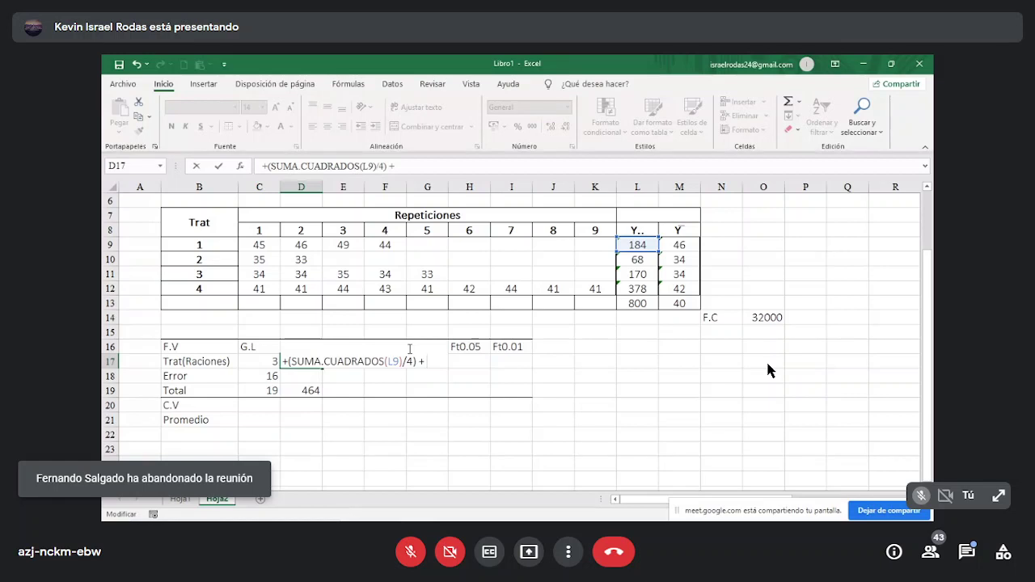
# Step: Add the second treatment's term, + (SUMA.CUADRADOS(L10)/2), to the formula in D17
pyautogui.write('suma')
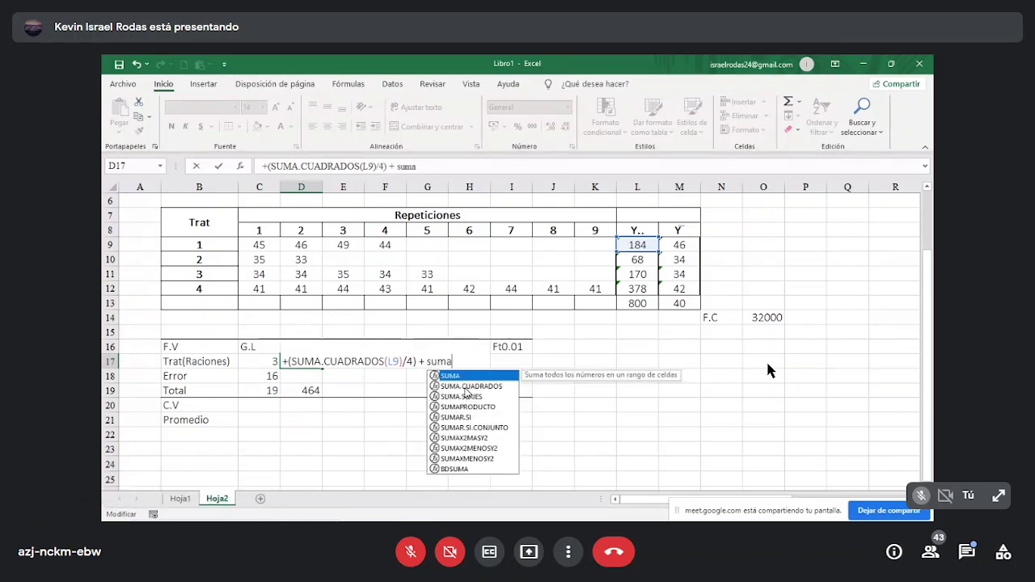
pyautogui.doubleClick(468, 386)
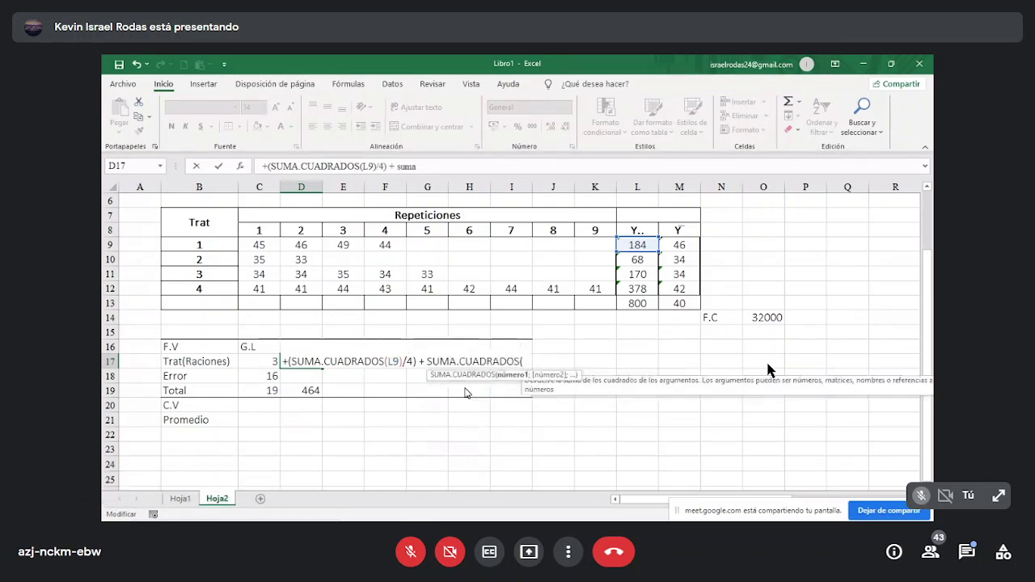
pyautogui.click(640, 259)
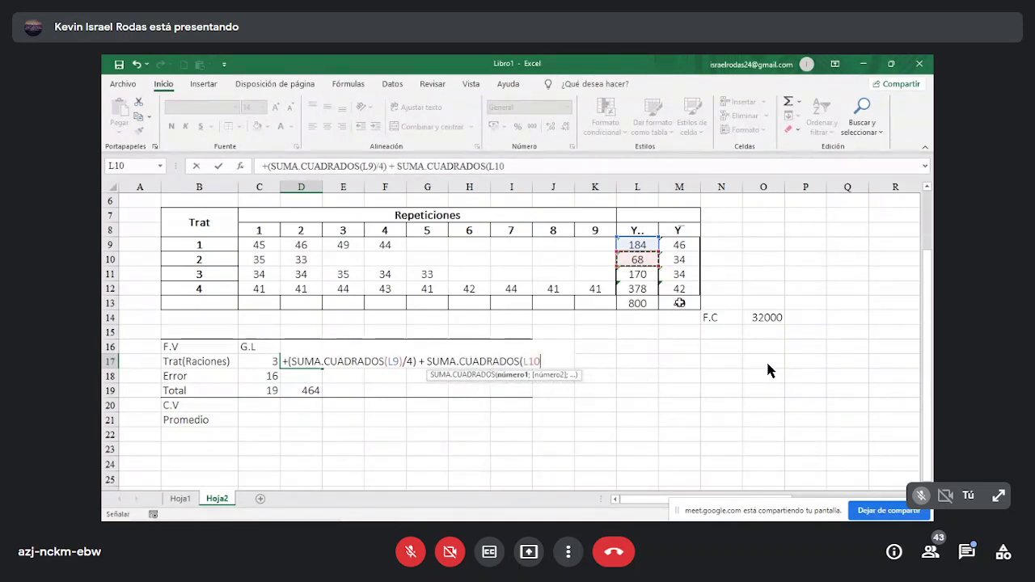
pyautogui.write(')/2)')
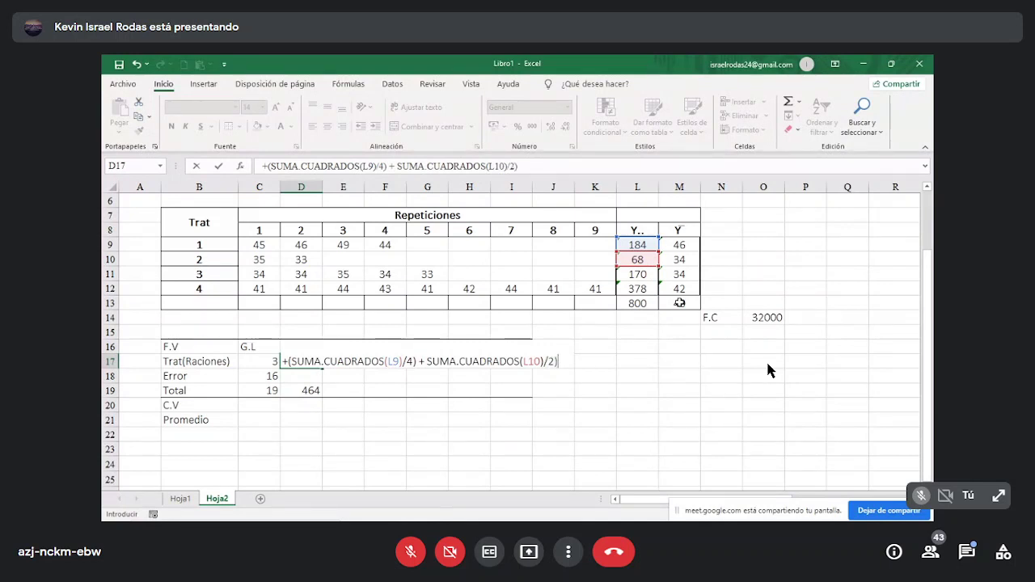
pyautogui.click(427, 361)
pyautogui.write('(L10)/2)')
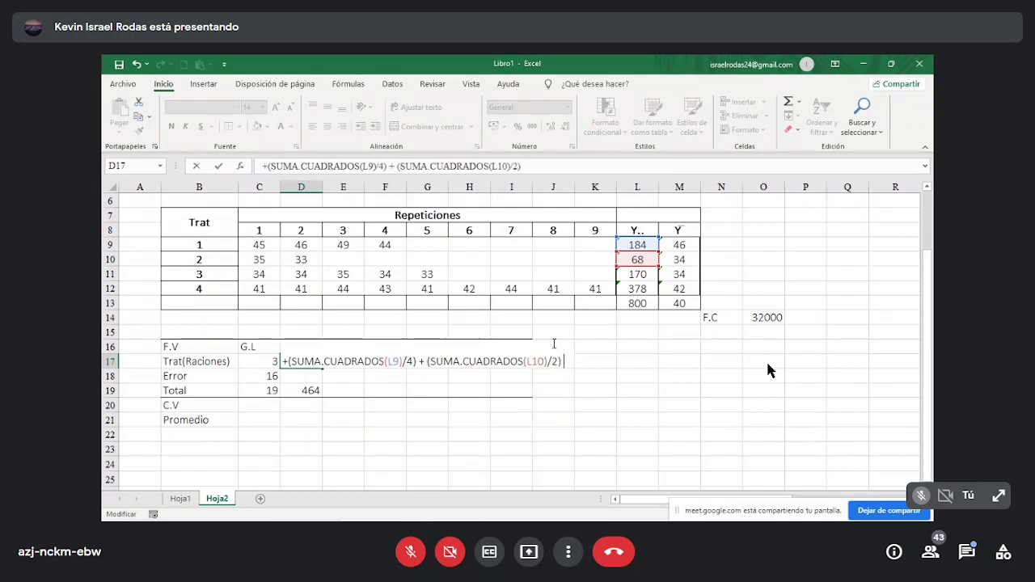
# Step: Add the third treatment's term, + (SUMA.CUADRADOS(L11)/5), to the formula in D17
pyautogui.write(' + sum')
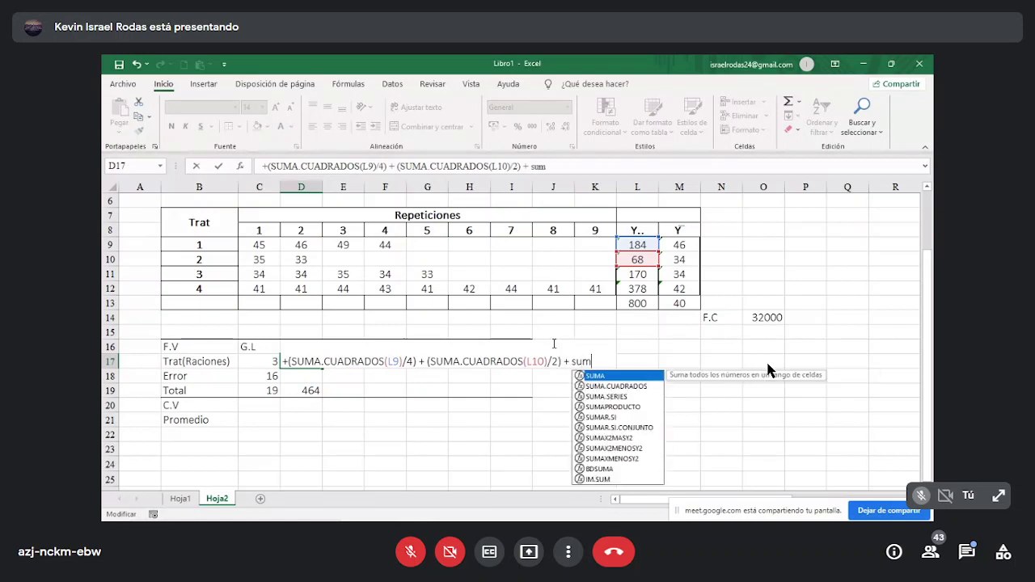
pyautogui.write('a')
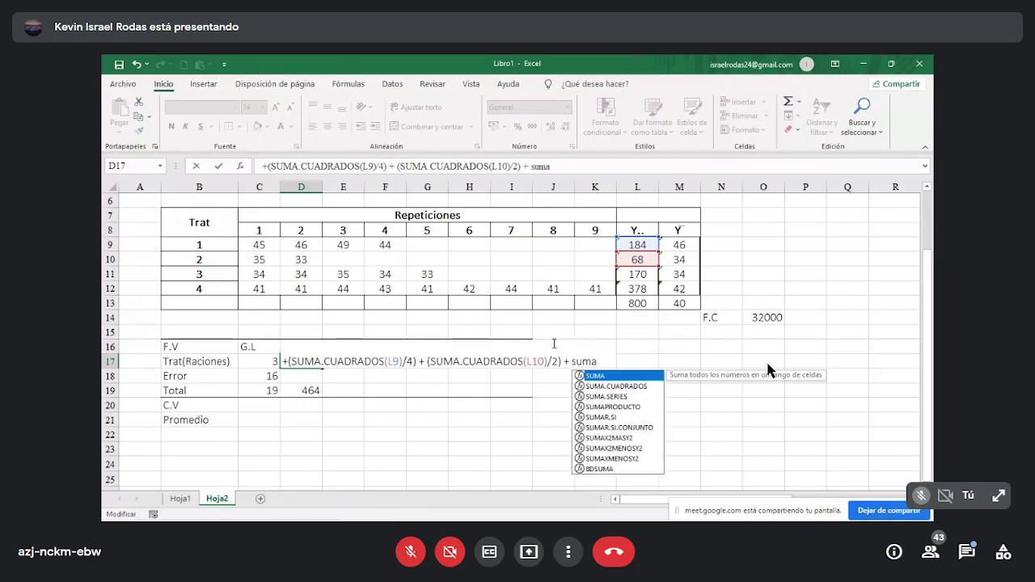
pyautogui.doubleClick(608, 388)
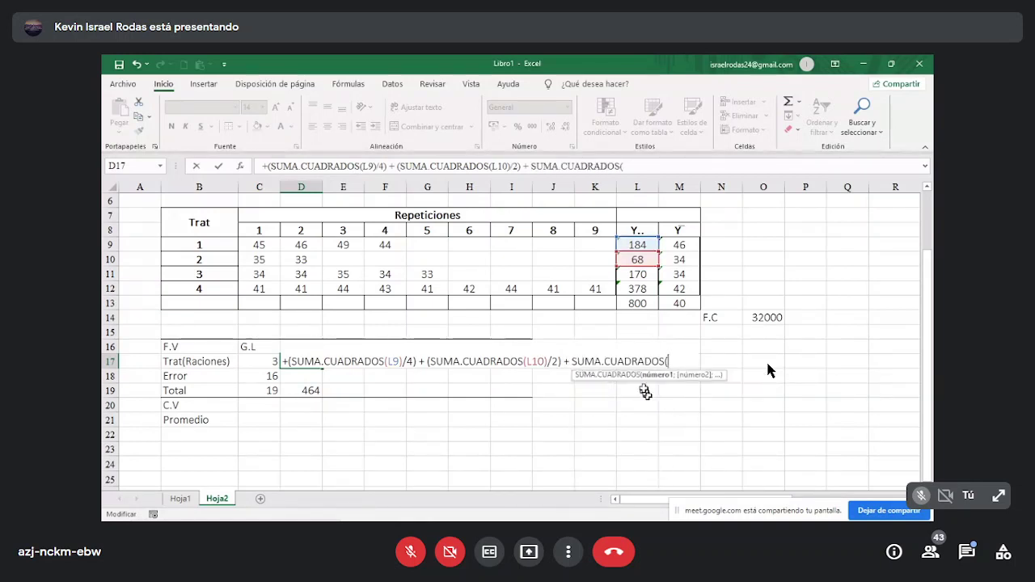
pyautogui.click(645, 275)
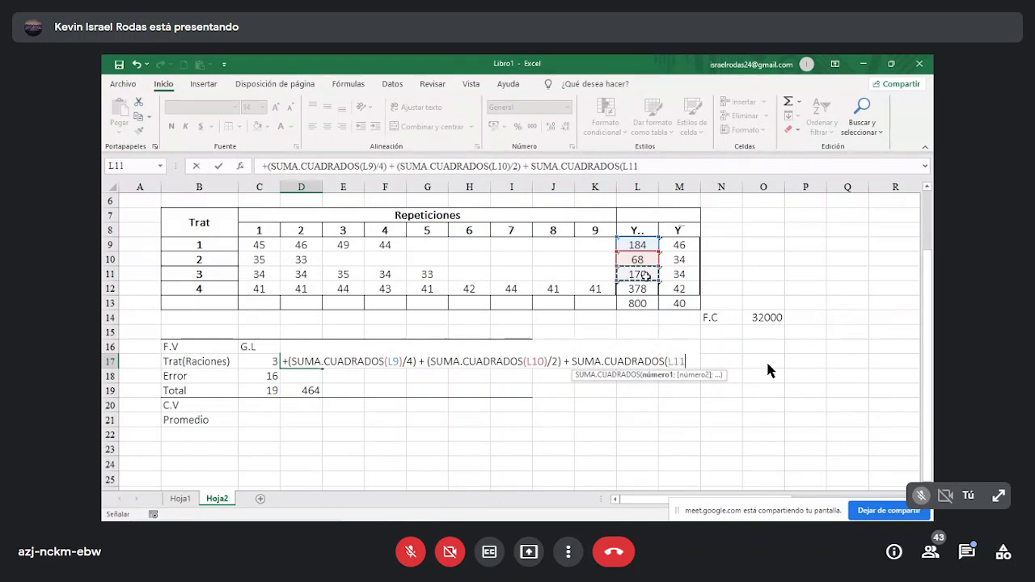
pyautogui.write(')')
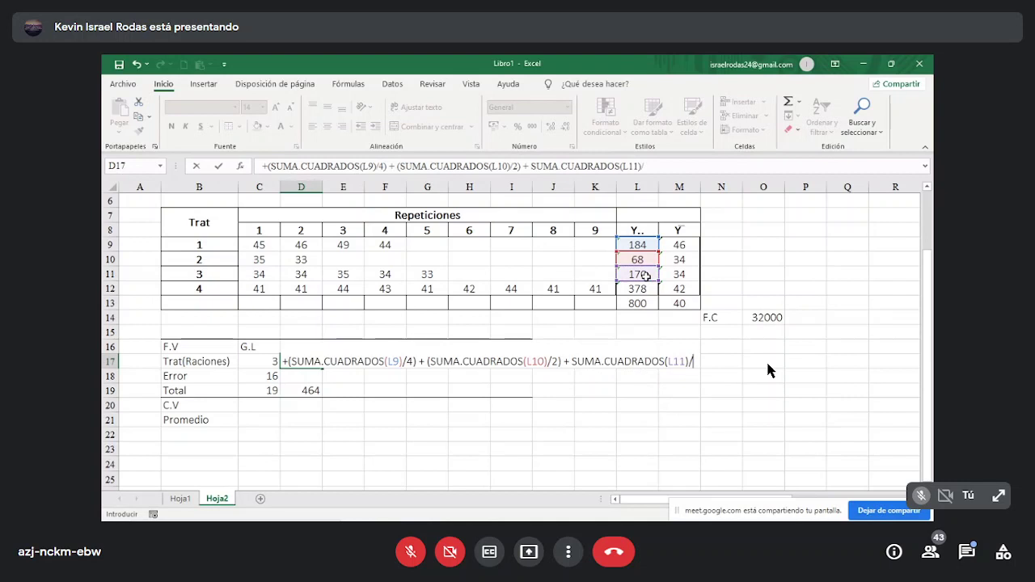
pyautogui.write('/5')
pyautogui.click(571, 362)
pyautogui.write('(L11)/5)')
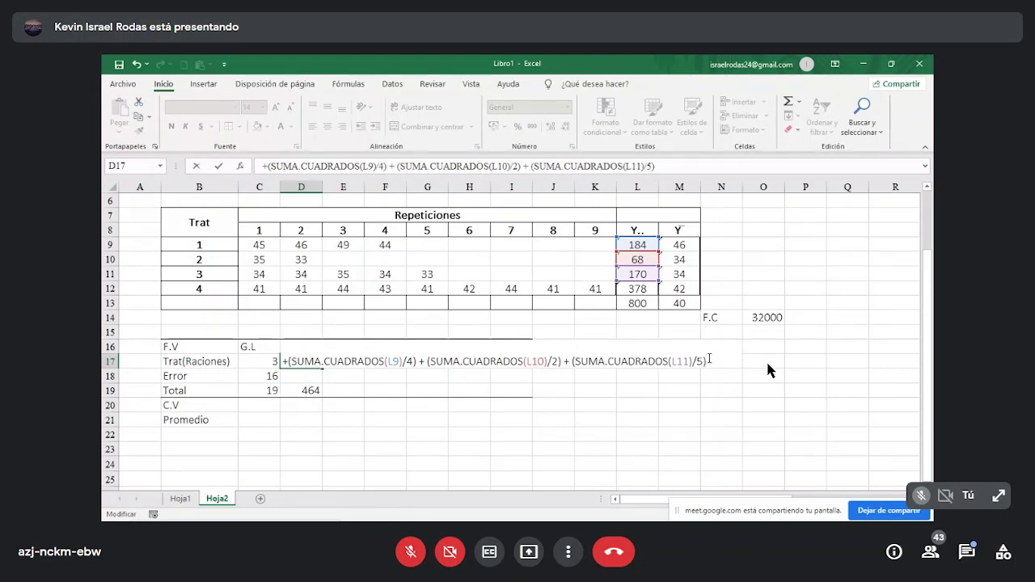
# Step: Add the fourth treatment's term, + (SUMA.CUADRADOS(L12)/9), to the formula in D17
pyautogui.write(' + suma')
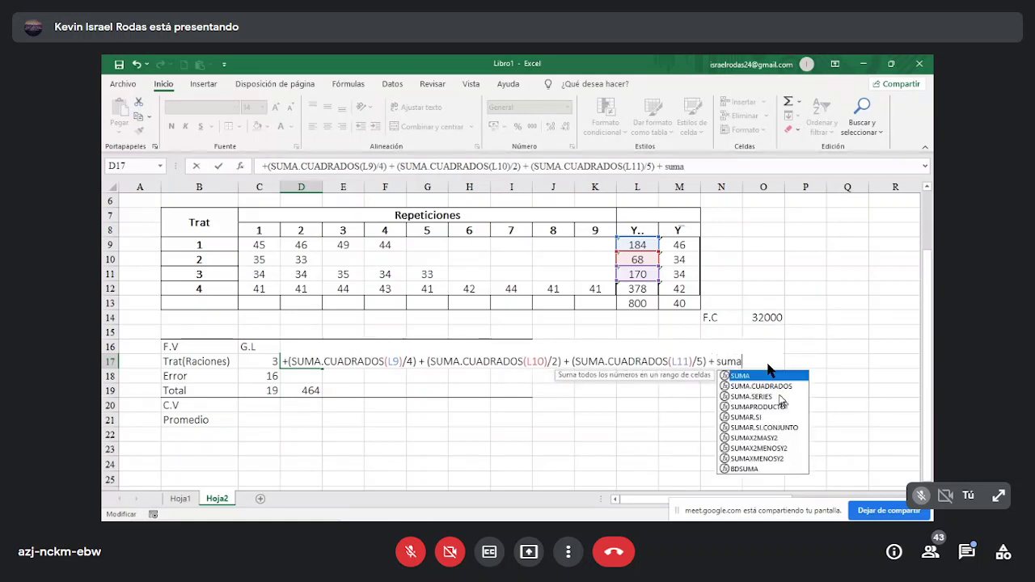
pyautogui.doubleClick(772, 385)
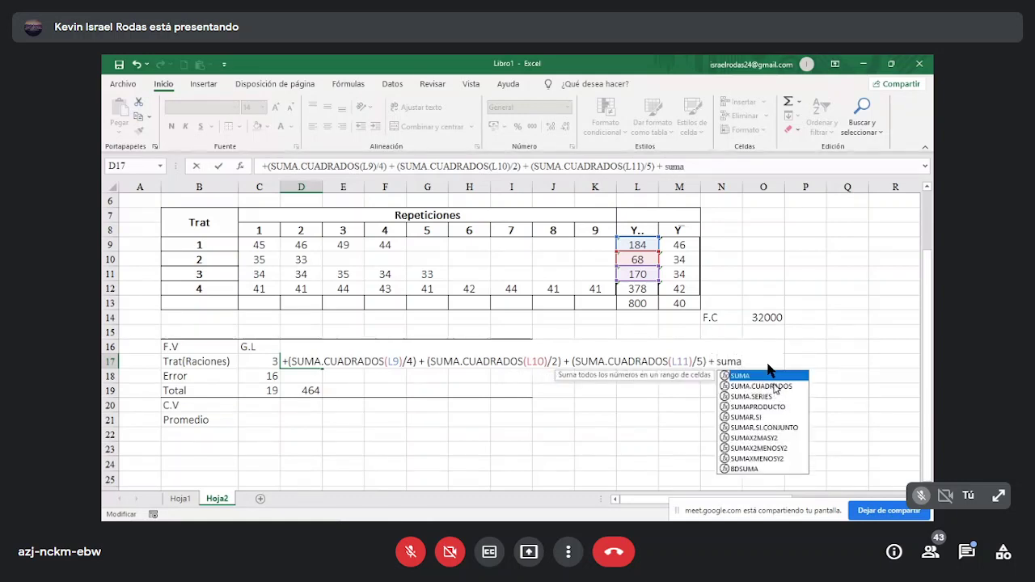
pyautogui.click(638, 288)
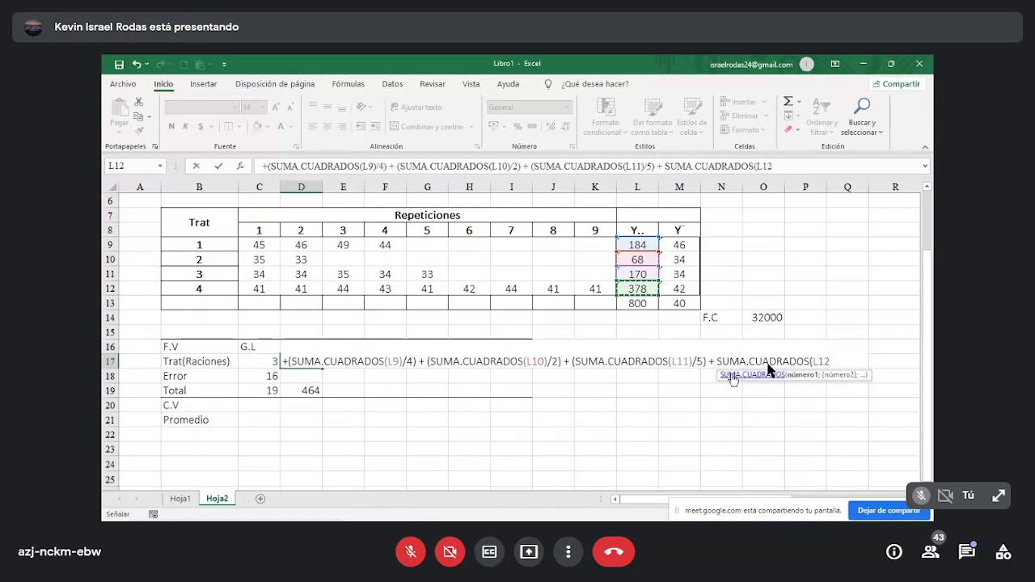
pyautogui.write(')')
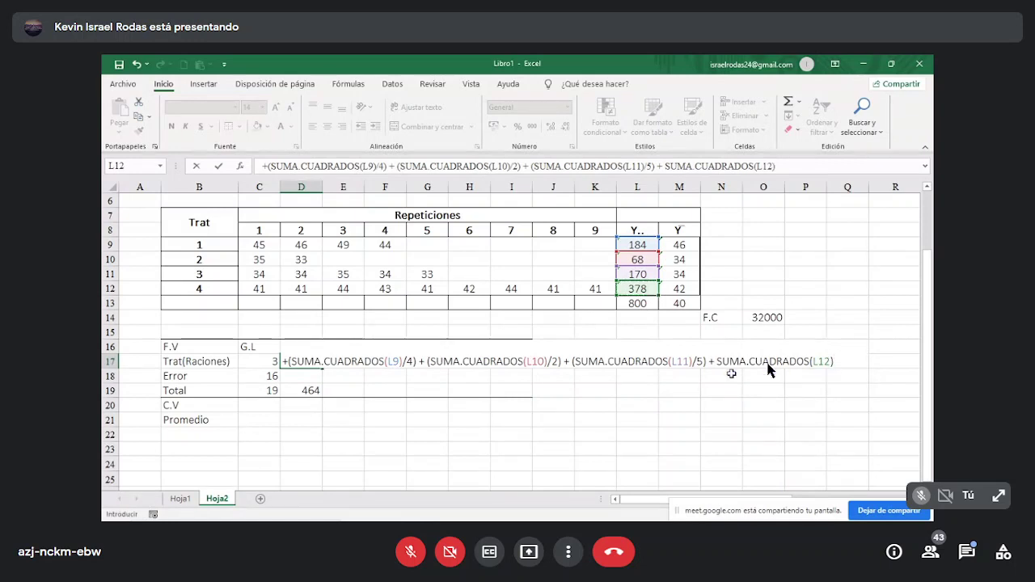
pyautogui.write('/9)')
pyautogui.click(717, 362)
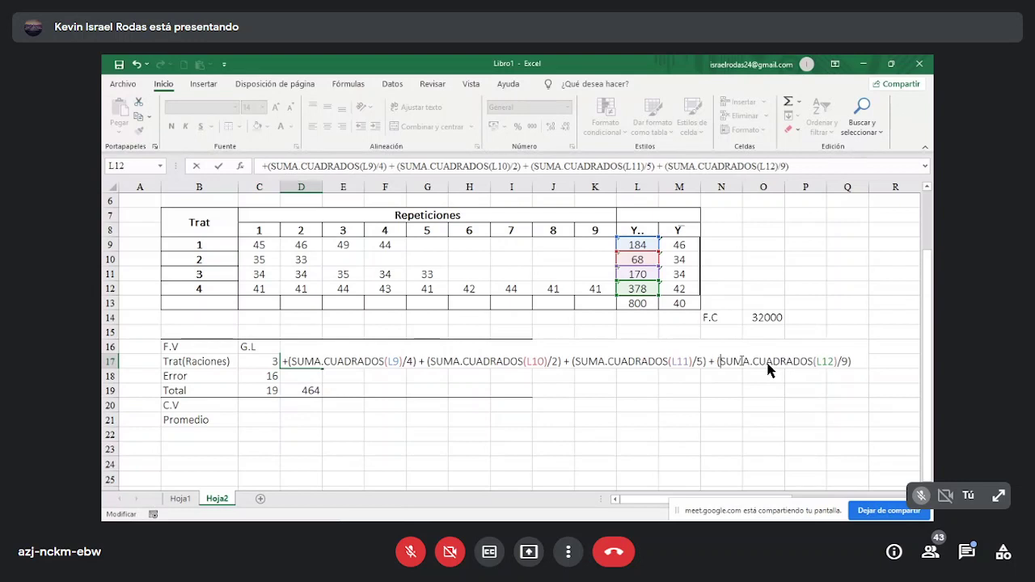
# Step: Enclose the four terms in D17 in outer parentheses and subtract the correction factor O14 to complete the treatment sum of squares
pyautogui.write(')')
pyautogui.click(288, 356)
pyautogui.write('(')
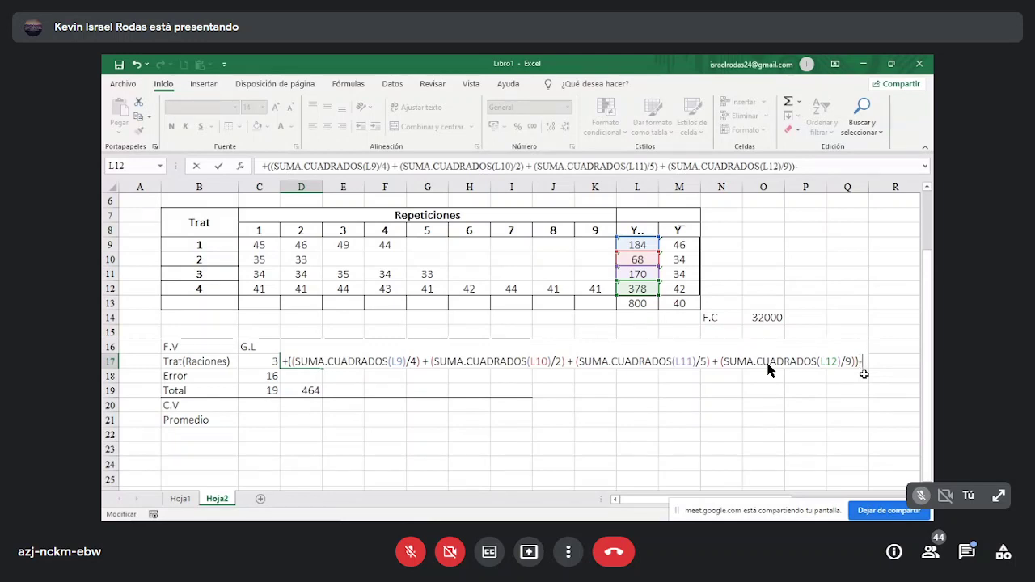
pyautogui.click(759, 318)
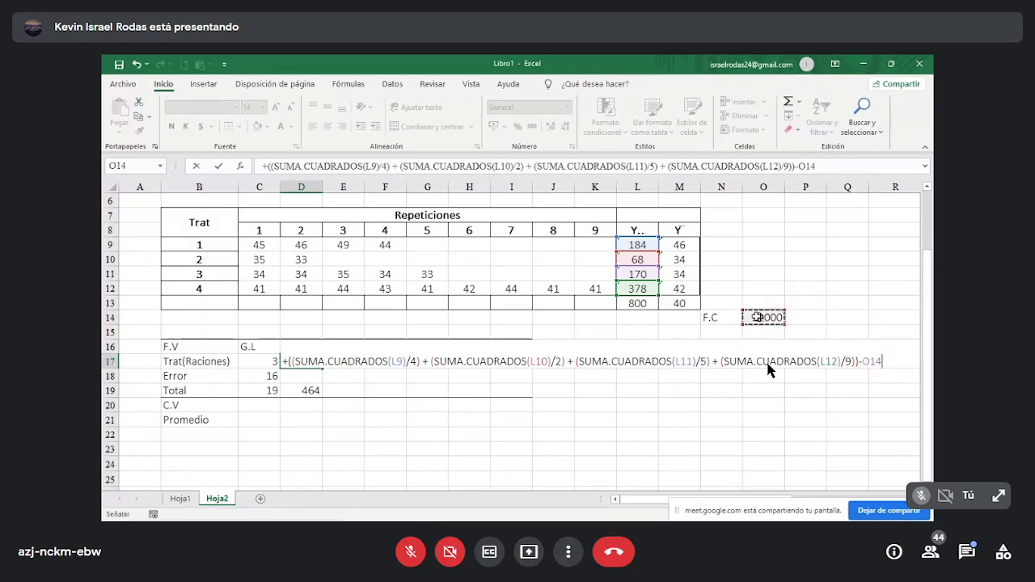
pyautogui.press('Return')
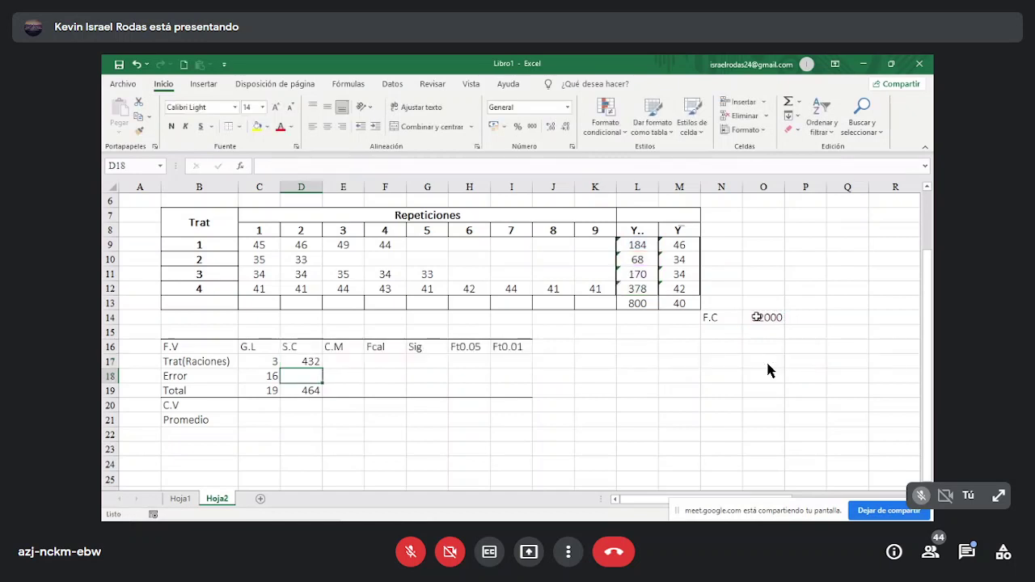
pyautogui.click(311, 359)
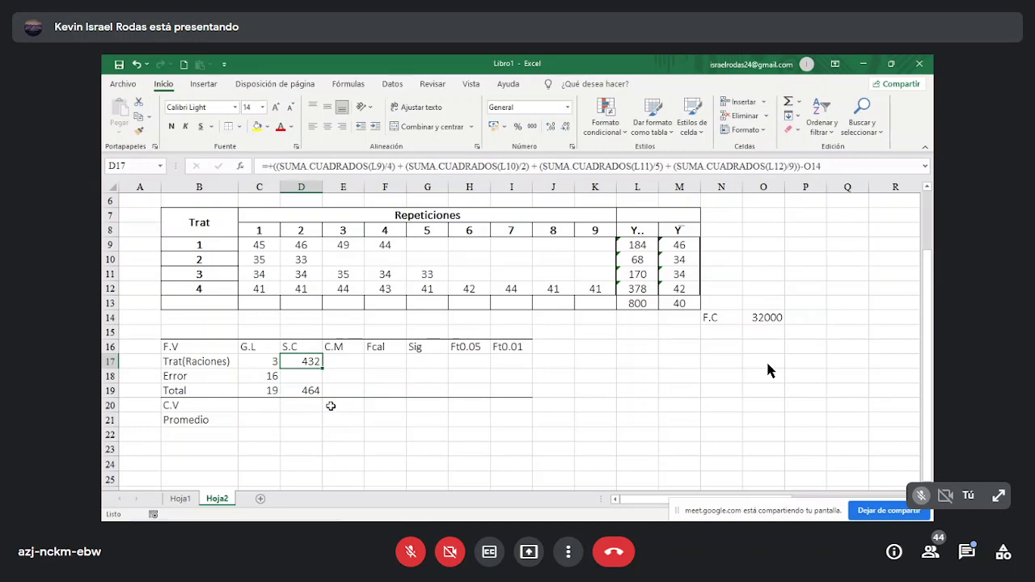
# Step: Calculate the error sum of squares in D18 with the formula +D19-D17
pyautogui.click(298, 378)
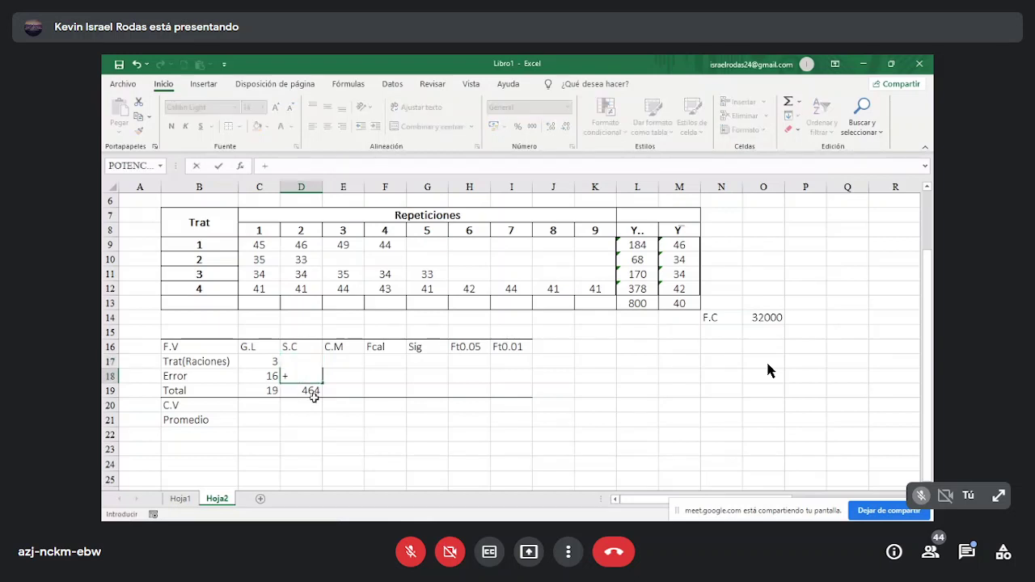
pyautogui.write('+')
pyautogui.click(310, 392)
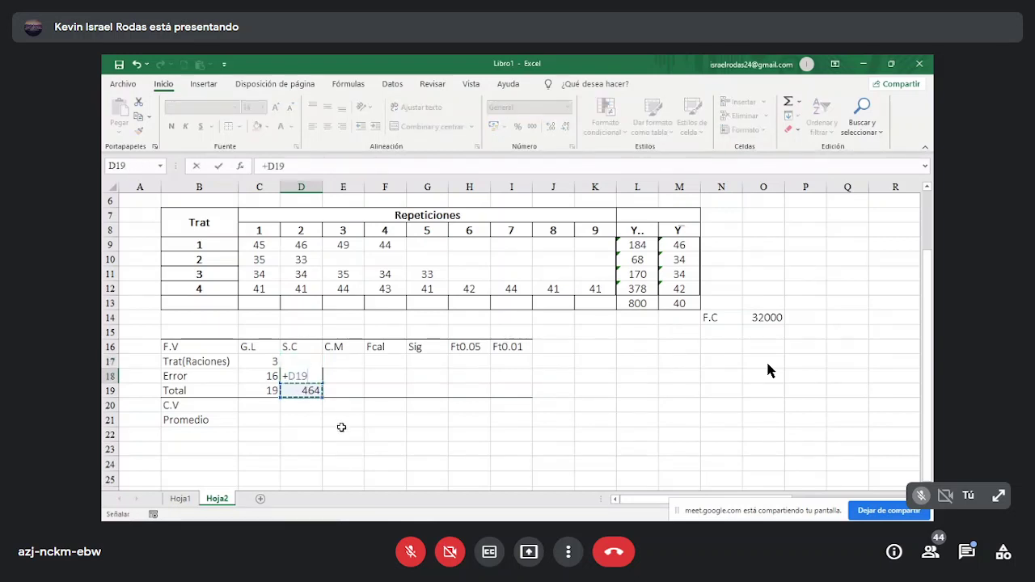
pyautogui.write('-')
pyautogui.click(348, 361)
pyautogui.press('Left')
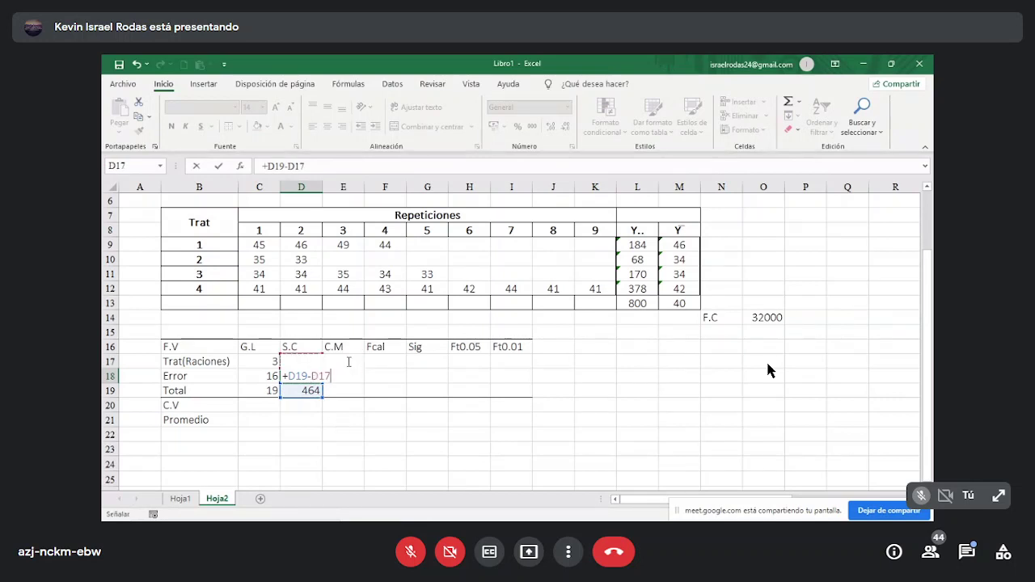
pyautogui.press('Return')
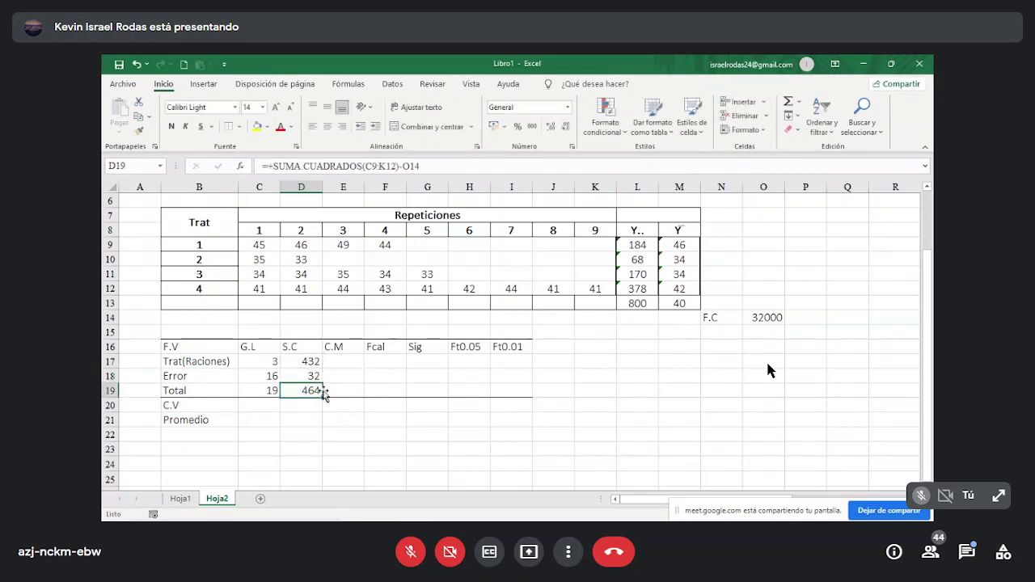
pyautogui.click(315, 377)
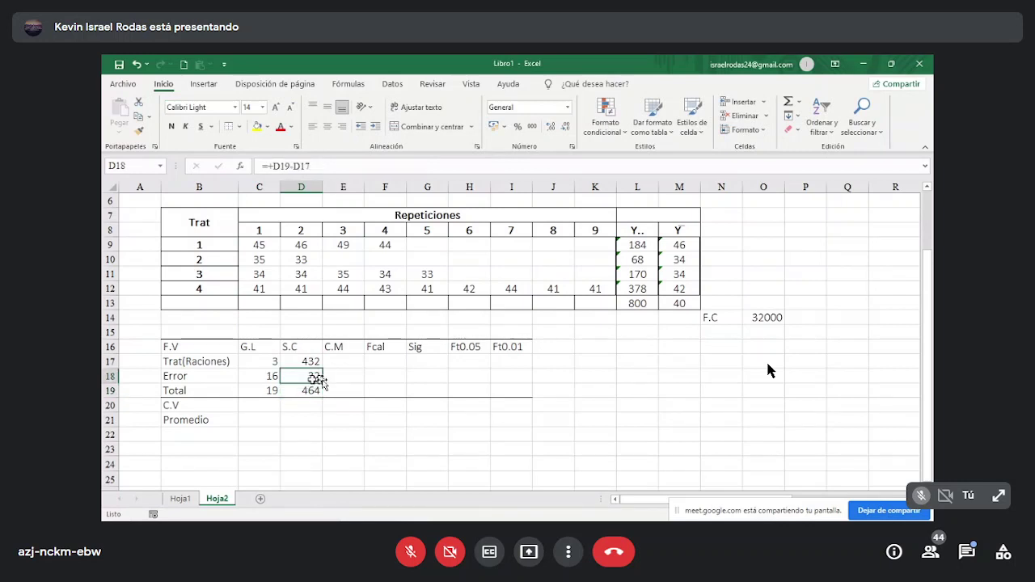
# Step: Calculate the treatment mean square in E17 with the formula +D17/C17
pyautogui.click(345, 359)
pyautogui.write('+')
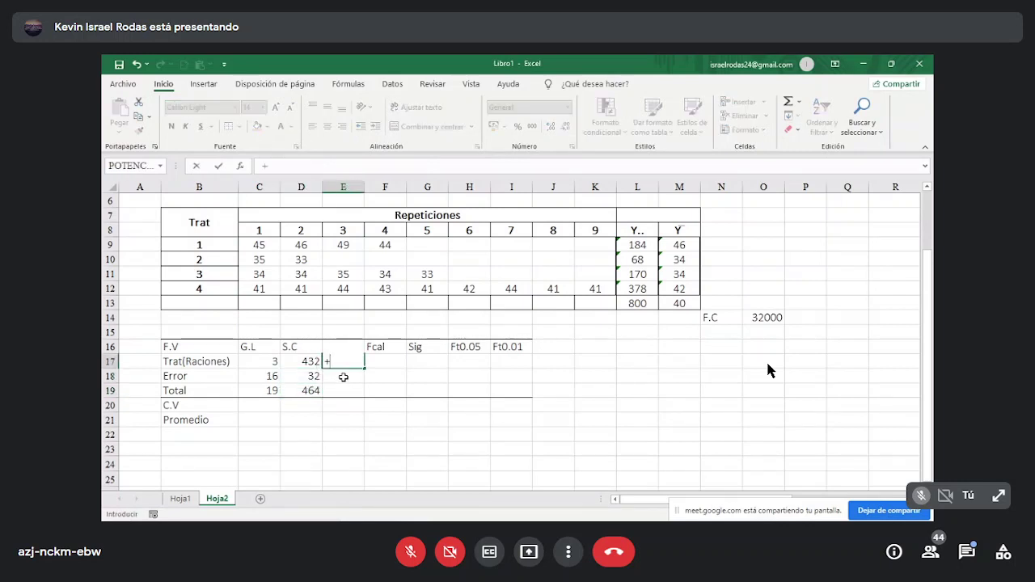
pyautogui.click(308, 359)
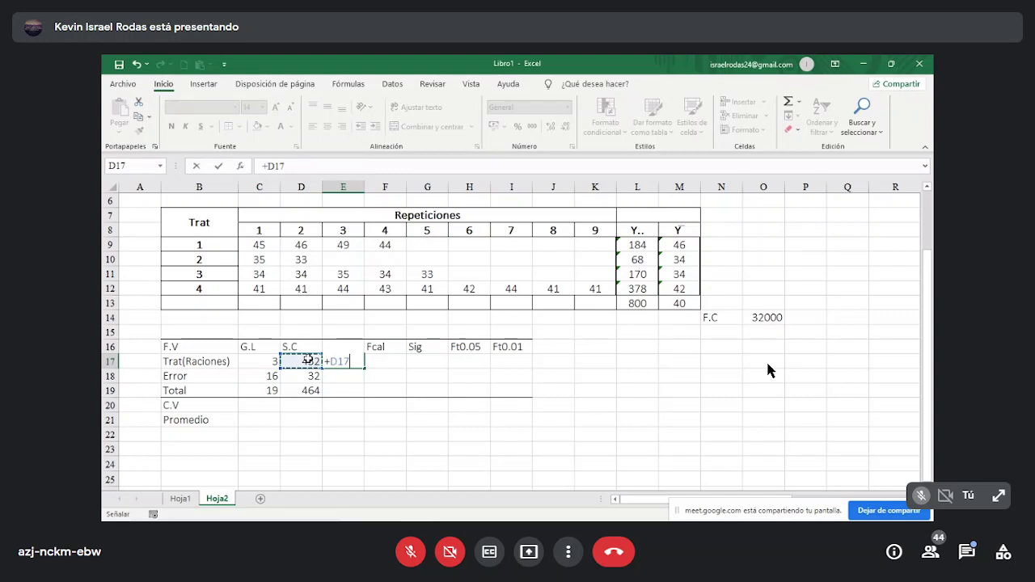
pyautogui.write('/')
pyautogui.click(276, 363)
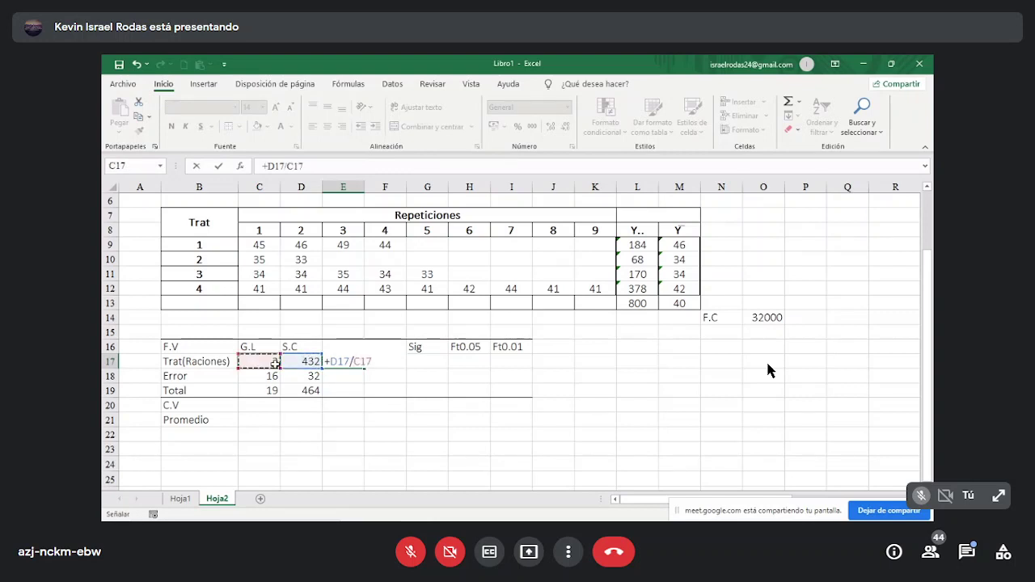
pyautogui.press('Return')
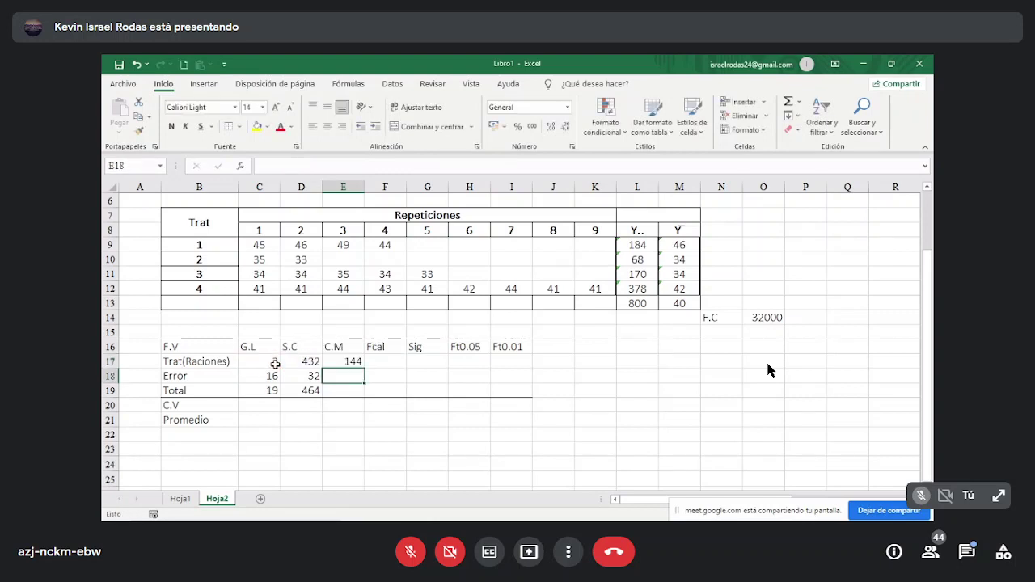
# Step: Copy the mean square formula from E17 down to the Error row in E18
pyautogui.click(355, 361)
pyautogui.moveTo(362, 368); pyautogui.dragTo(366, 383)
pyautogui.click(340, 374)
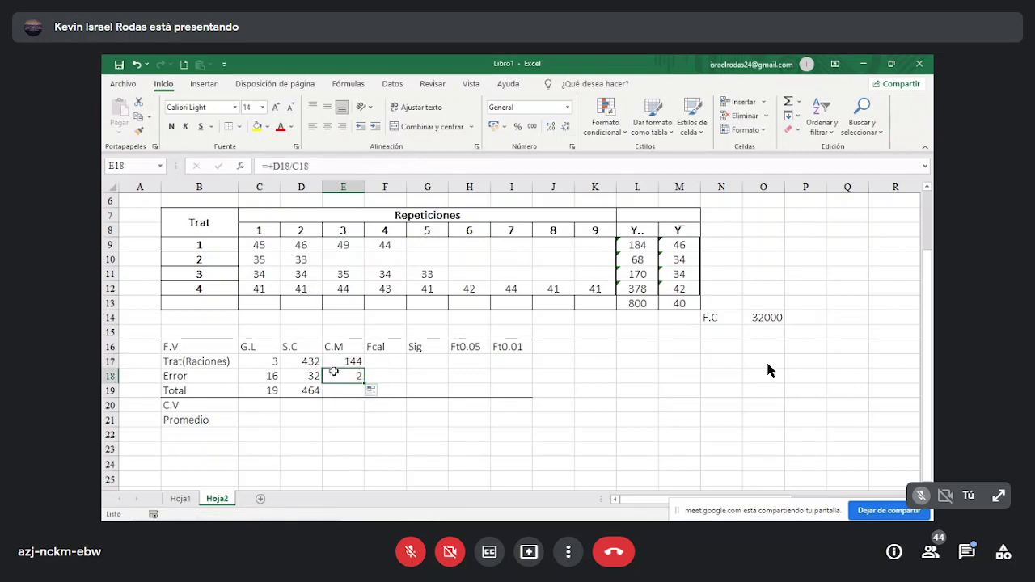
# Step: Calculate the Fcal value in F17 by dividing the mean squares with the formula +E17/E18
pyautogui.click(384, 363)
pyautogui.write('+')
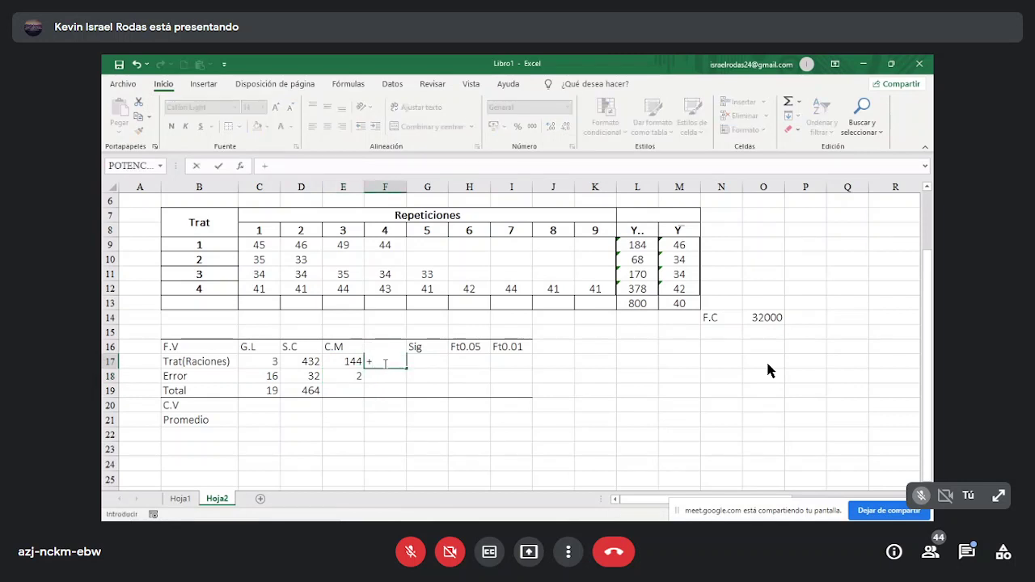
pyautogui.click(346, 358)
pyautogui.write('/')
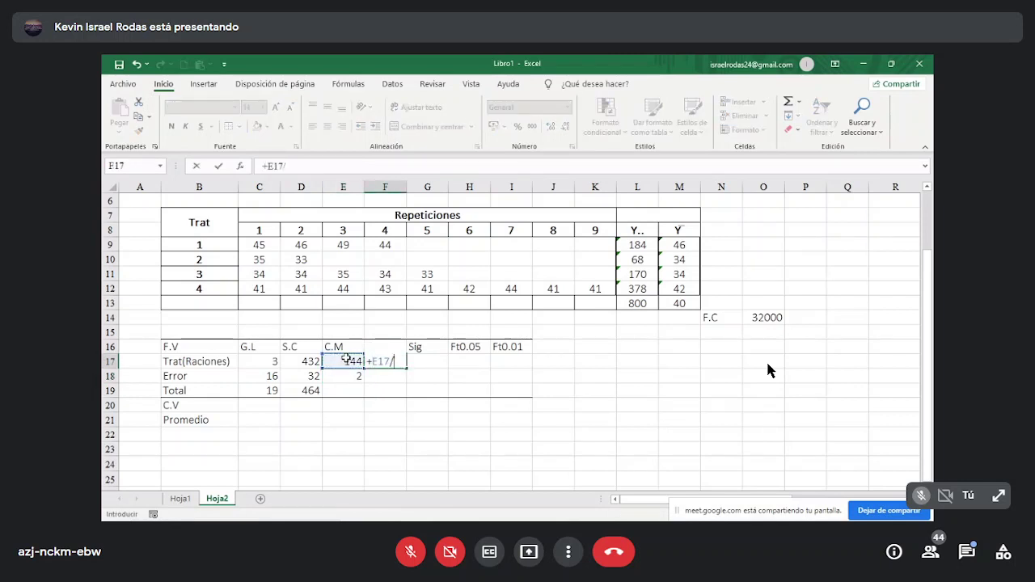
pyautogui.click(344, 375)
pyautogui.press('Return')
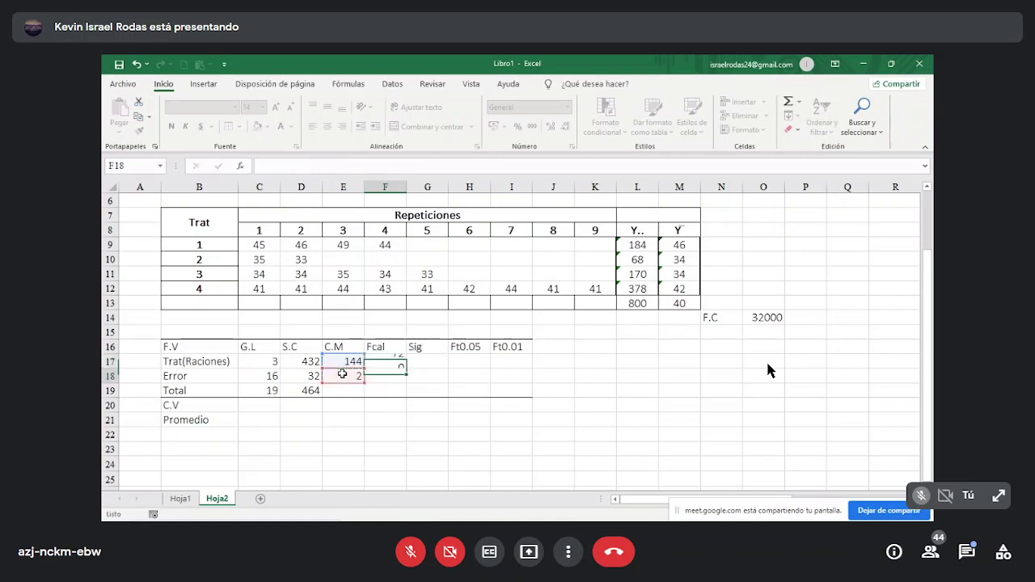
pyautogui.click(424, 362)
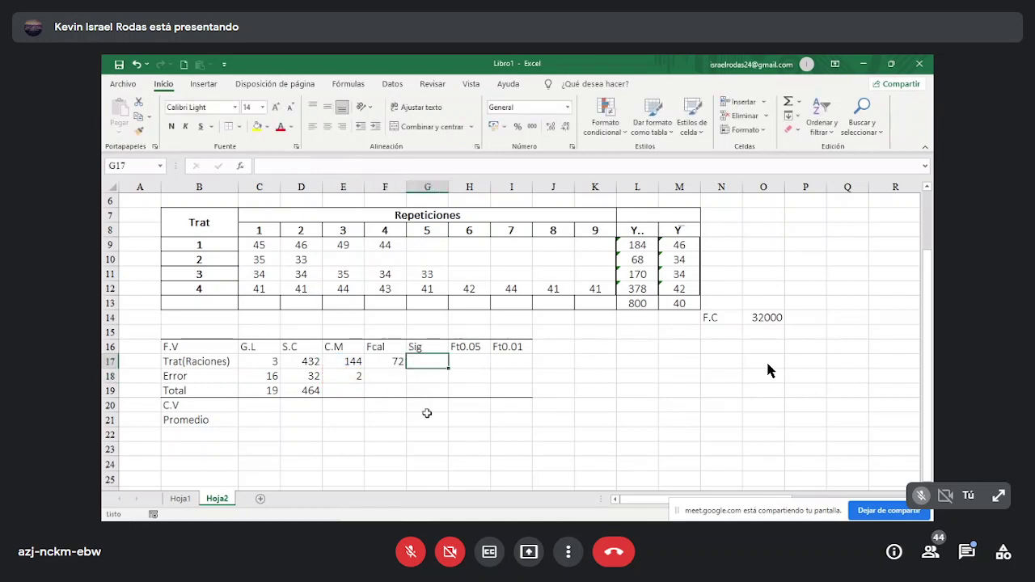
pyautogui.write('**')
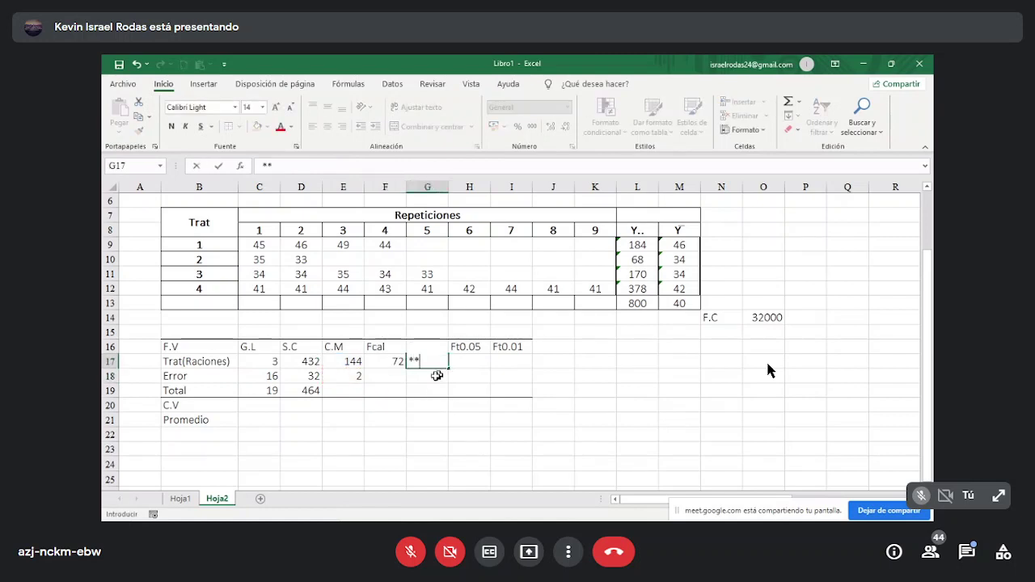
pyautogui.click(434, 376)
pyautogui.write('Sig')
pyautogui.press('Return')
pyautogui.click(457, 364)
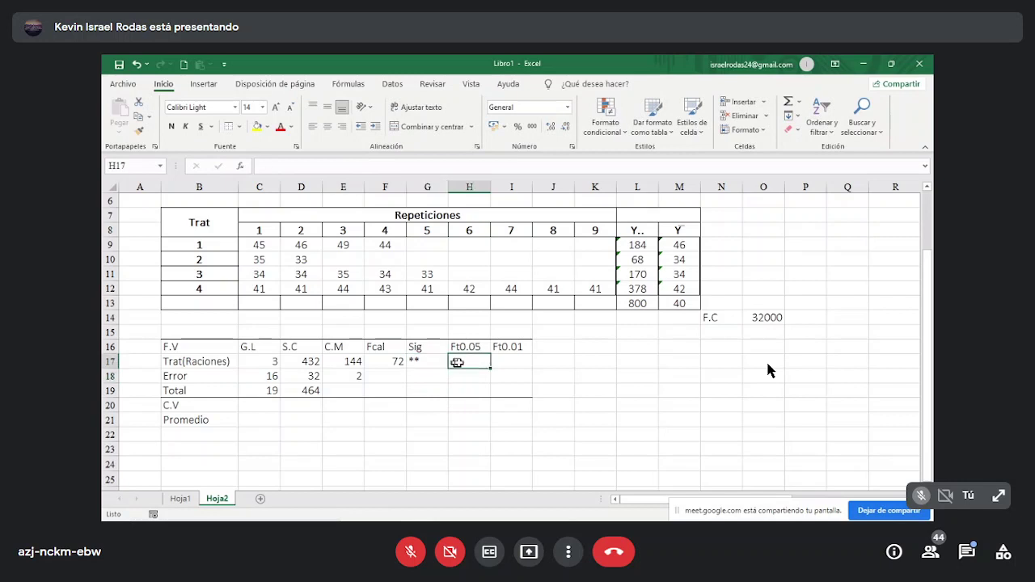
pyautogui.click(429, 365)
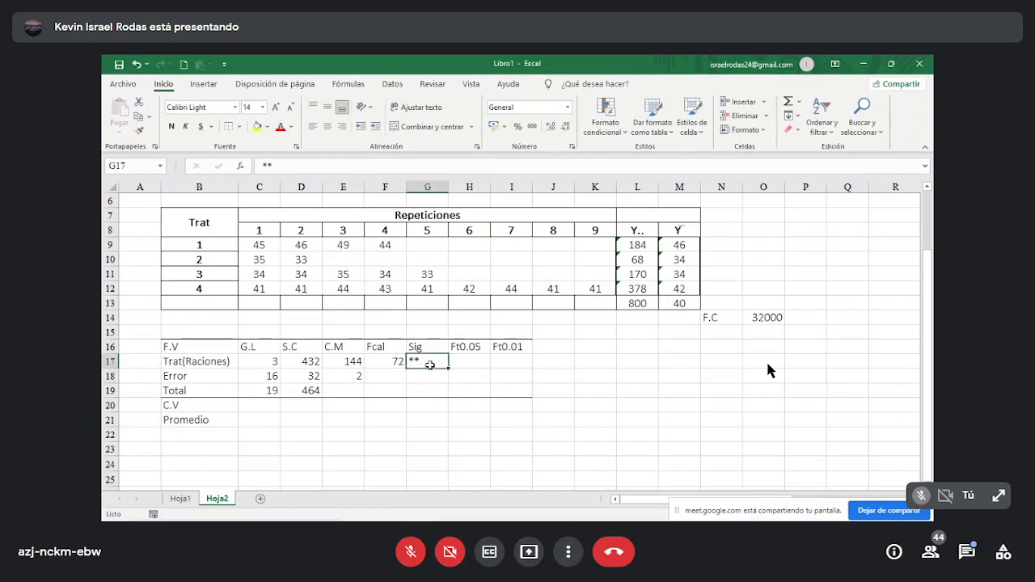
pyautogui.press('Delete')
# Step: Calculate the tabulated F at 0.05 in H17 with the formula +DISTR.F.INV(0.05;C17;C18)
pyautogui.click(476, 365)
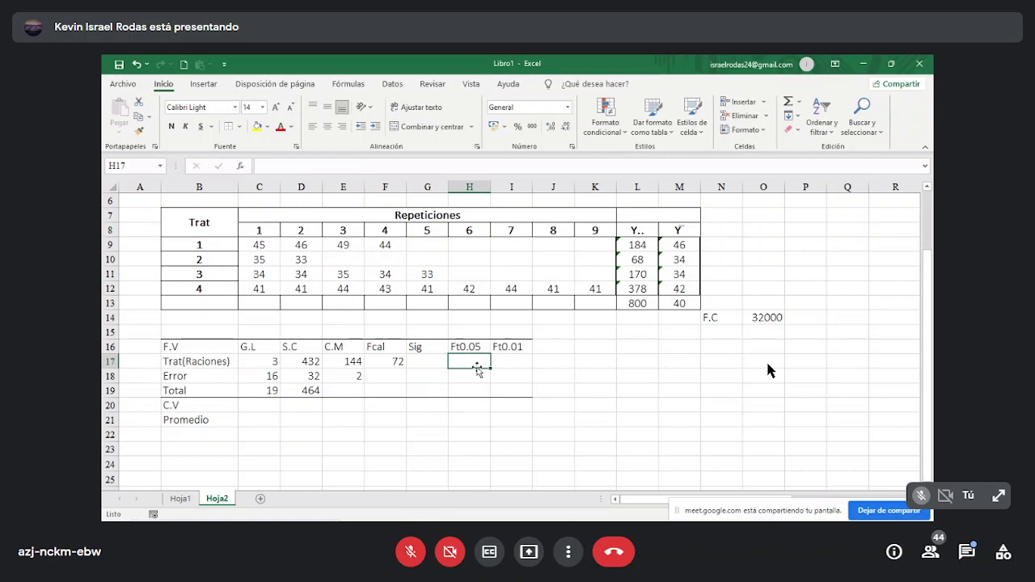
pyautogui.write('+dist')
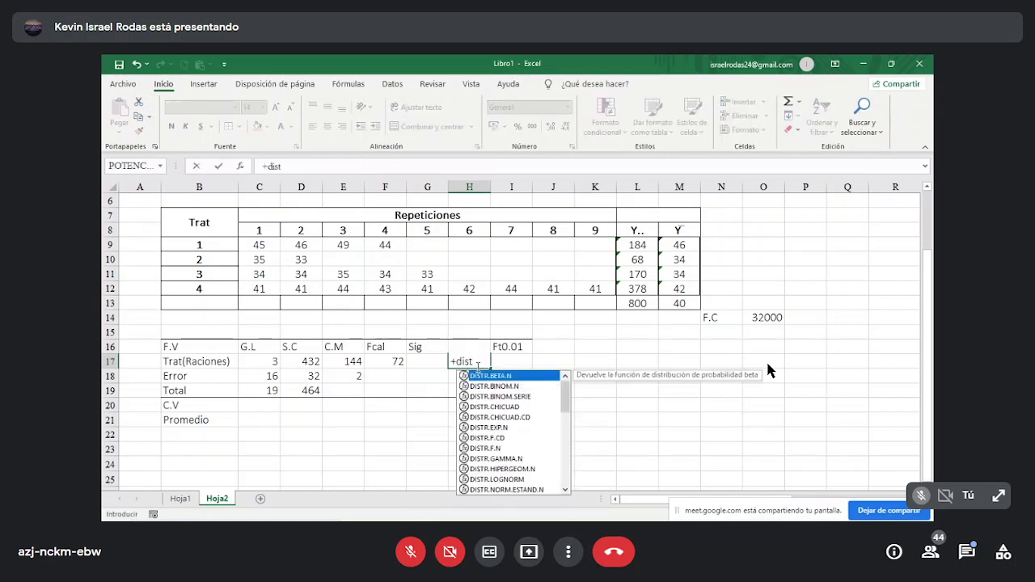
pyautogui.write('rv')
pyautogui.press('BackSpace')
pyautogui.write('f')
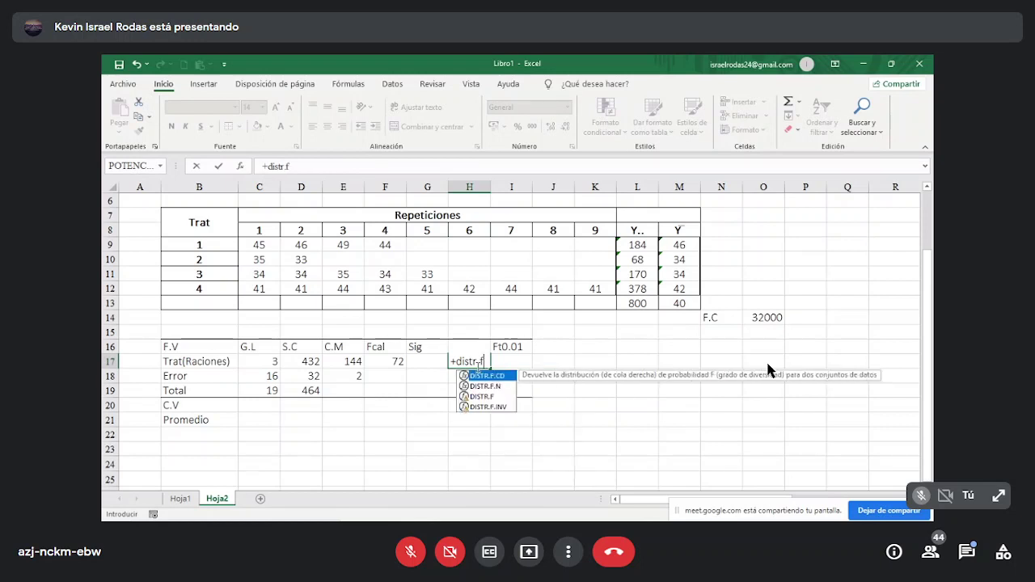
pyautogui.doubleClick(493, 406)
pyautogui.write('0')
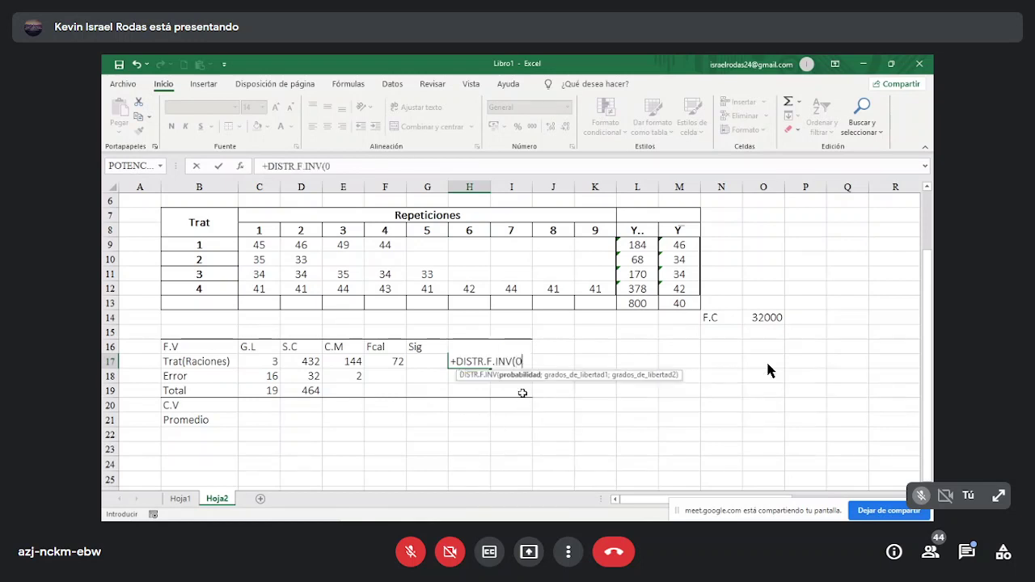
pyautogui.write('.05;')
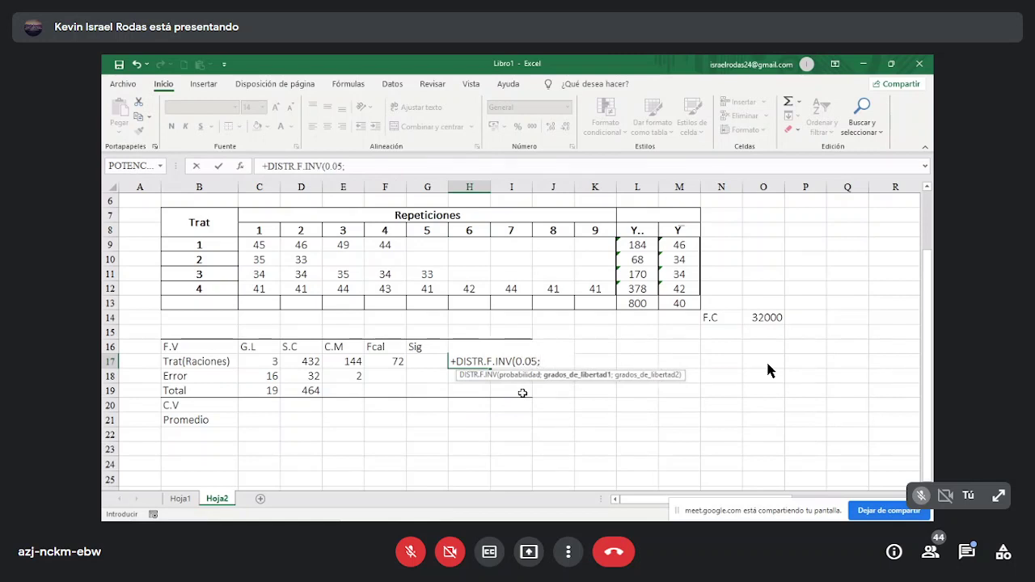
pyautogui.click(264, 362)
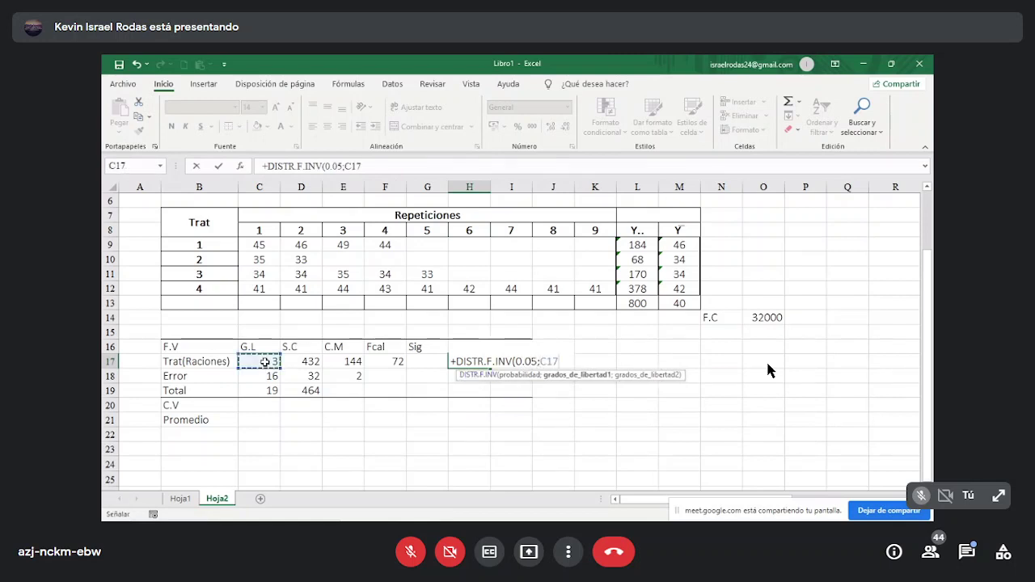
pyautogui.write(';')
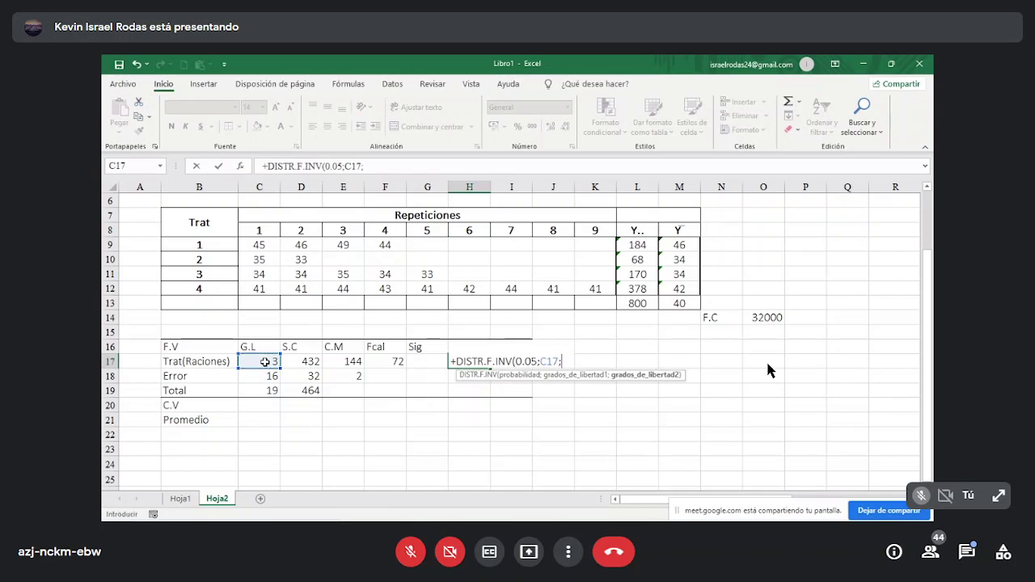
pyautogui.click(271, 377)
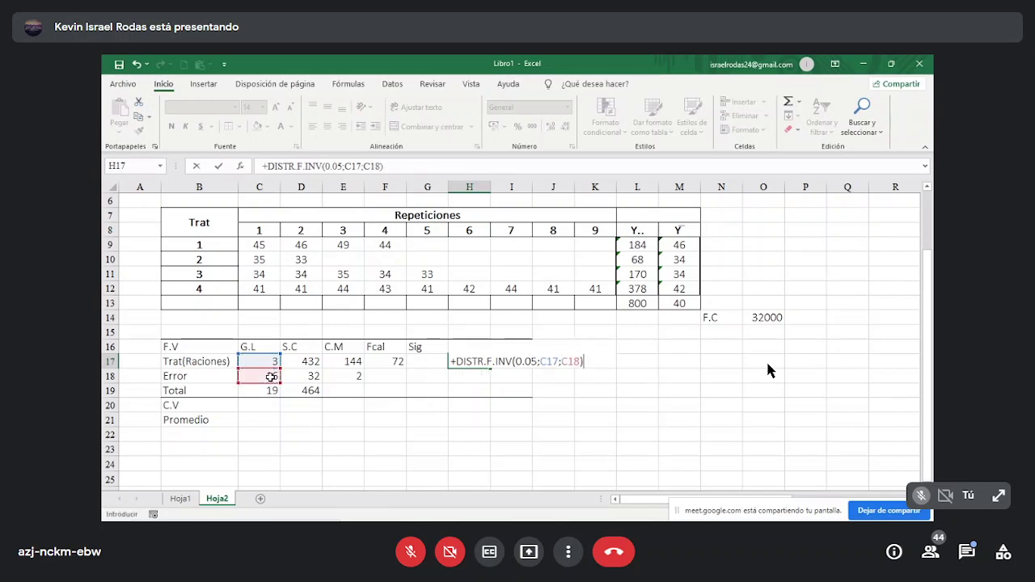
pyautogui.press('Return')
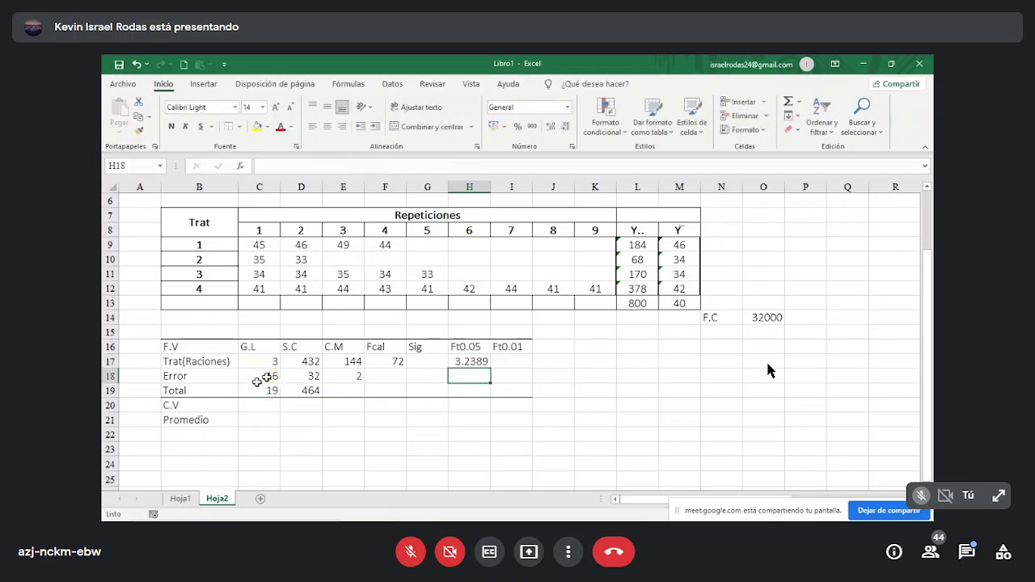
# Step: Copy the H17 formula into I17 and adapt it to DISTR.F.INV(0.01;C17;C18) for the Ft0.01 value
pyautogui.click(455, 362)
pyautogui.moveTo(491, 368); pyautogui.dragTo(530, 368)
pyautogui.doubleClick(503, 362)
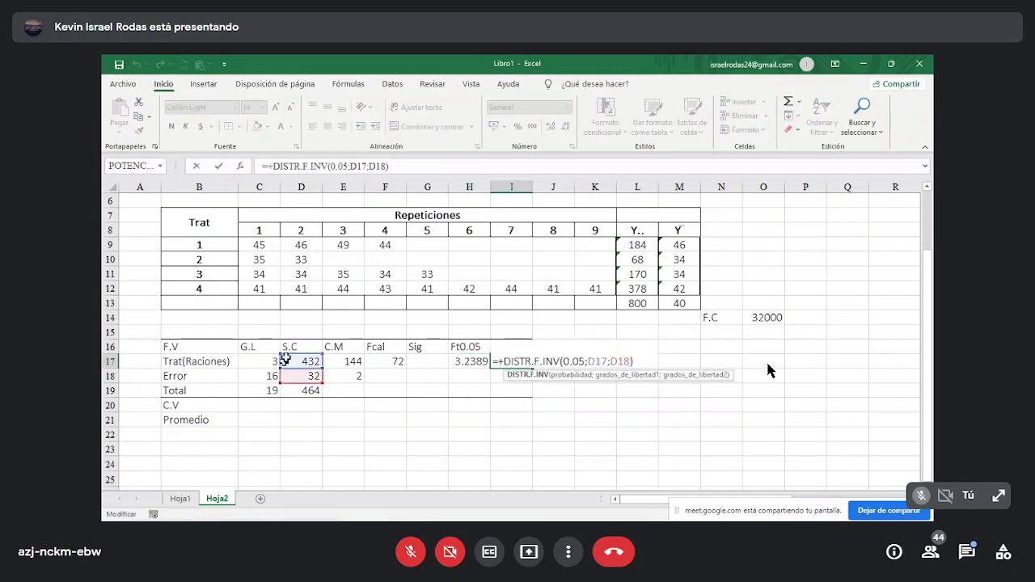
pyautogui.moveTo(293, 355); pyautogui.dragTo(259, 375)
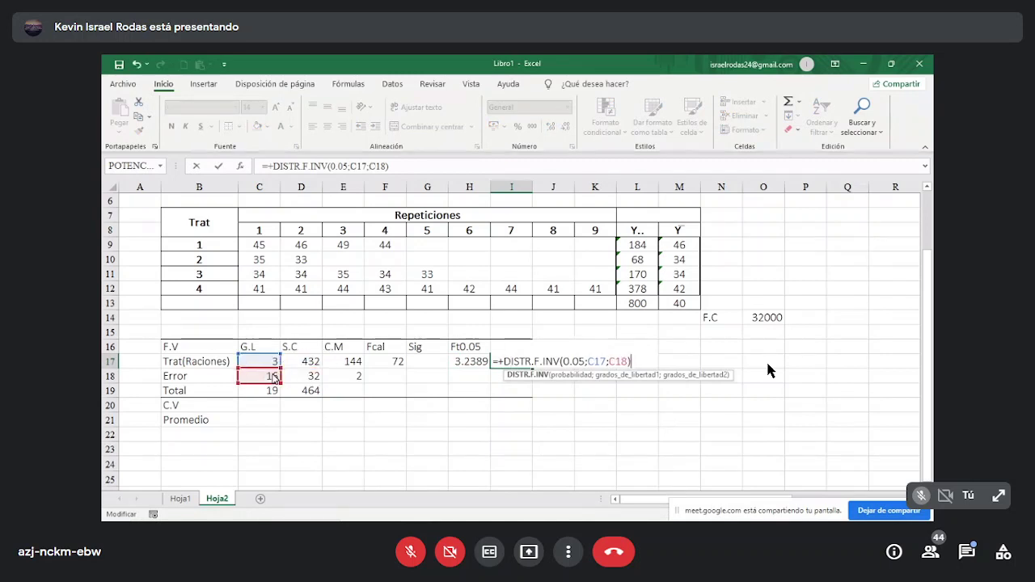
pyautogui.click(587, 361)
pyautogui.press('BackSpace')
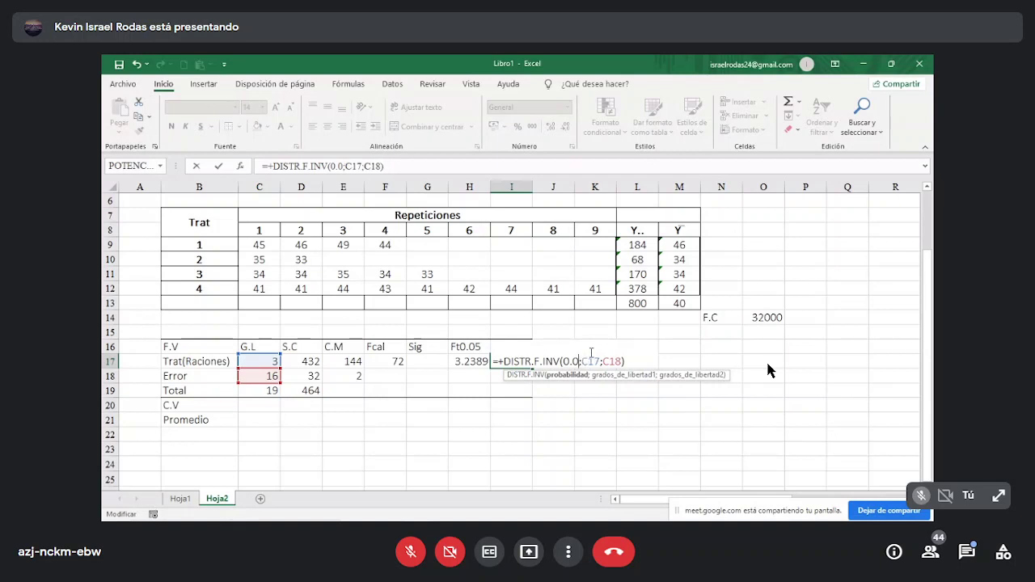
pyautogui.write('1')
pyautogui.press('Return')
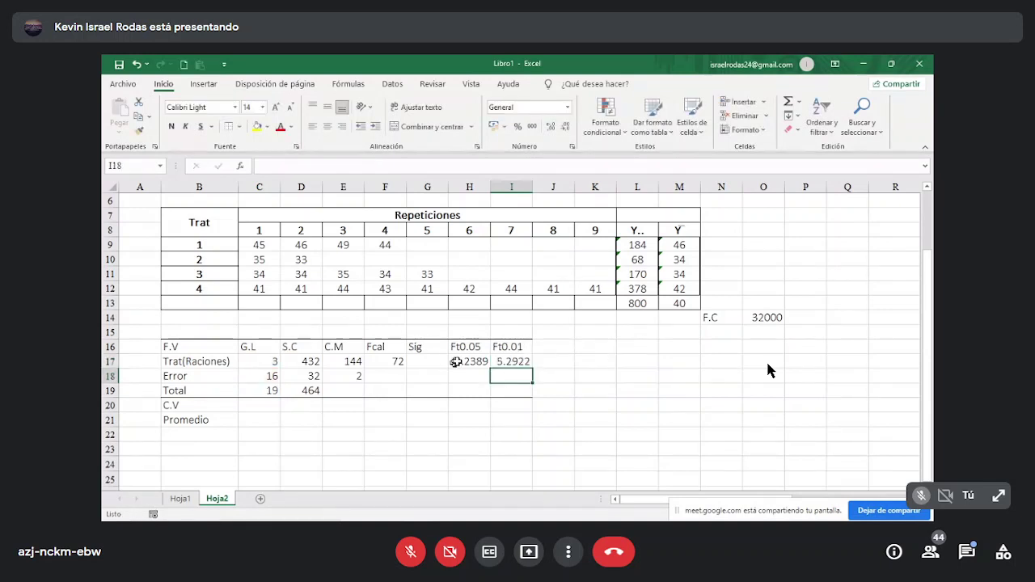
# Step: Reduce the tabulated F values in H17:I17 to two decimal places
pyautogui.moveTo(457, 362); pyautogui.dragTo(518, 362)
pyautogui.click(555, 129)
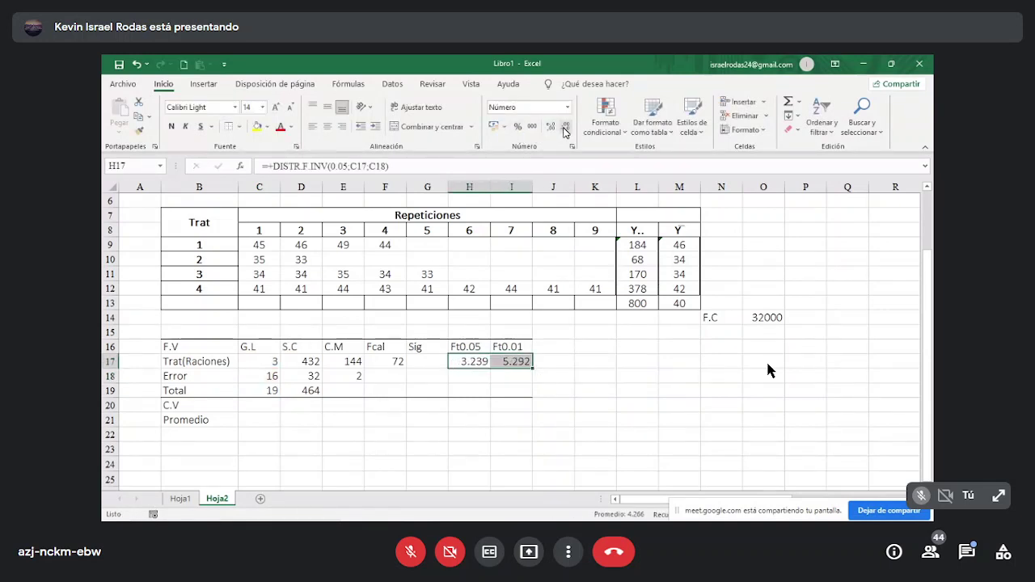
pyautogui.click(554, 129)
pyautogui.click(558, 376)
pyautogui.click(458, 374)
# Step: Enter ** as the treatment significance in G17 and color it red
pyautogui.click(439, 361)
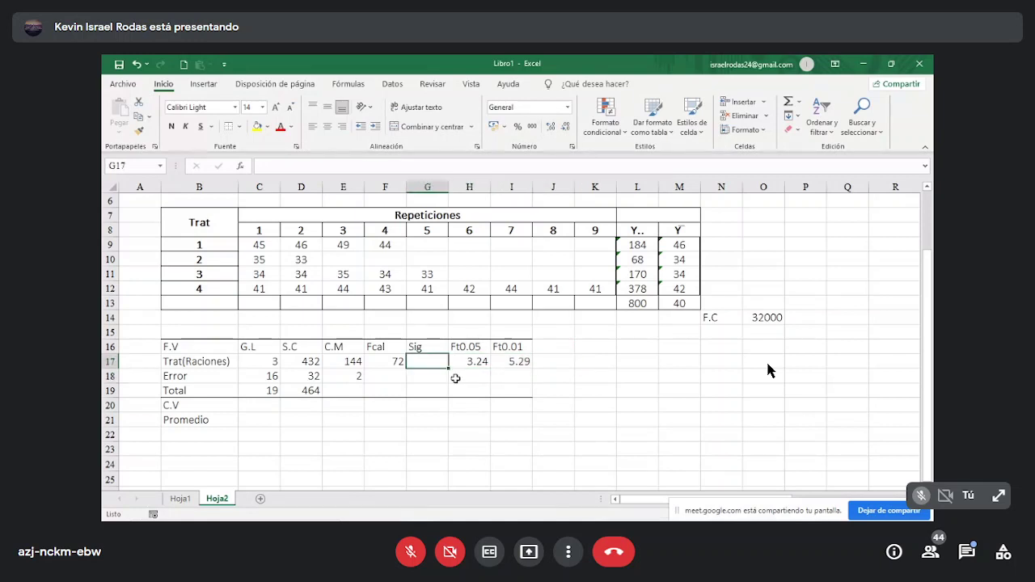
pyautogui.write('**')
pyautogui.click(427, 346)
pyautogui.write('Sig')
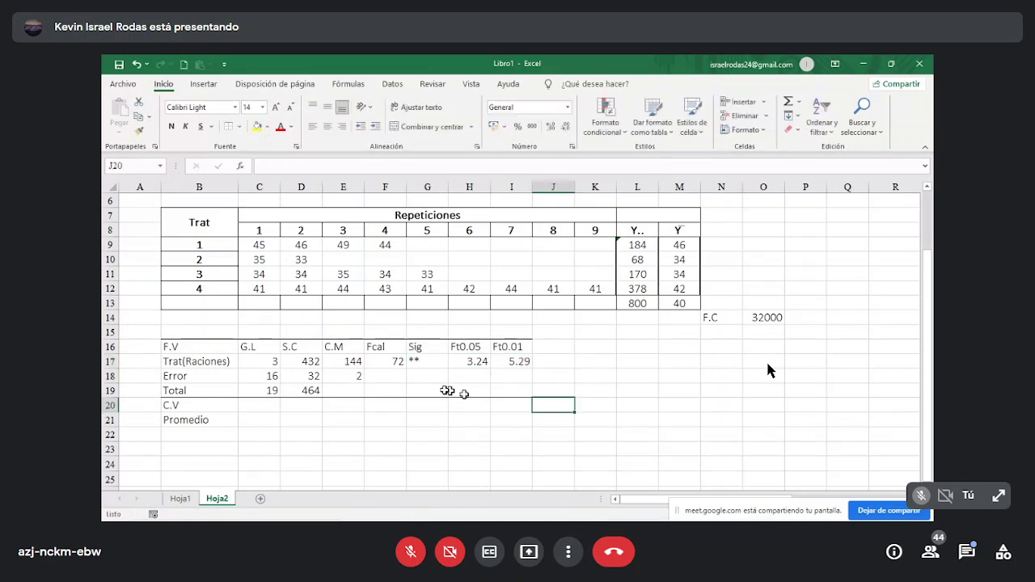
pyautogui.click(427, 361)
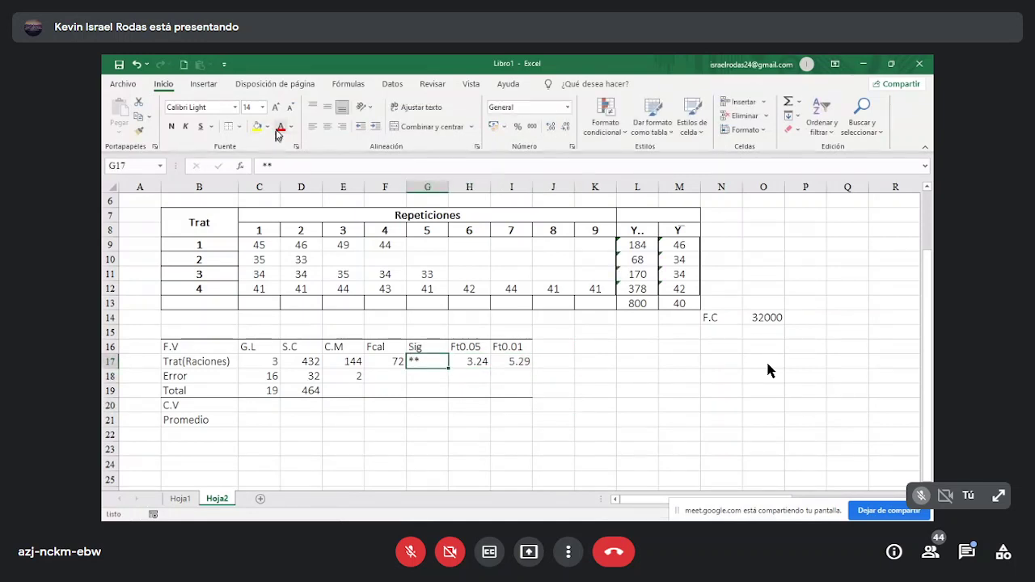
pyautogui.click(280, 128)
pyautogui.click(554, 404)
pyautogui.click(598, 377)
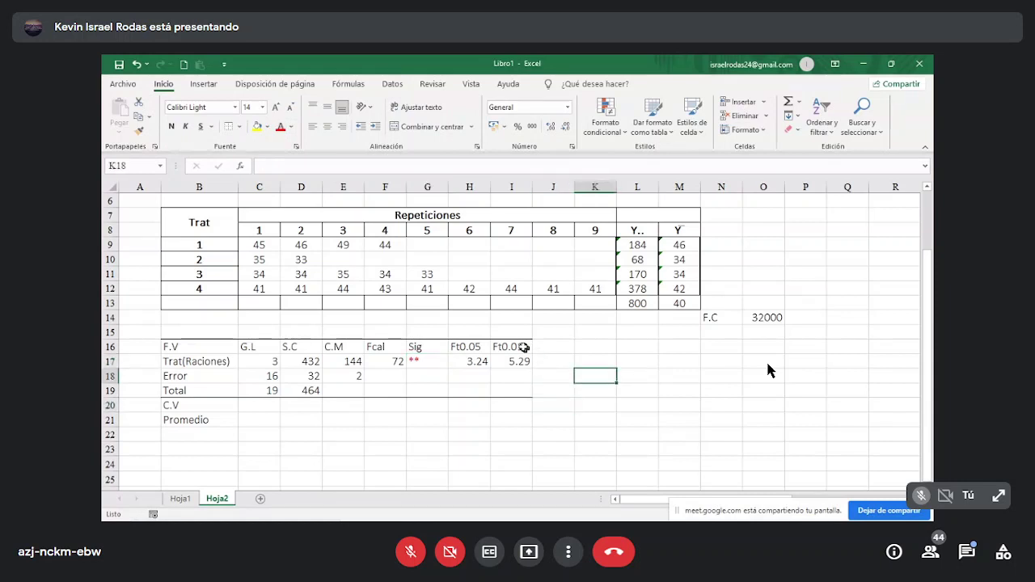
# Step: Apply outside borders to the Ft0.01 cells I16:I19
pyautogui.moveTo(511, 347); pyautogui.dragTo(511, 391)
pyautogui.click(240, 127)
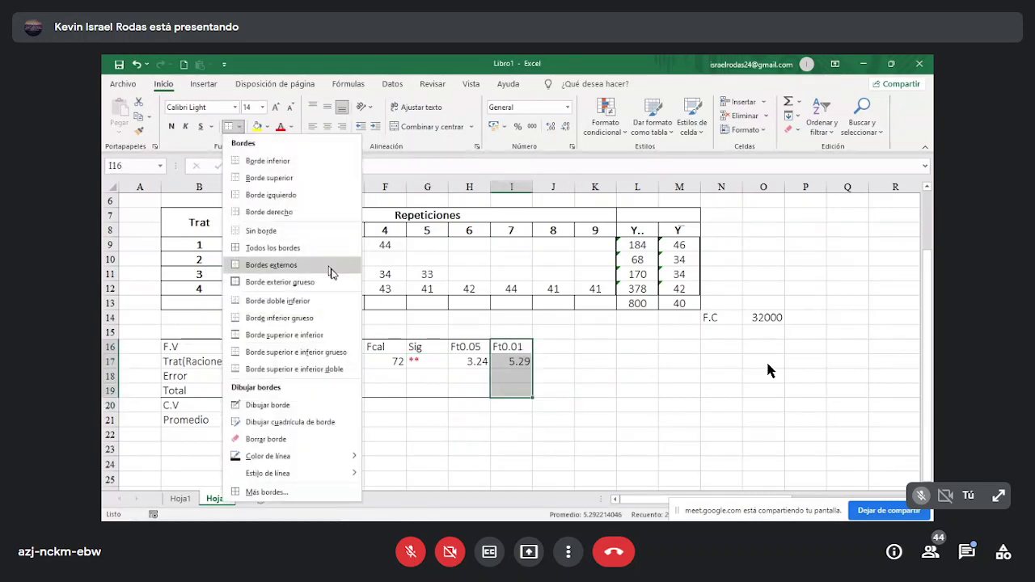
pyautogui.click(331, 257)
pyautogui.click(618, 391)
pyautogui.click(619, 362)
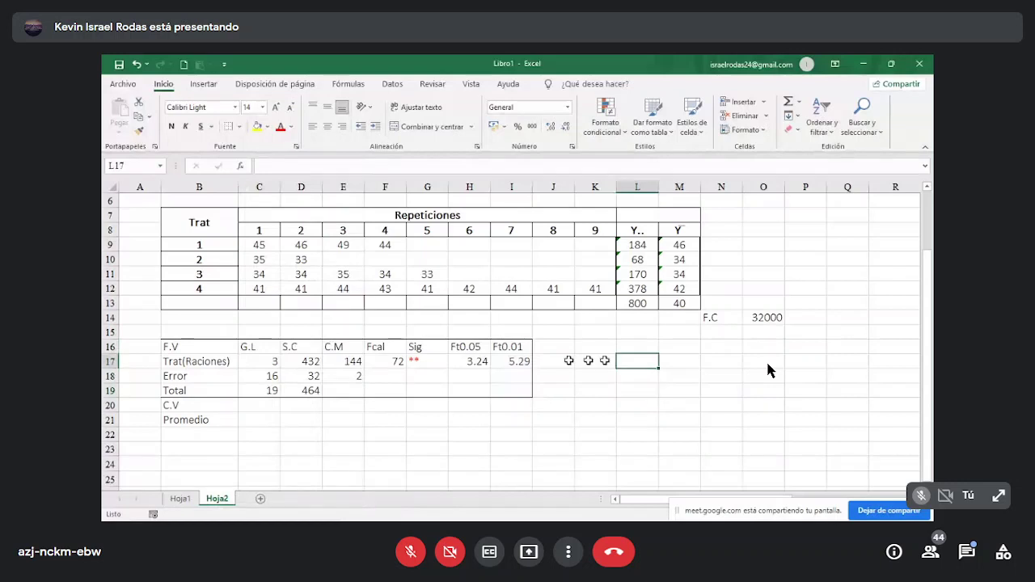
# Step: Calculate the coefficient of variation in C20 with the formula +(RAIZ(E18)/M13)*100
pyautogui.click(427, 390)
pyautogui.click(257, 406)
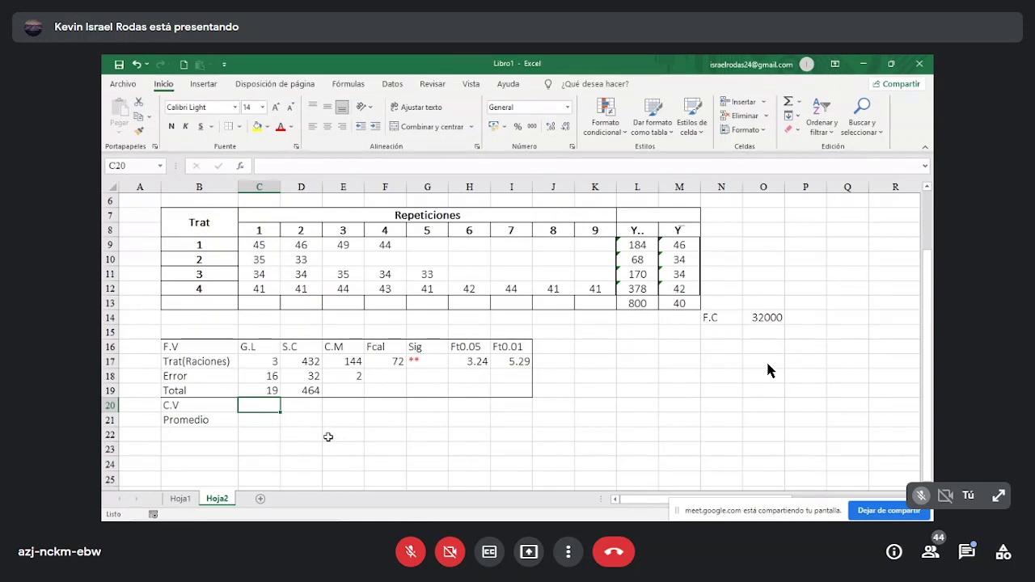
pyautogui.write('+')
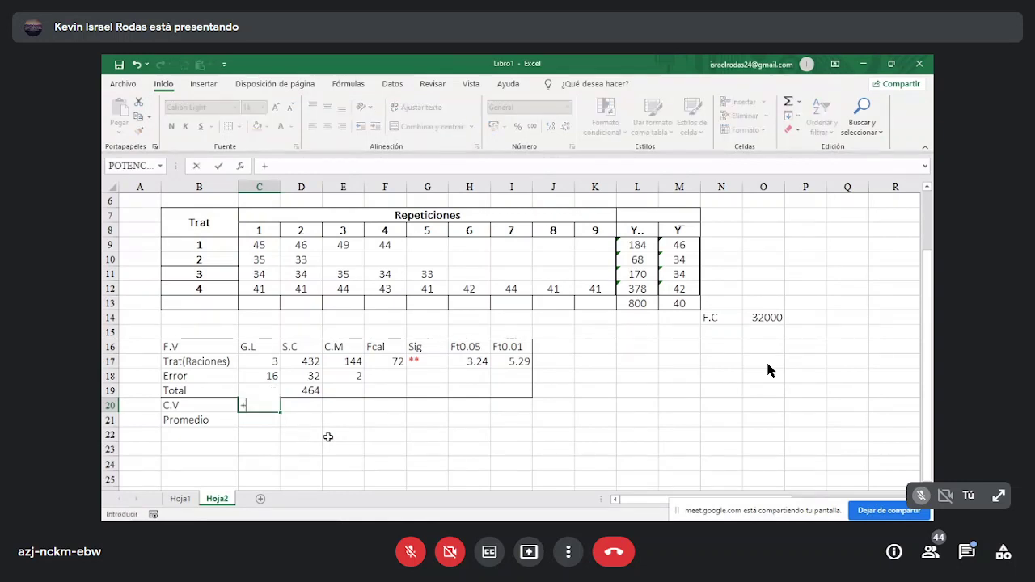
pyautogui.write('raiz')
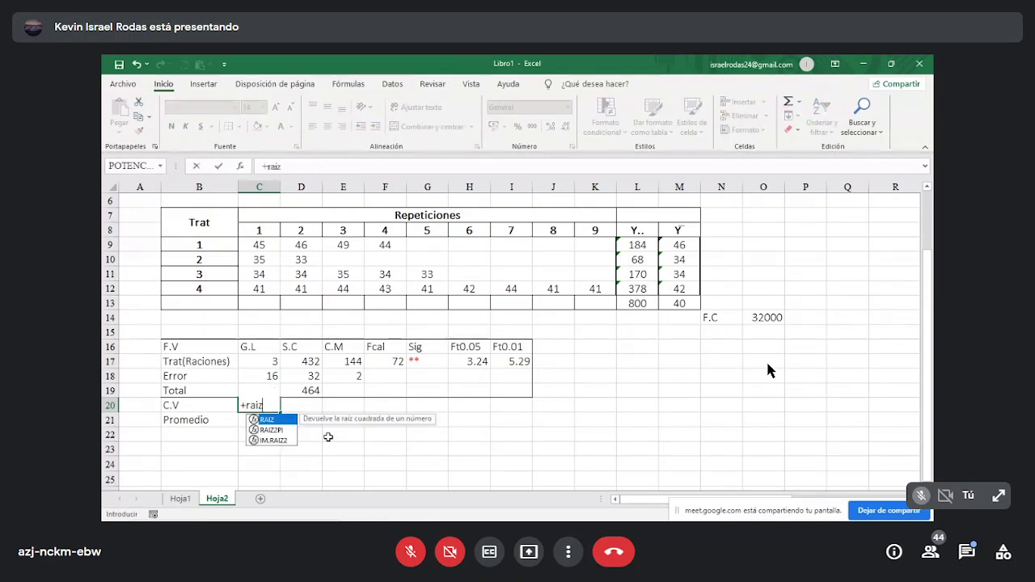
pyautogui.doubleClick(285, 421)
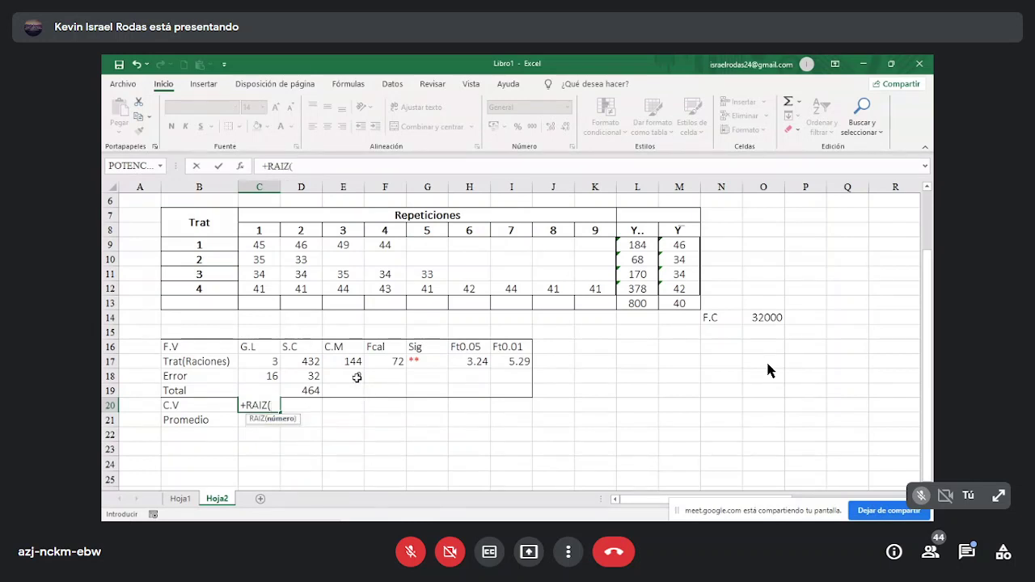
pyautogui.click(356, 377)
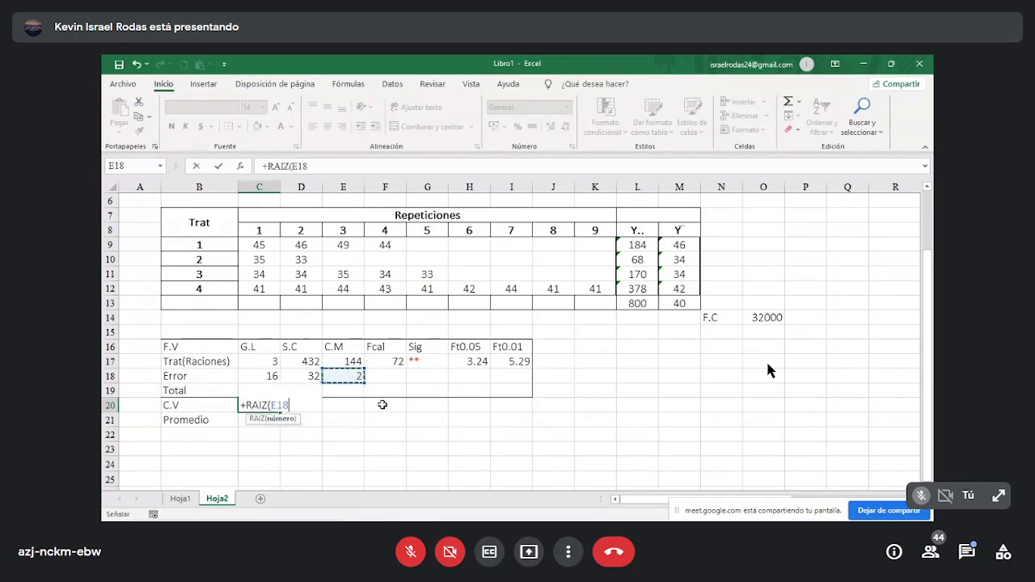
pyautogui.write(')')
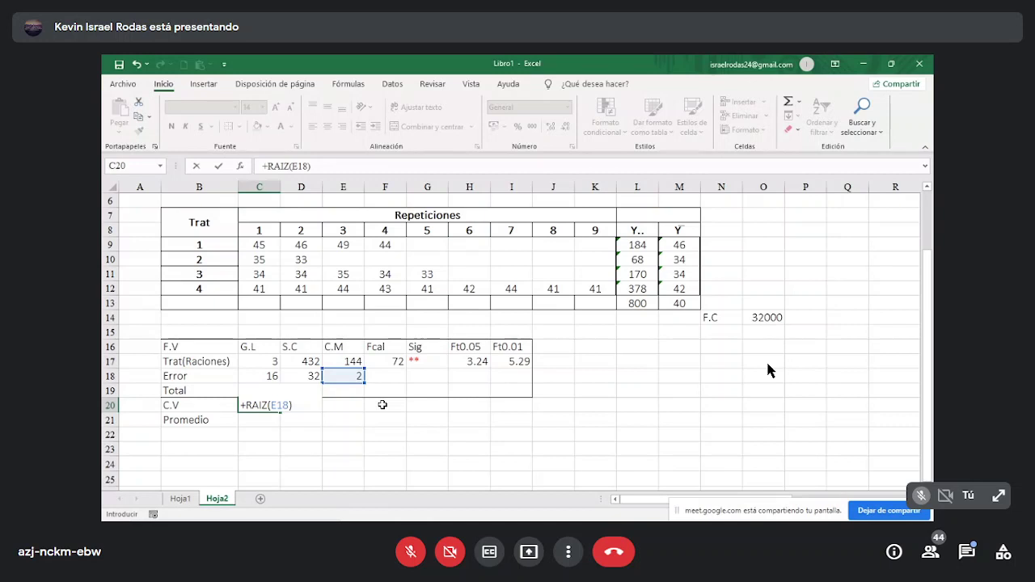
pyautogui.write('/')
pyautogui.click(679, 303)
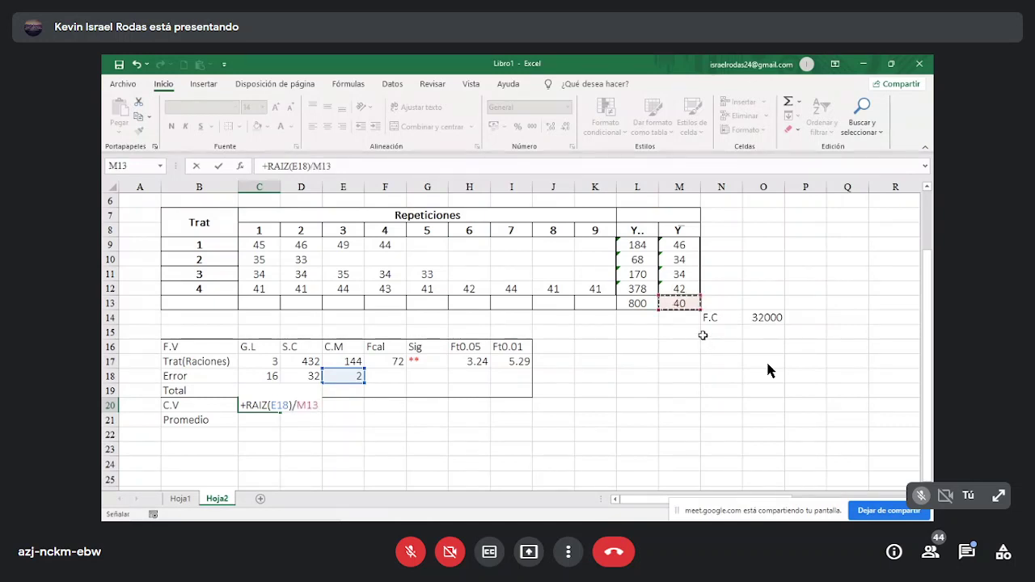
pyautogui.write(')')
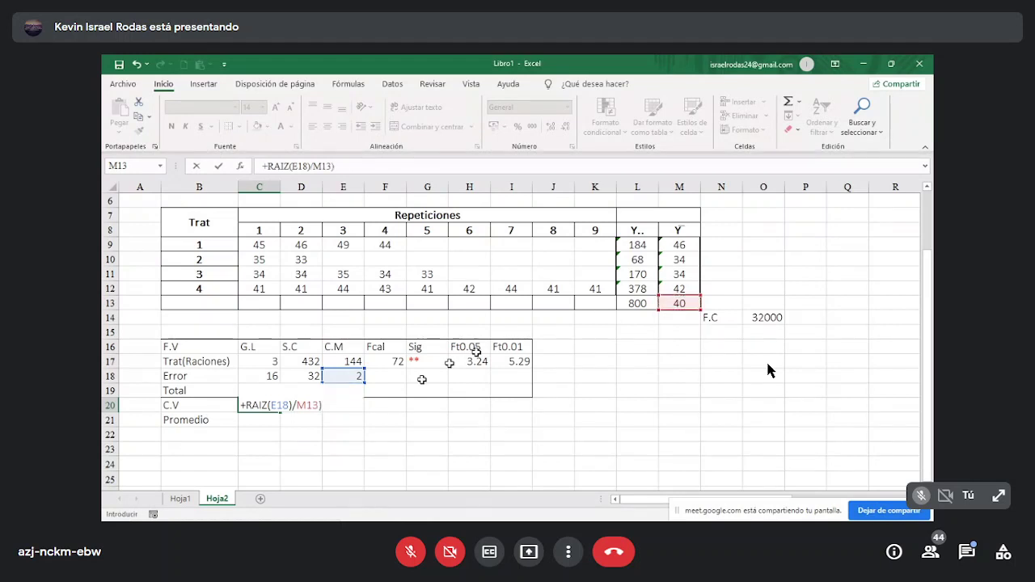
pyautogui.click(244, 404)
pyautogui.write('(')
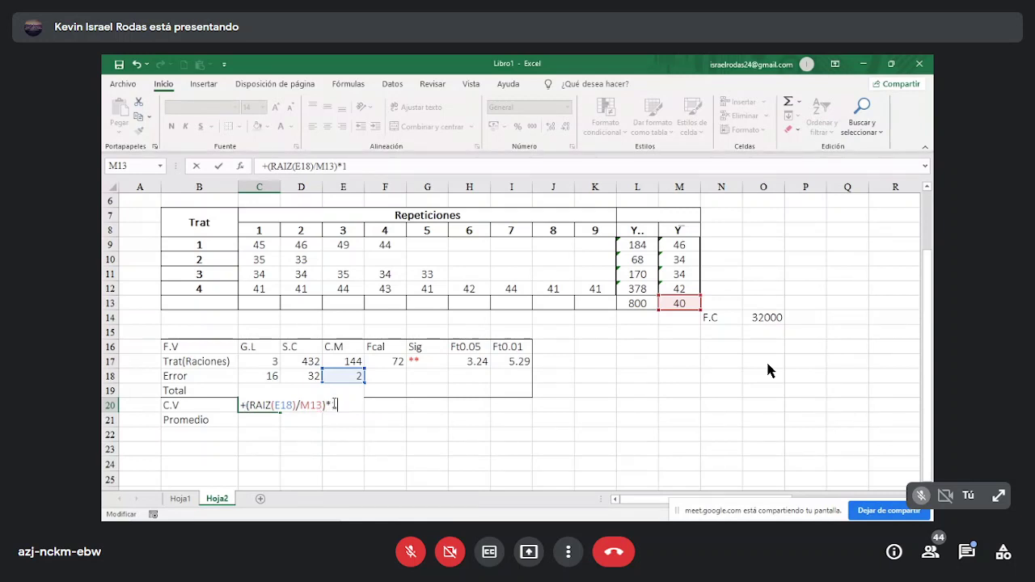
pyautogui.press('Return')
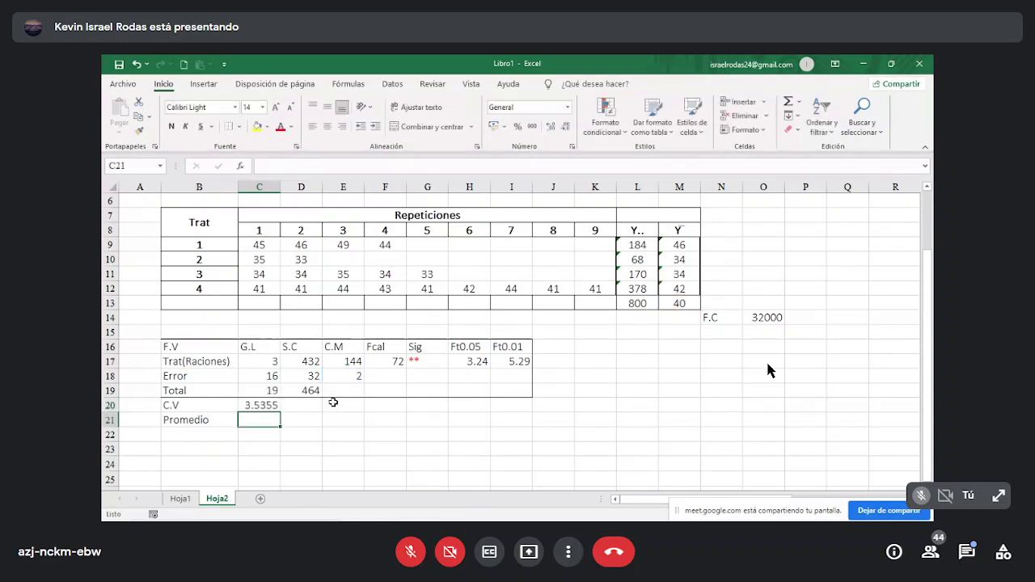
pyautogui.click(264, 405)
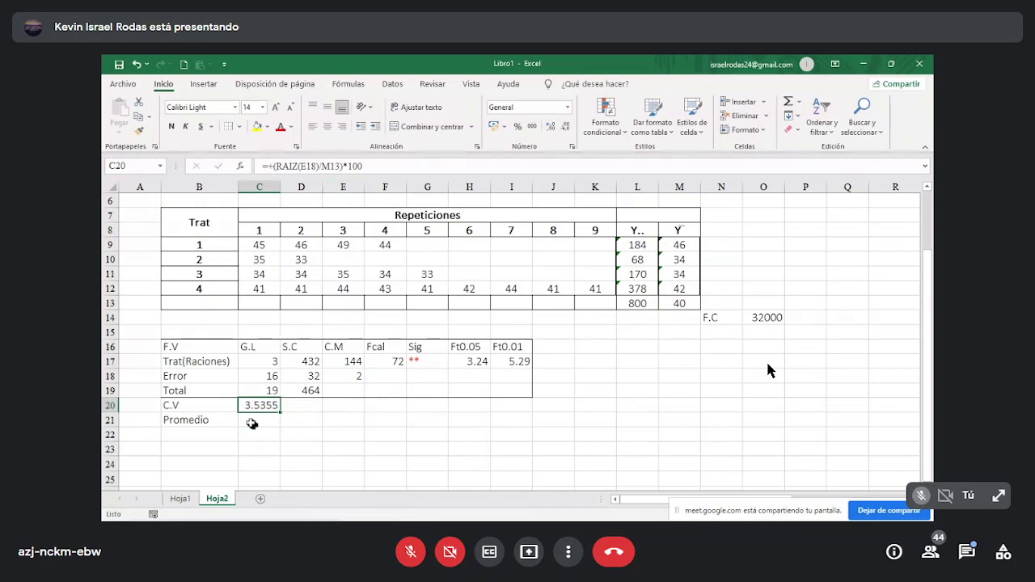
# Step: Fill the Promedio cell C21 with a reference to the overall mean in M13
pyautogui.click(252, 422)
pyautogui.write('+')
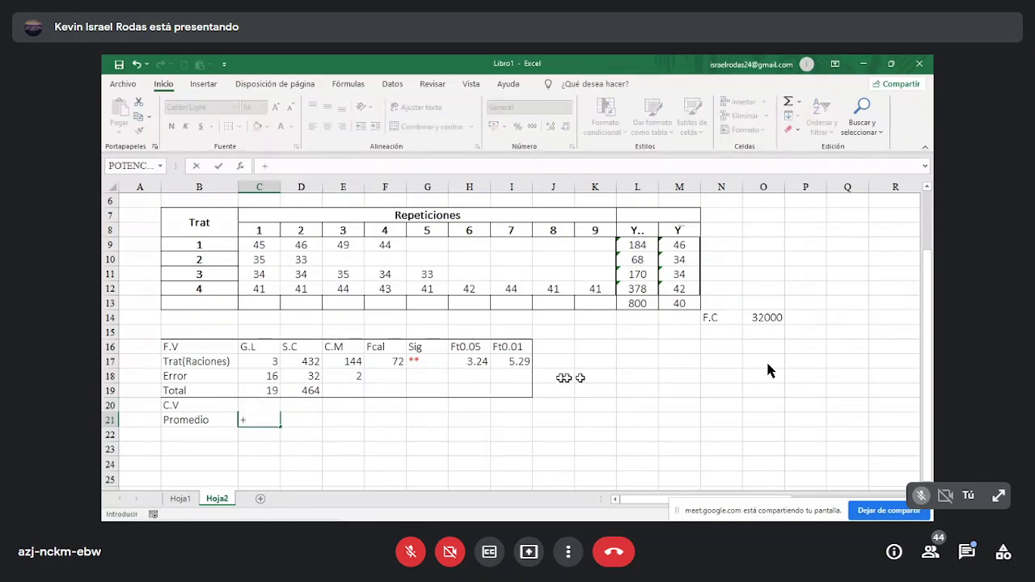
pyautogui.click(680, 301)
pyautogui.press('Return')
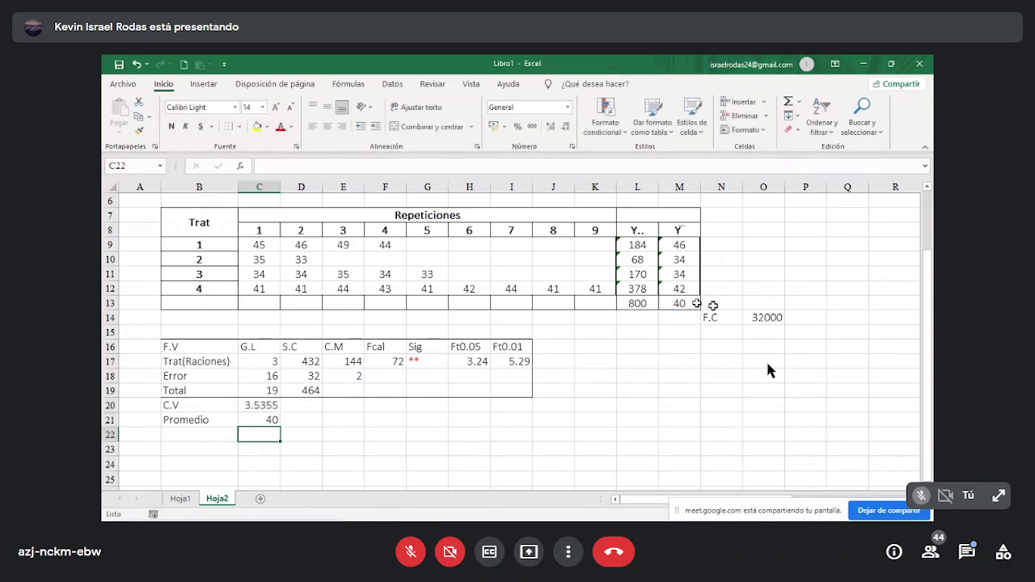
# Step: Reduce the coefficient of variation in C20 to two decimal places
pyautogui.click(259, 405)
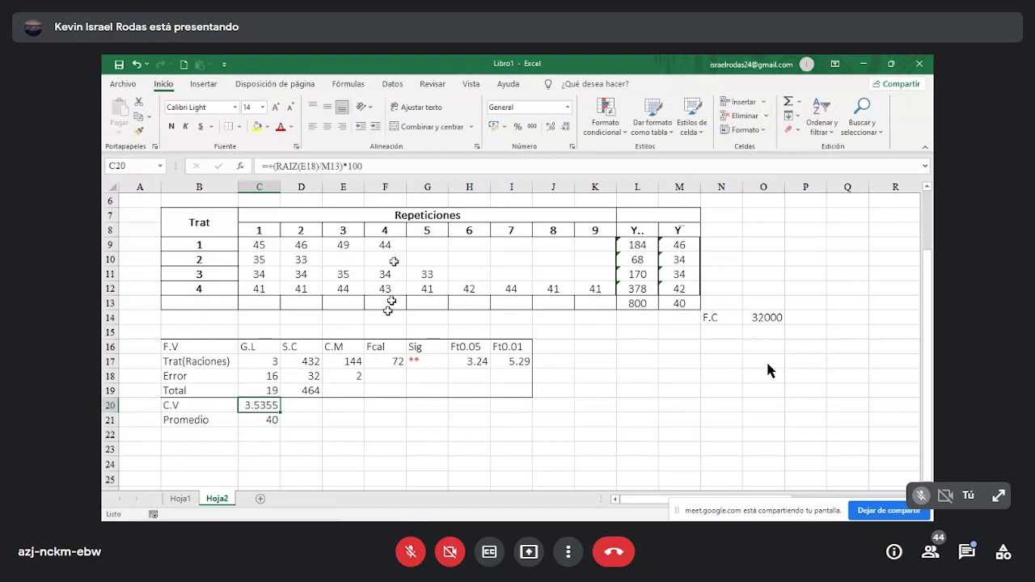
pyautogui.click(565, 127)
pyautogui.click(565, 127)
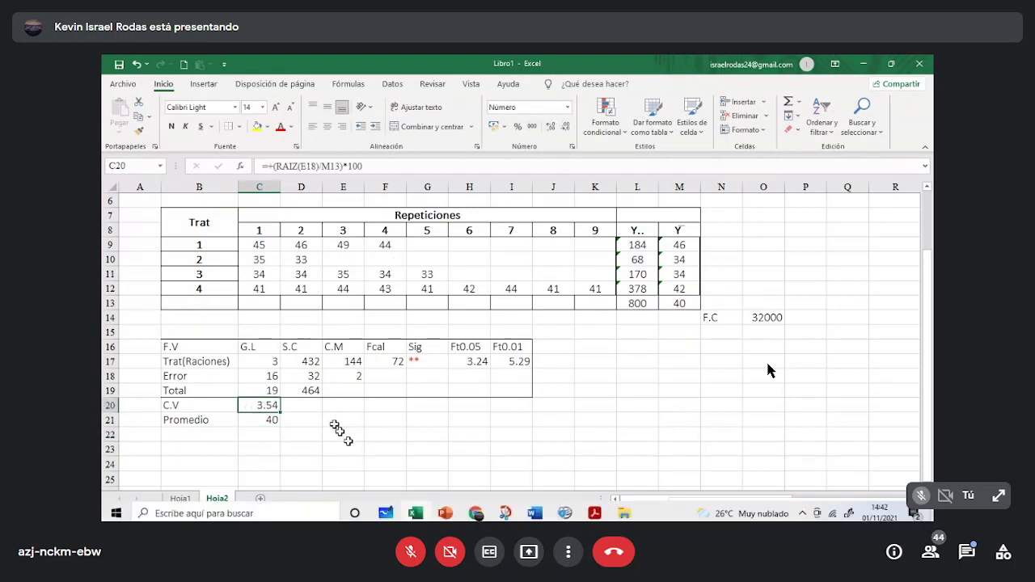
pyautogui.click(342, 420)
pyautogui.click(420, 420)
pyautogui.click(677, 420)
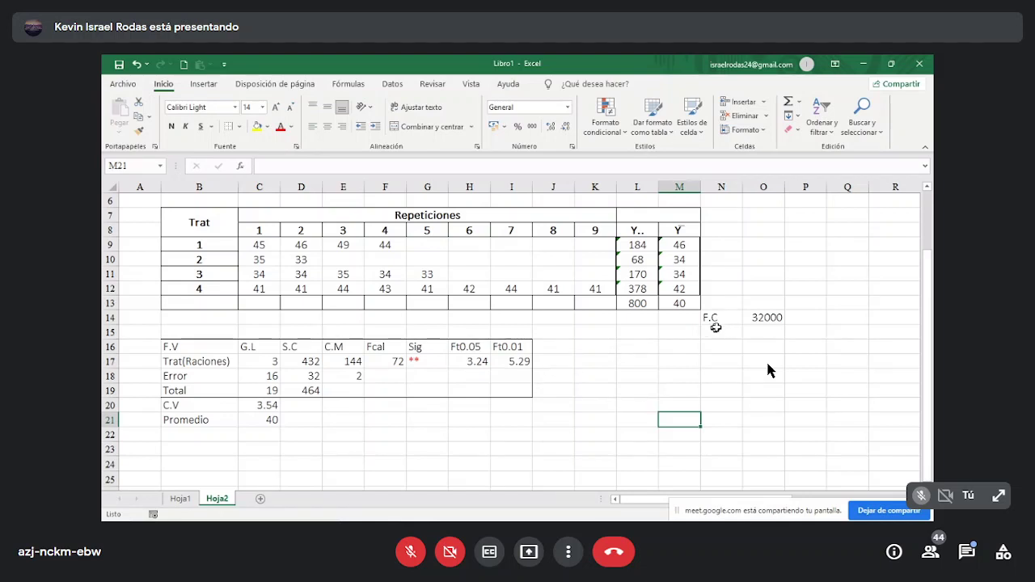
# Step: Move the F.C label and its value from N14:O14 to K14:L14, beneath the data table
pyautogui.moveTo(716, 327); pyautogui.dragTo(743, 319)
pyautogui.rightClick(739, 319)
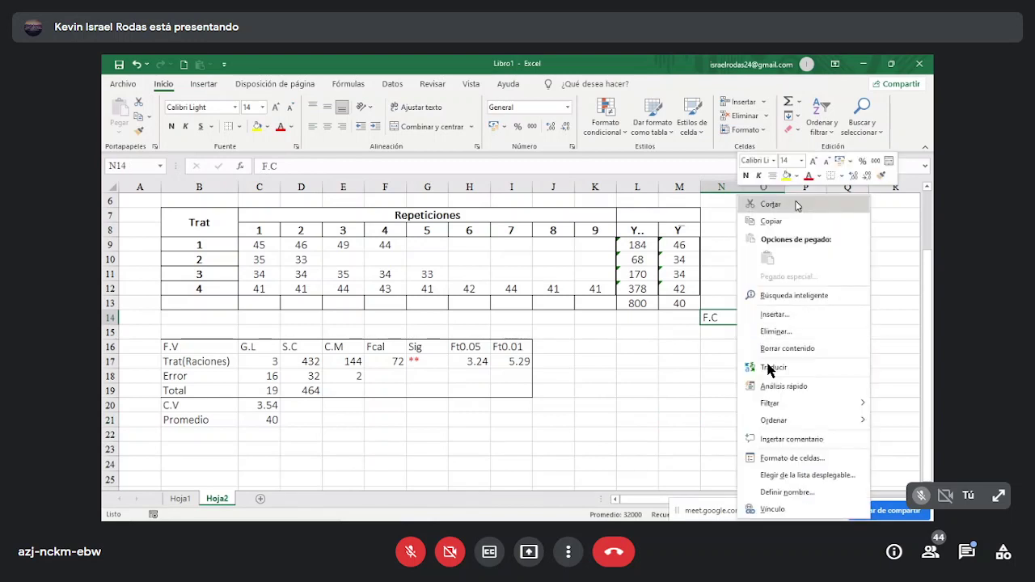
pyautogui.click(788, 221)
pyautogui.moveTo(604, 317); pyautogui.dragTo(639, 320)
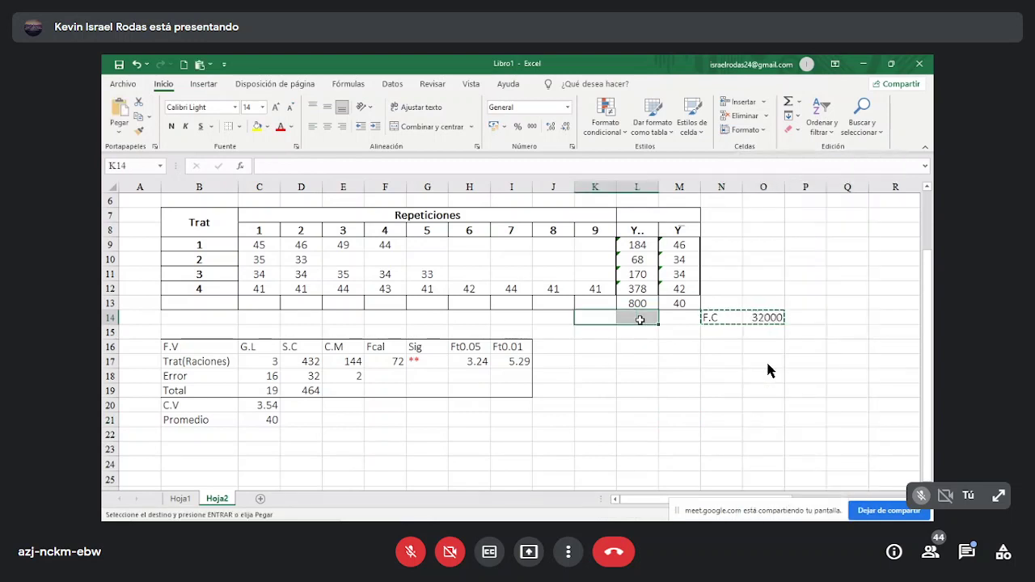
pyautogui.press('Return')
pyautogui.click(637, 404)
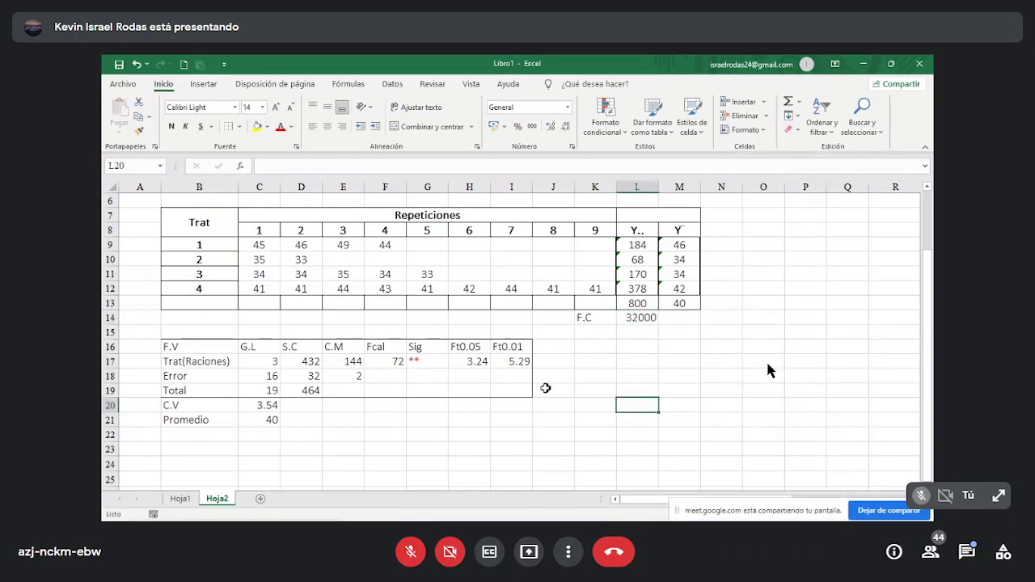
# Step: Apply a left border to the source-of-variation cells B16:B19
pyautogui.click(546, 388)
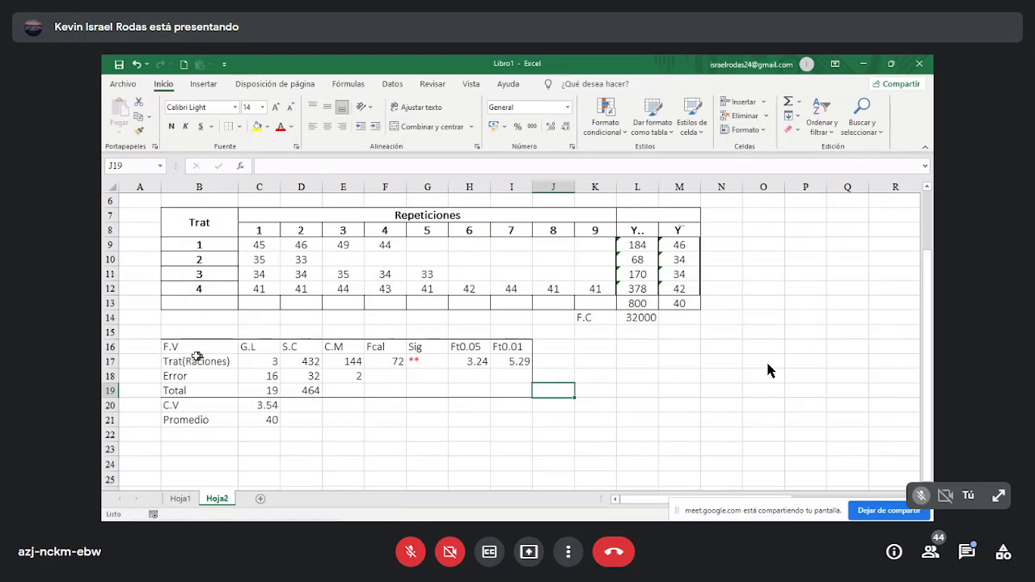
pyautogui.moveTo(197, 356); pyautogui.dragTo(218, 380)
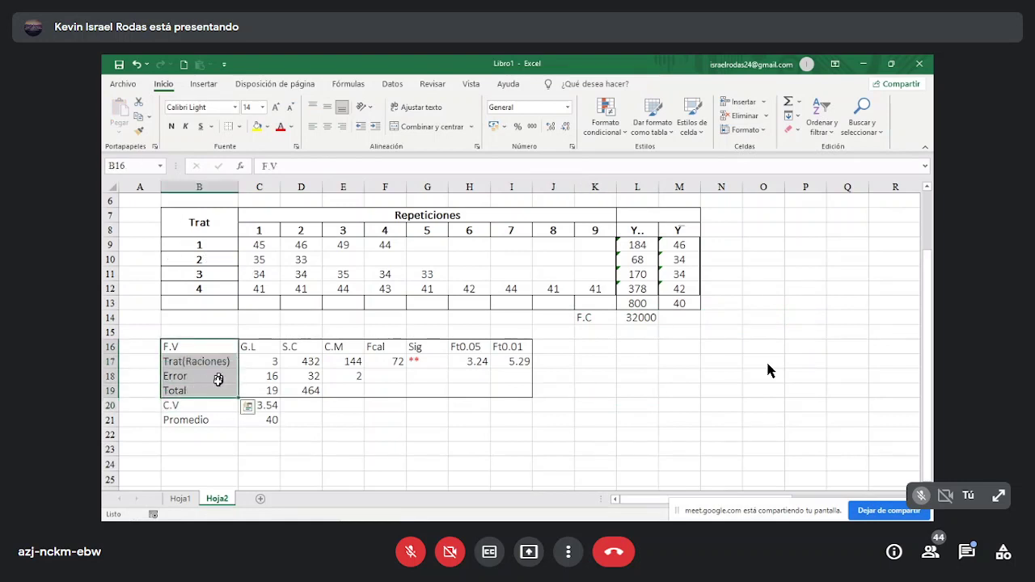
pyautogui.click(239, 127)
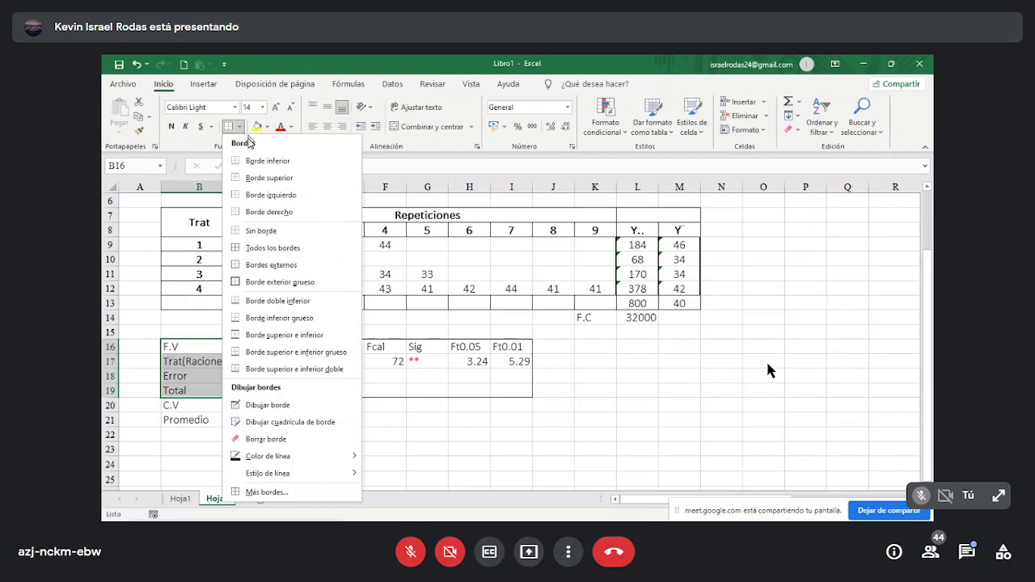
pyautogui.click(259, 195)
pyautogui.click(599, 376)
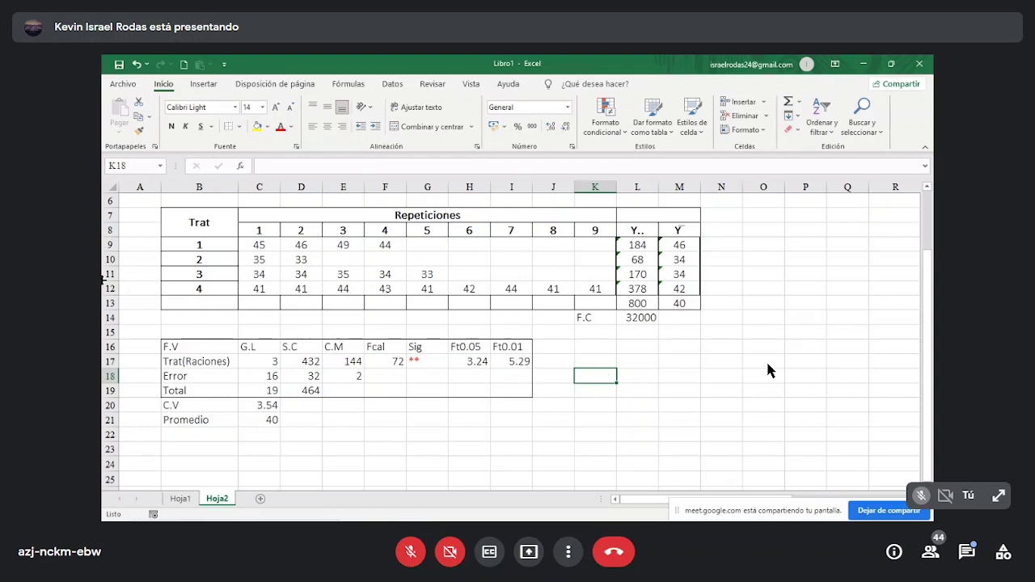
# Step: Copy the data table and the variance analysis table together as the range B7:M21
pyautogui.moveTo(185, 220); pyautogui.dragTo(660, 418)
pyautogui.rightClick(573, 383)
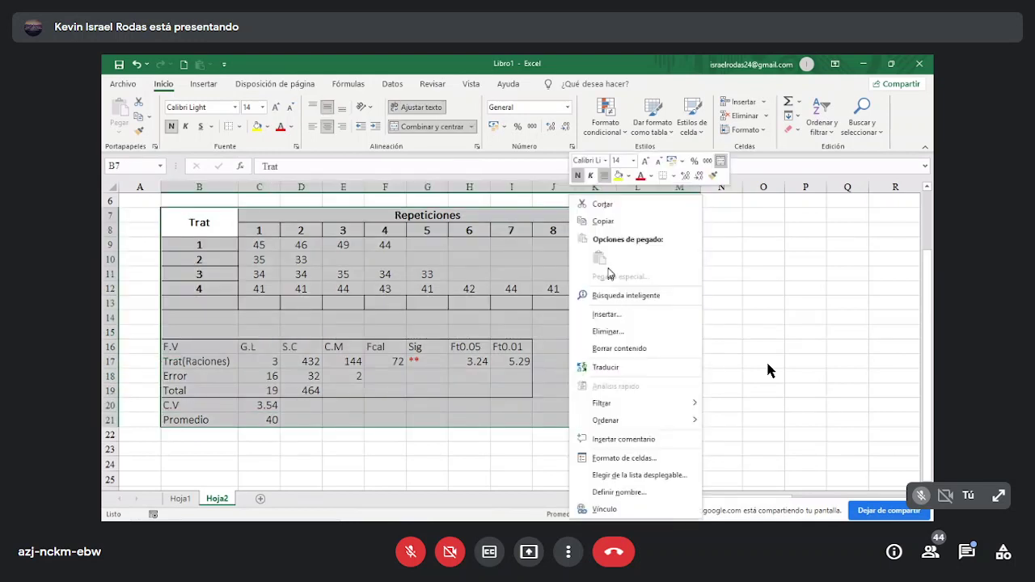
pyautogui.click(612, 221)
# Step: Switch to PowerPoint, add a new slide after slide 45 and try to paste the copied tables onto it
pyautogui.click(445, 509)
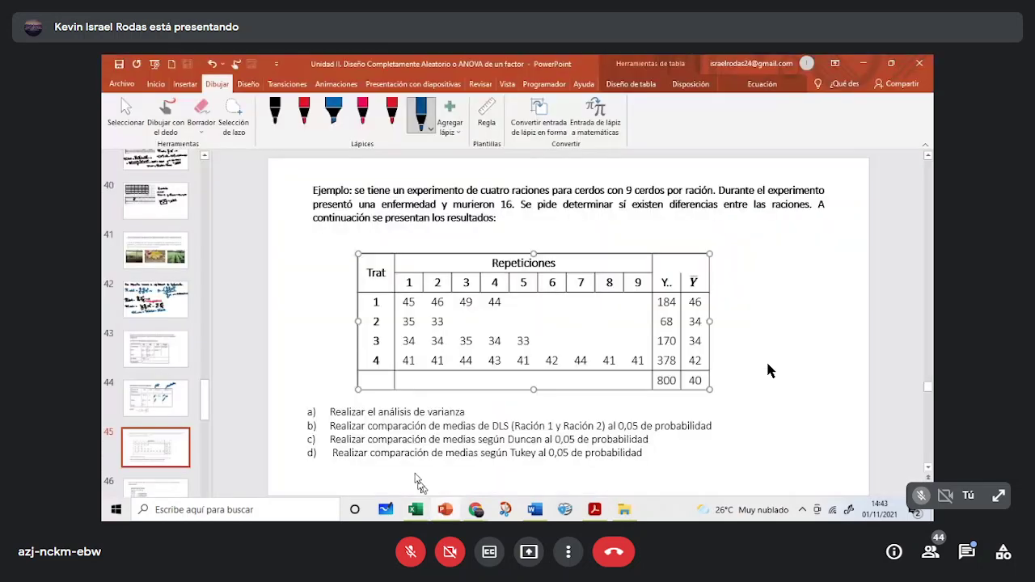
pyautogui.press('Return')
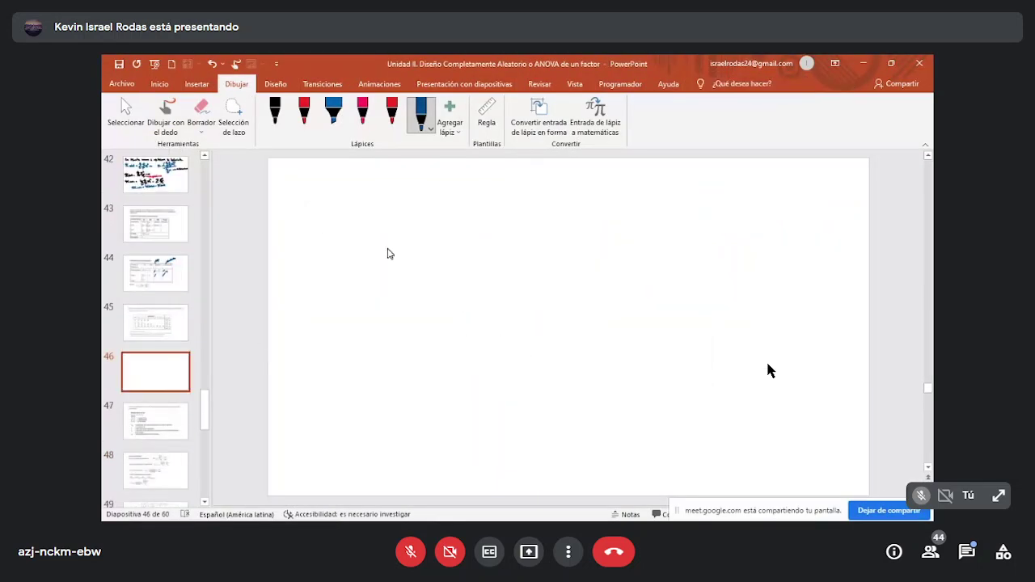
pyautogui.hotkey('ctrl', 'v')
pyautogui.click(211, 64)
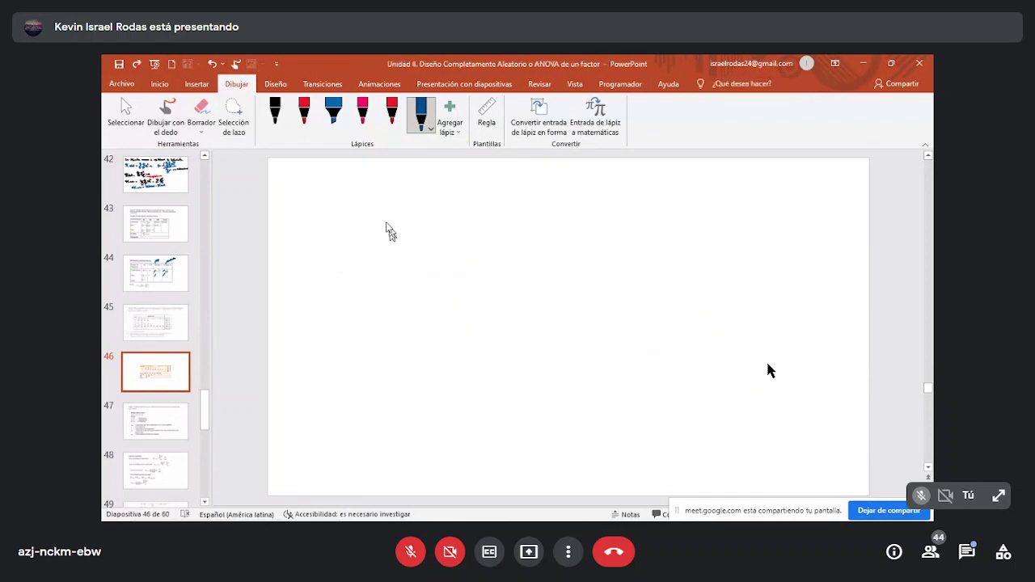